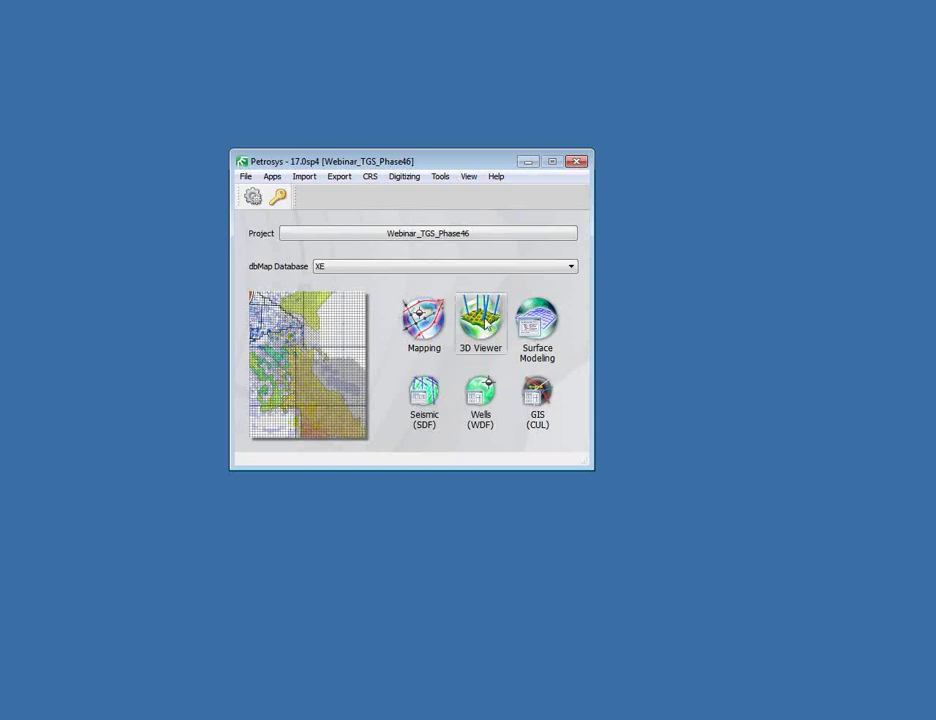
- Launch the 3D Viewer, maximize its window and rotate the sample Petrosys cube to face its lettering
{"action": "left_click", "coordinate": [484, 323]}
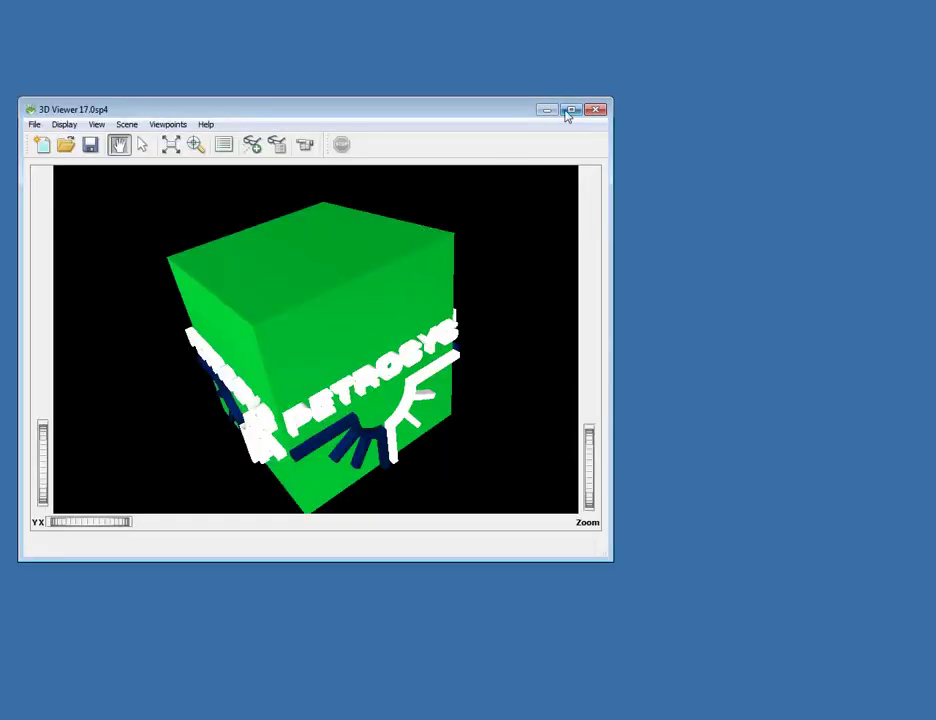
{"action": "left_click", "coordinate": [570, 110]}
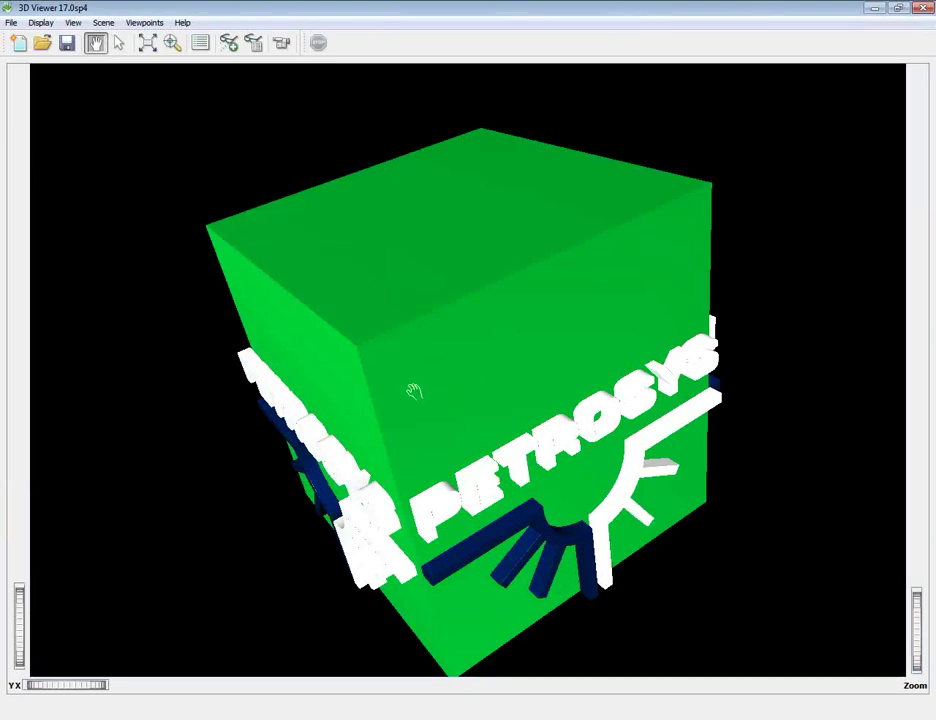
{"action": "left_click_drag", "start_coordinate": [413, 391], "coordinate": [467, 355]}
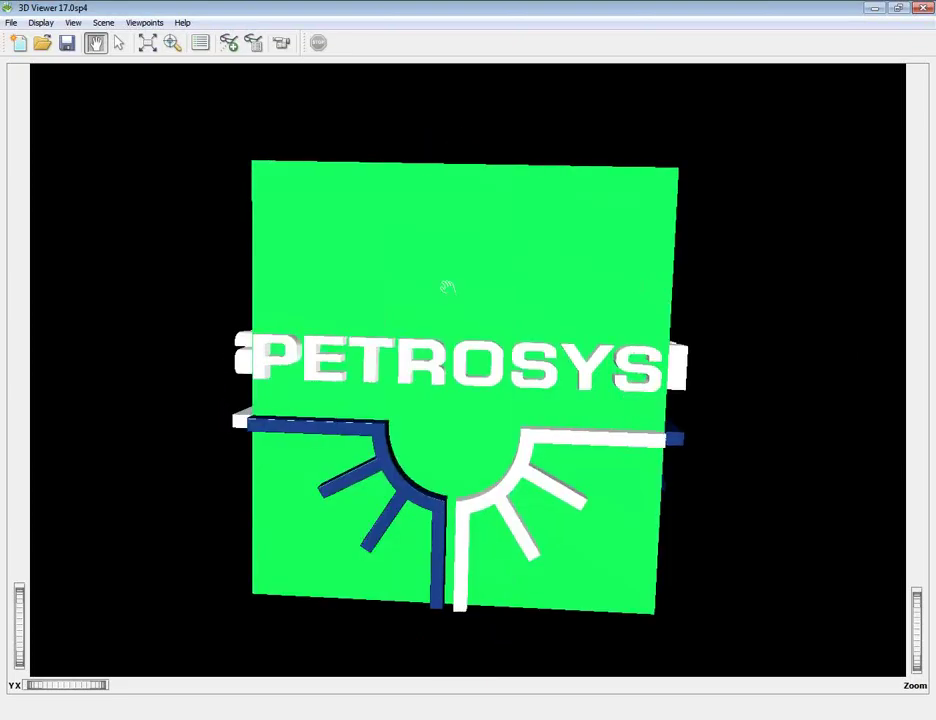
{"action": "left_click_drag", "start_coordinate": [316, 242], "coordinate": [439, 336]}
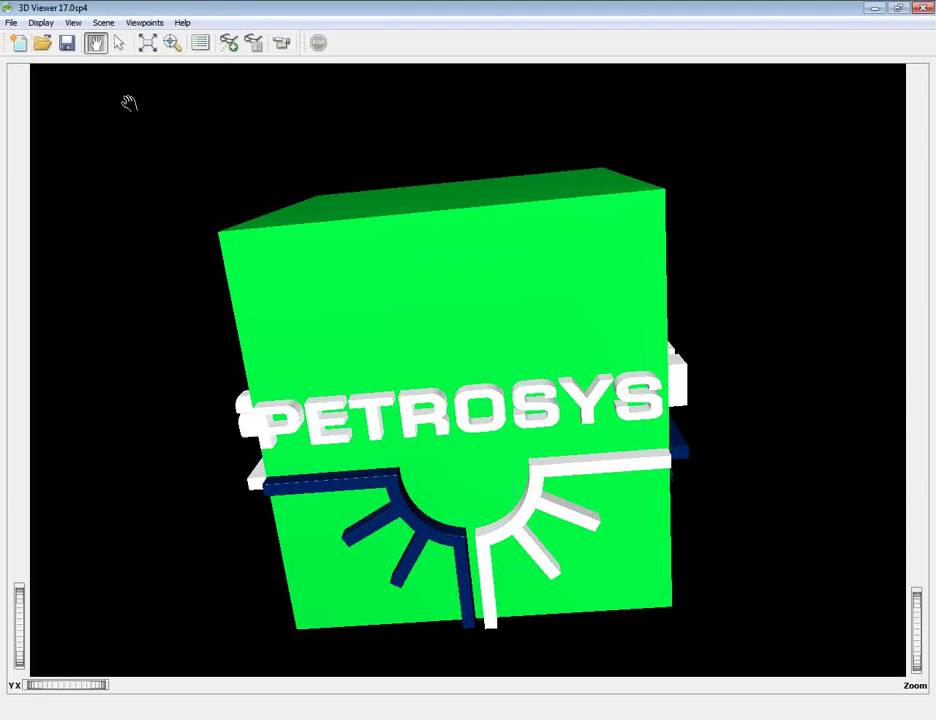
- Examine the 3D display list and the available view, scene, viewpoint and help commands
{"action": "left_click", "coordinate": [40, 23]}
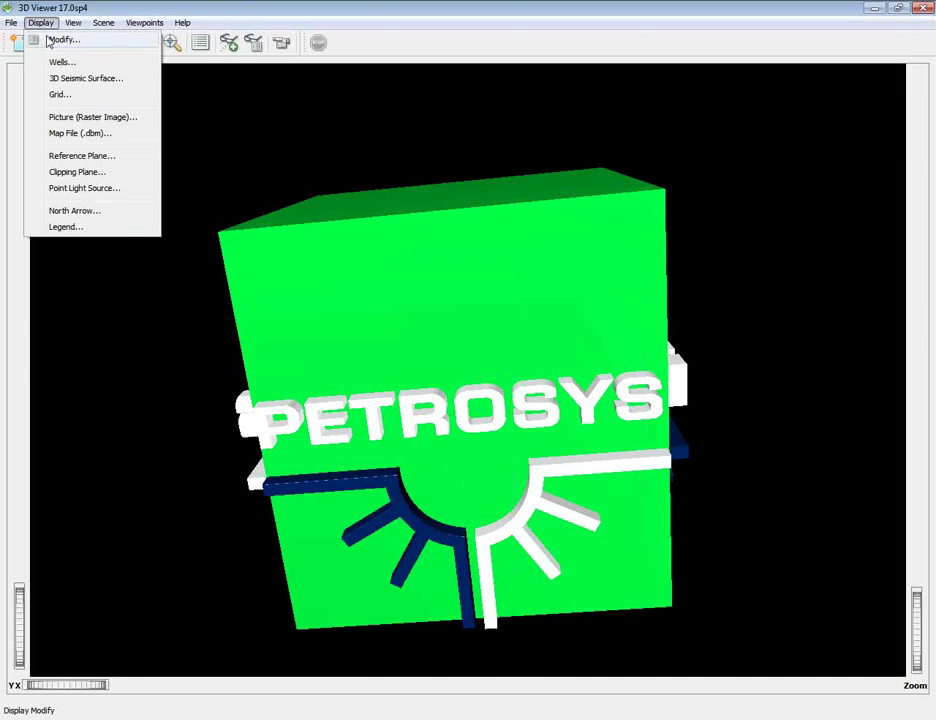
{"action": "left_click", "coordinate": [60, 40]}
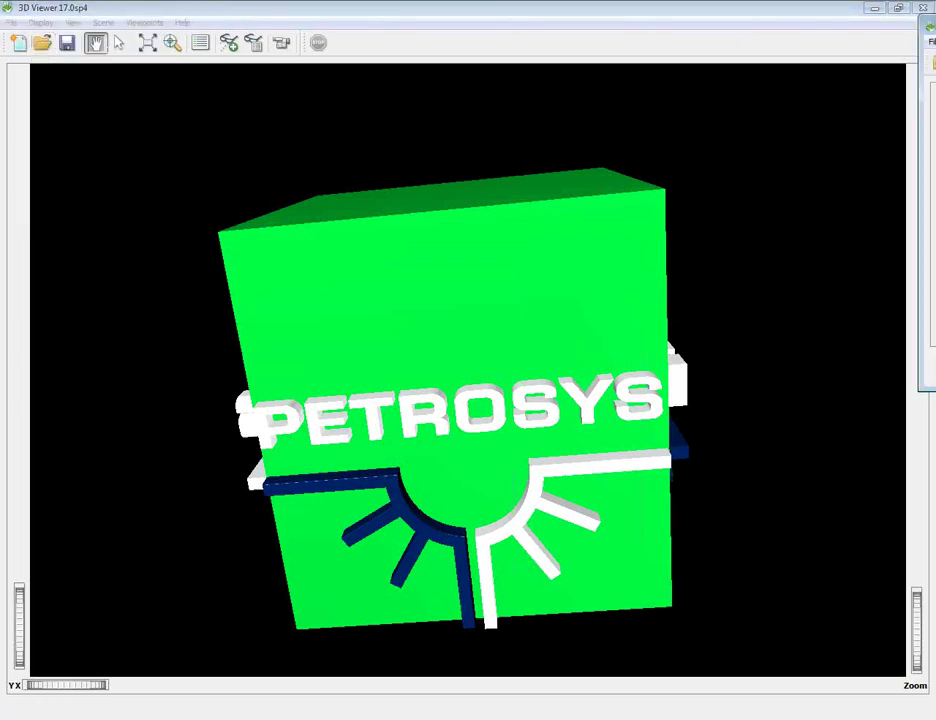
{"action": "left_click_drag", "start_coordinate": [674, 72], "coordinate": [651, 72]}
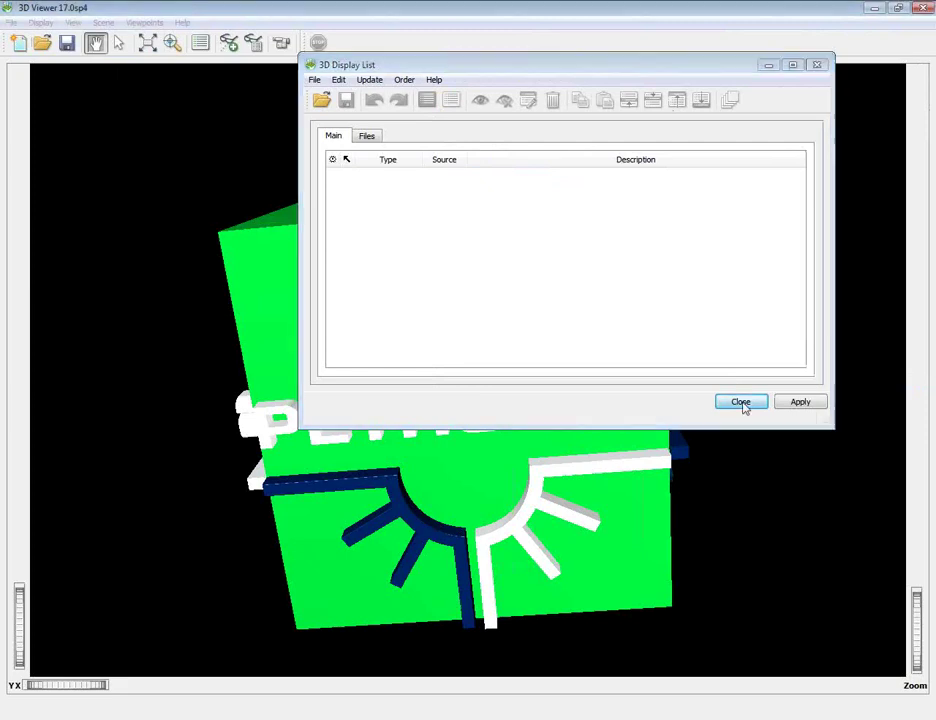
{"action": "left_click", "coordinate": [741, 402]}
{"action": "left_click", "coordinate": [72, 23]}
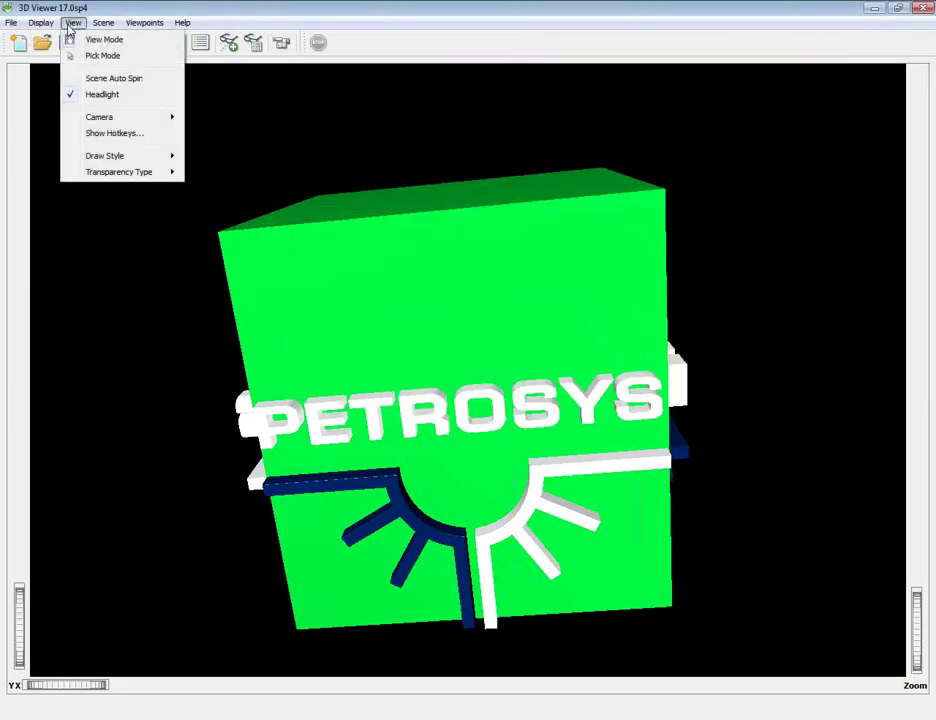
{"action": "mouse_move", "coordinate": [100, 27]}
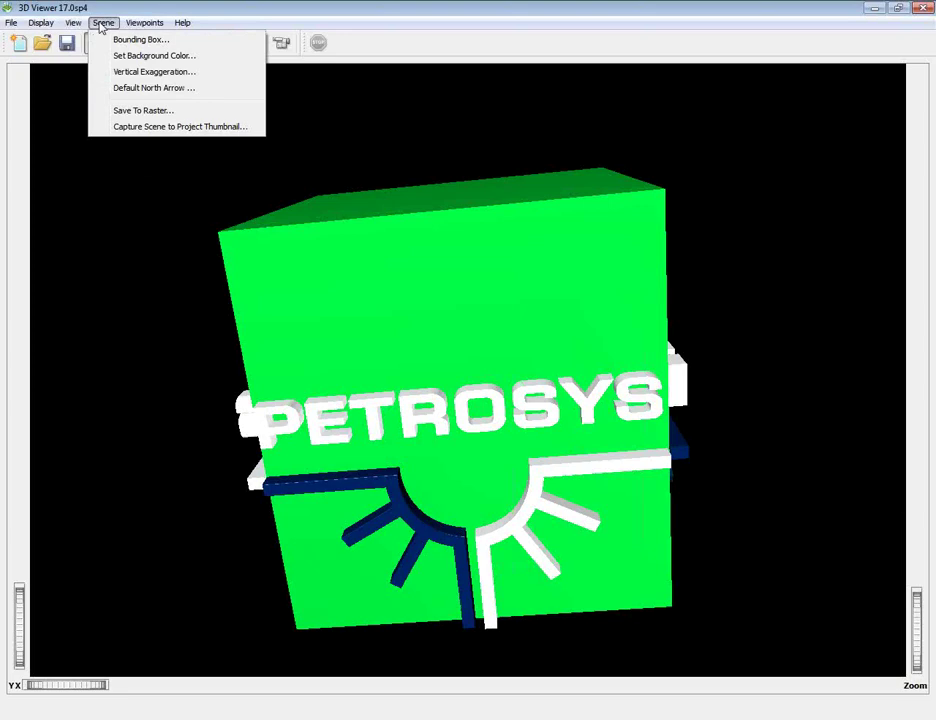
{"action": "mouse_move", "coordinate": [147, 27]}
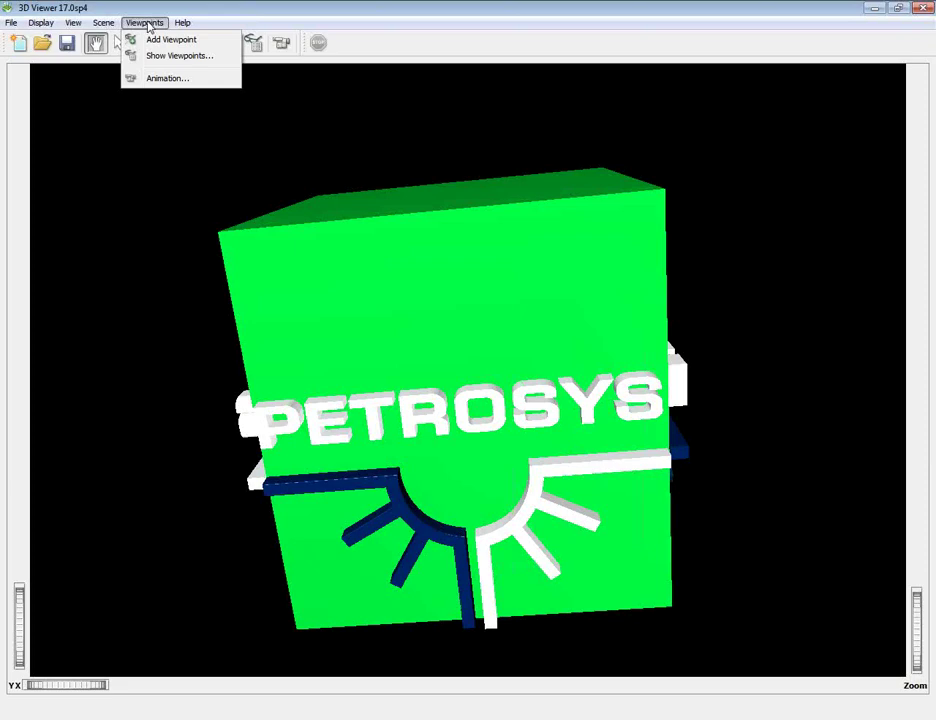
{"action": "mouse_move", "coordinate": [181, 24]}
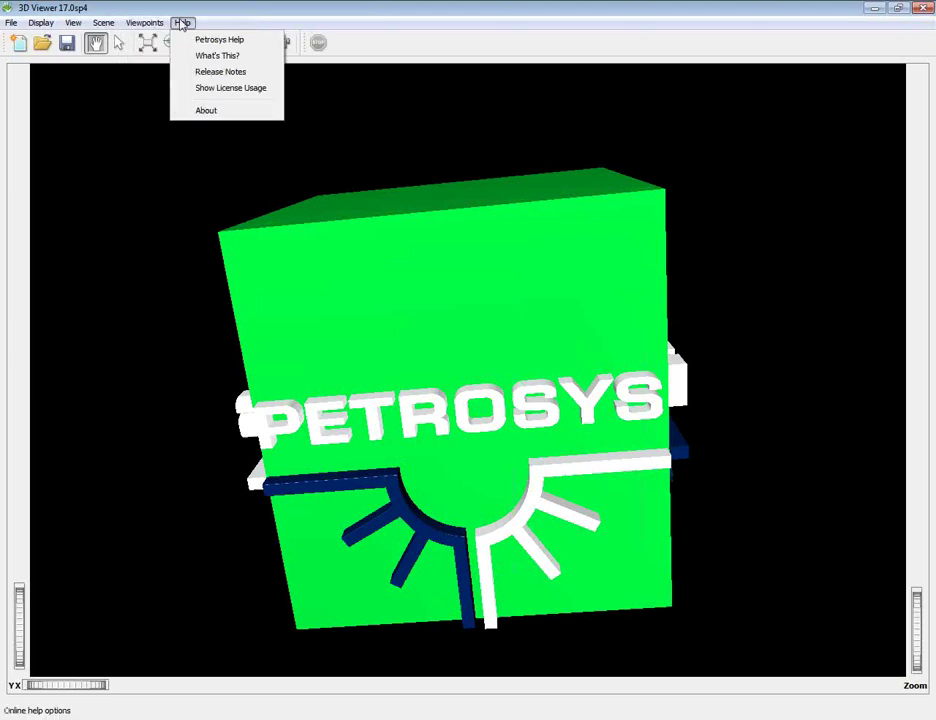
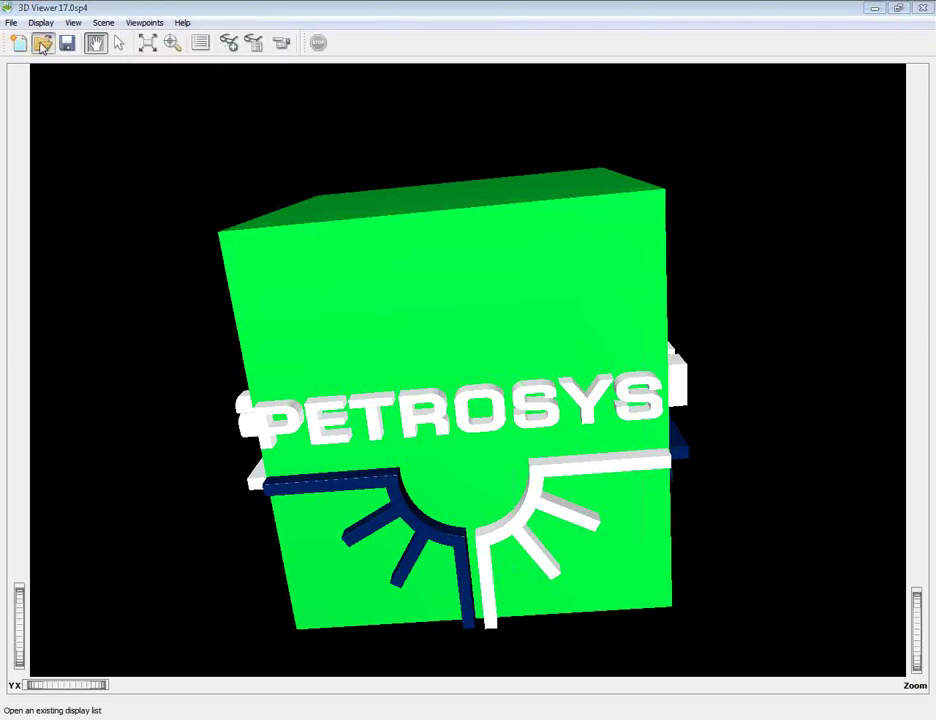
- Open the display file 02_webinar.3dm and bring up its display list, placing it clear of the 3D scene
{"action": "double_click", "coordinate": [126, 182]}
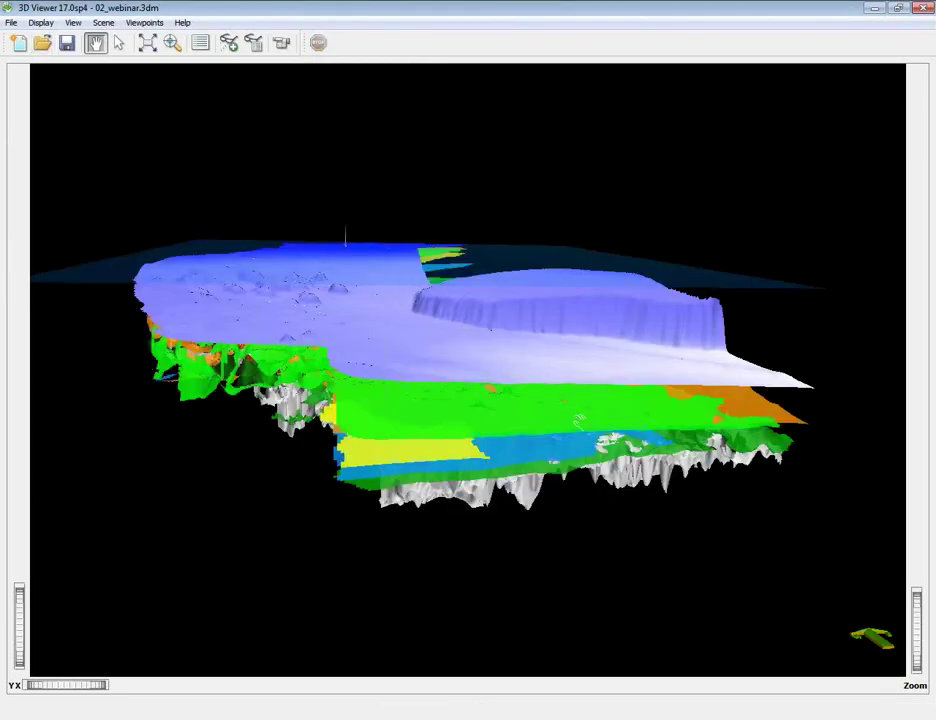
{"action": "left_click_drag", "start_coordinate": [573, 418], "coordinate": [472, 445]}
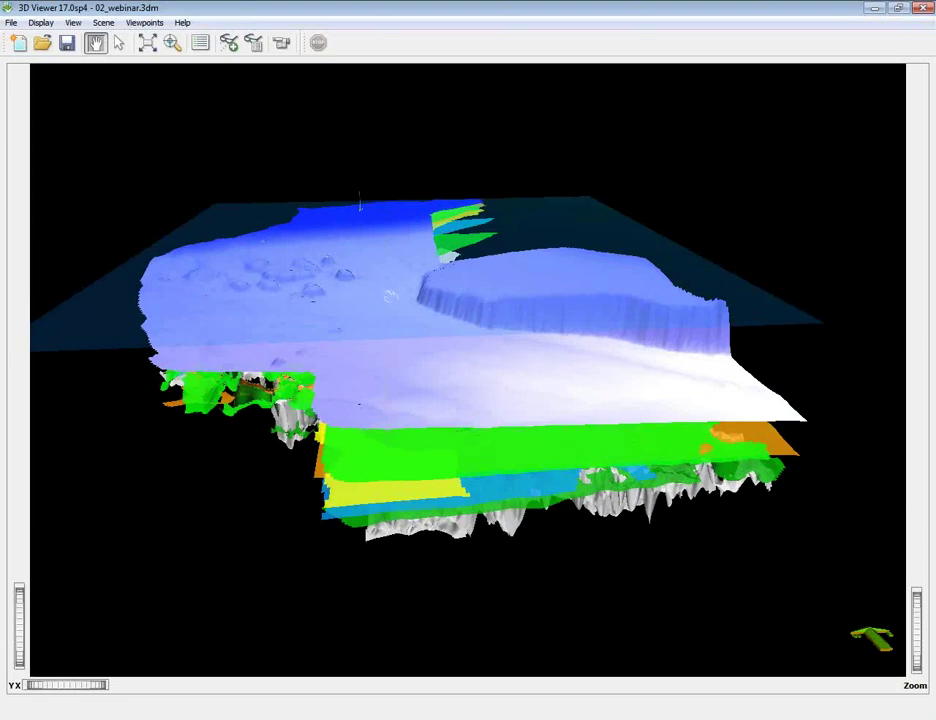
{"action": "left_click", "coordinate": [200, 42]}
{"action": "left_click_drag", "start_coordinate": [400, 63], "coordinate": [430, 58]}
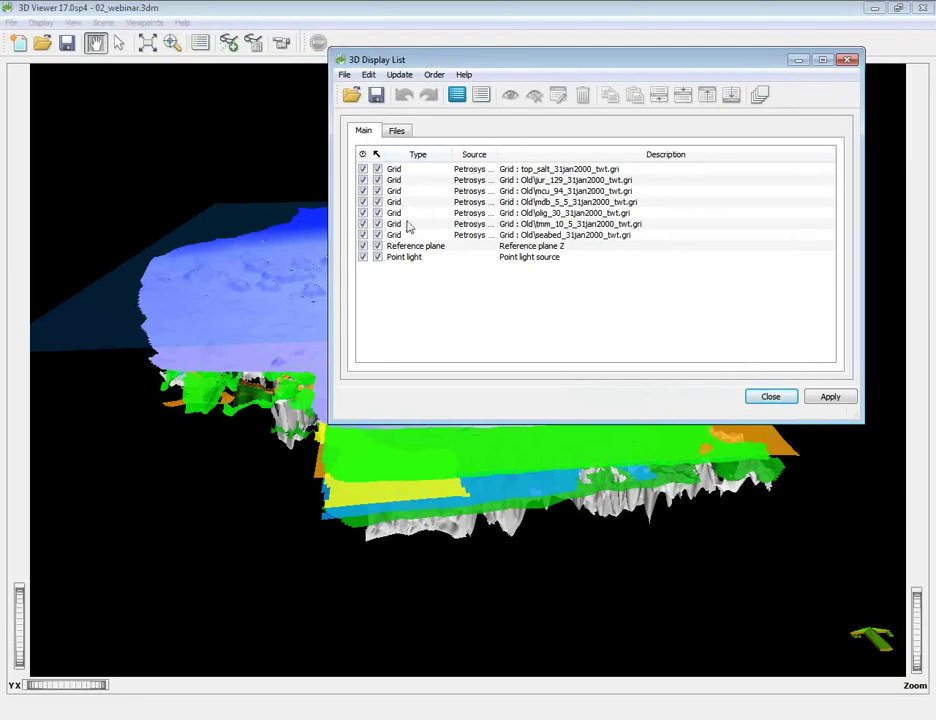
{"action": "left_click_drag", "start_coordinate": [360, 59], "coordinate": [906, 81]}
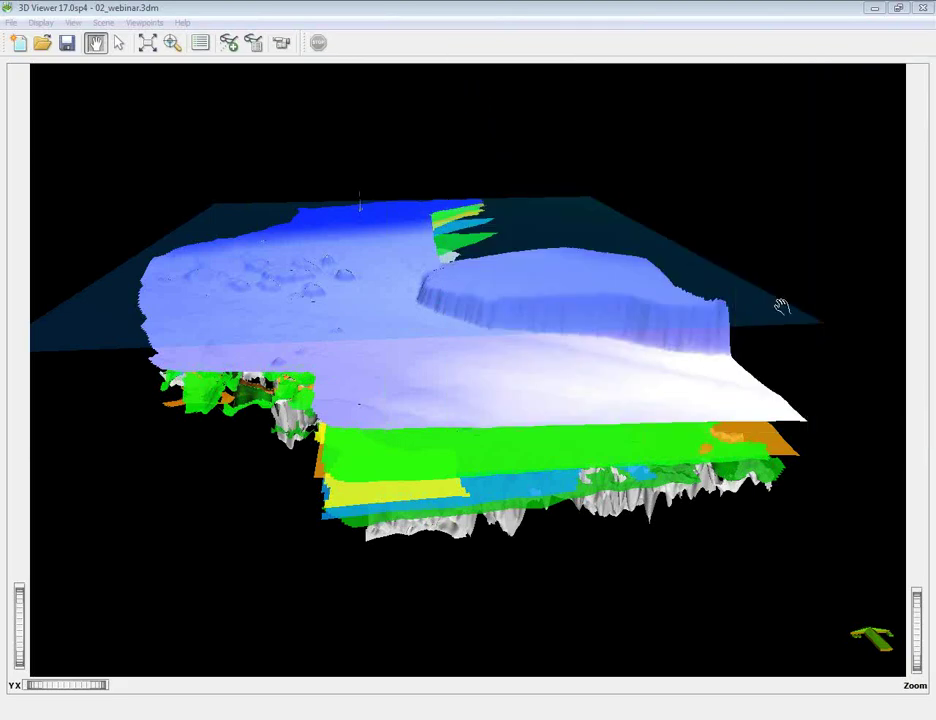
- Examine the stacked horizon grids from several angles, displaying them progressively from the top salt up to the seabed
{"action": "left_click_drag", "start_coordinate": [552, 243], "coordinate": [416, 412]}
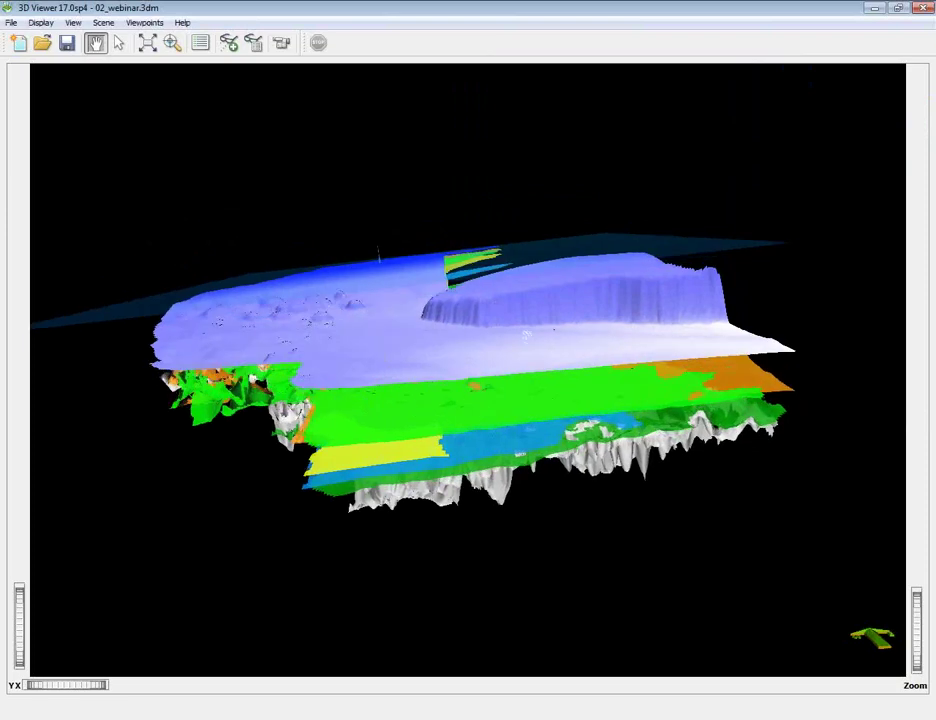
{"action": "left_click_drag", "start_coordinate": [500, 345], "coordinate": [420, 392]}
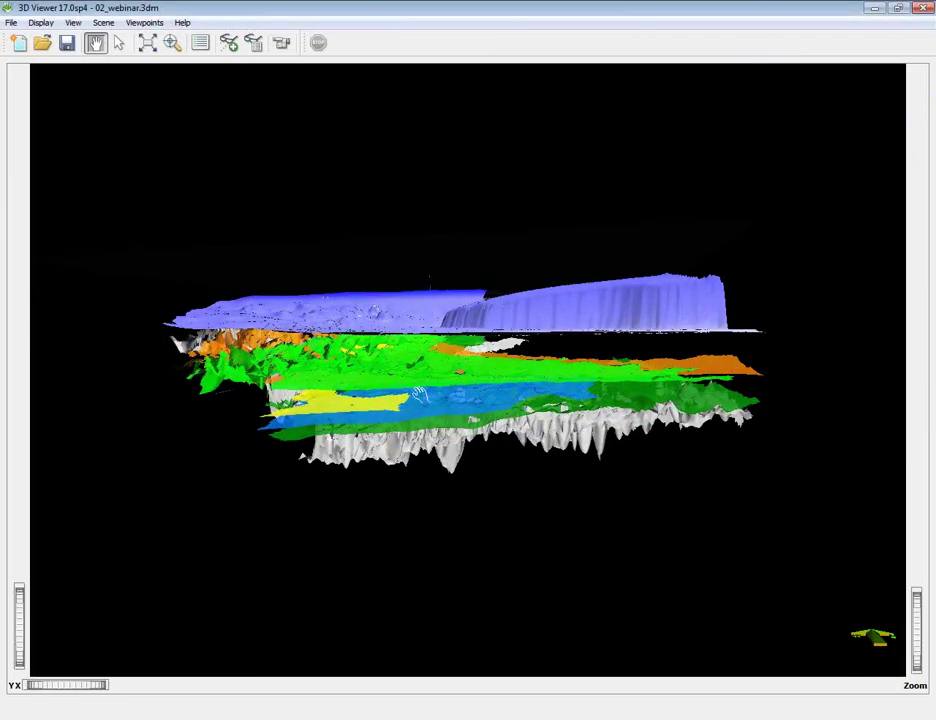
{"action": "left_click_drag", "start_coordinate": [418, 400], "coordinate": [423, 474]}
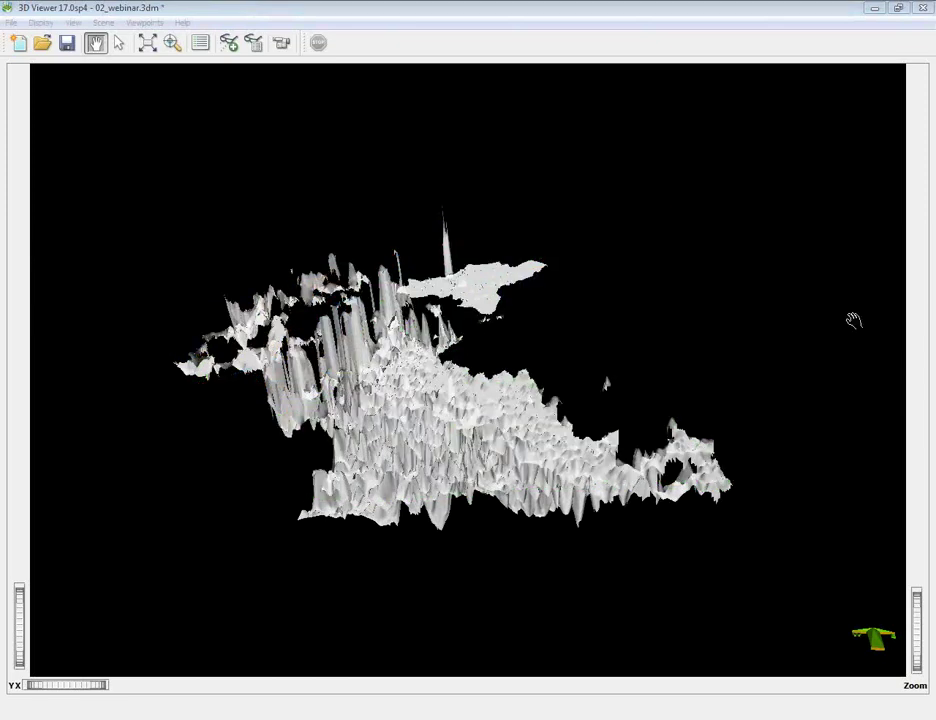
{"action": "left_click_drag", "start_coordinate": [405, 530], "coordinate": [470, 520]}
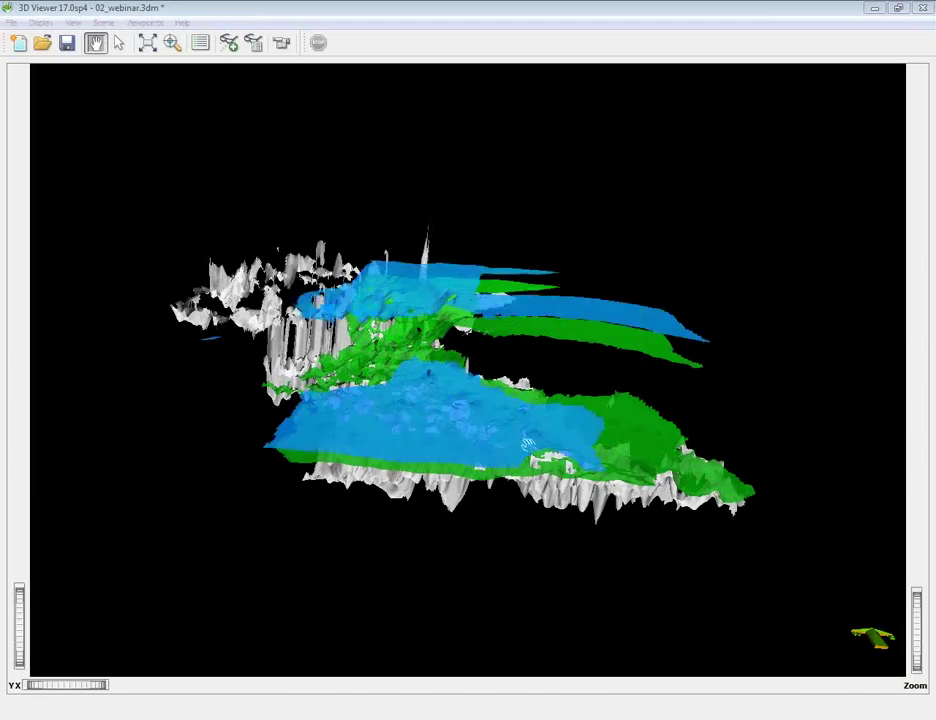
{"action": "left_click_drag", "start_coordinate": [355, 326], "coordinate": [367, 548]}
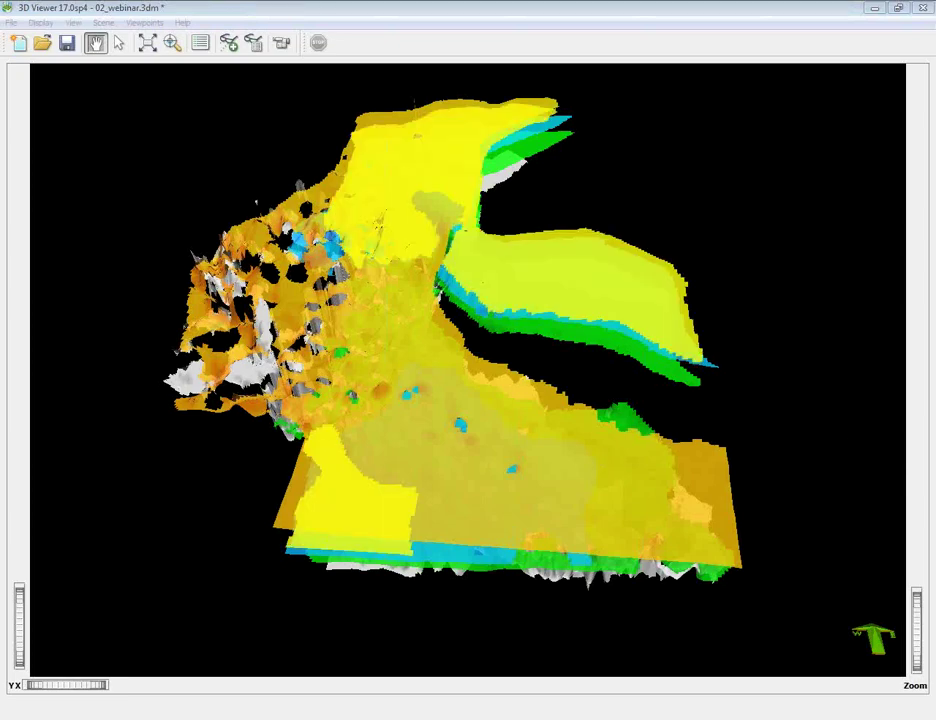
{"action": "left_click_drag", "start_coordinate": [542, 438], "coordinate": [429, 461]}
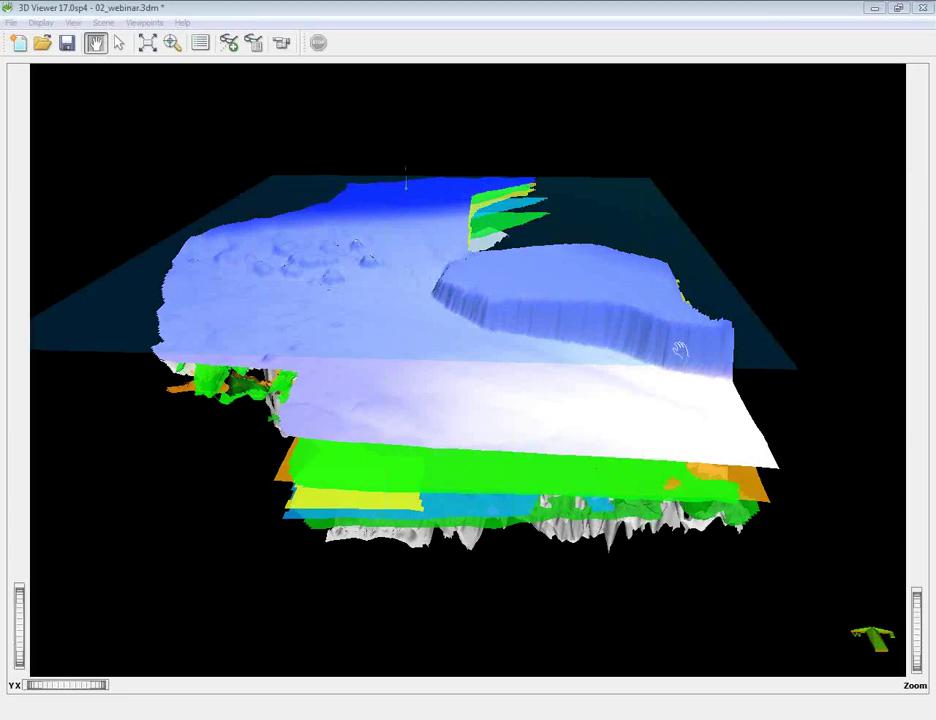
{"action": "mouse_move", "coordinate": [430, 470]}
{"action": "left_mouse_down"}
{"action": "mouse_move", "coordinate": [435, 380]}
{"action": "mouse_move", "coordinate": [435, 390]}
{"action": "mouse_move", "coordinate": [475, 352]}
{"action": "left_mouse_up"}
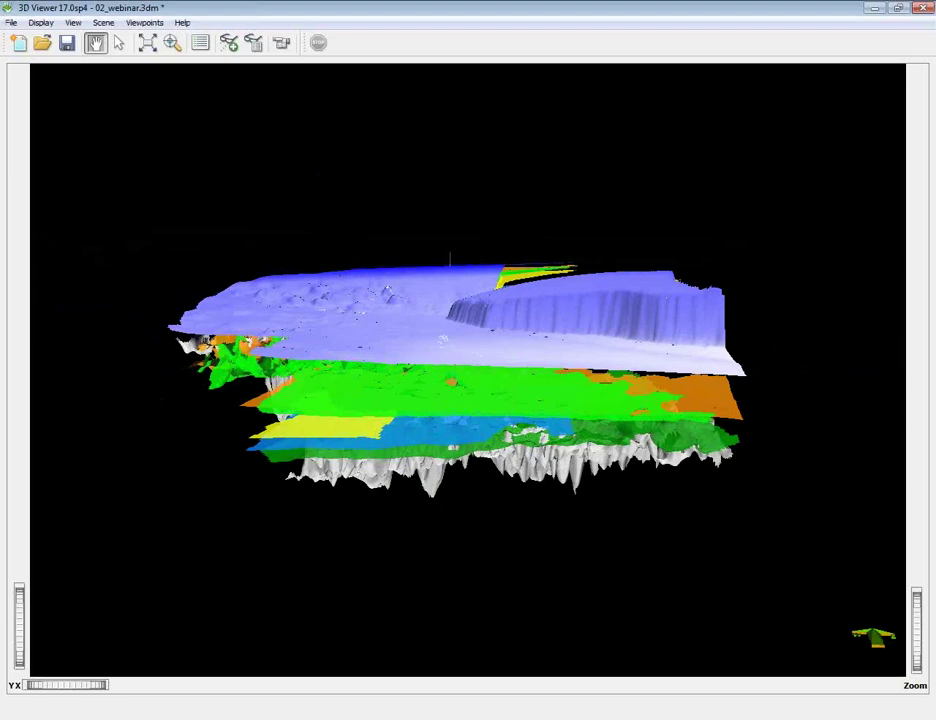
{"action": "left_click_drag", "start_coordinate": [443, 343], "coordinate": [435, 465]}
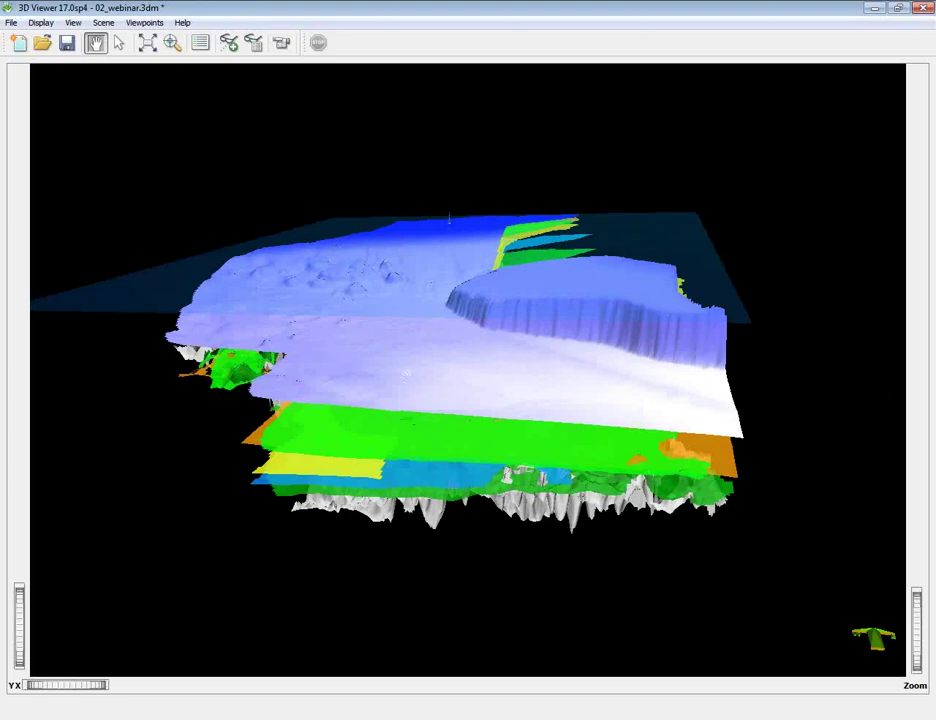
{"action": "left_click_drag", "start_coordinate": [450, 217], "coordinate": [457, 181]}
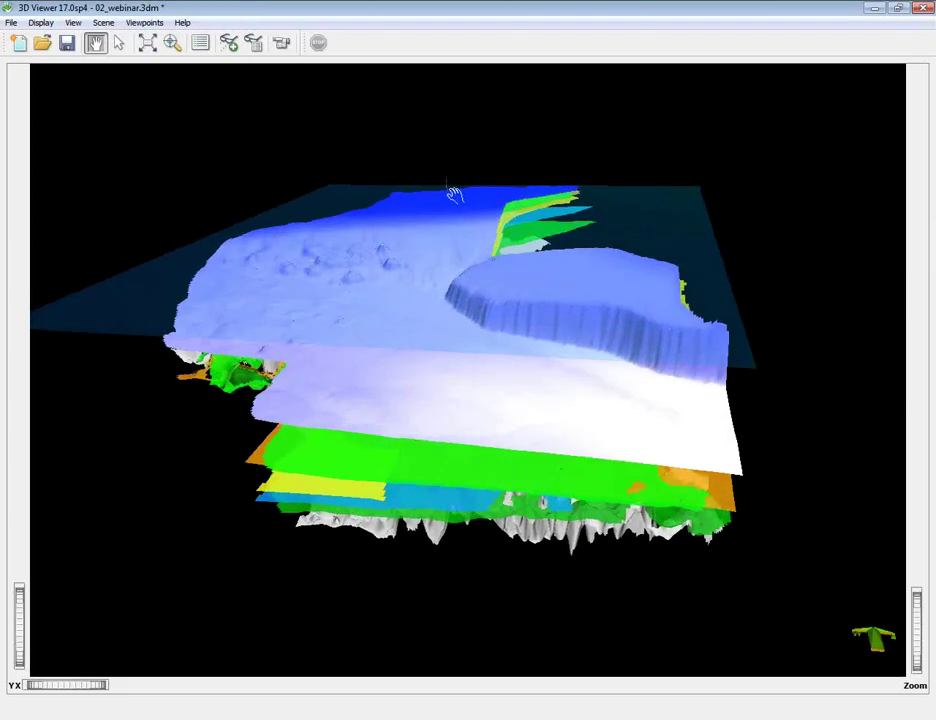
- Seek to the vertical spike on the dark blue part of the seabed and examine the horizons beneath it
{"action": "left_click_drag", "start_coordinate": [434, 260], "coordinate": [285, 283]}
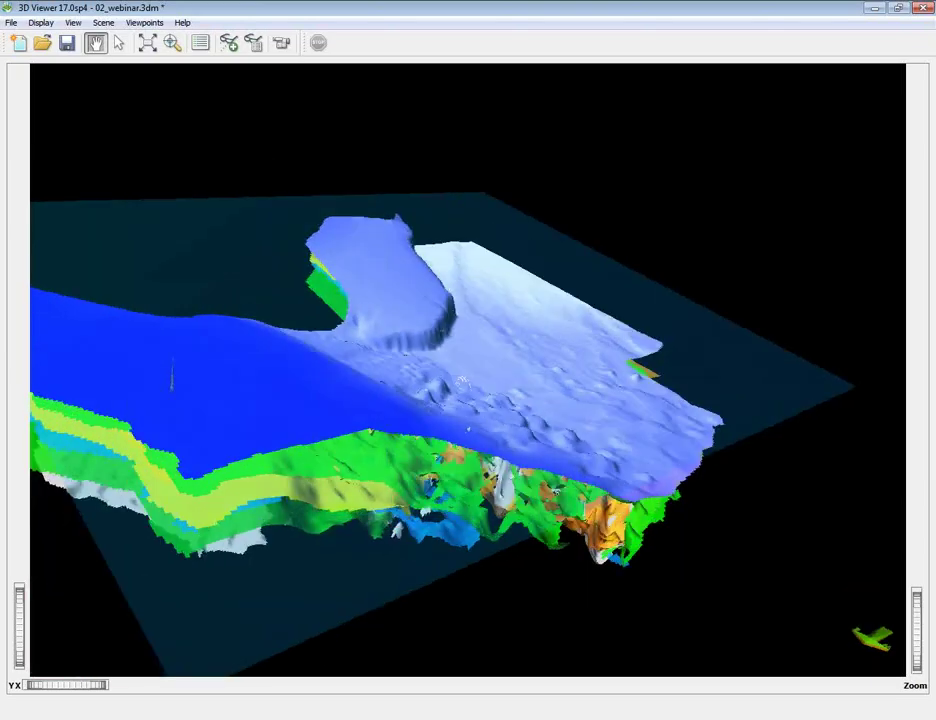
{"action": "left_click", "coordinate": [173, 46]}
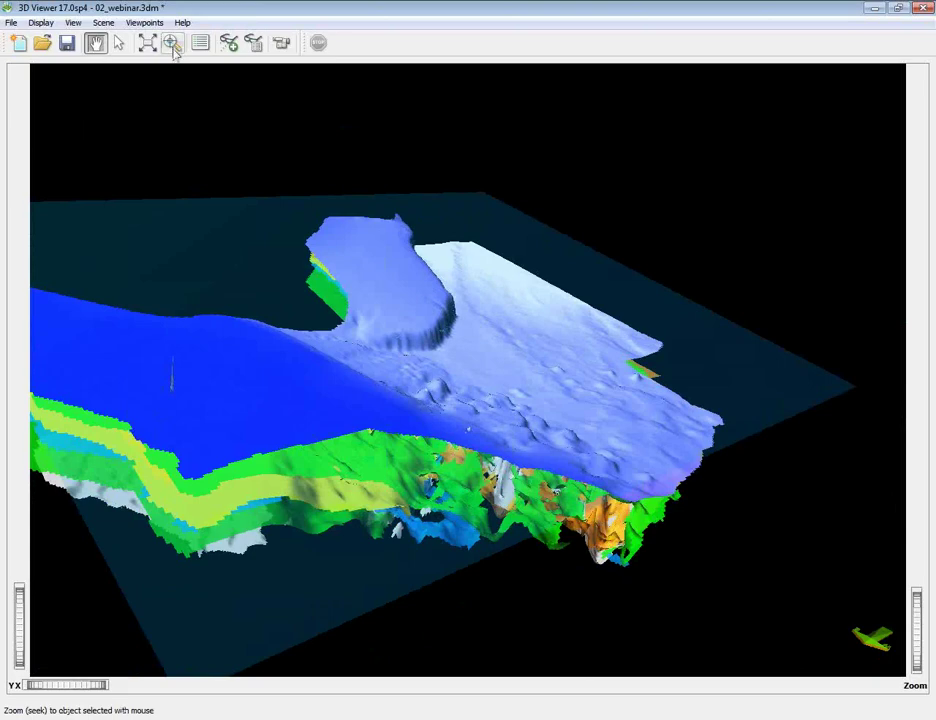
{"action": "left_click", "coordinate": [175, 390]}
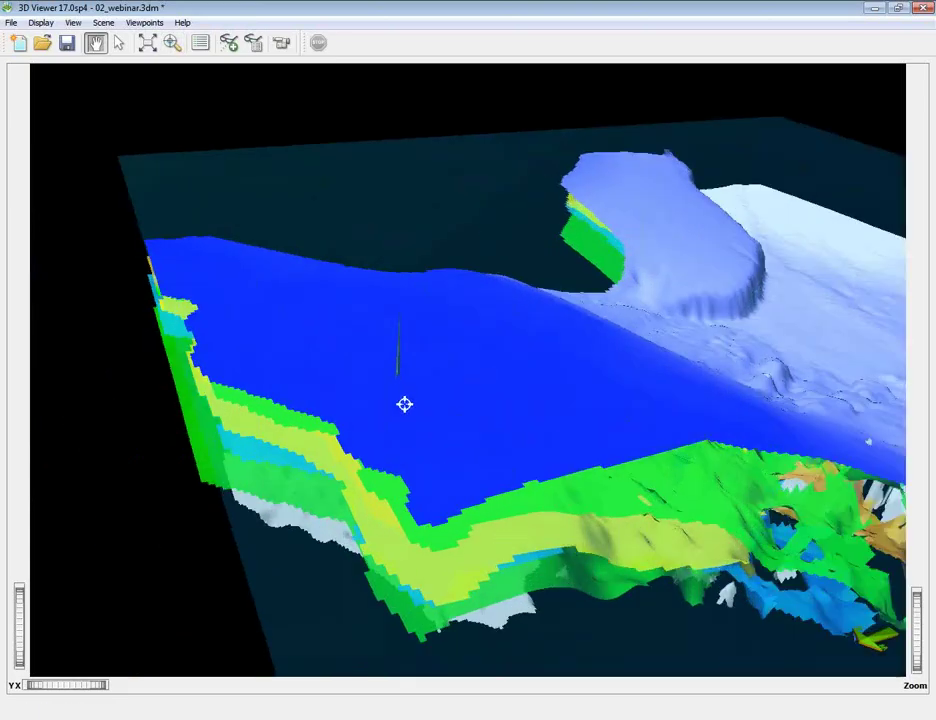
{"action": "right_click", "coordinate": [406, 406]}
{"action": "left_click", "coordinate": [495, 448]}
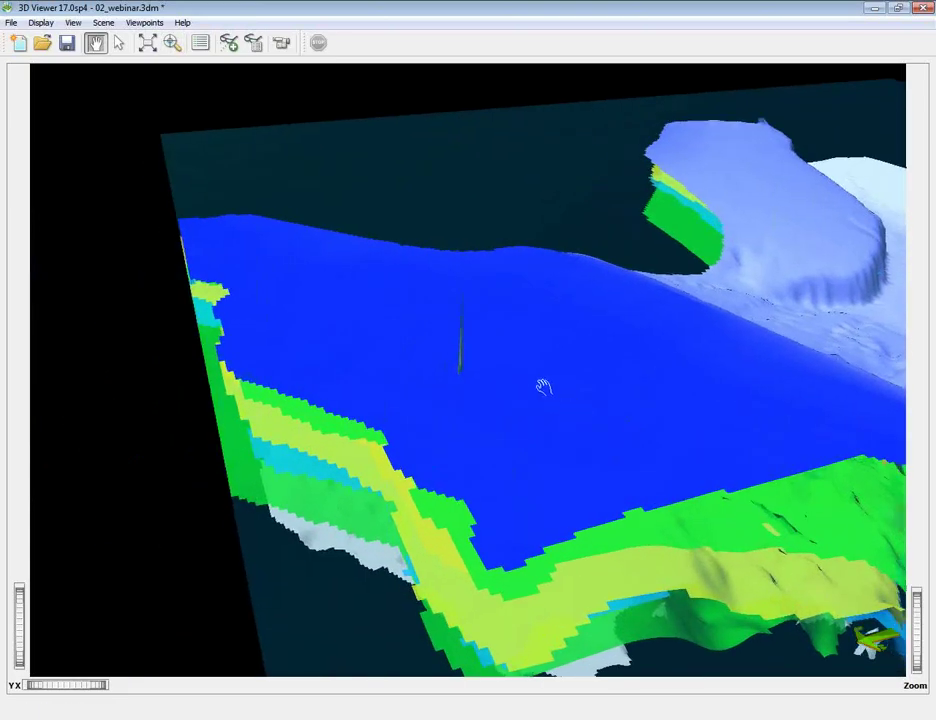
{"action": "left_click_drag", "start_coordinate": [481, 380], "coordinate": [476, 267]}
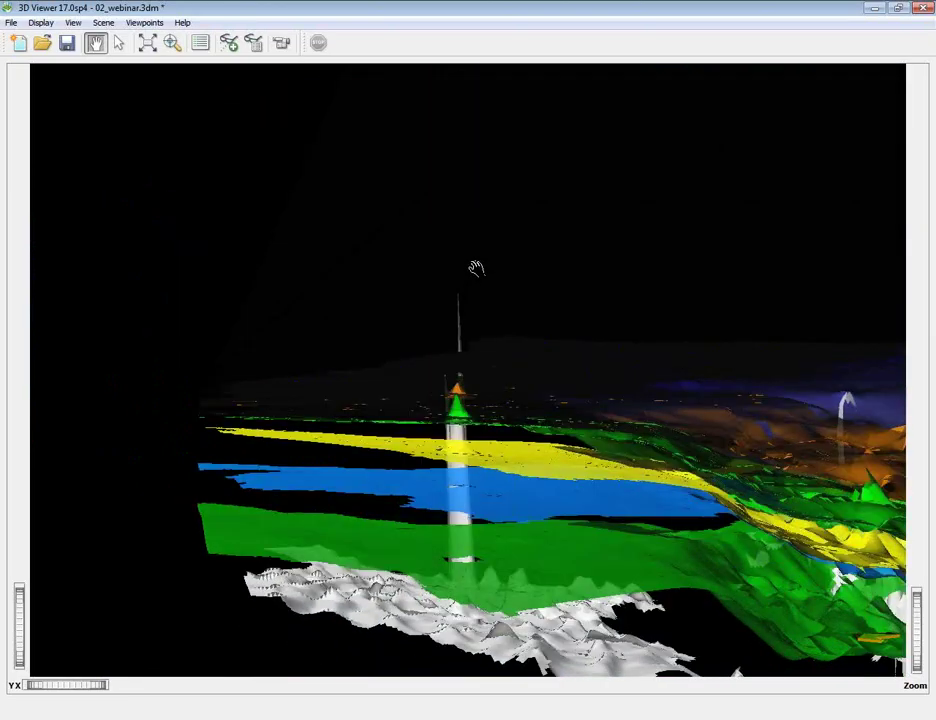
{"action": "mouse_move", "coordinate": [487, 588]}
{"action": "left_mouse_down"}
{"action": "mouse_move", "coordinate": [470, 500]}
{"action": "mouse_move", "coordinate": [470, 585]}
{"action": "left_mouse_up"}
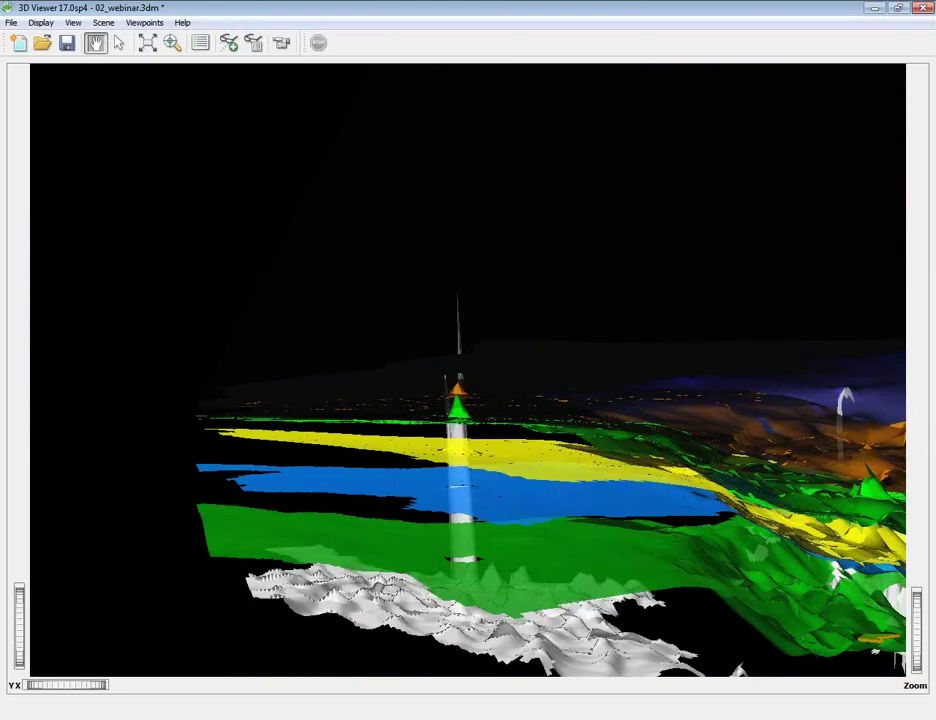
{"action": "left_click_drag", "start_coordinate": [491, 480], "coordinate": [489, 527]}
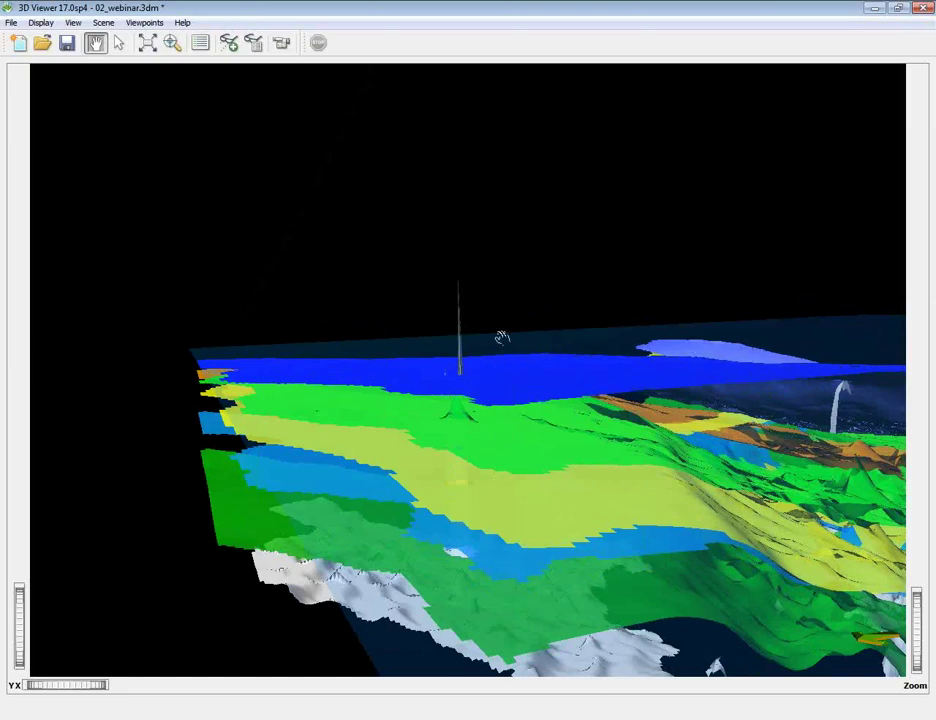
- Open the display file 01_webinar.3dm without saving the changes to the current one
{"action": "left_click", "coordinate": [45, 48]}
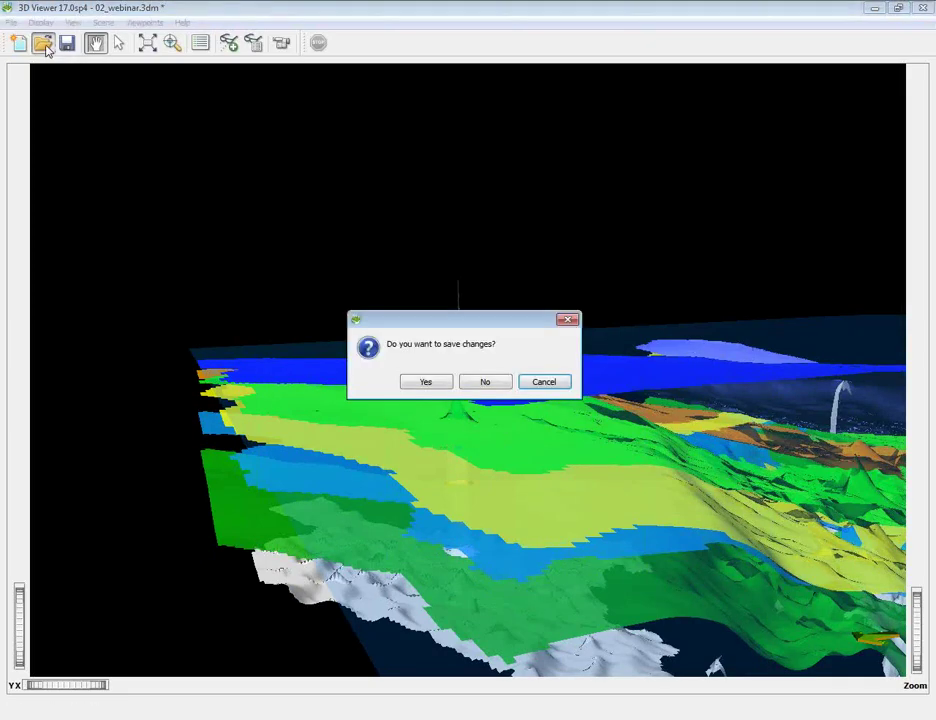
{"action": "left_click", "coordinate": [498, 384]}
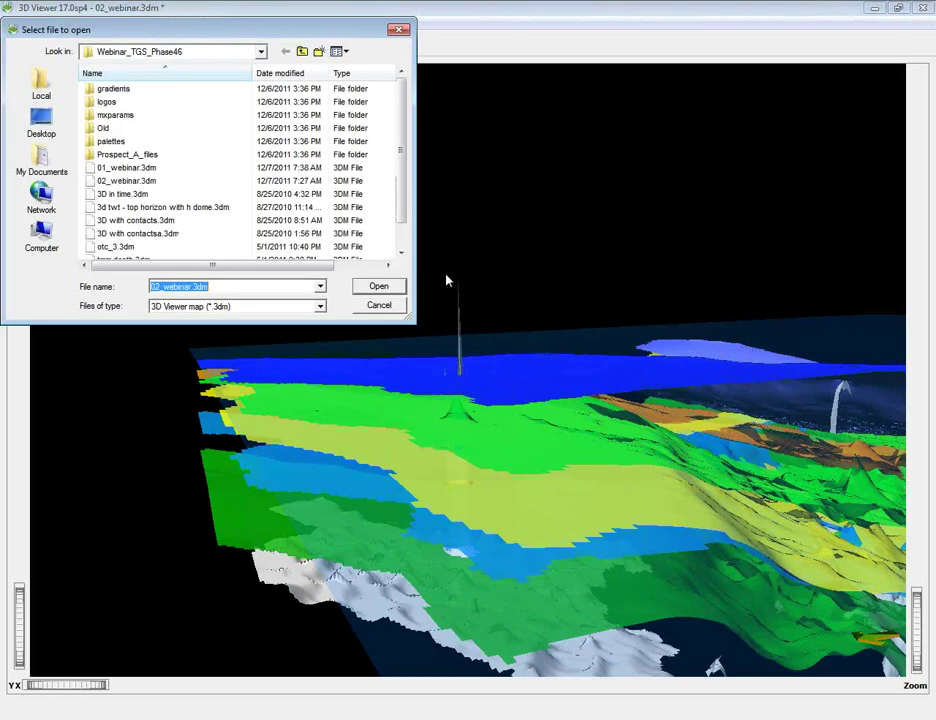
{"action": "double_click", "coordinate": [117, 168]}
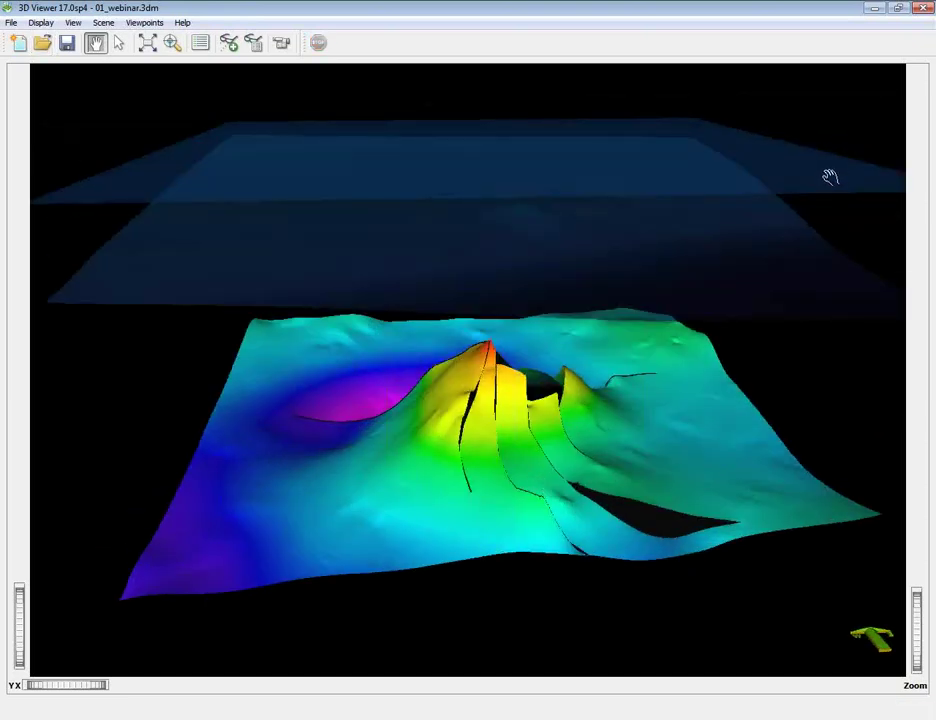
- Examine the faulted top horizon grid and the surfaces above it from several sides of the central peak
{"action": "left_click", "coordinate": [38, 23]}
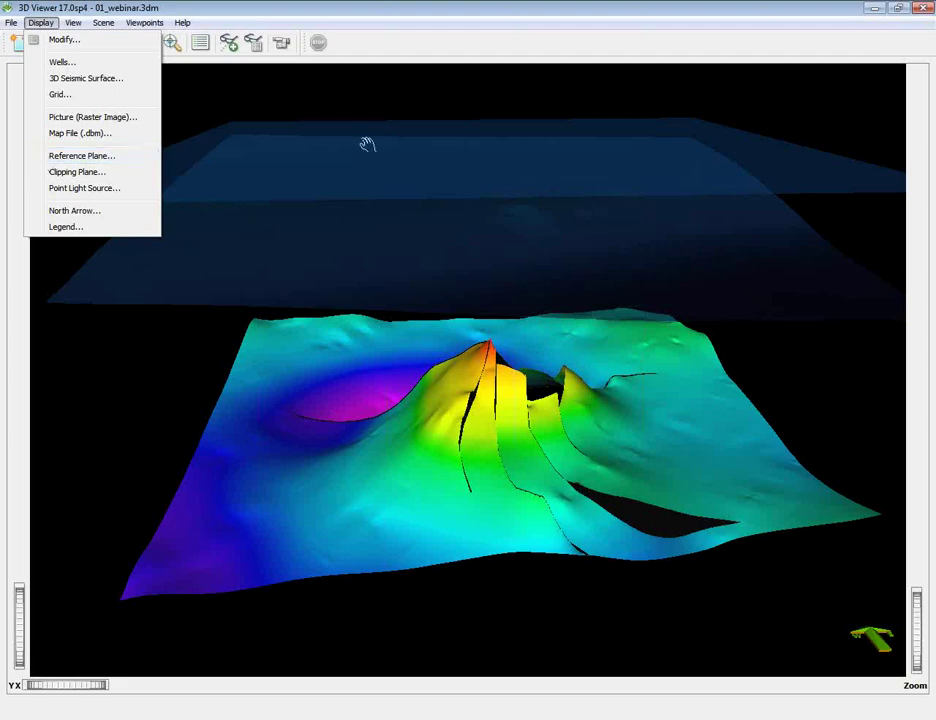
{"action": "left_click", "coordinate": [384, 215]}
{"action": "left_click_drag", "start_coordinate": [388, 275], "coordinate": [503, 212]}
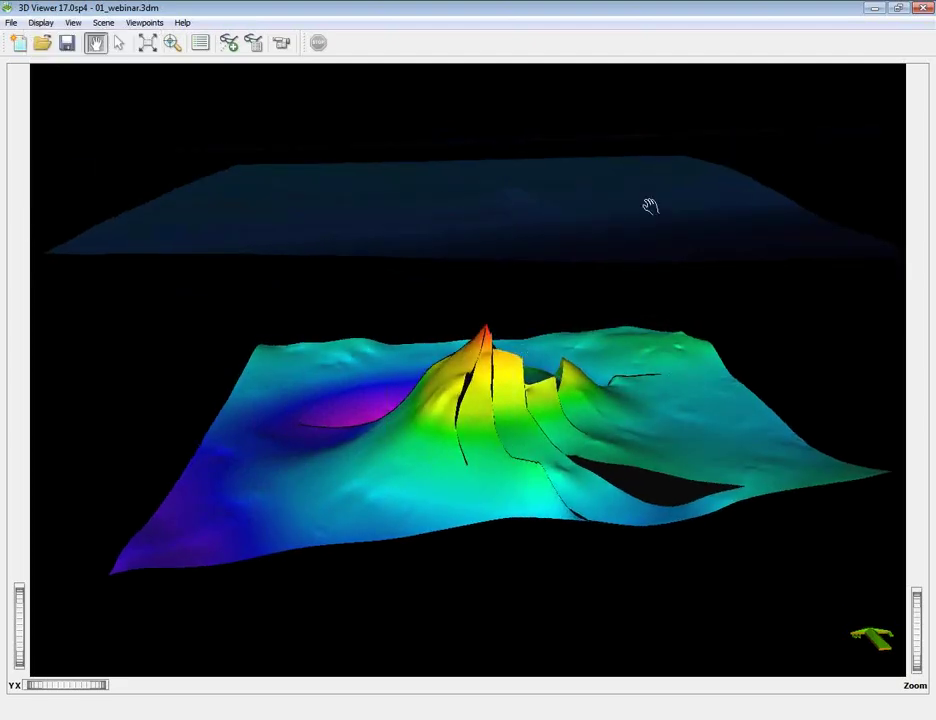
{"action": "left_click_drag", "start_coordinate": [719, 211], "coordinate": [468, 215]}
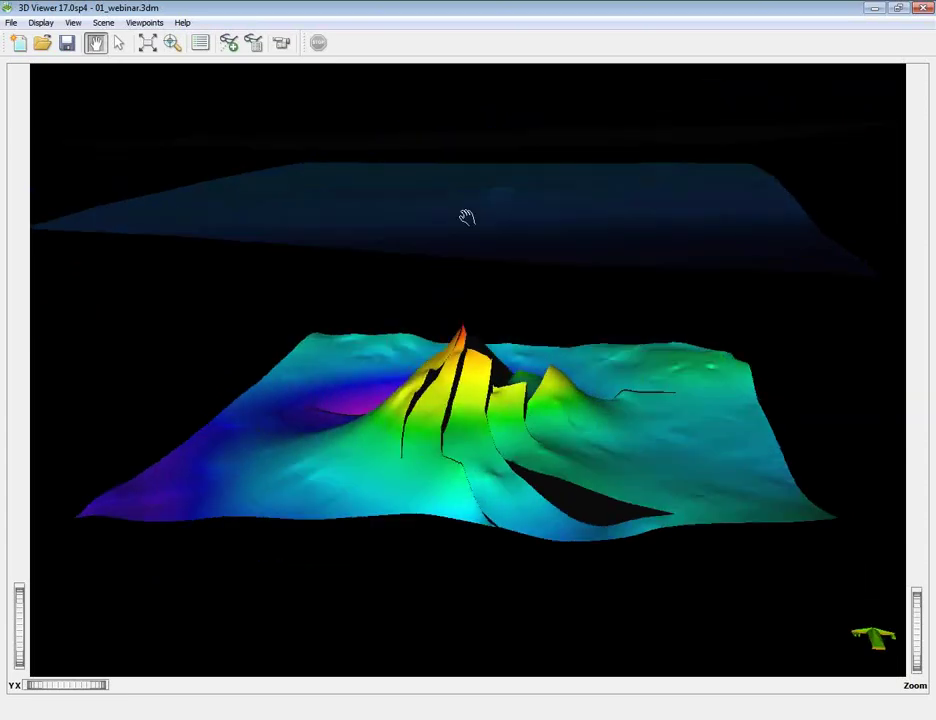
{"action": "left_click_drag", "start_coordinate": [543, 263], "coordinate": [498, 246]}
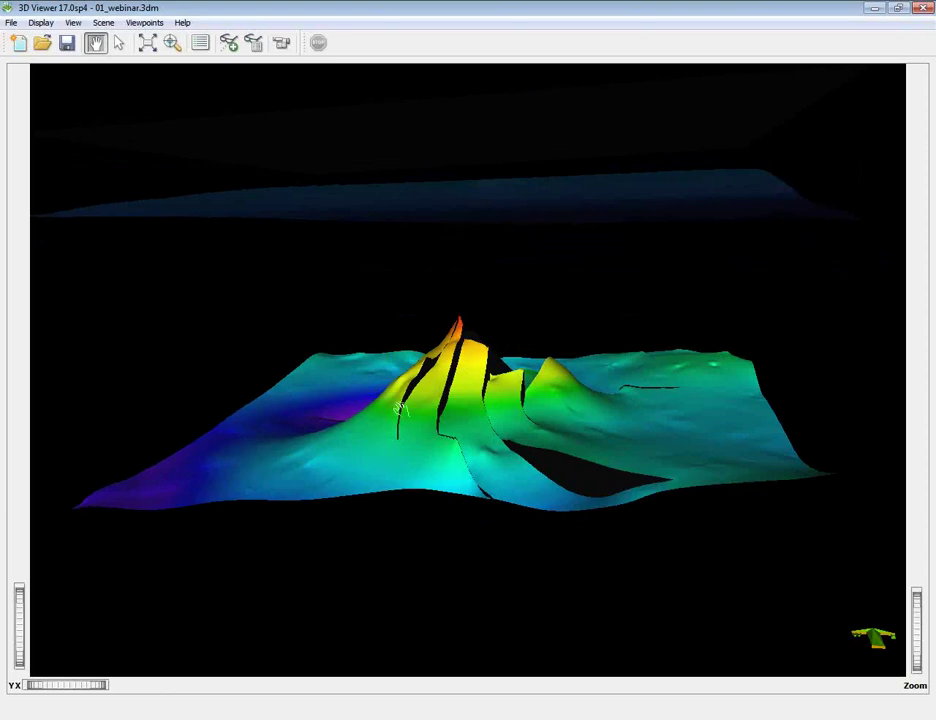
{"action": "left_click_drag", "start_coordinate": [731, 411], "coordinate": [541, 456]}
{"action": "left_click_drag", "start_coordinate": [612, 412], "coordinate": [469, 420]}
{"action": "left_click_drag", "start_coordinate": [606, 386], "coordinate": [320, 455]}
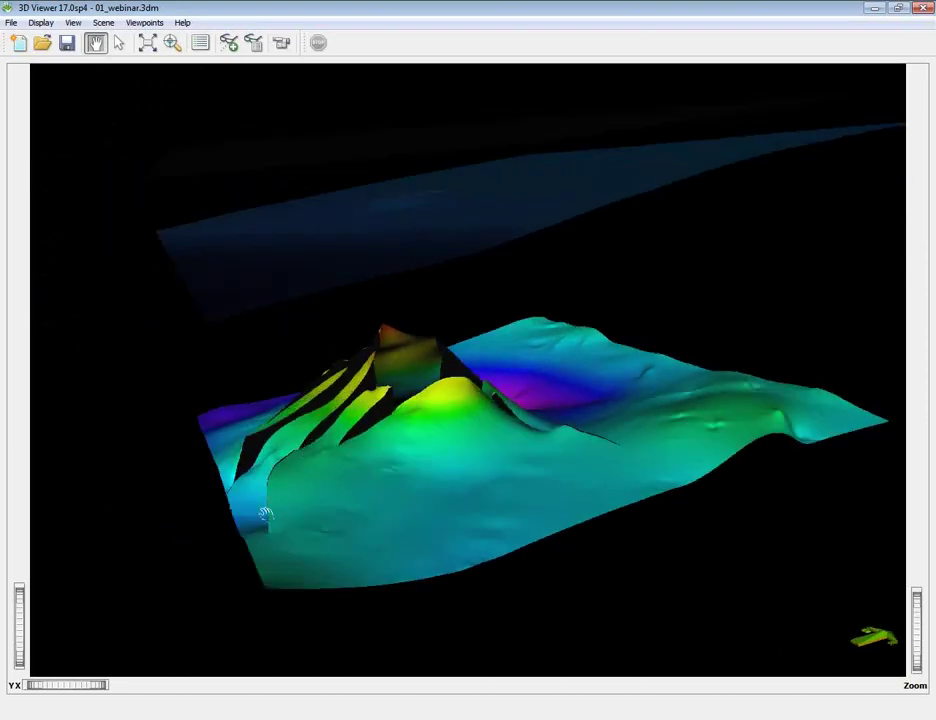
{"action": "left_click_drag", "start_coordinate": [290, 312], "coordinate": [492, 416]}
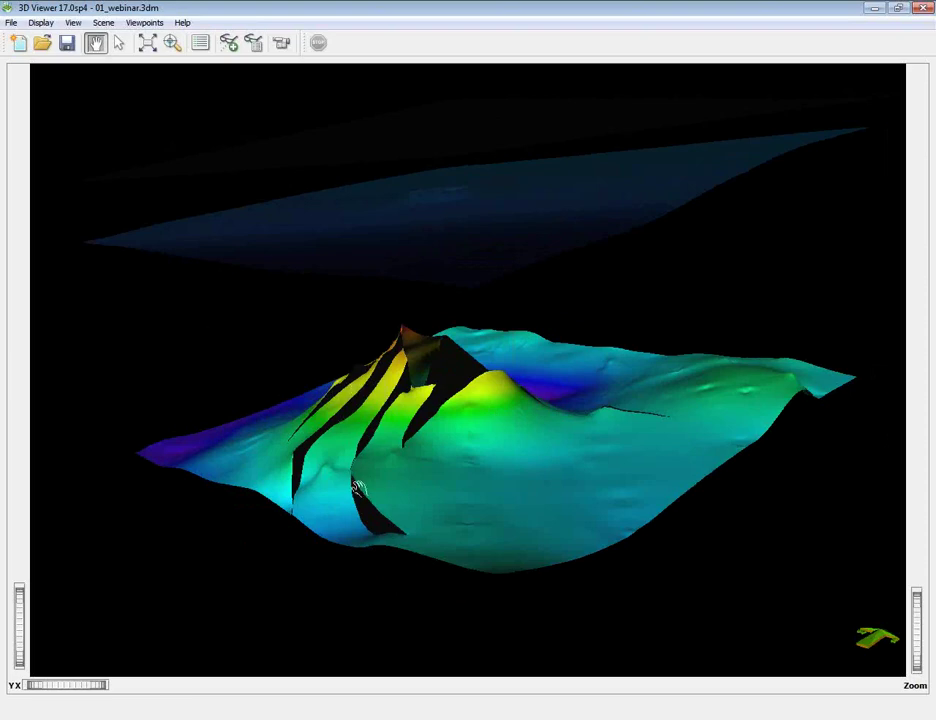
{"action": "mouse_move", "coordinate": [366, 489]}
{"action": "left_mouse_down"}
{"action": "mouse_move", "coordinate": [418, 489]}
{"action": "mouse_move", "coordinate": [380, 480]}
{"action": "left_mouse_up"}
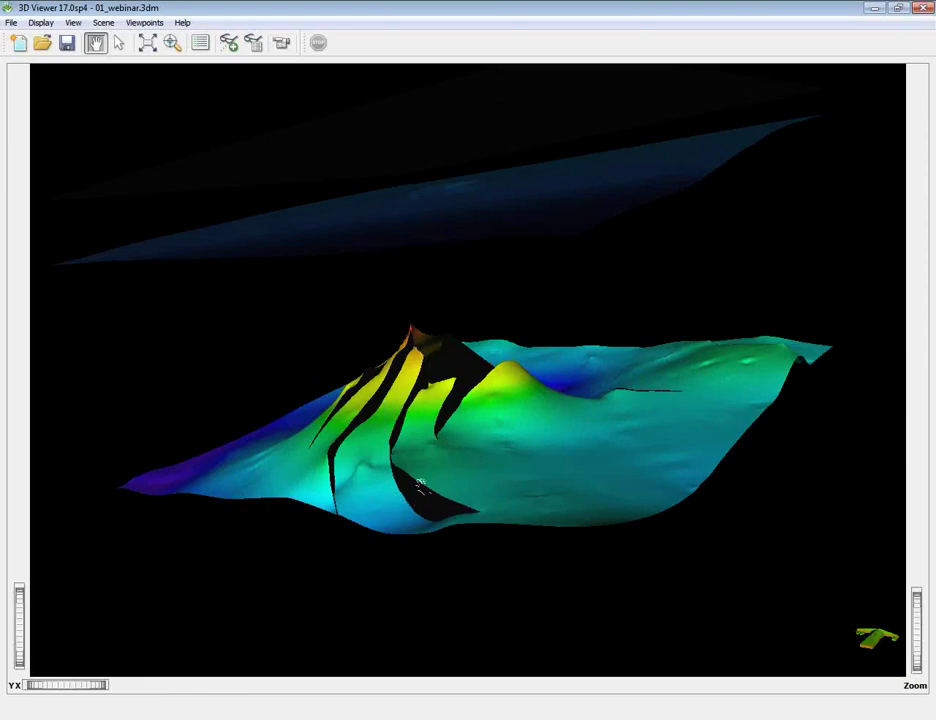
{"action": "left_click_drag", "start_coordinate": [428, 477], "coordinate": [497, 483]}
- Inspect the fault gaps and the steep flanks around the horizon's central peak at close range
{"action": "scroll", "coordinate": [545, 476], "scroll_direction": "up", "scroll_amount": 3}
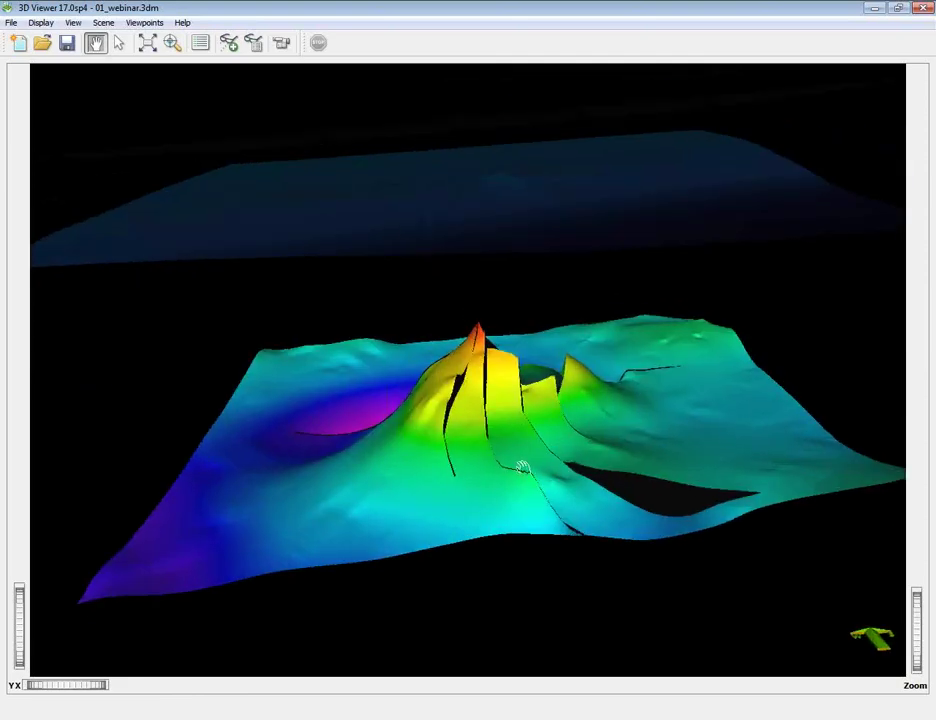
{"action": "scroll", "coordinate": [545, 476], "scroll_direction": "down", "scroll_amount": 1}
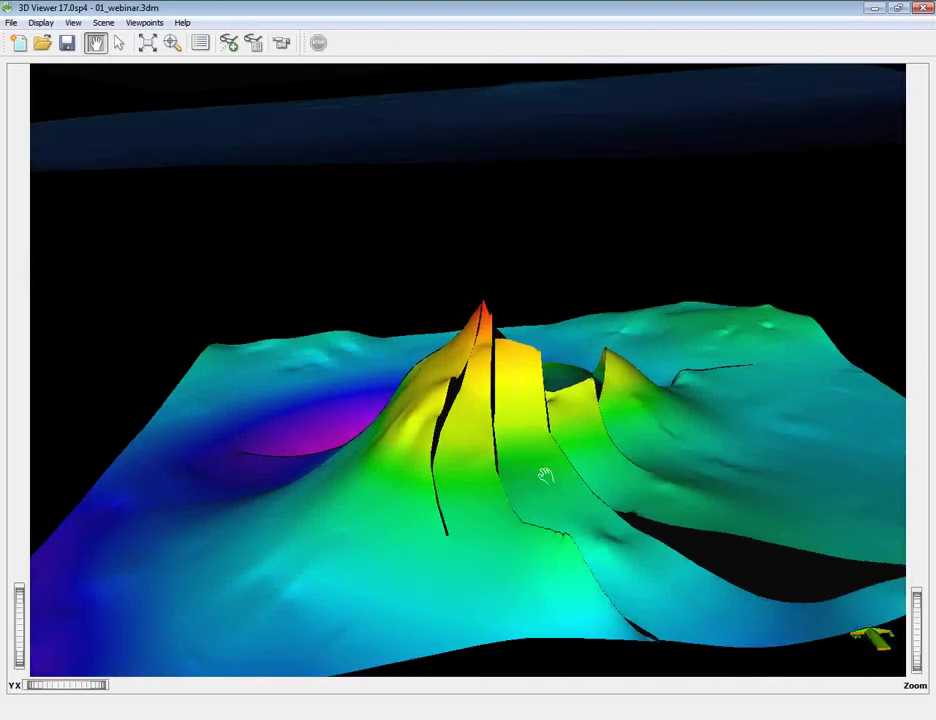
{"action": "scroll", "coordinate": [544, 476], "scroll_direction": "down", "scroll_amount": 3}
{"action": "scroll", "coordinate": [541, 474], "scroll_direction": "up", "scroll_amount": 4}
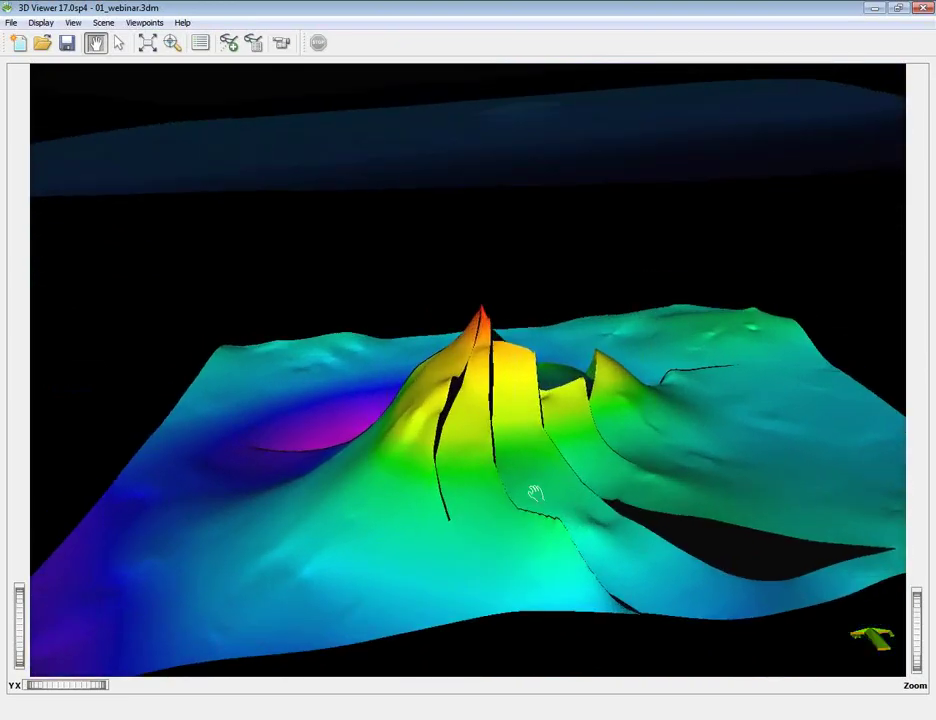
{"action": "left_click_drag", "start_coordinate": [673, 485], "coordinate": [655, 452]}
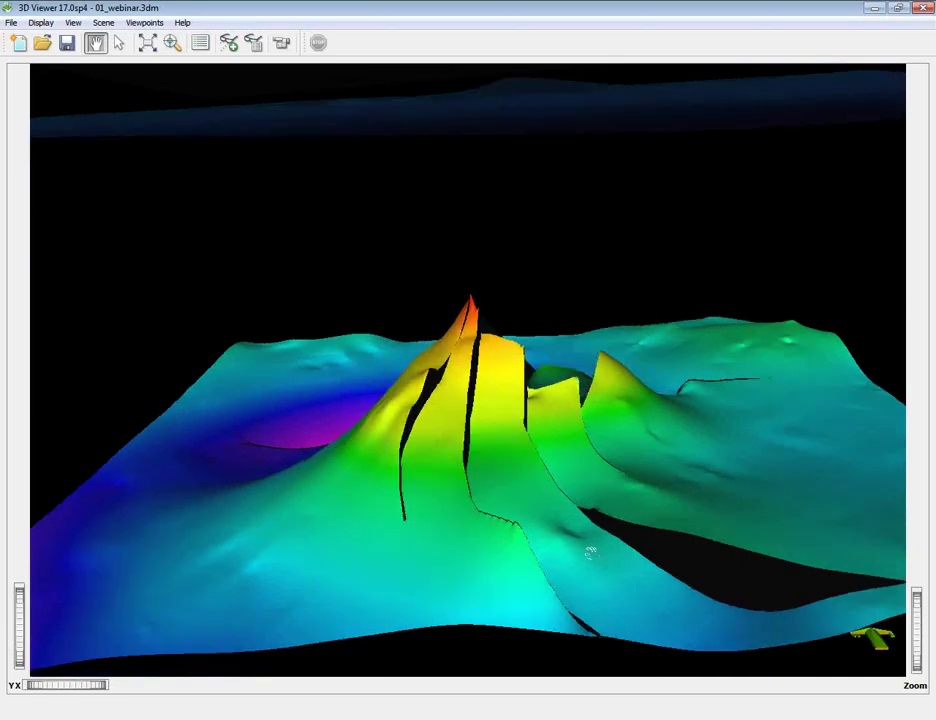
{"action": "left_click_drag", "start_coordinate": [683, 474], "coordinate": [527, 411]}
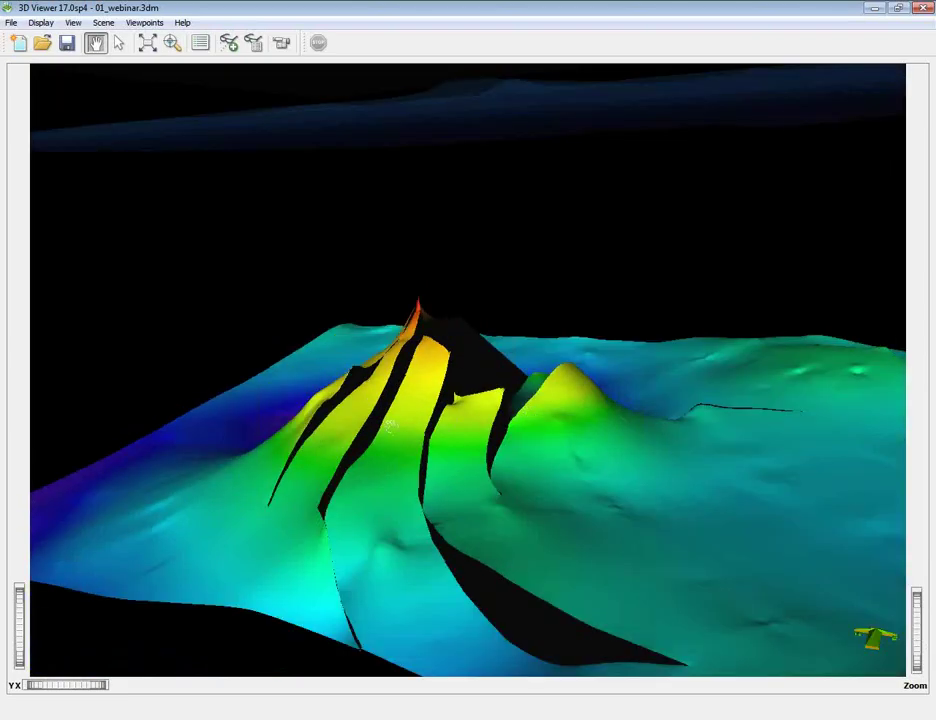
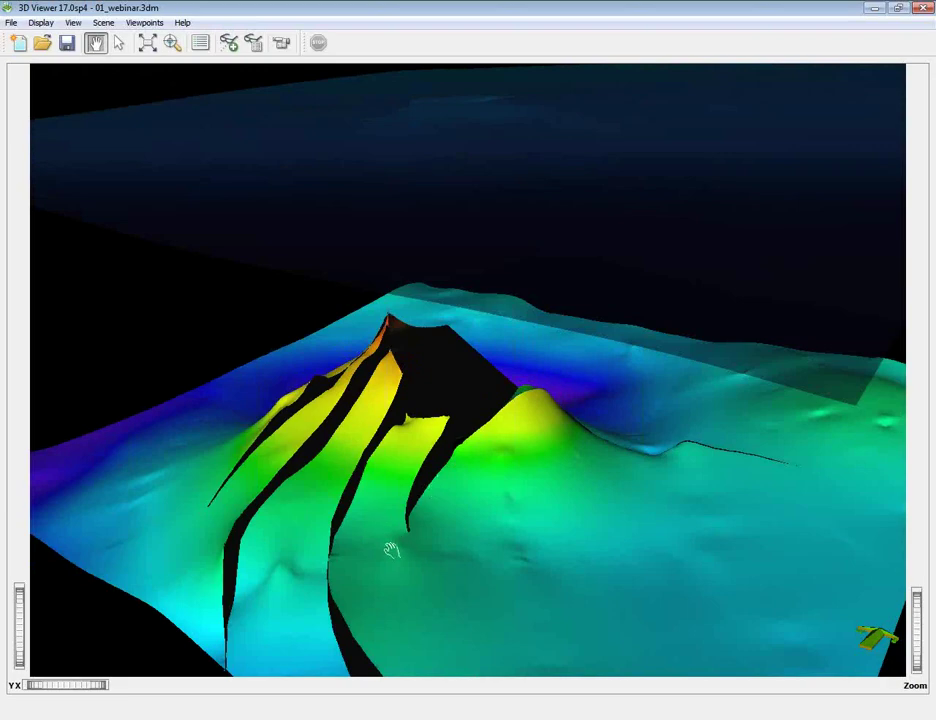
{"action": "left_click_drag", "start_coordinate": [637, 473], "coordinate": [706, 449]}
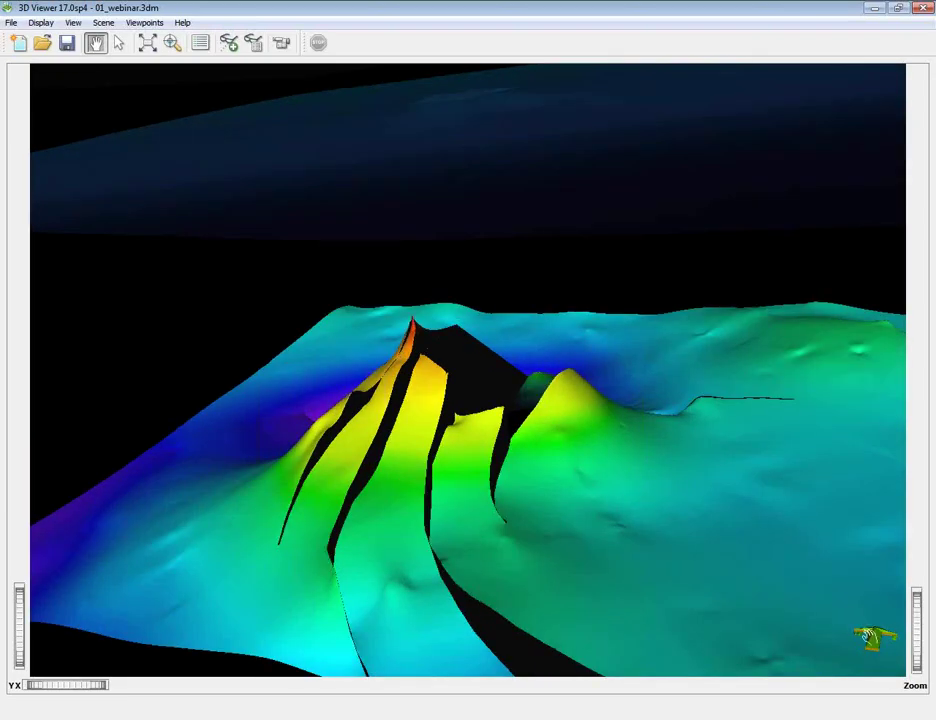
{"action": "left_click_drag", "start_coordinate": [363, 360], "coordinate": [508, 505]}
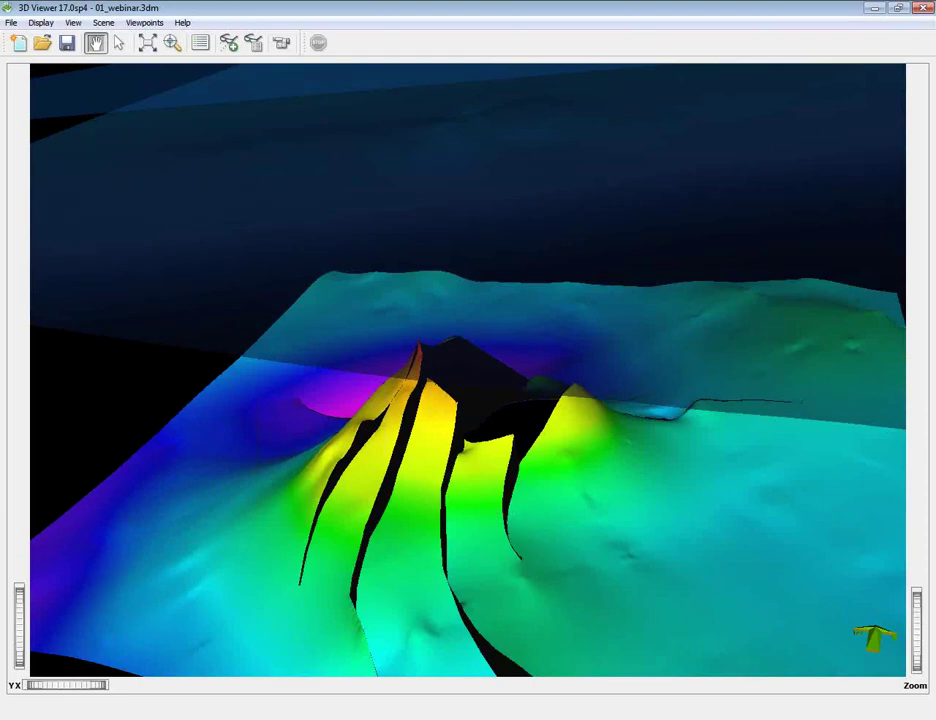
- Switch to the Petrosys mapping window, open the map file TMM SS 3D View.dbm, and return to the 3D Viewer
{"action": "left_click", "coordinate": [292, 679]}
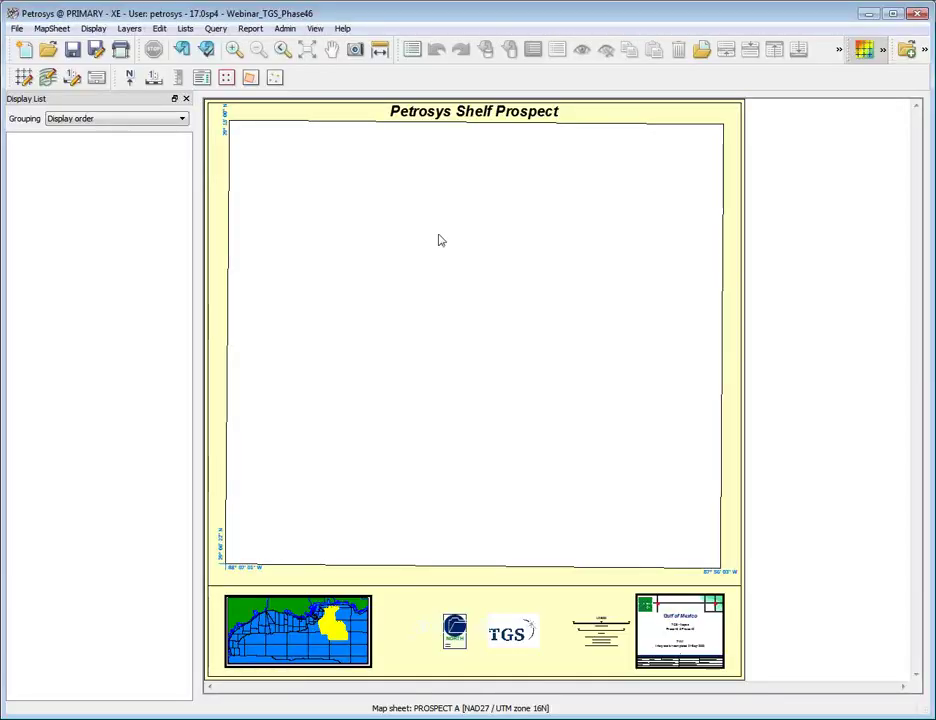
{"action": "left_click", "coordinate": [48, 49]}
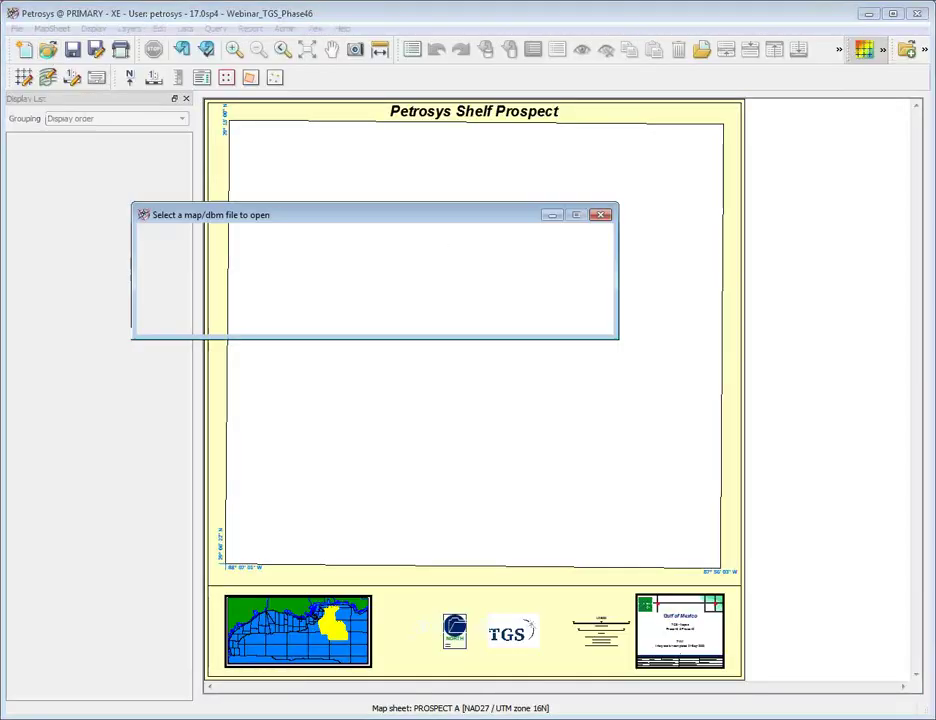
{"action": "left_click", "coordinate": [458, 317]}
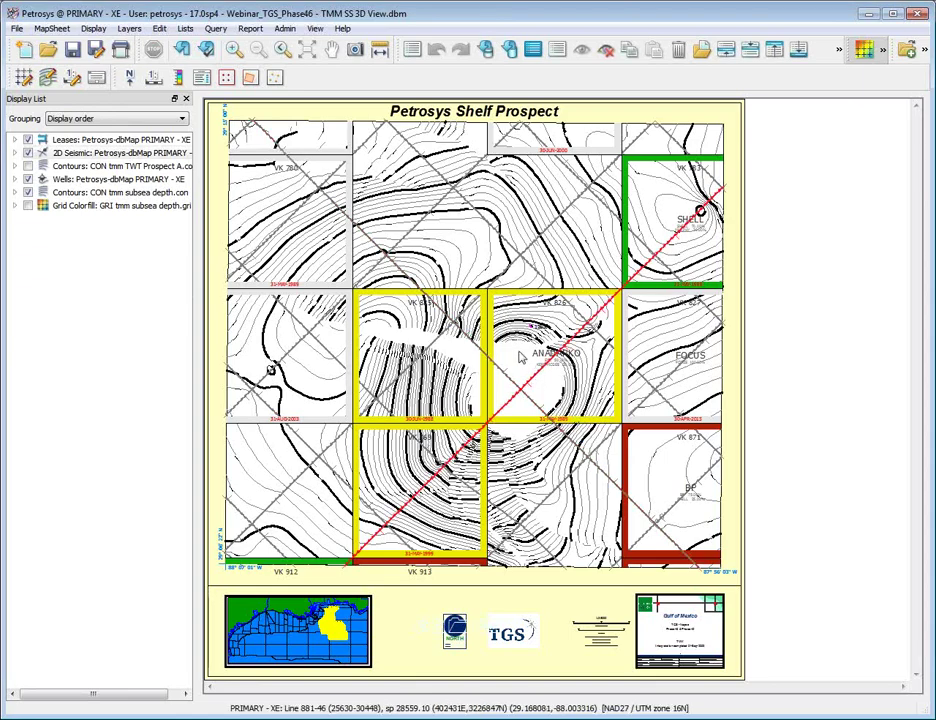
{"action": "left_click", "coordinate": [867, 14]}
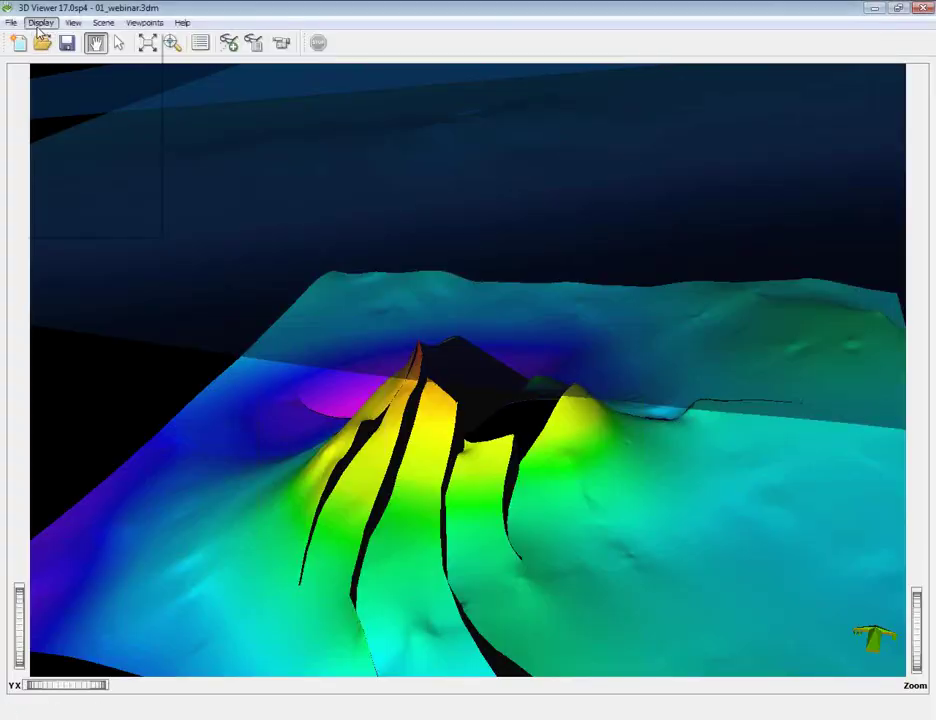
- Drape the map file TMM SS 3D View.dbm onto the Top Horizon - Depth SS.gri surface with 35% surface blending
{"action": "left_click", "coordinate": [40, 22]}
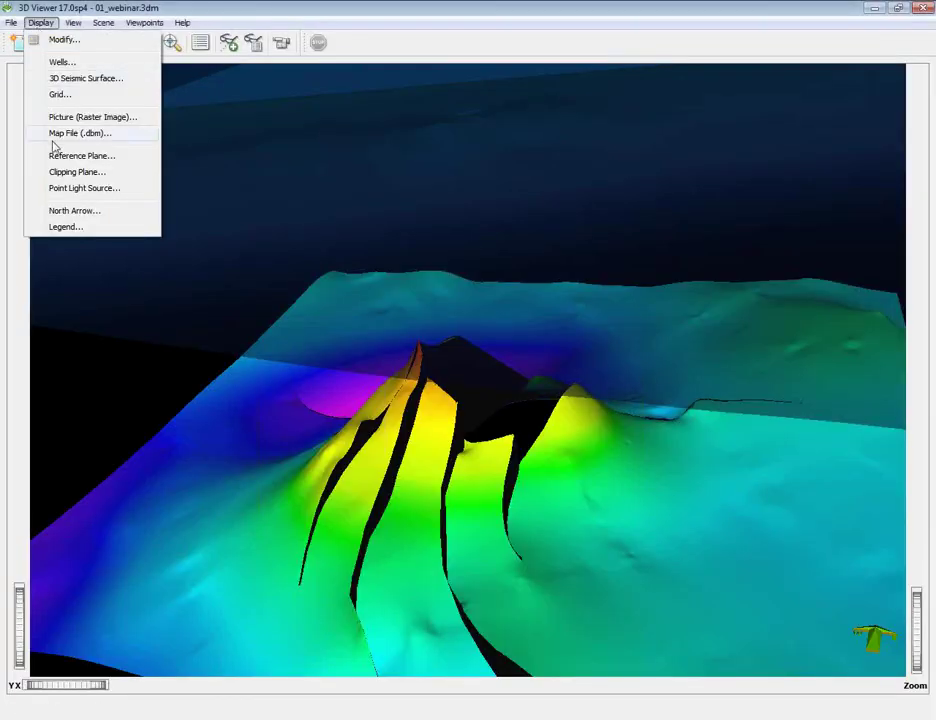
{"action": "left_click", "coordinate": [389, 146]}
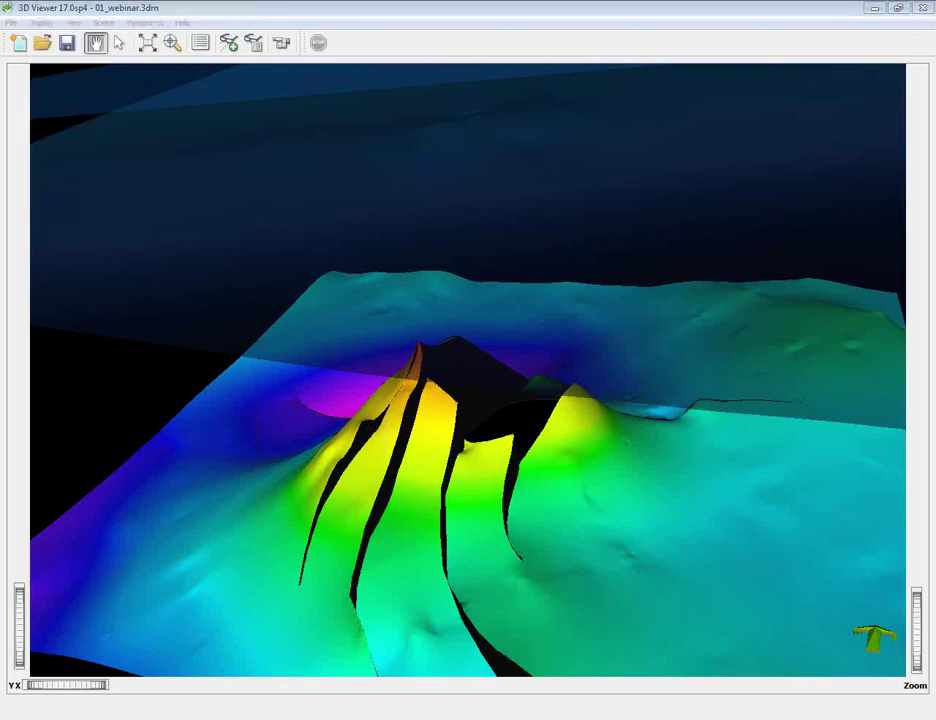
{"action": "left_click_drag", "start_coordinate": [705, 117], "coordinate": [630, 107]}
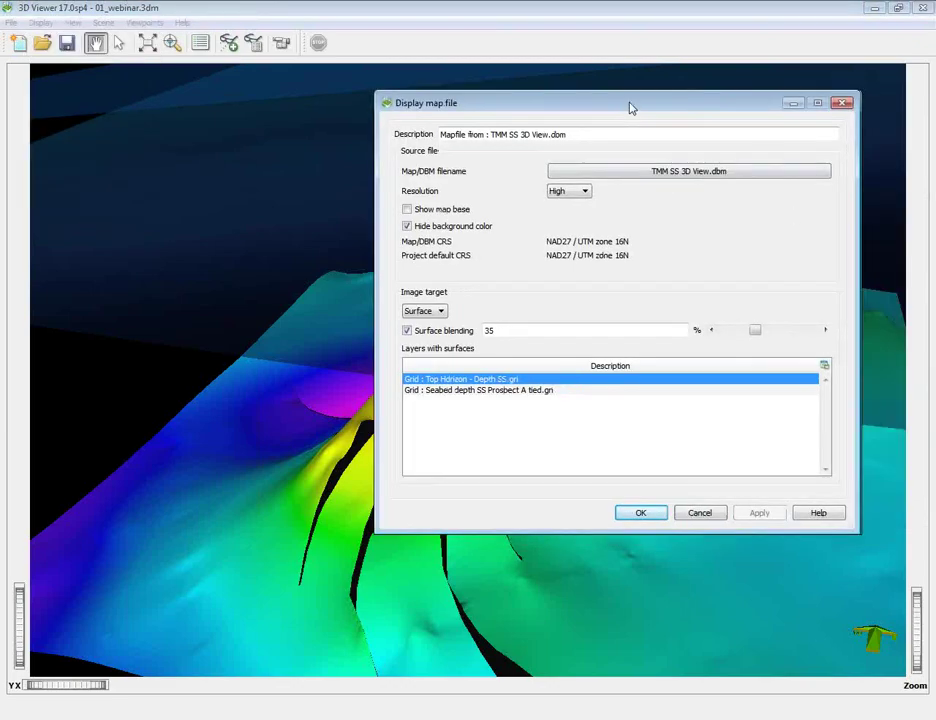
{"action": "left_click", "coordinate": [437, 314]}
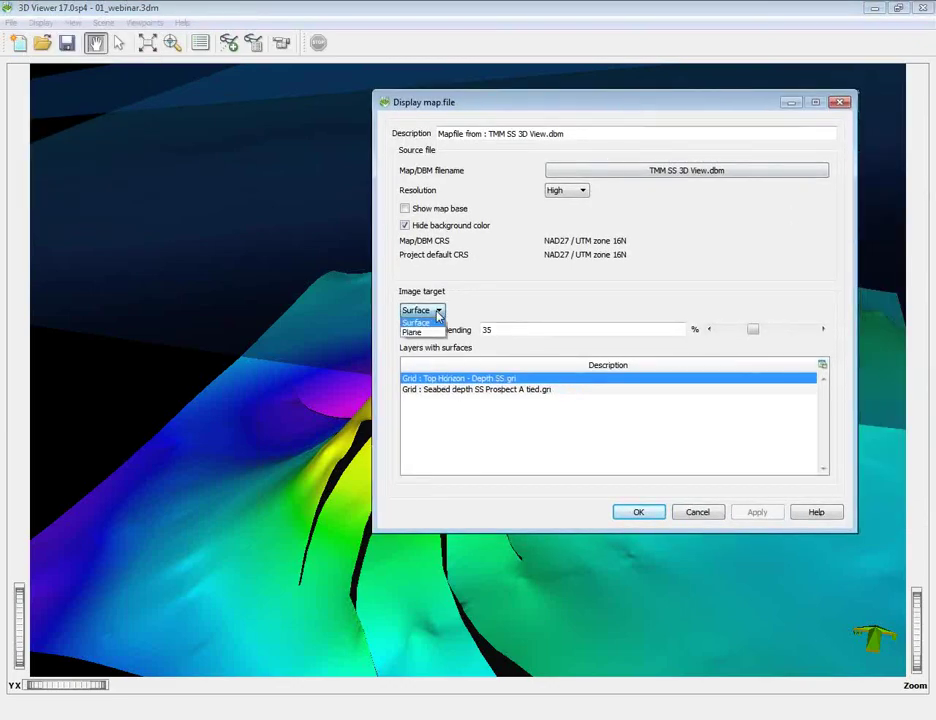
{"action": "left_click", "coordinate": [416, 322]}
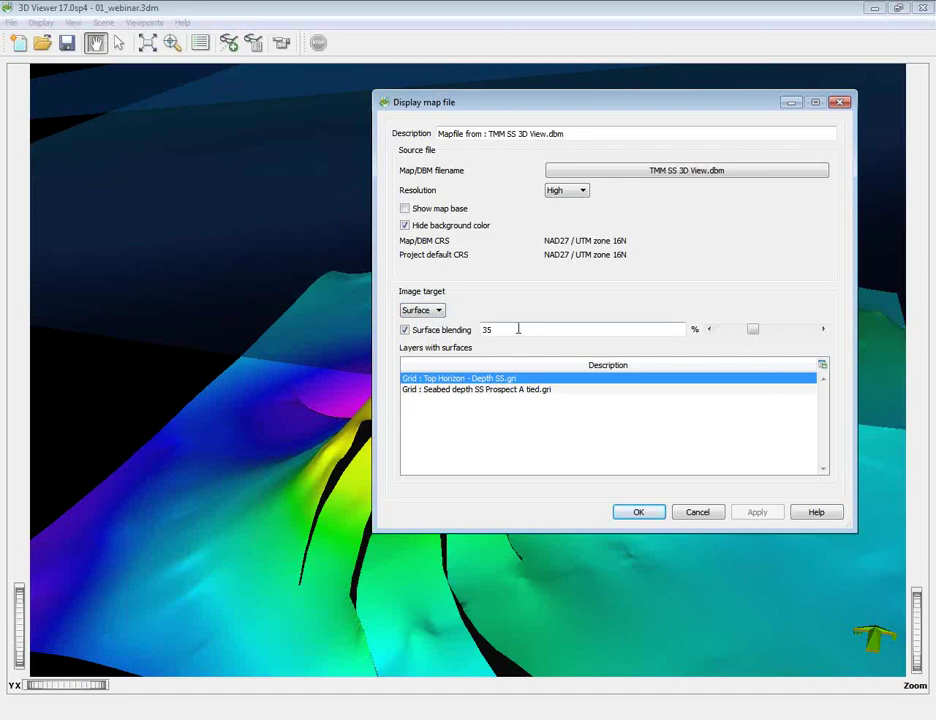
{"action": "left_click", "coordinate": [641, 510]}
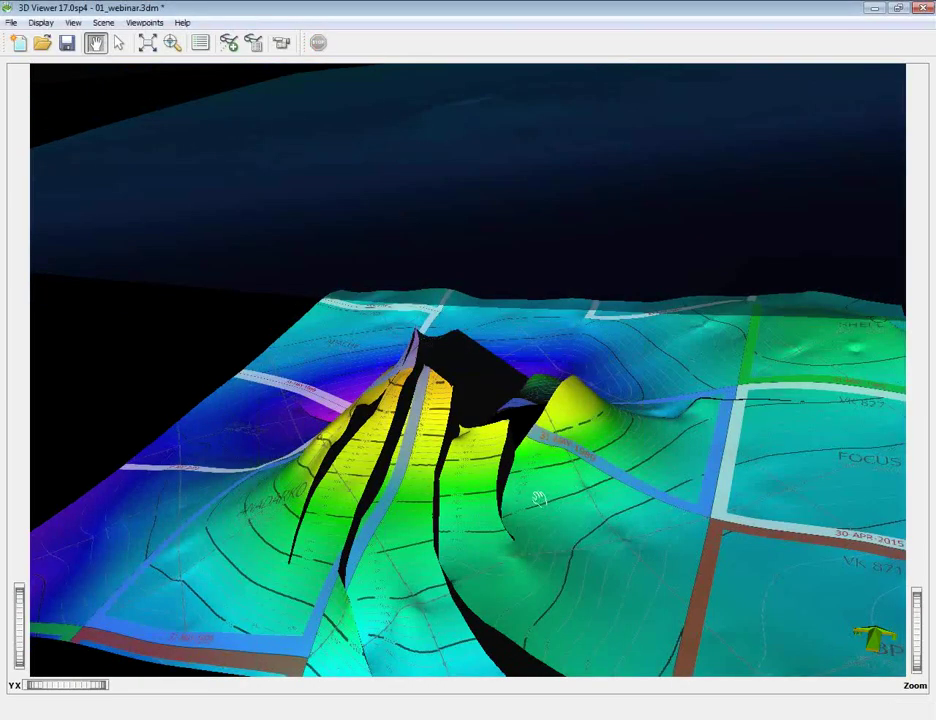
- Inspect the draped map around the central peak at an oblique angle and set the camera to the top view
{"action": "left_click_drag", "start_coordinate": [538, 498], "coordinate": [364, 322]}
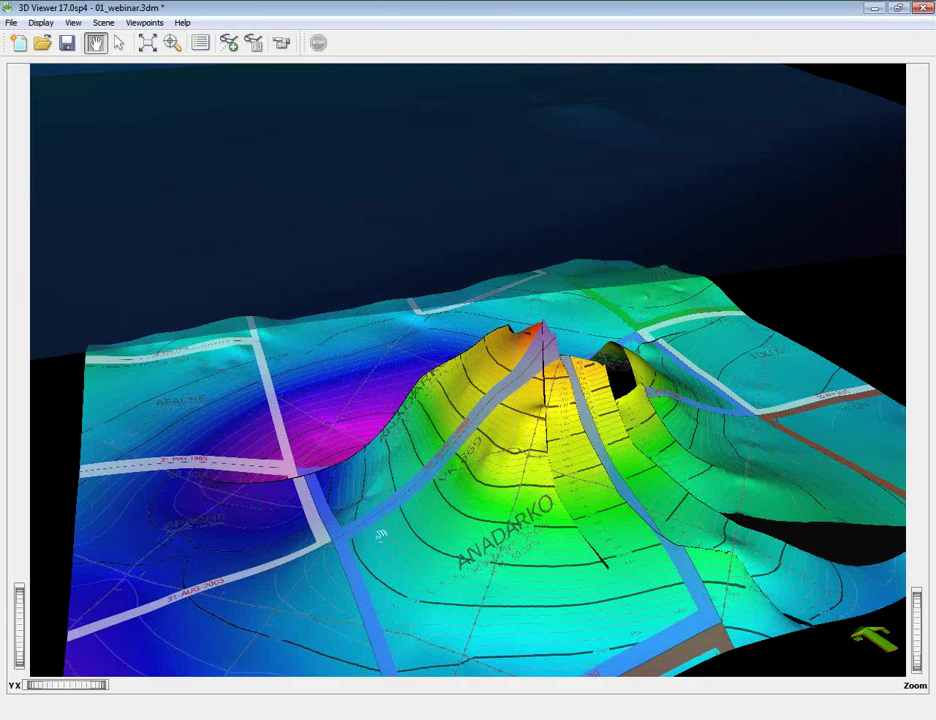
{"action": "left_click_drag", "start_coordinate": [540, 380], "coordinate": [581, 340]}
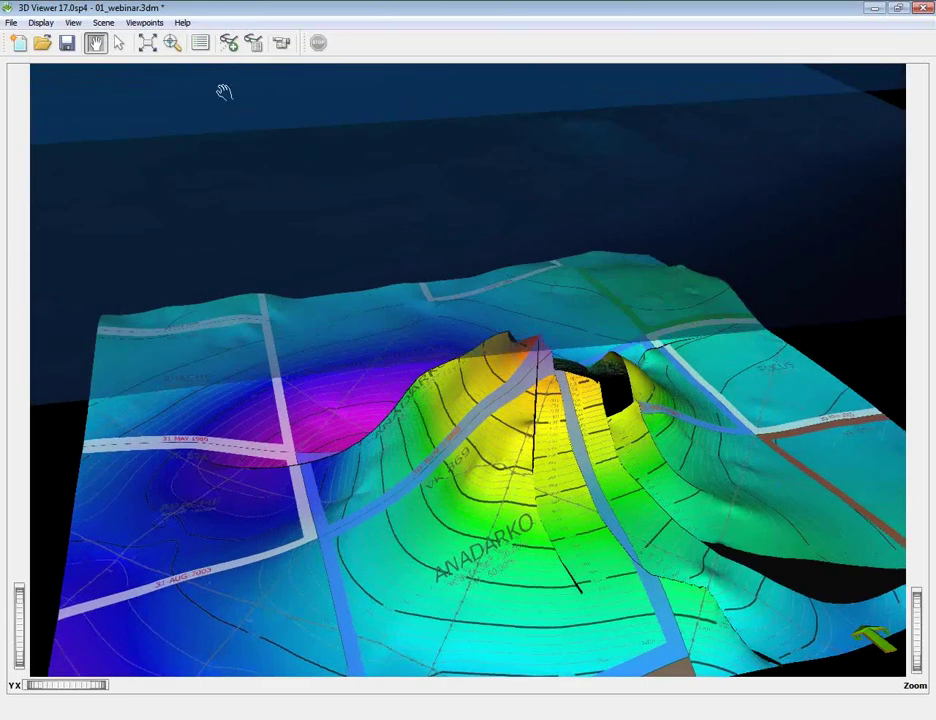
{"action": "left_click", "coordinate": [73, 22]}
{"action": "mouse_move", "coordinate": [130, 117]}
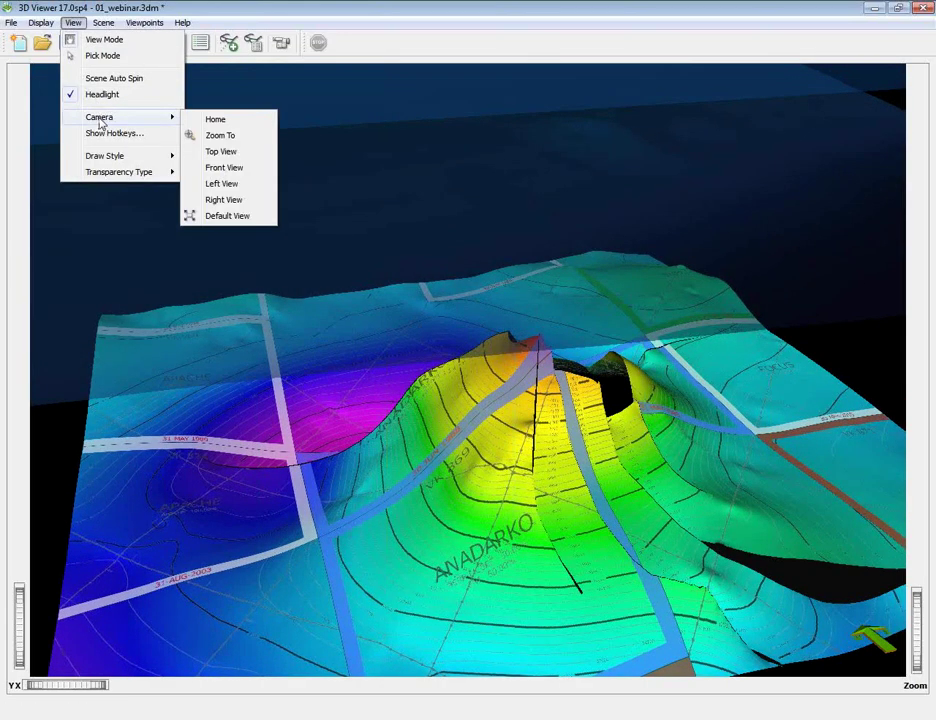
{"action": "left_click", "coordinate": [222, 151]}
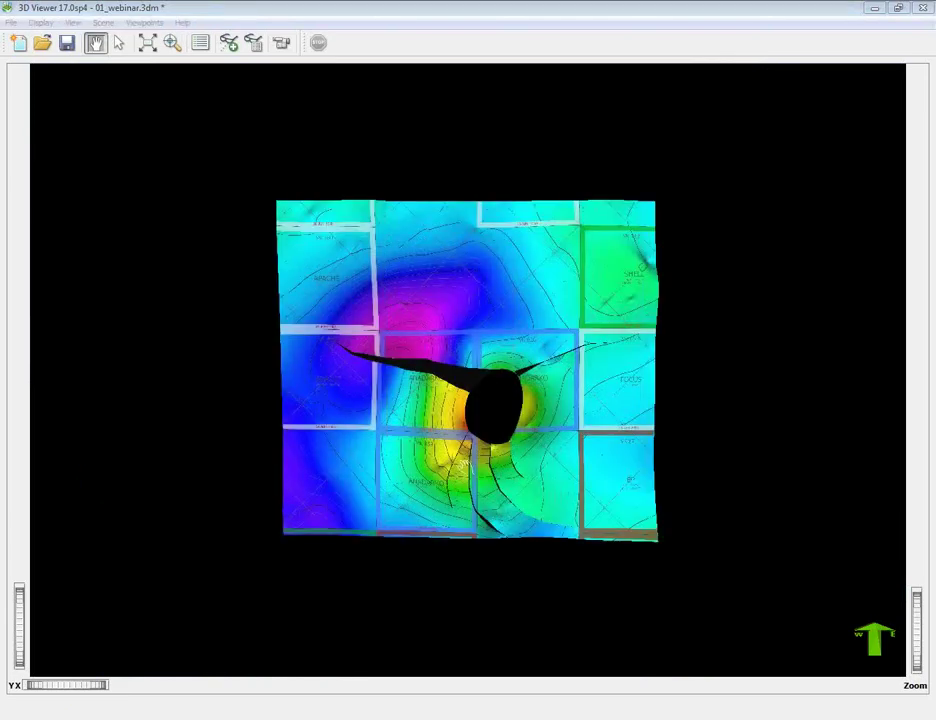
- Examine the lease blocks and contours draped over the horizon, from oblique overviews to a close-up of the salt hole
{"action": "left_click_drag", "start_coordinate": [480, 500], "coordinate": [470, 300]}
{"action": "left_click_drag", "start_coordinate": [632, 476], "coordinate": [370, 445]}
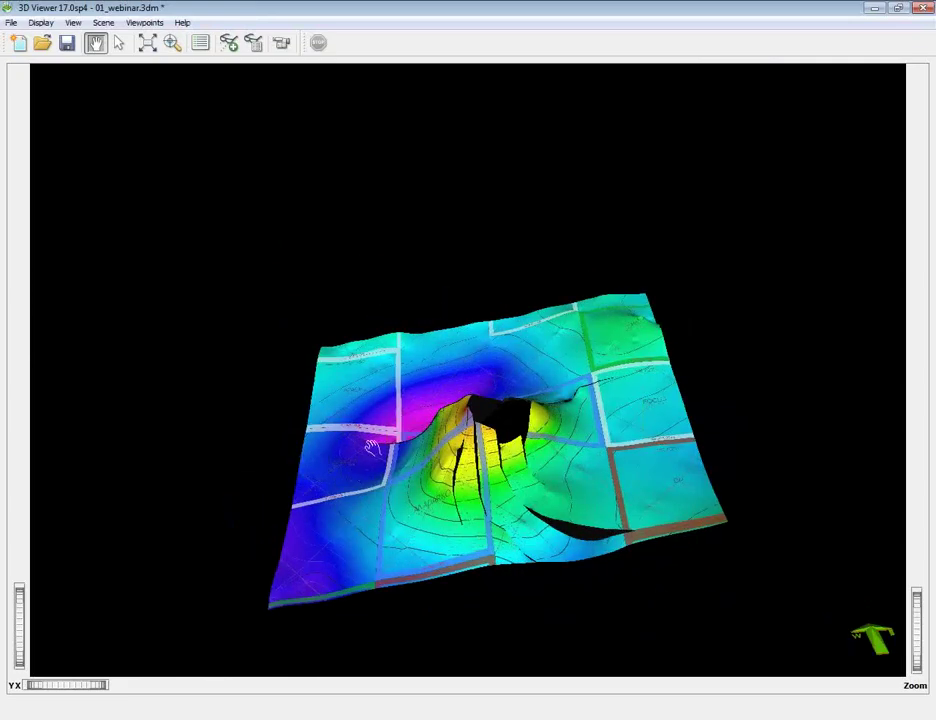
{"action": "left_click_drag", "start_coordinate": [718, 292], "coordinate": [385, 547]}
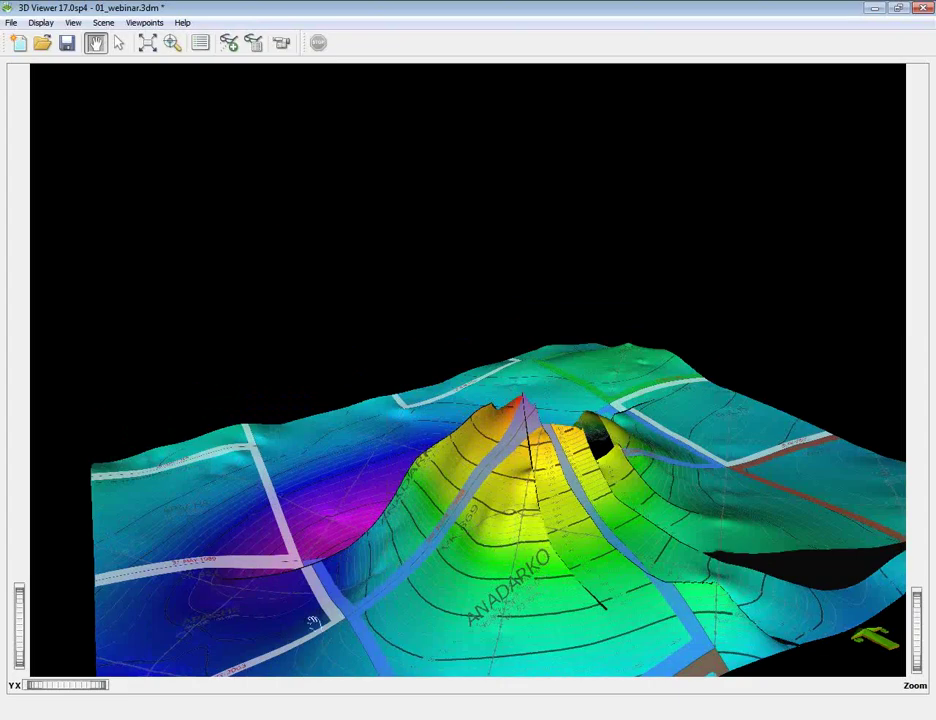
{"action": "left_click_drag", "start_coordinate": [622, 507], "coordinate": [496, 458]}
{"action": "left_click_drag", "start_coordinate": [377, 498], "coordinate": [304, 598]}
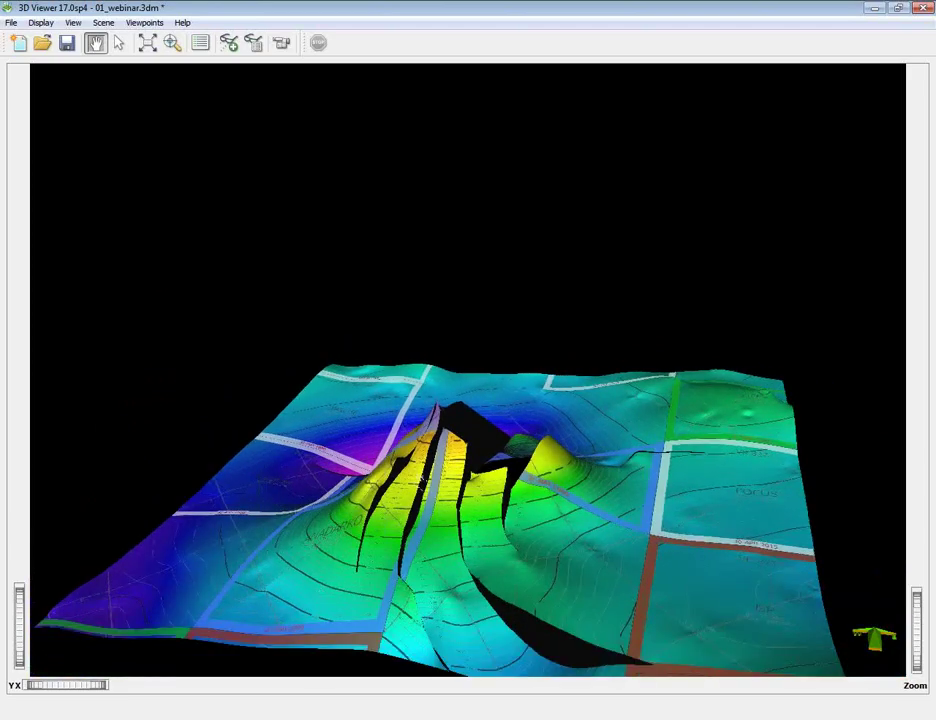
{"action": "left_click_drag", "start_coordinate": [351, 337], "coordinate": [370, 300]}
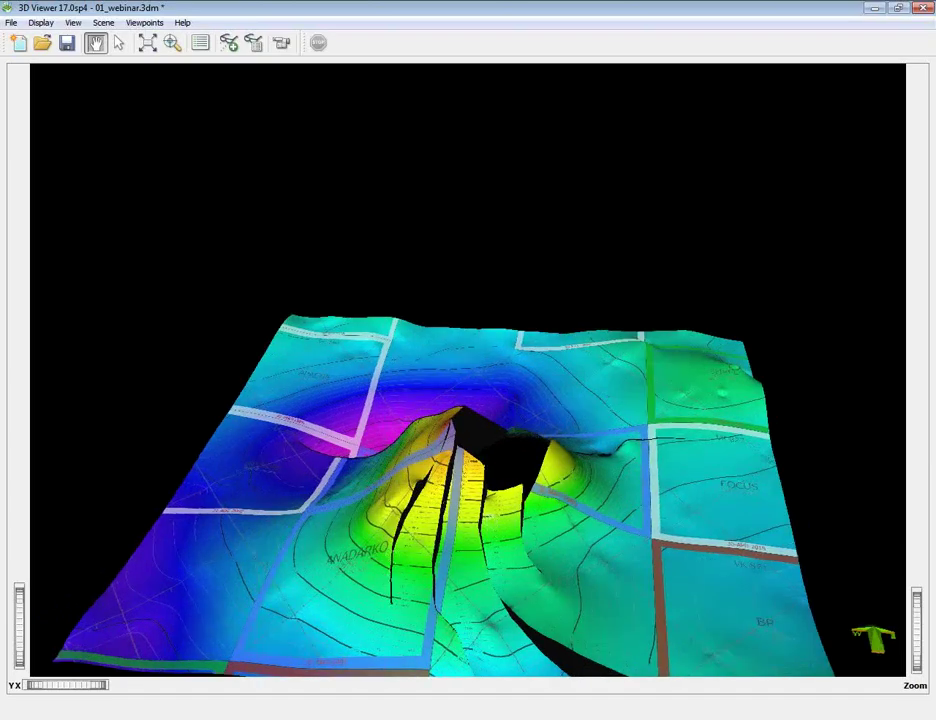
{"action": "scroll", "coordinate": [549, 505], "scroll_direction": "up", "scroll_amount": 5}
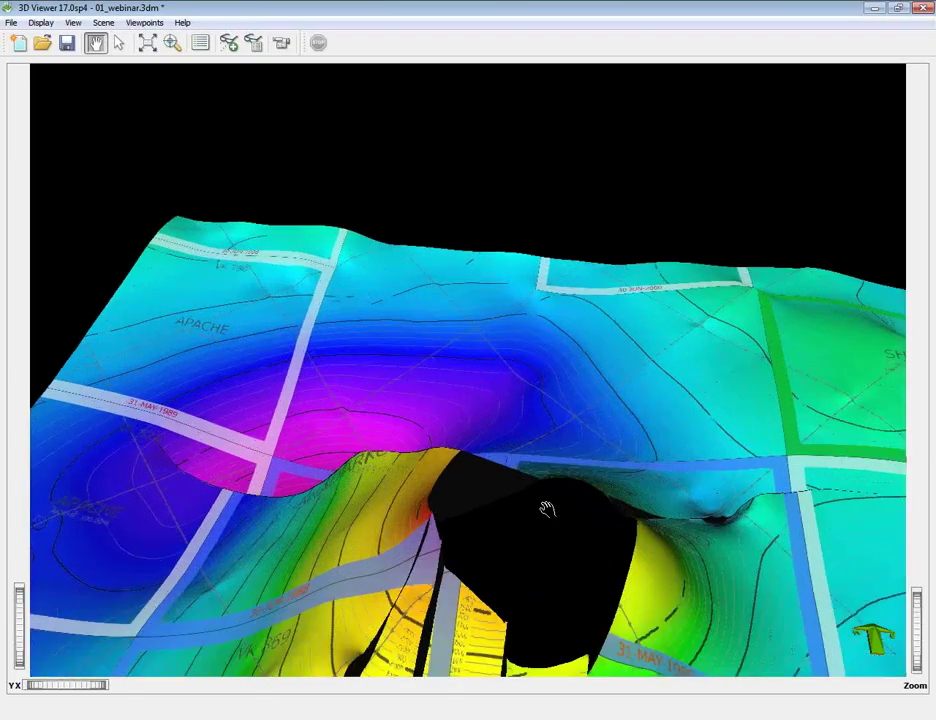
{"action": "left_click_drag", "start_coordinate": [547, 509], "coordinate": [594, 387]}
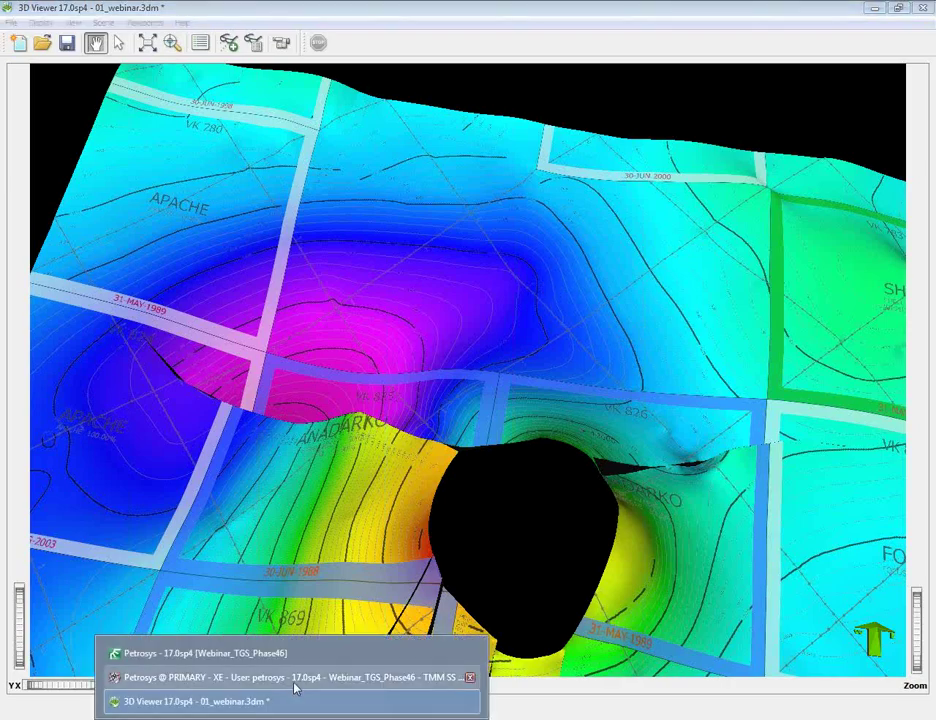
- Switch to the Petrosys mapping window, hide the 2D Seismic layer, and return to the 3D Viewer
{"action": "left_click", "coordinate": [298, 684]}
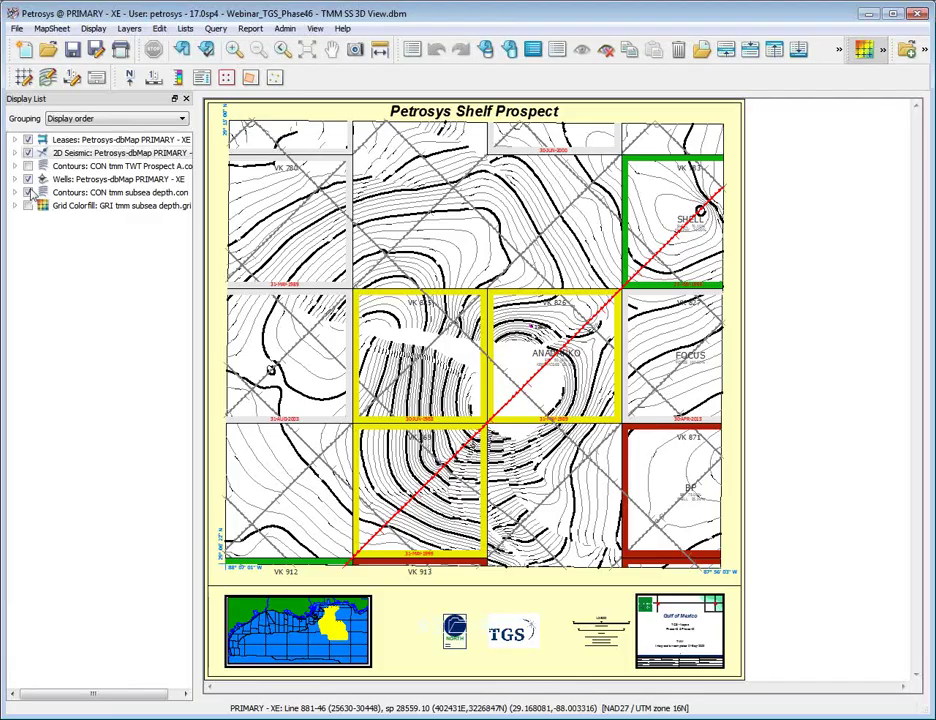
{"action": "left_click", "coordinate": [28, 152]}
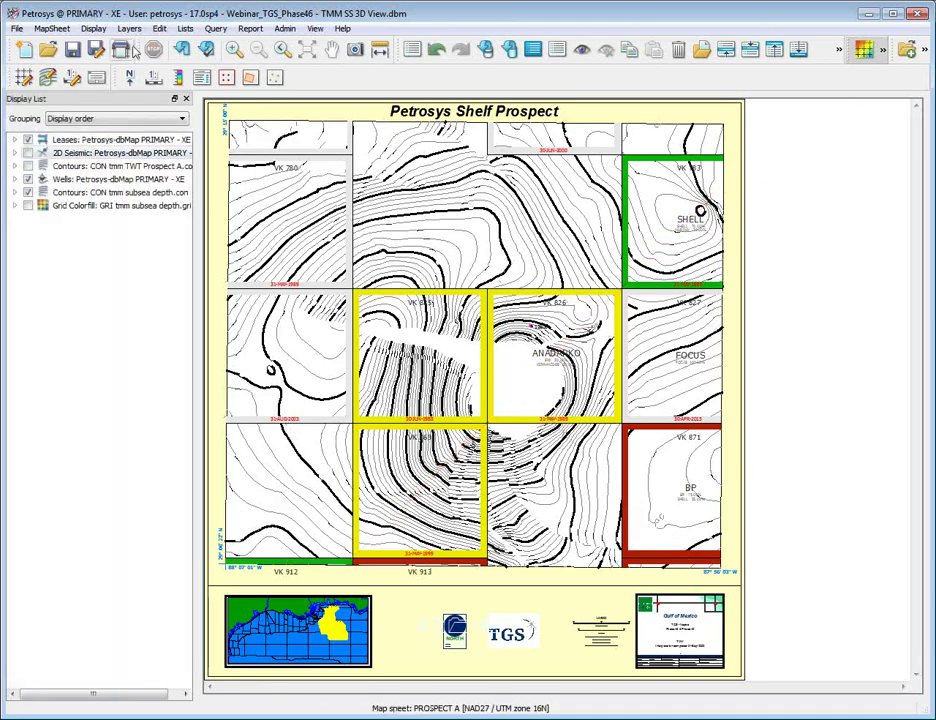
{"action": "left_click", "coordinate": [868, 13]}
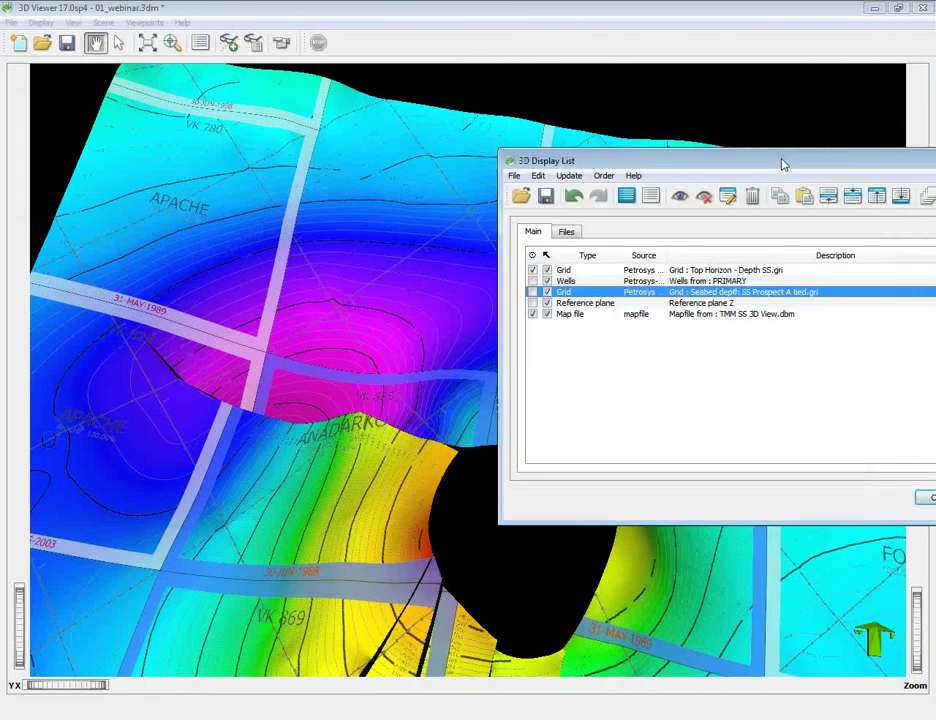
- Update only the TMM SS 3D View.dbm map file layer in the 3D scene and inspect the refreshed drape around the salt hole
{"action": "left_click_drag", "start_coordinate": [781, 163], "coordinate": [518, 163]}
{"action": "left_click", "coordinate": [333, 312]}
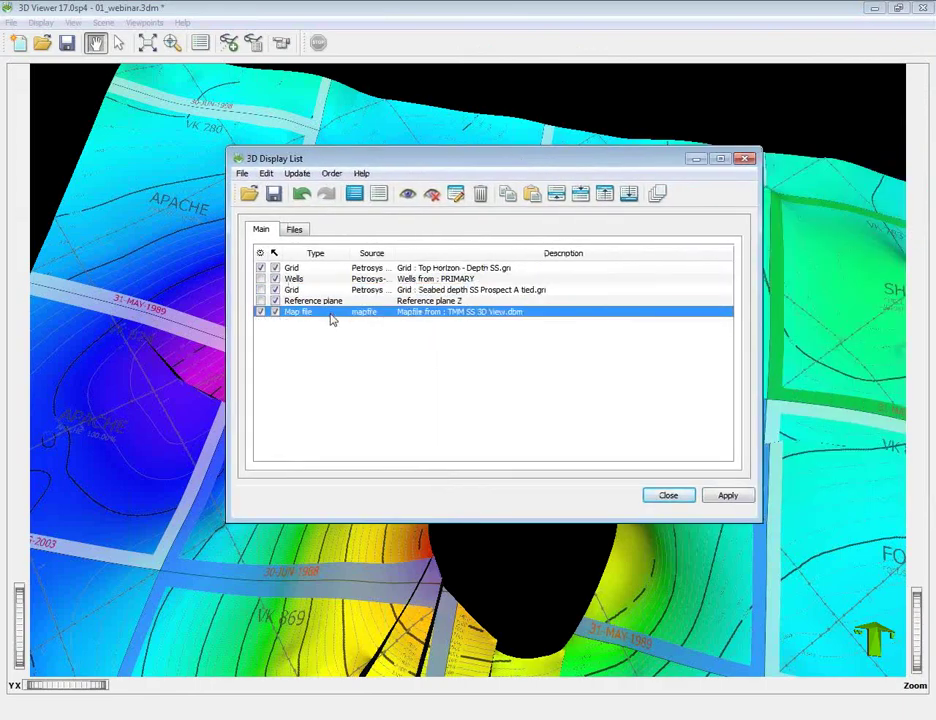
{"action": "left_click", "coordinate": [300, 173]}
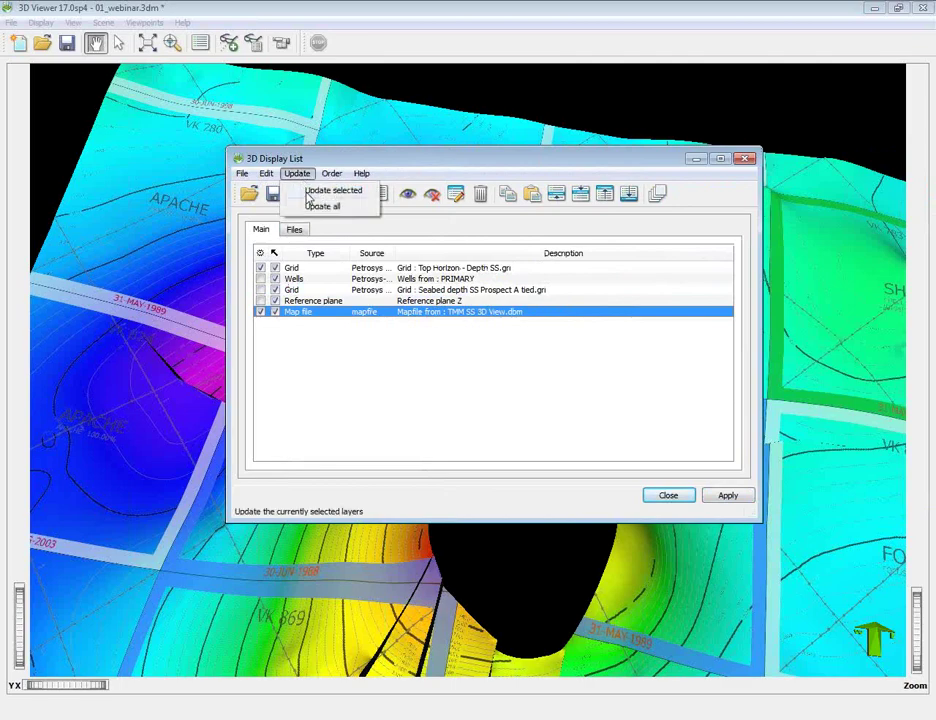
{"action": "left_click", "coordinate": [312, 191]}
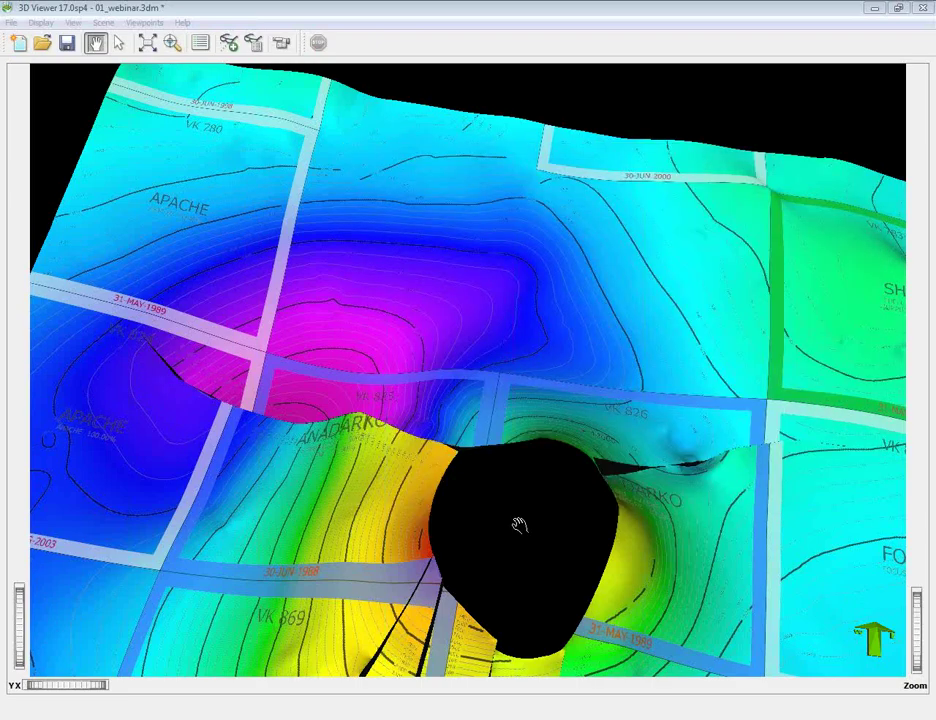
{"action": "left_click_drag", "start_coordinate": [518, 497], "coordinate": [469, 400]}
{"action": "scroll", "coordinate": [523, 515], "scroll_direction": "down", "scroll_amount": 5}
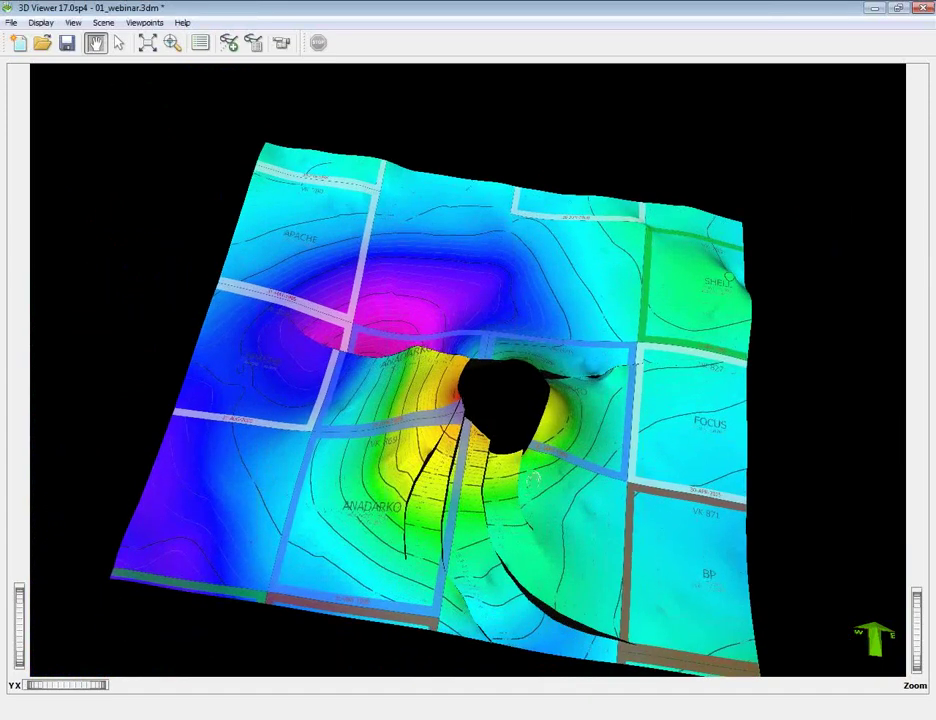
{"action": "left_click_drag", "start_coordinate": [510, 452], "coordinate": [445, 432]}
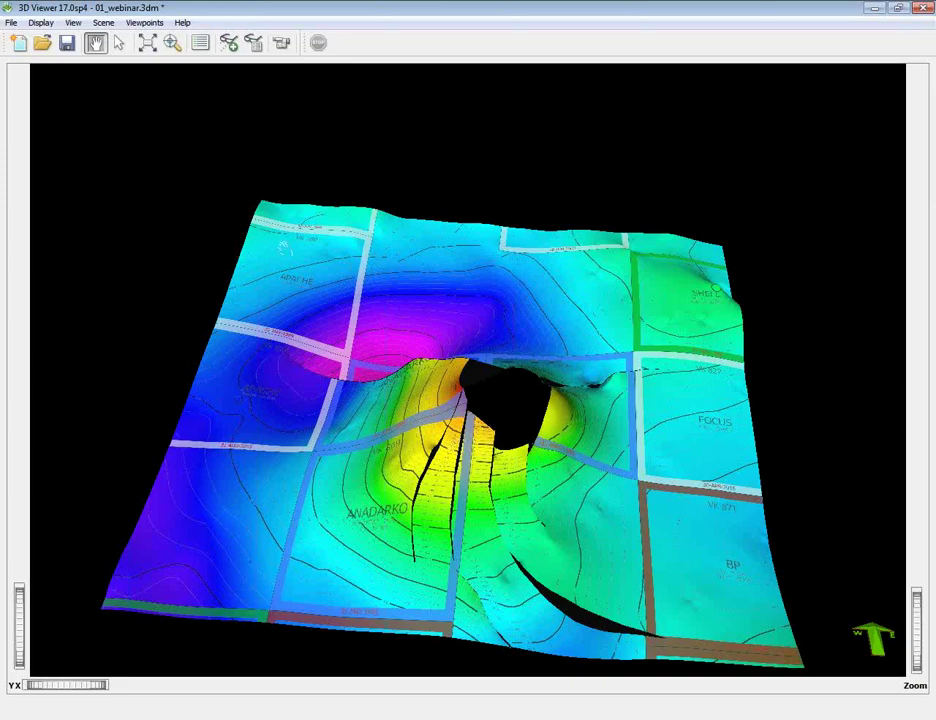
- Close the current 3D scene, switch to the Demo_Teapot_Dome project in the user's projects folder, and launch the 3D Viewer
{"action": "left_click", "coordinate": [924, 9]}
{"action": "left_click", "coordinate": [450, 244]}
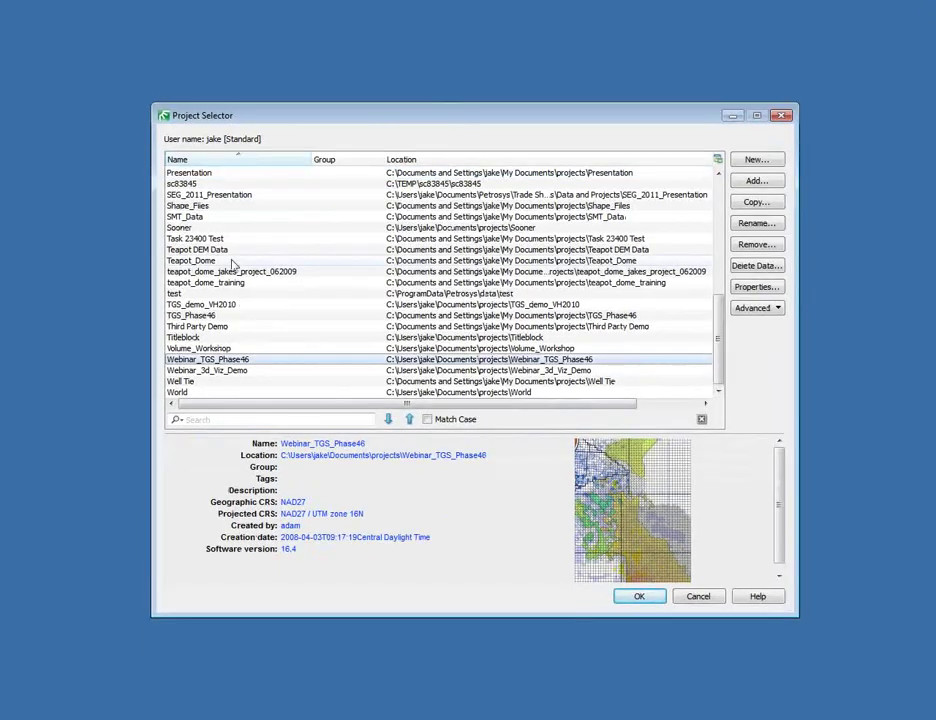
{"action": "left_click", "coordinate": [240, 348]}
{"action": "scroll", "coordinate": [265, 332], "scroll_direction": "up", "scroll_amount": 9}
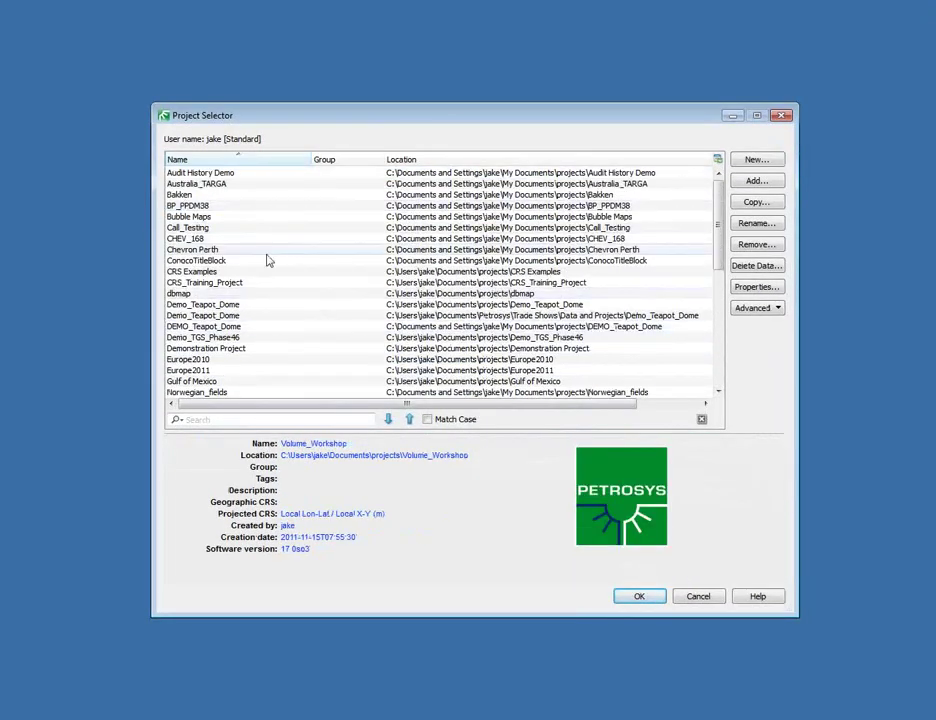
{"action": "left_click", "coordinate": [265, 305]}
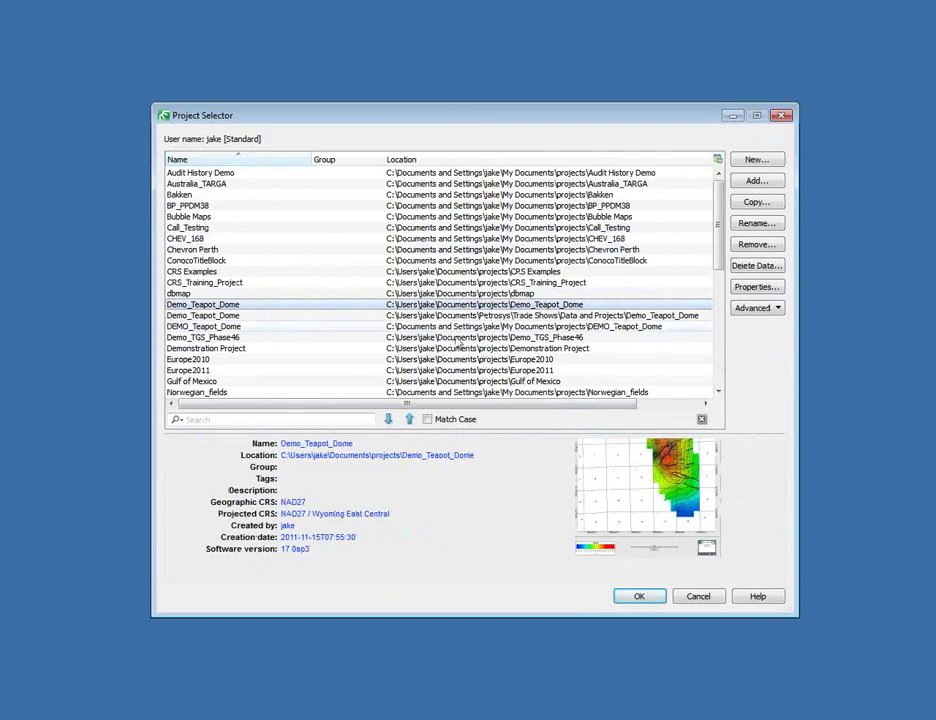
{"action": "left_click", "coordinate": [642, 598]}
{"action": "left_click", "coordinate": [498, 326]}
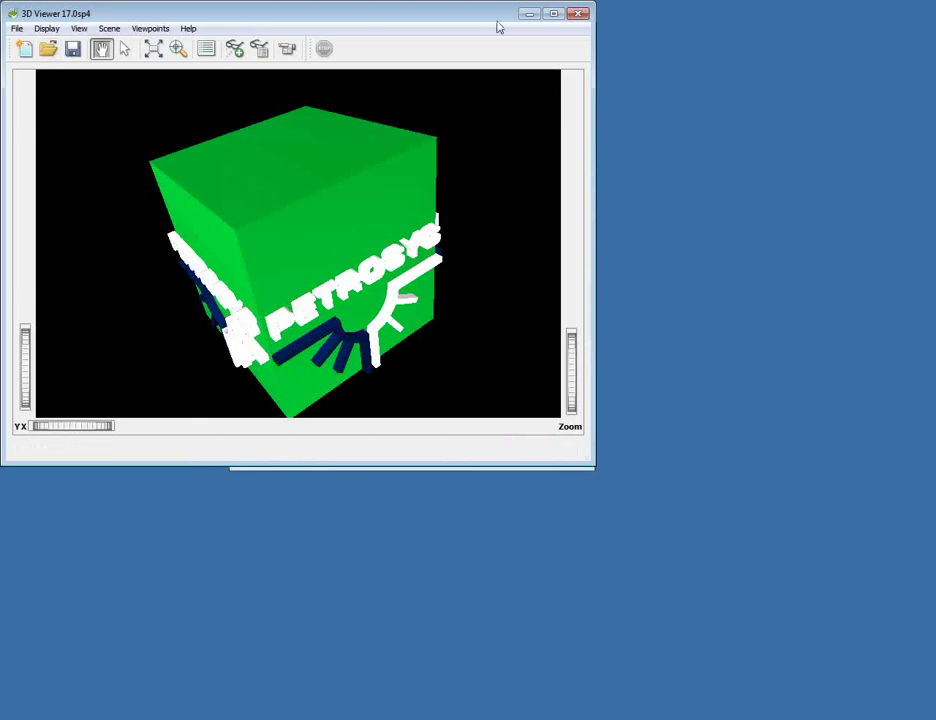
- Maximize the 3D Viewer and open the scene file demo.3dm from the Demo_Teapot_Dome folder
{"action": "left_click", "coordinate": [553, 13]}
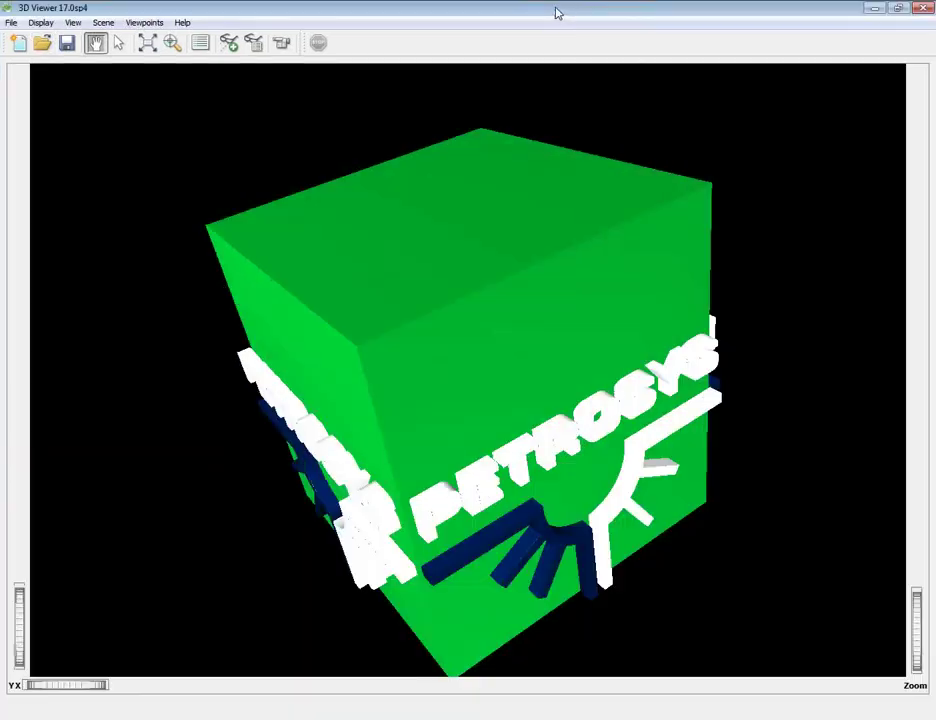
{"action": "left_click", "coordinate": [44, 44]}
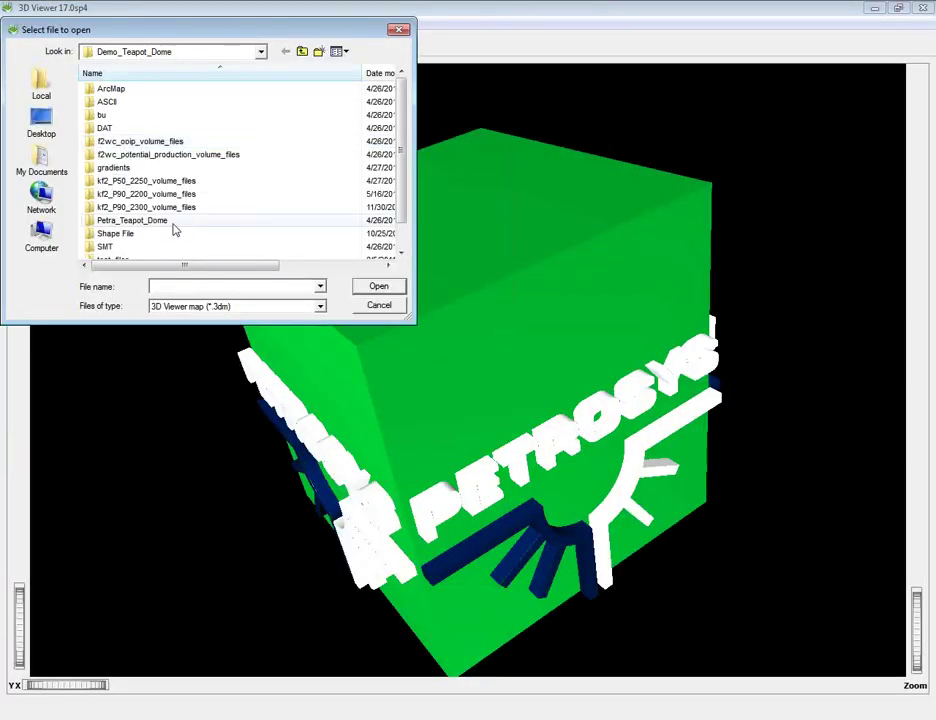
{"action": "scroll", "coordinate": [219, 200], "scroll_direction": "down", "scroll_amount": 1}
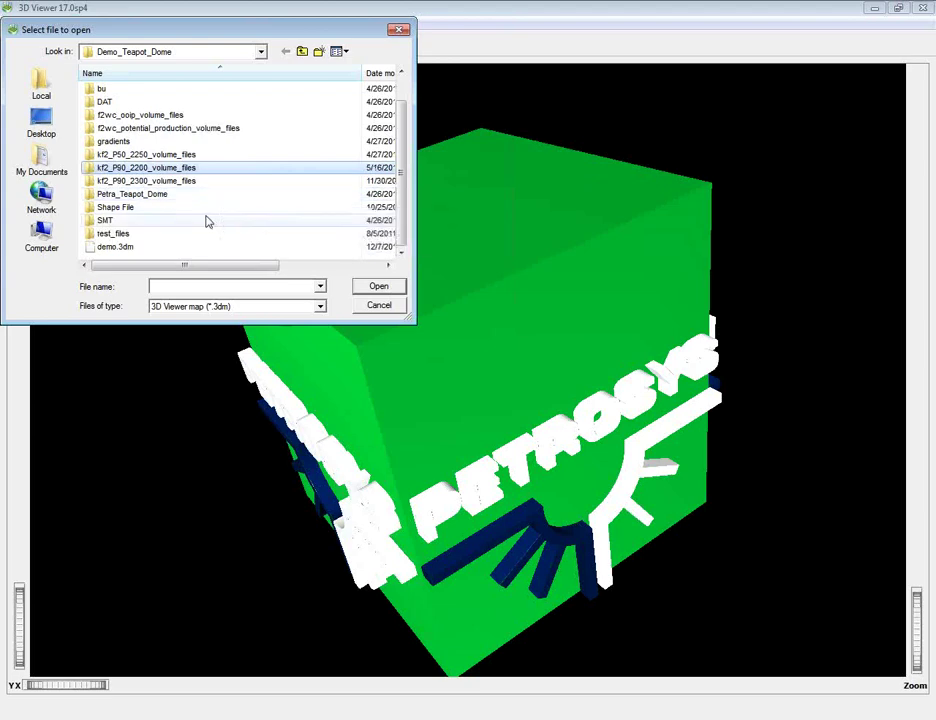
{"action": "left_click", "coordinate": [155, 247]}
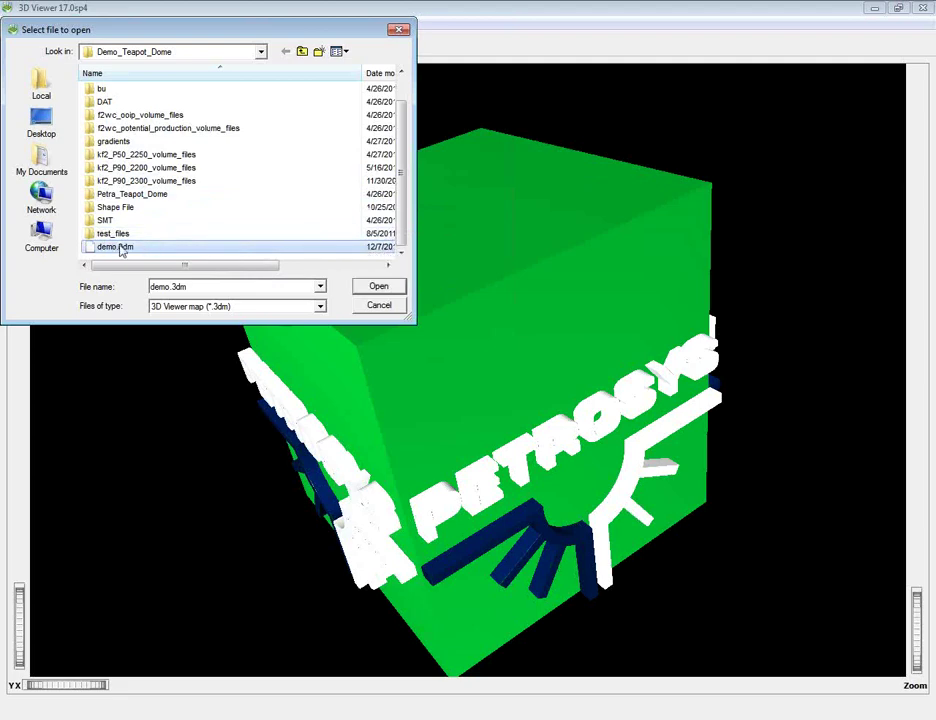
{"action": "left_click", "coordinate": [376, 290]}
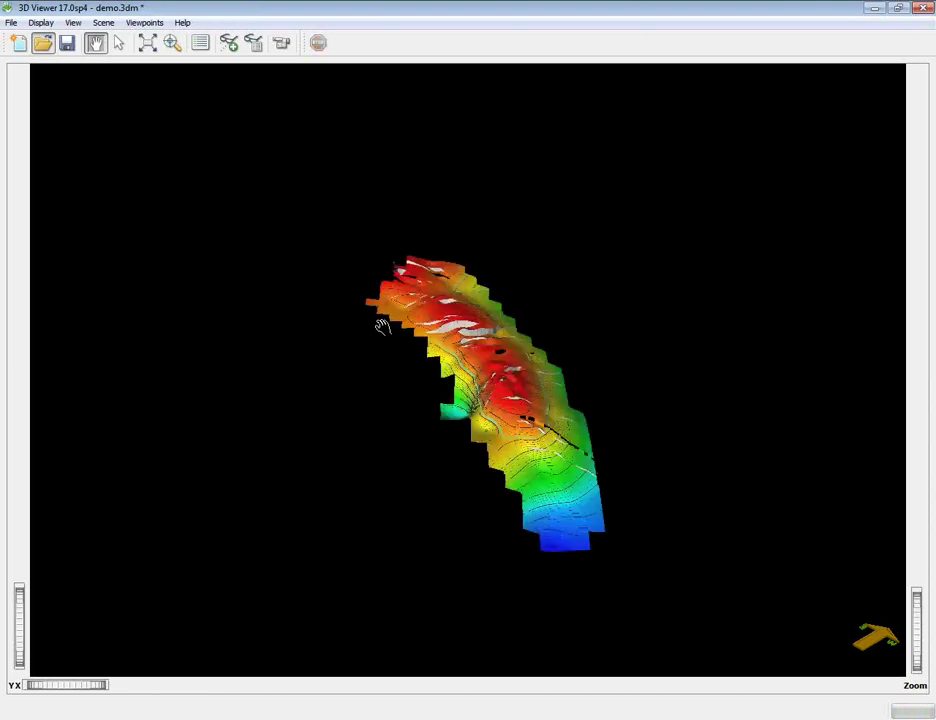
- Examine the faulted Teapot Dome surface and its draped contours from several angles, and review the layers in the 3D display list
{"action": "left_click_drag", "start_coordinate": [456, 432], "coordinate": [431, 391]}
{"action": "scroll", "coordinate": [433, 392], "scroll_direction": "up", "scroll_amount": 5}
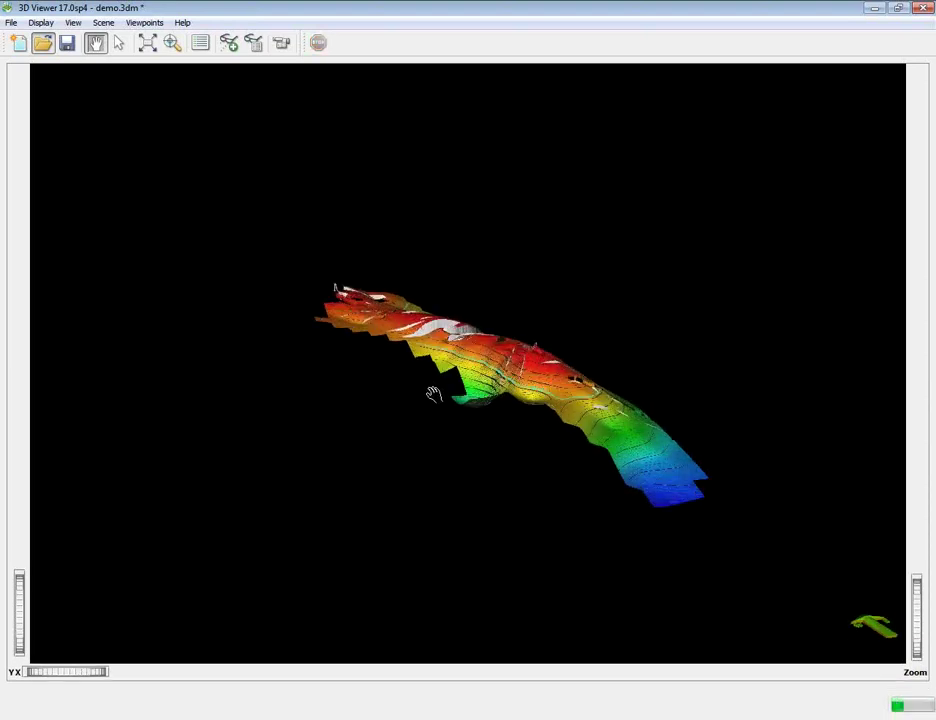
{"action": "left_click_drag", "start_coordinate": [500, 318], "coordinate": [570, 361]}
{"action": "left_click_drag", "start_coordinate": [756, 230], "coordinate": [648, 318]}
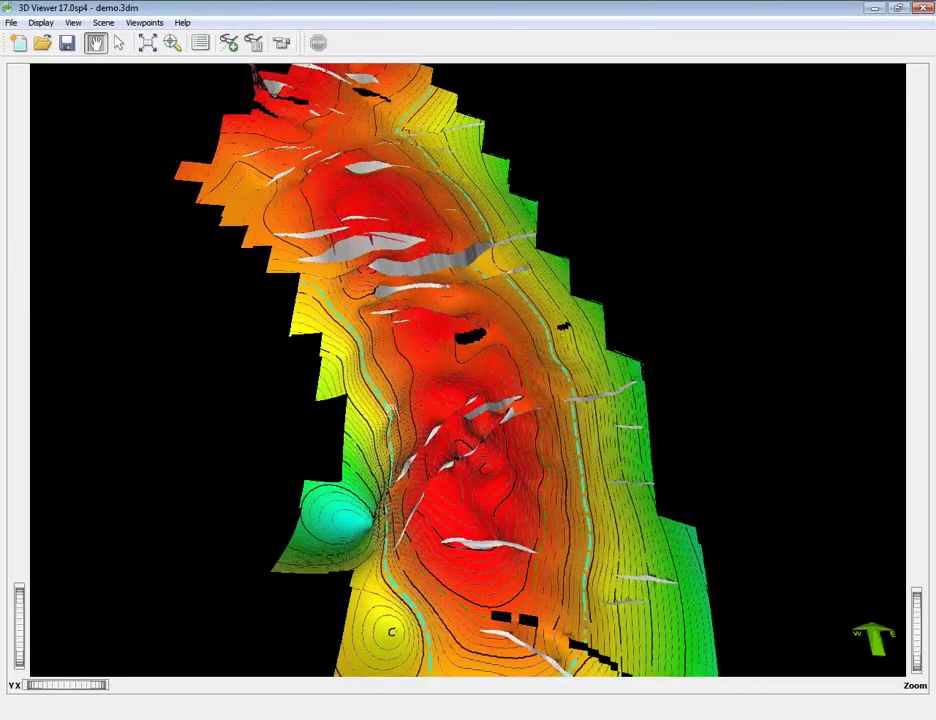
{"action": "left_click_drag", "start_coordinate": [286, 300], "coordinate": [172, 214]}
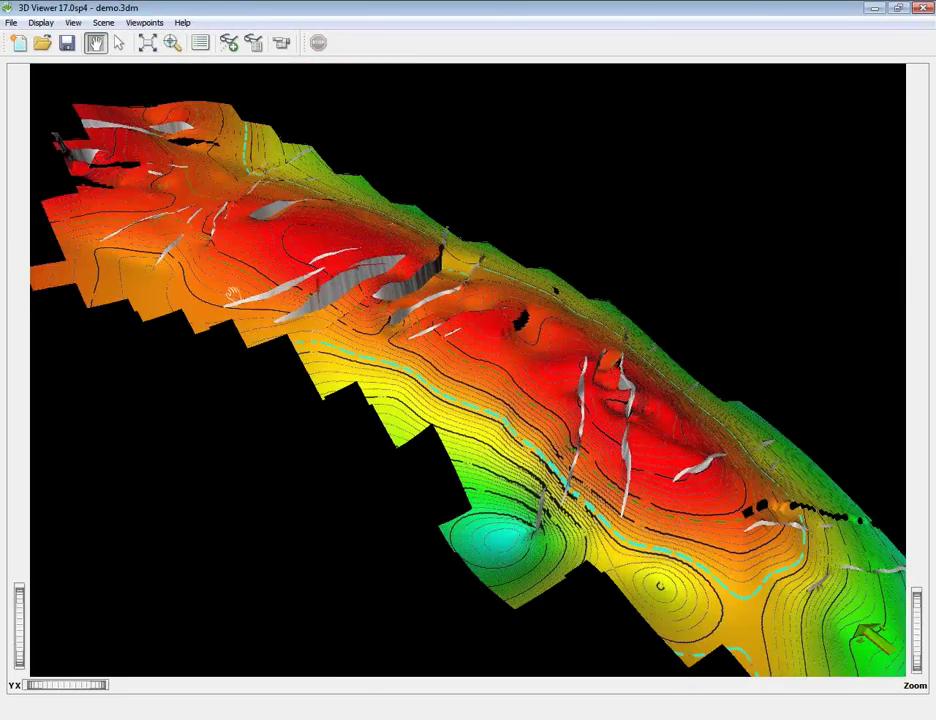
{"action": "left_click", "coordinate": [200, 44]}
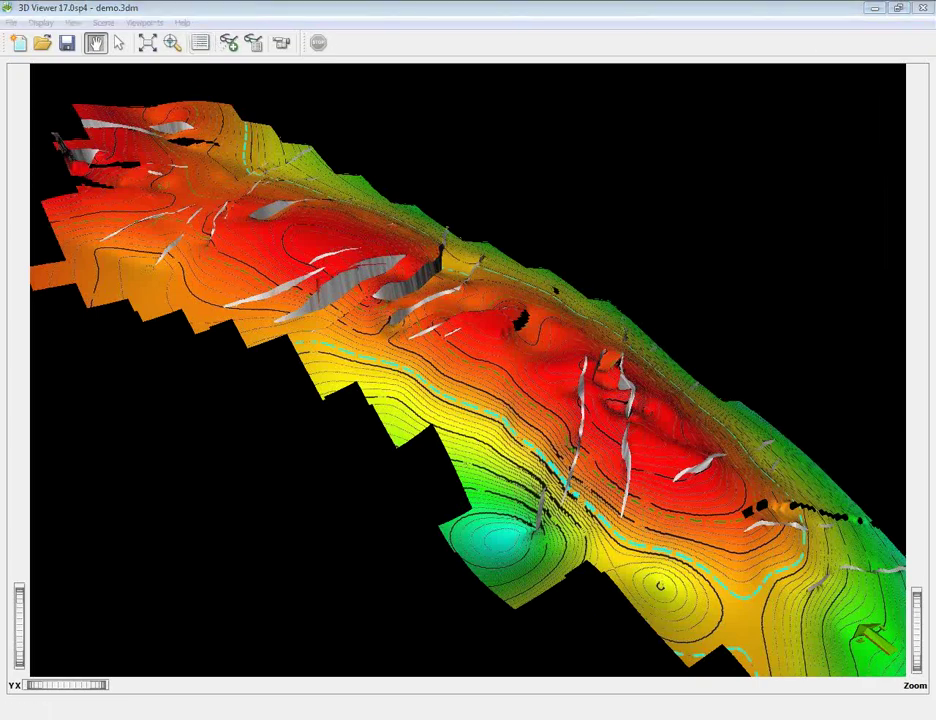
{"action": "left_click_drag", "start_coordinate": [619, 153], "coordinate": [458, 140]}
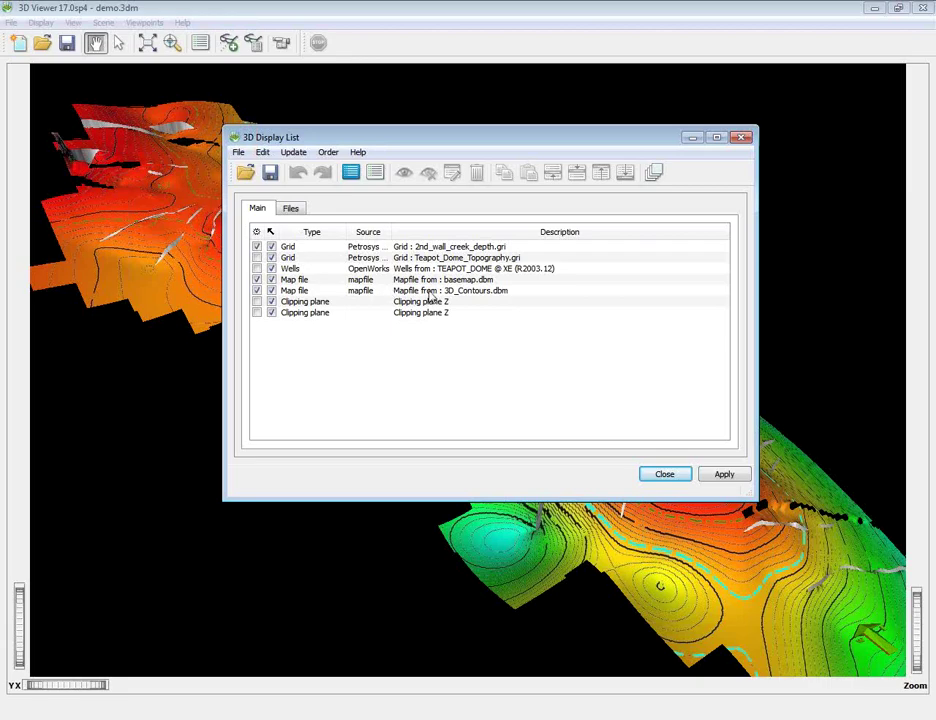
{"action": "left_click", "coordinate": [739, 137]}
{"action": "left_click_drag", "start_coordinate": [690, 245], "coordinate": [255, 205]}
{"action": "left_click_drag", "start_coordinate": [522, 343], "coordinate": [497, 403]}
{"action": "left_click_drag", "start_coordinate": [342, 400], "coordinate": [407, 526]}
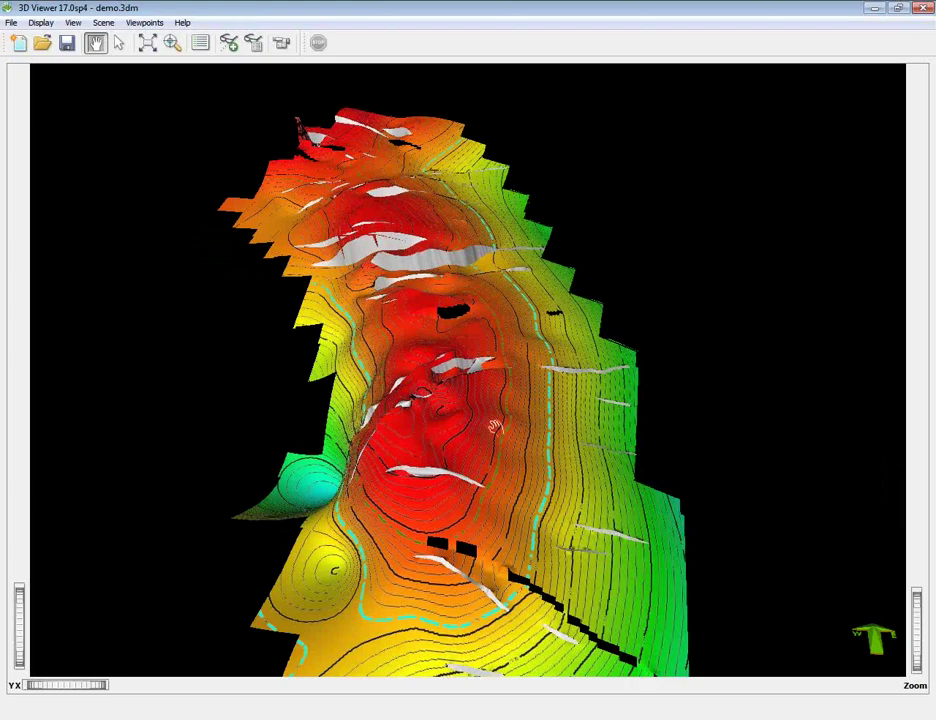
{"action": "left_click_drag", "start_coordinate": [331, 317], "coordinate": [404, 311]}
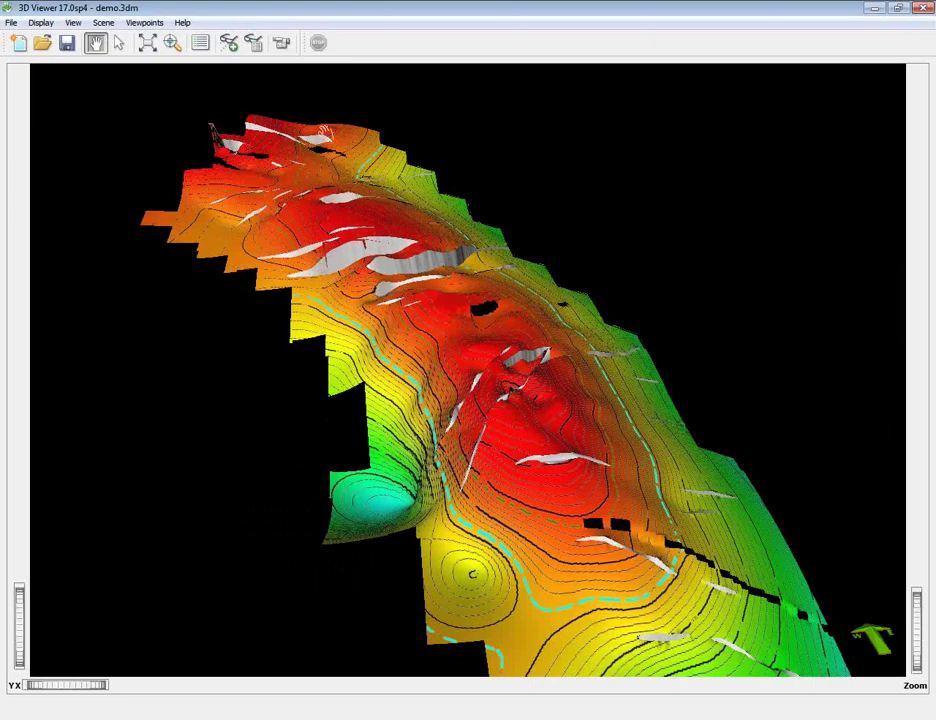
- Assign 2nd_wall_creek_isopach.gri as the attribute grid file of the 2nd_wall_creek_depth.gri grid, keeping the Gradient color surface mode
{"action": "left_click", "coordinate": [200, 43]}
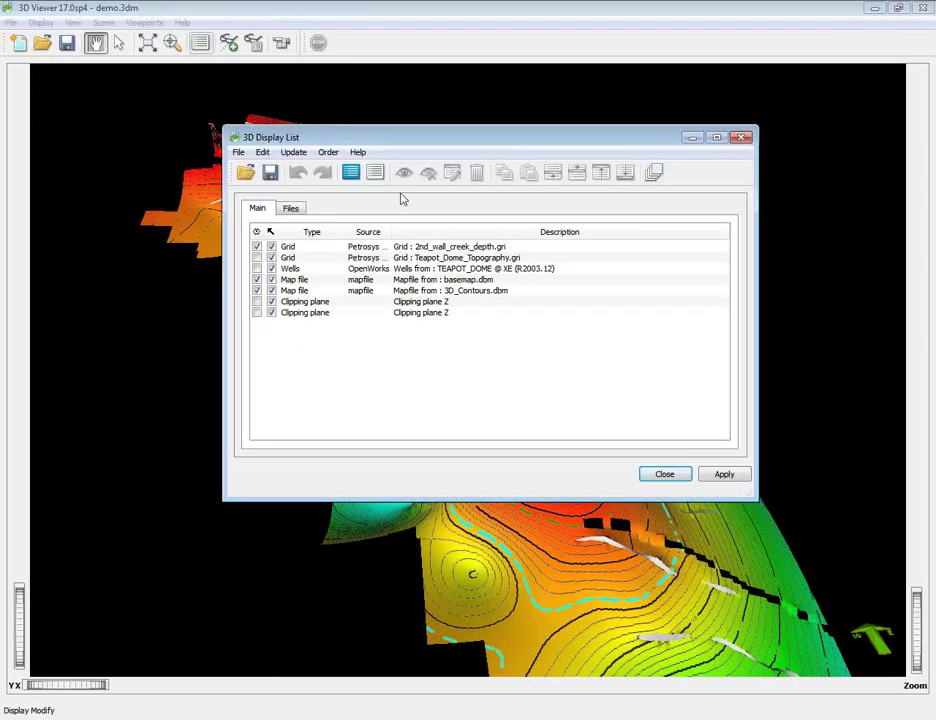
{"action": "left_click", "coordinate": [306, 248]}
{"action": "double_click", "coordinate": [307, 250]}
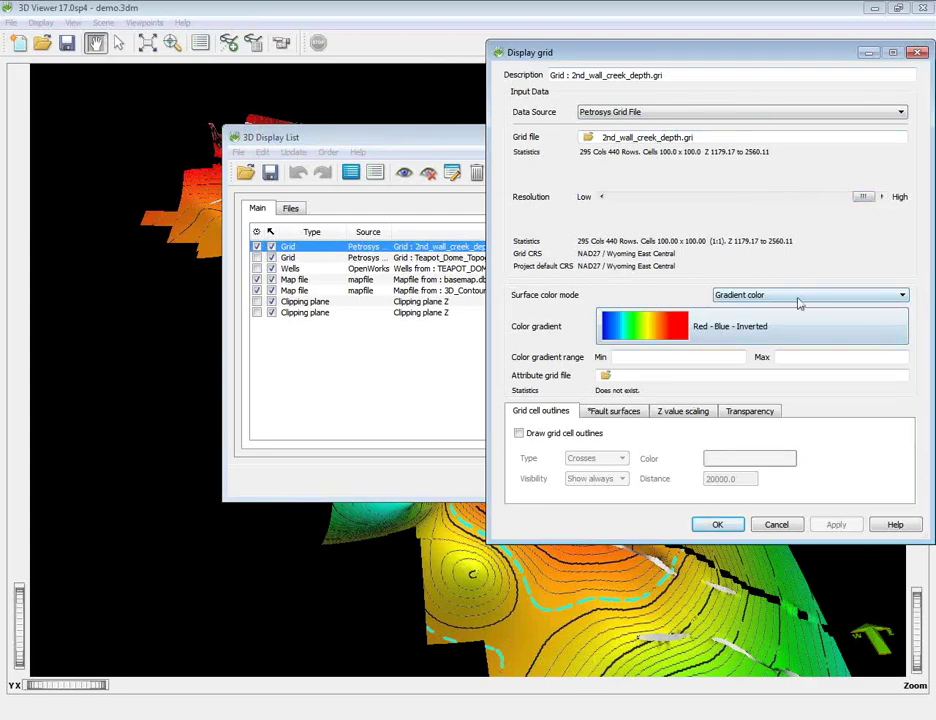
{"action": "left_click", "coordinate": [737, 296]}
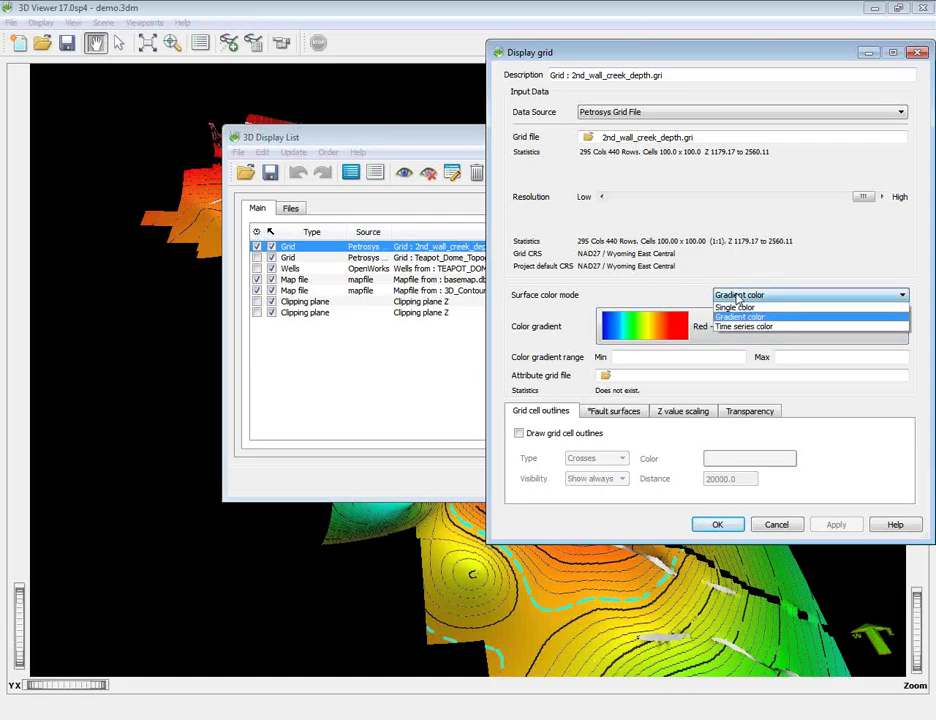
{"action": "left_click", "coordinate": [735, 298]}
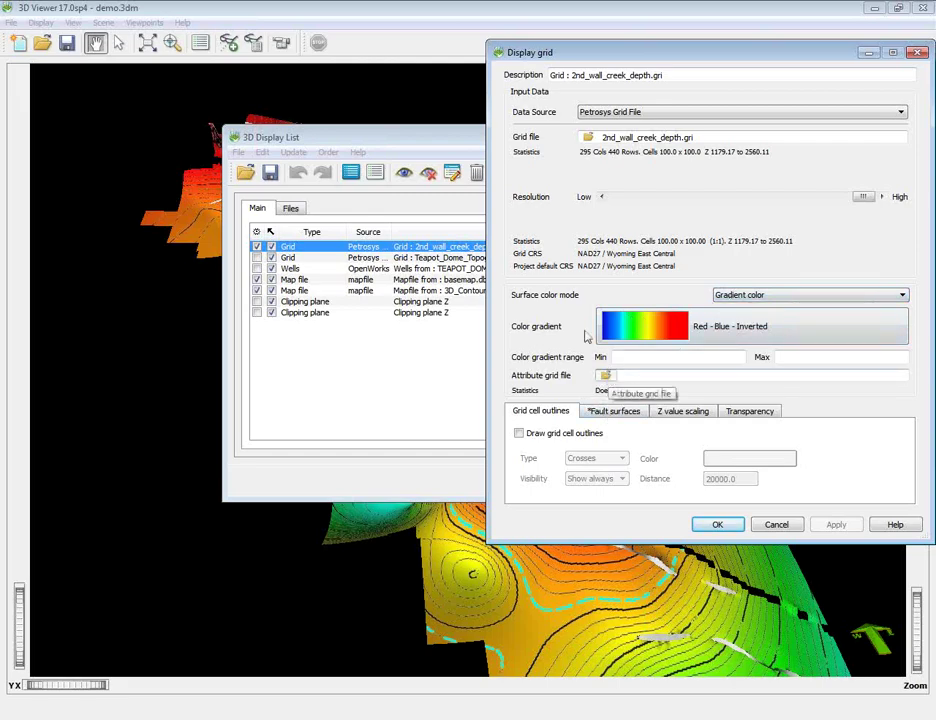
{"action": "left_click", "coordinate": [605, 376]}
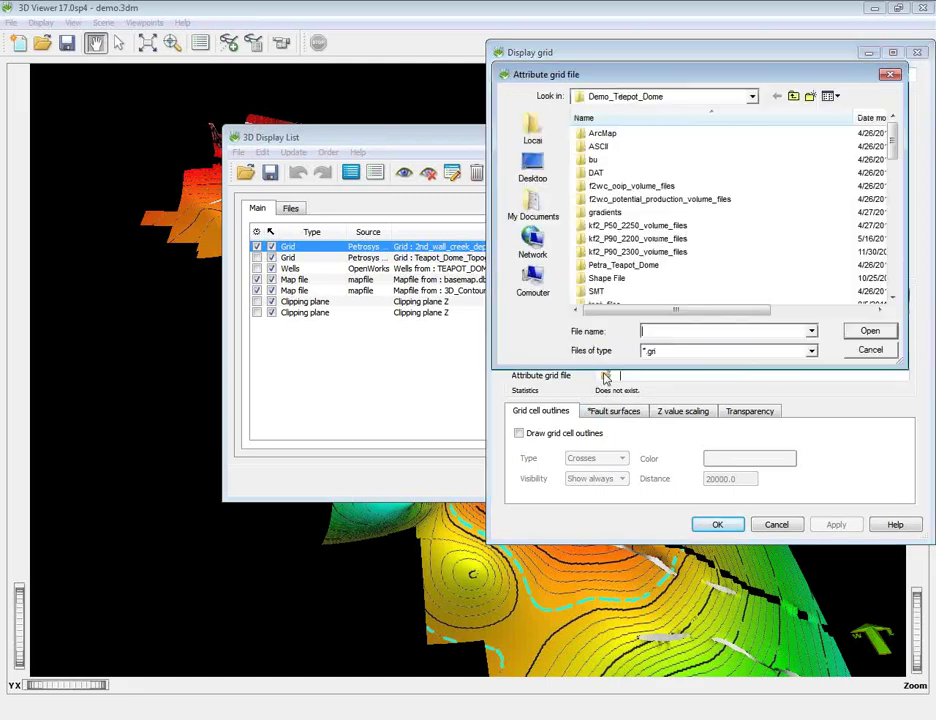
{"action": "scroll", "coordinate": [798, 220], "scroll_direction": "down", "scroll_amount": 3}
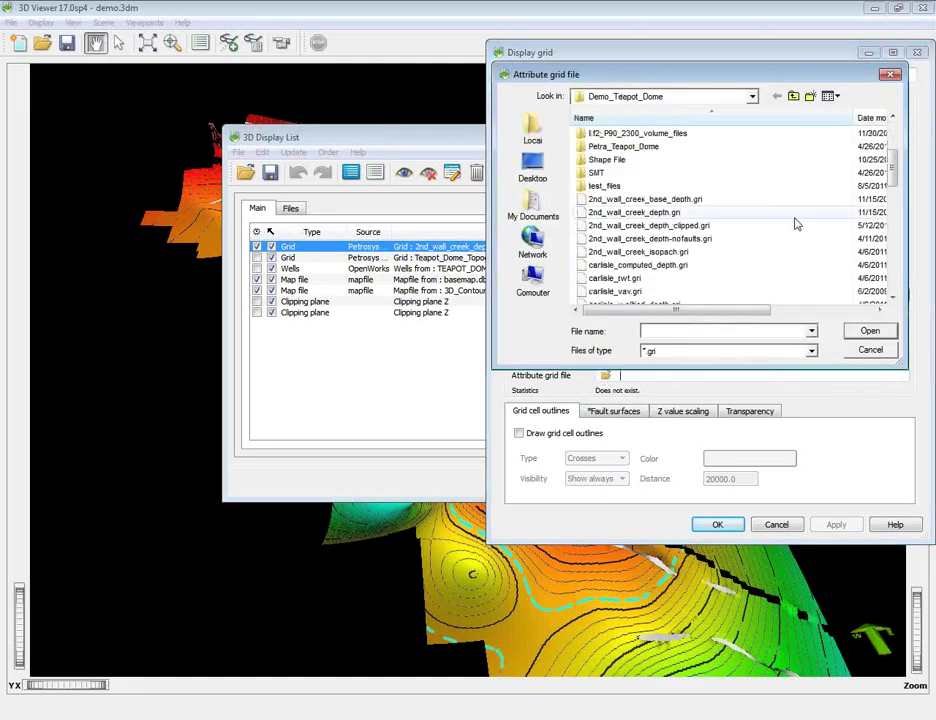
{"action": "left_click", "coordinate": [694, 253]}
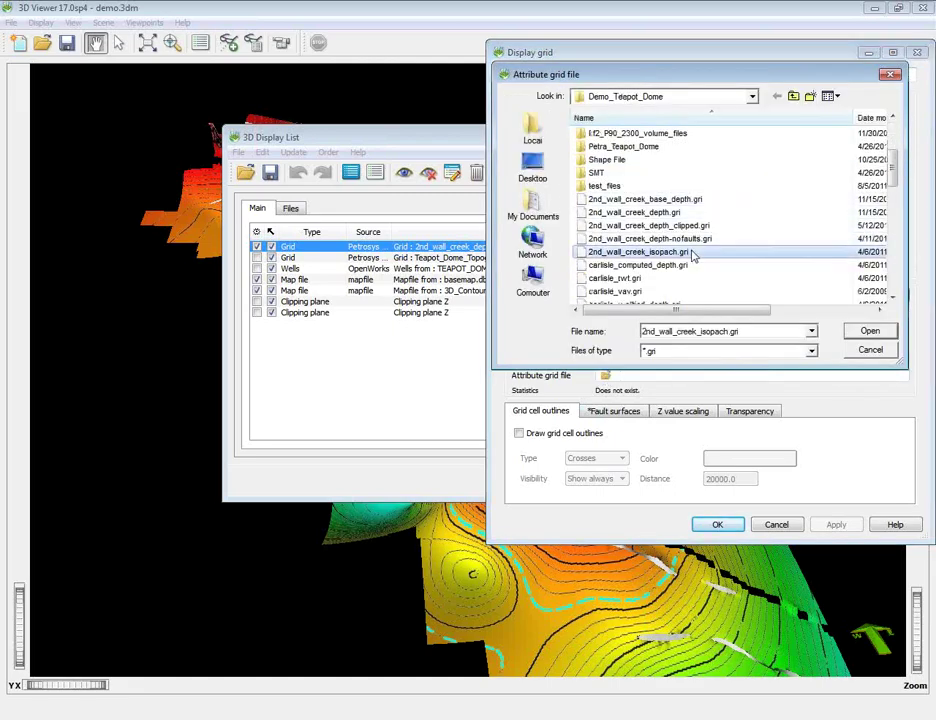
{"action": "left_click", "coordinate": [868, 332]}
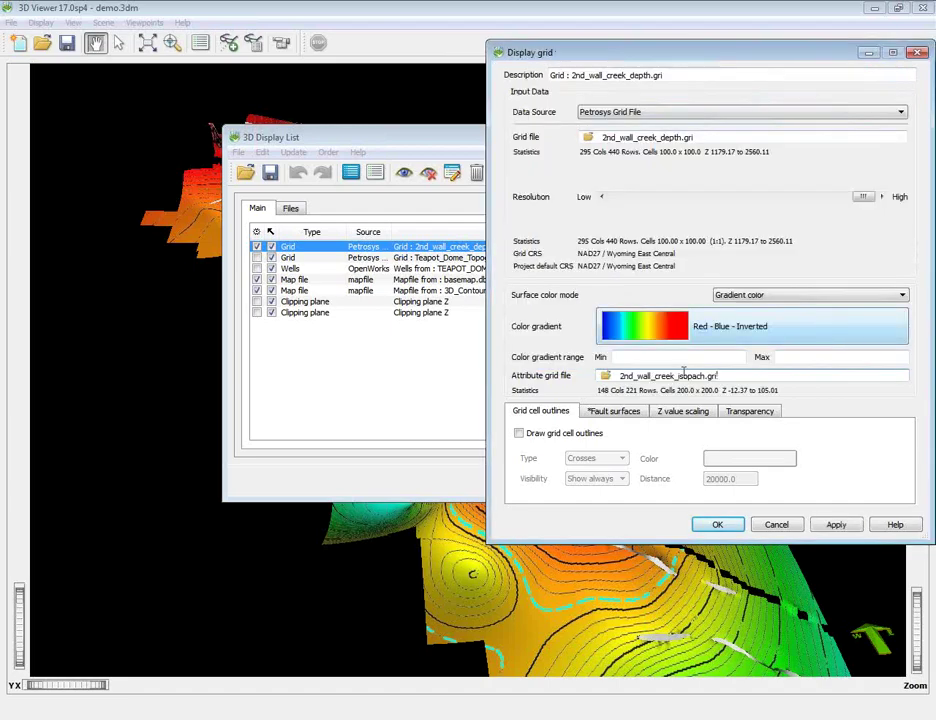
- Set the color gradient of the 2nd_wall_creek_depth.gri grid to Red - Blue
{"action": "left_click", "coordinate": [675, 327]}
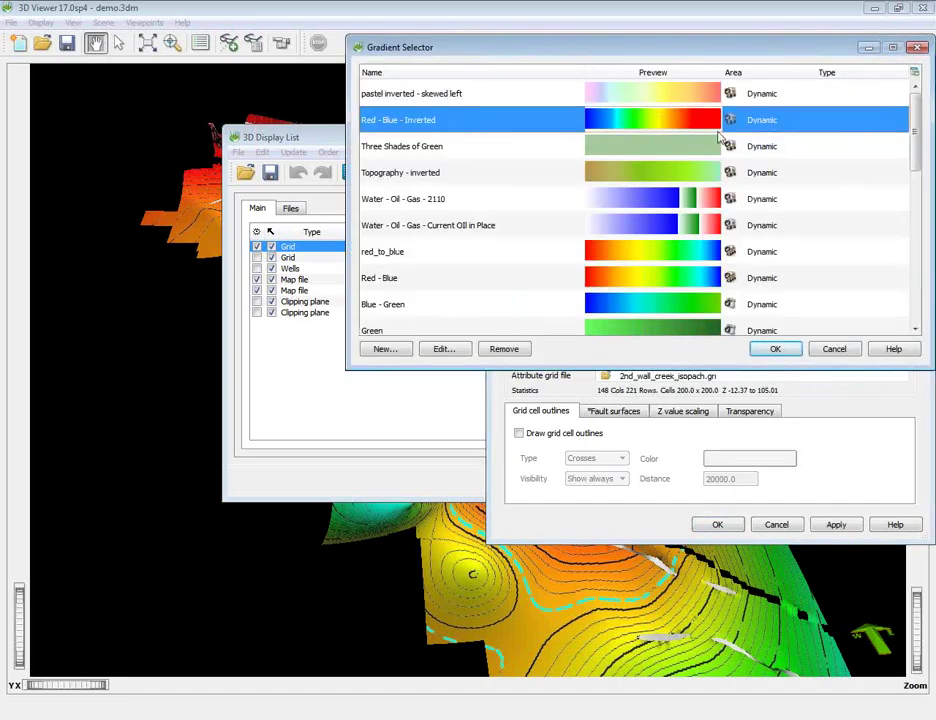
{"action": "left_click", "coordinate": [441, 279]}
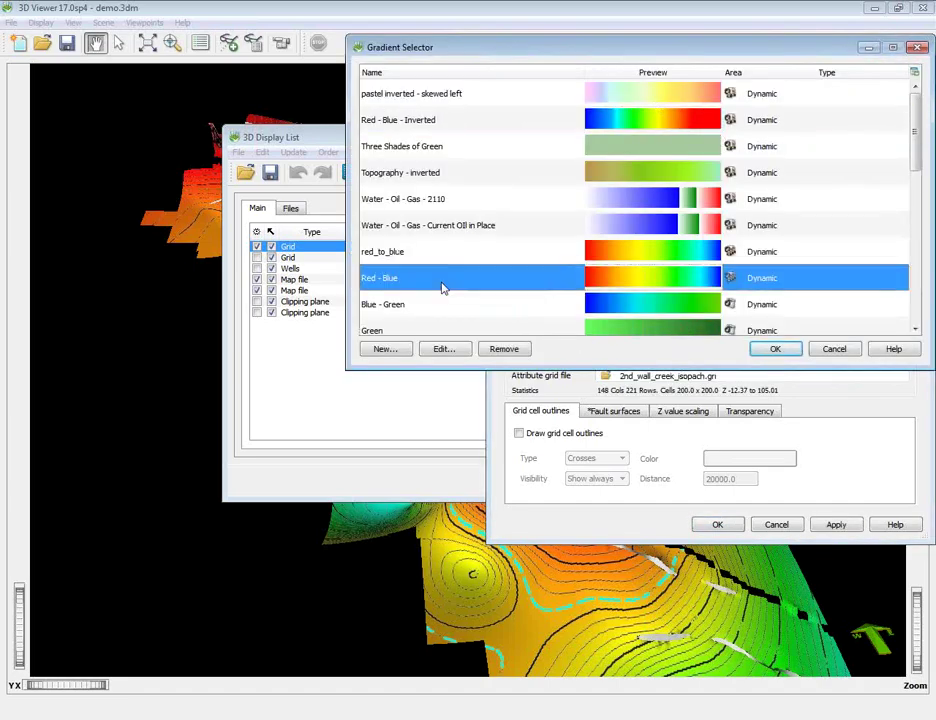
{"action": "left_click", "coordinate": [770, 349]}
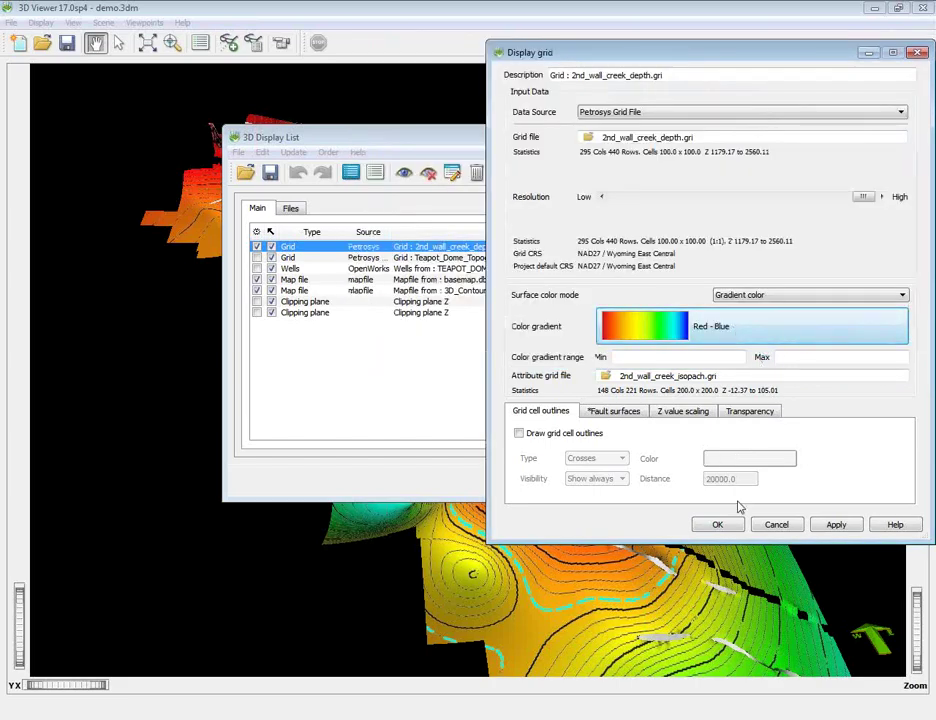
- Apply the Red - Blue isopach coloring to the 2nd_wall_creek_depth.gri grid and clear the 3D display list out of the view
{"action": "left_click", "coordinate": [717, 525]}
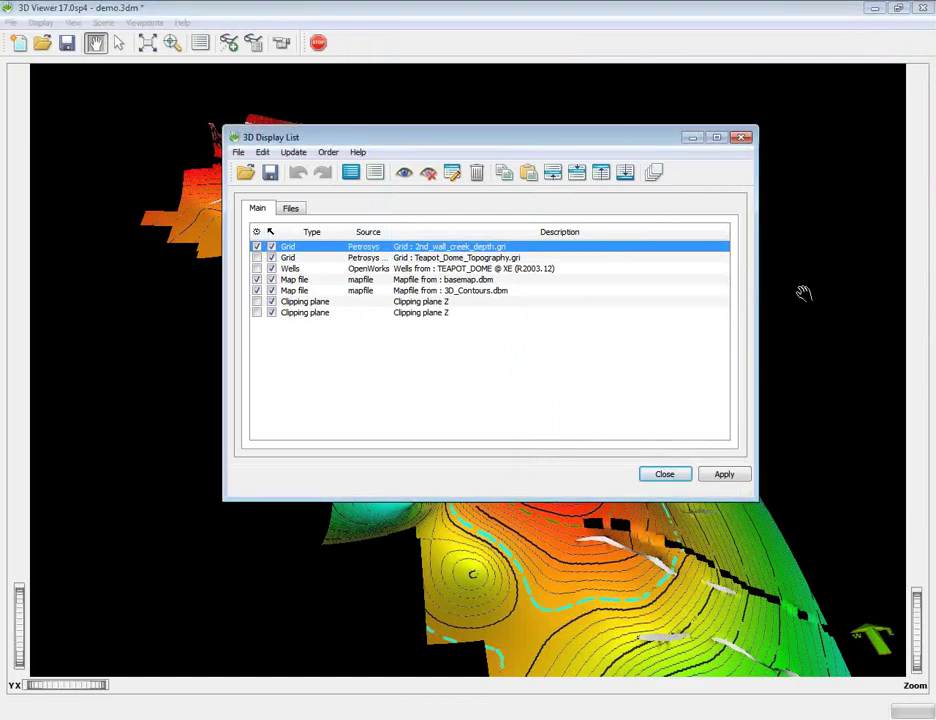
{"action": "left_click", "coordinate": [686, 138]}
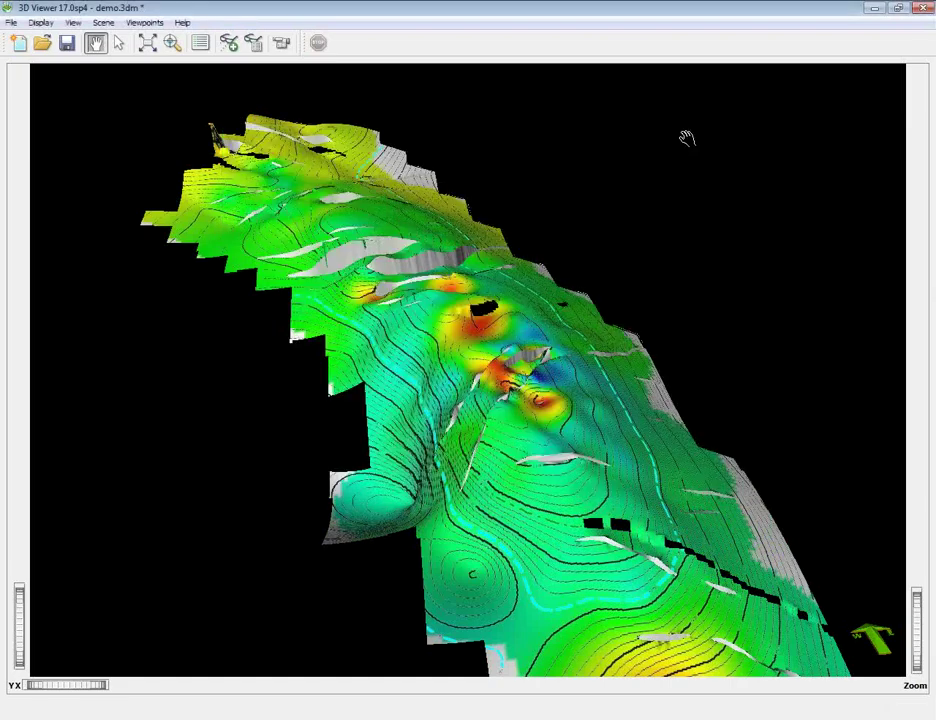
- Examine the isopach coloring, faults and draped contours of the Teapot Dome depth surface from several angles
{"action": "left_click_drag", "start_coordinate": [686, 138], "coordinate": [520, 160]}
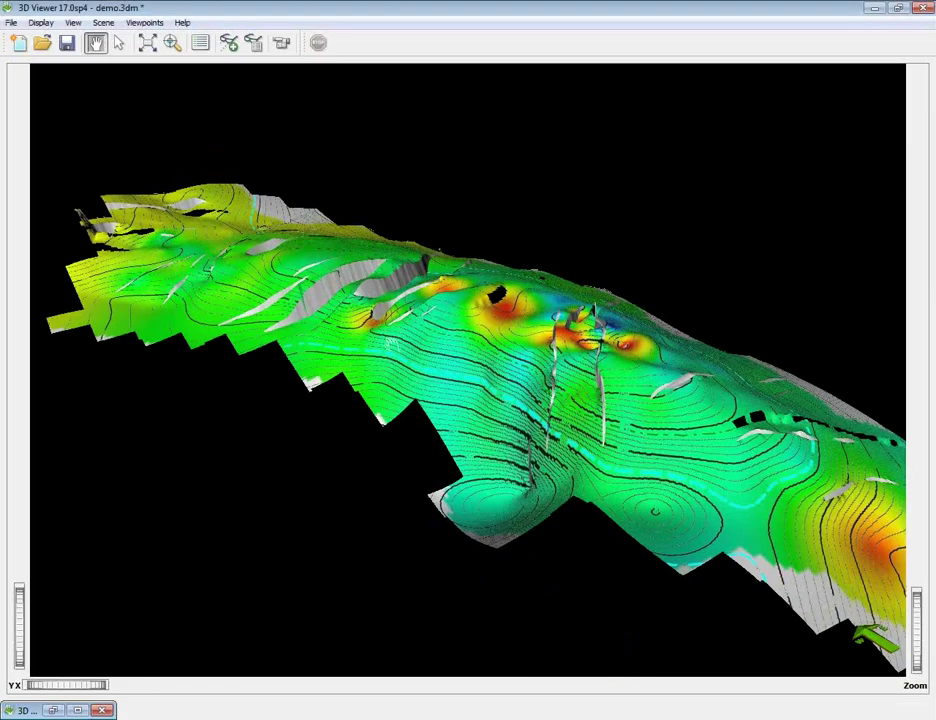
{"action": "left_click_drag", "start_coordinate": [495, 380], "coordinate": [500, 545]}
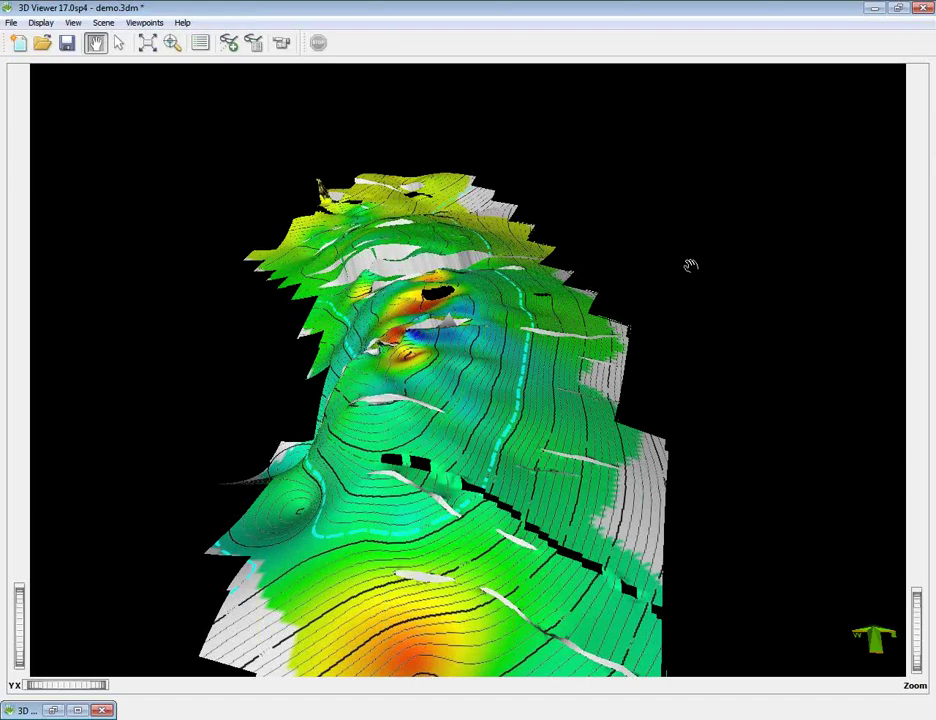
{"action": "left_click_drag", "start_coordinate": [689, 265], "coordinate": [700, 290]}
{"action": "left_click_drag", "start_coordinate": [505, 398], "coordinate": [479, 352]}
{"action": "left_click_drag", "start_coordinate": [318, 355], "coordinate": [211, 318]}
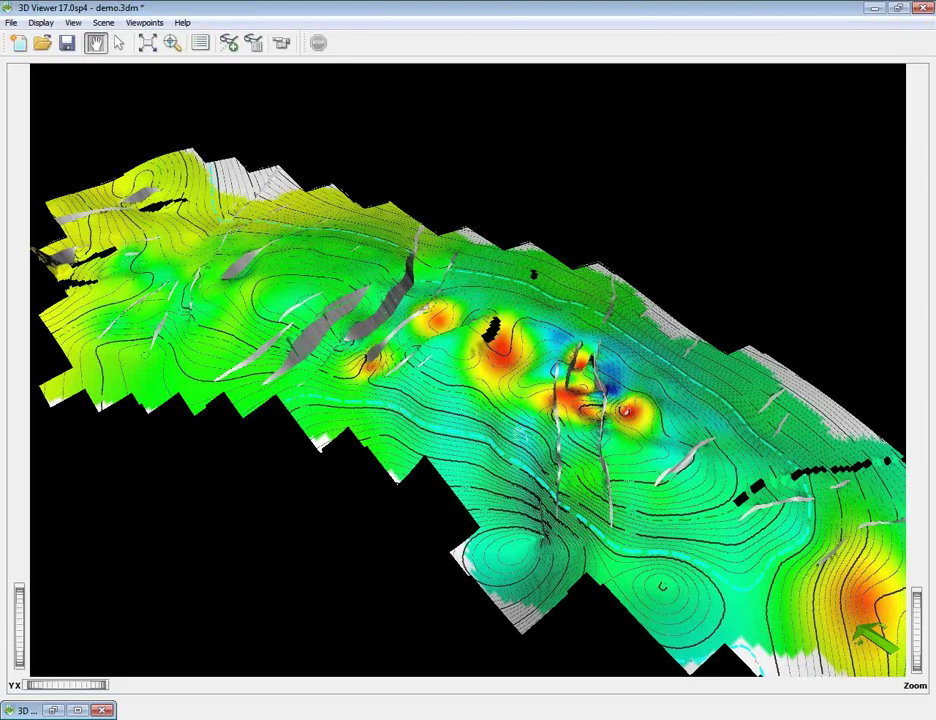
{"action": "left_click_drag", "start_coordinate": [330, 250], "coordinate": [449, 461]}
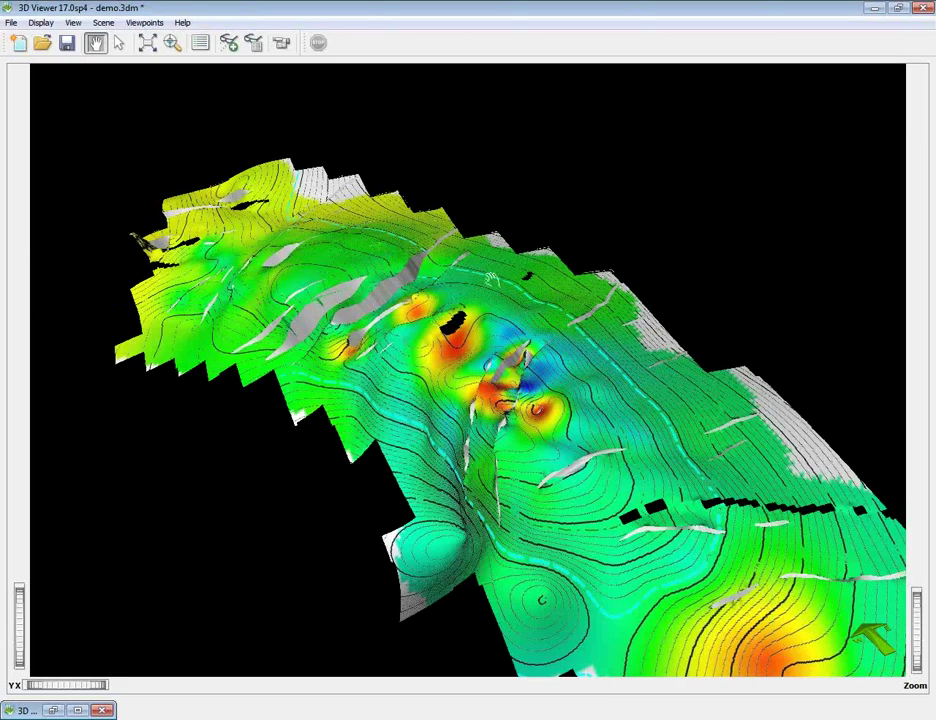
{"action": "left_click_drag", "start_coordinate": [491, 278], "coordinate": [497, 322]}
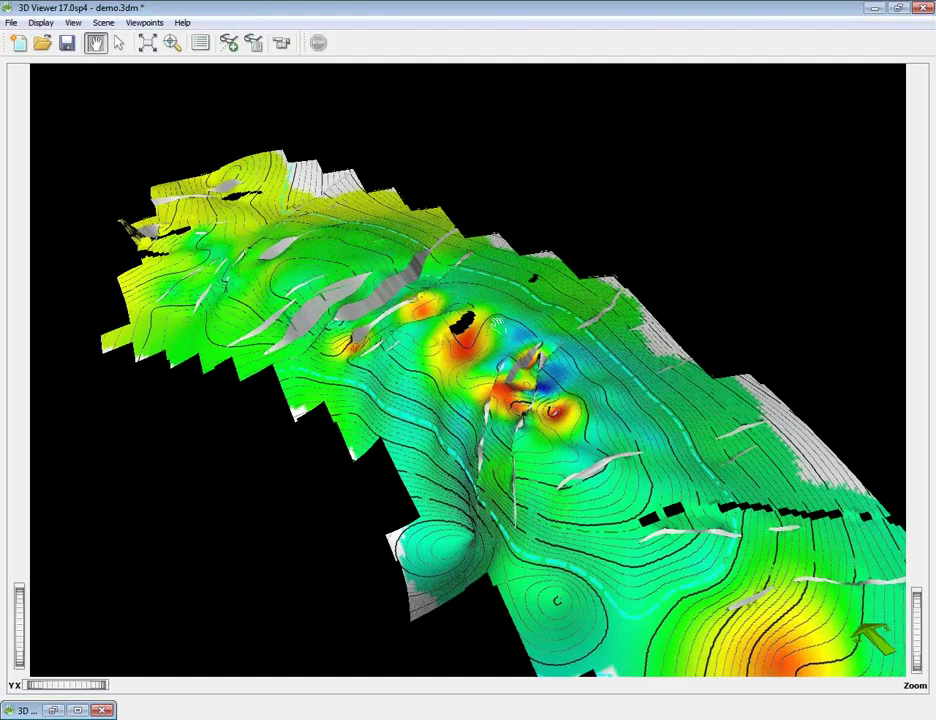
{"action": "left_click_drag", "start_coordinate": [360, 205], "coordinate": [447, 410]}
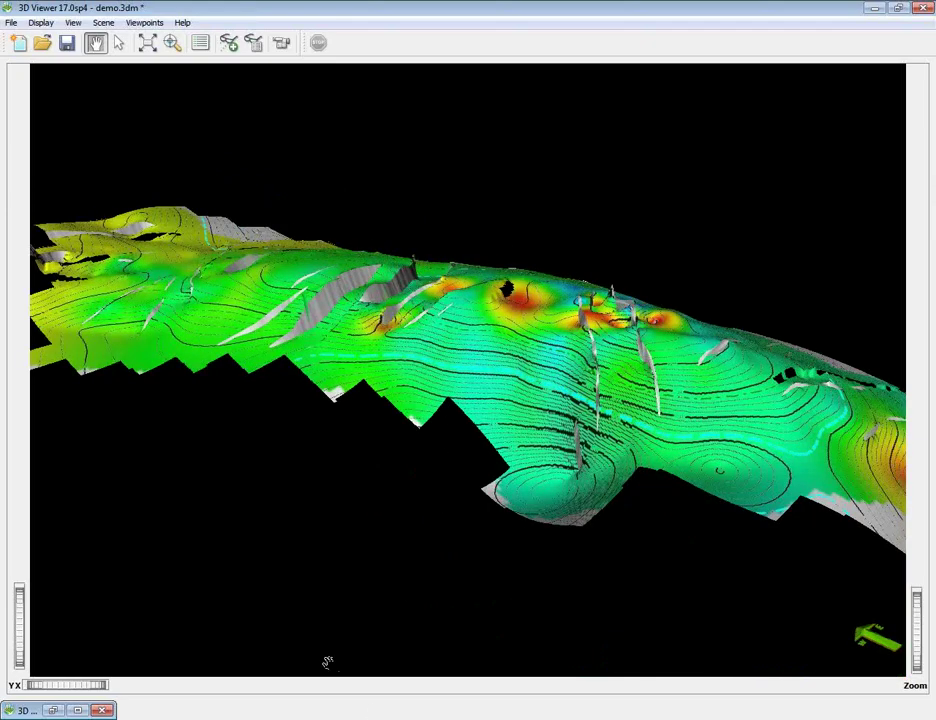
- Clear the attribute grid file of the 2nd_wall_creek_depth.gri grid and set its color gradient to Red - Blue - Inverted
{"action": "left_click", "coordinate": [203, 43]}
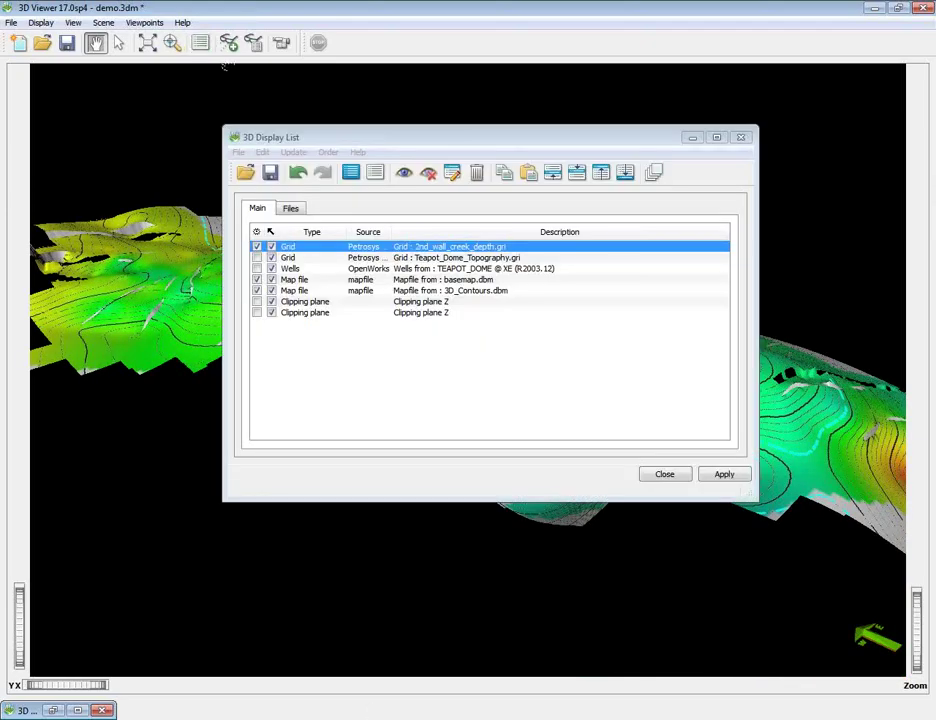
{"action": "double_click", "coordinate": [342, 249]}
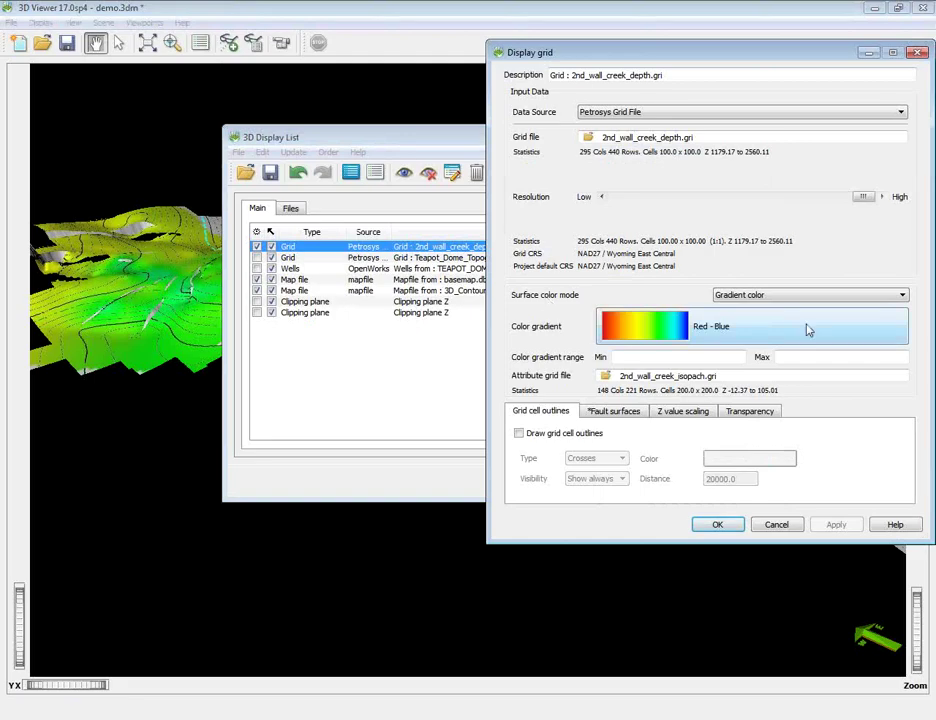
{"action": "left_click", "coordinate": [612, 376]}
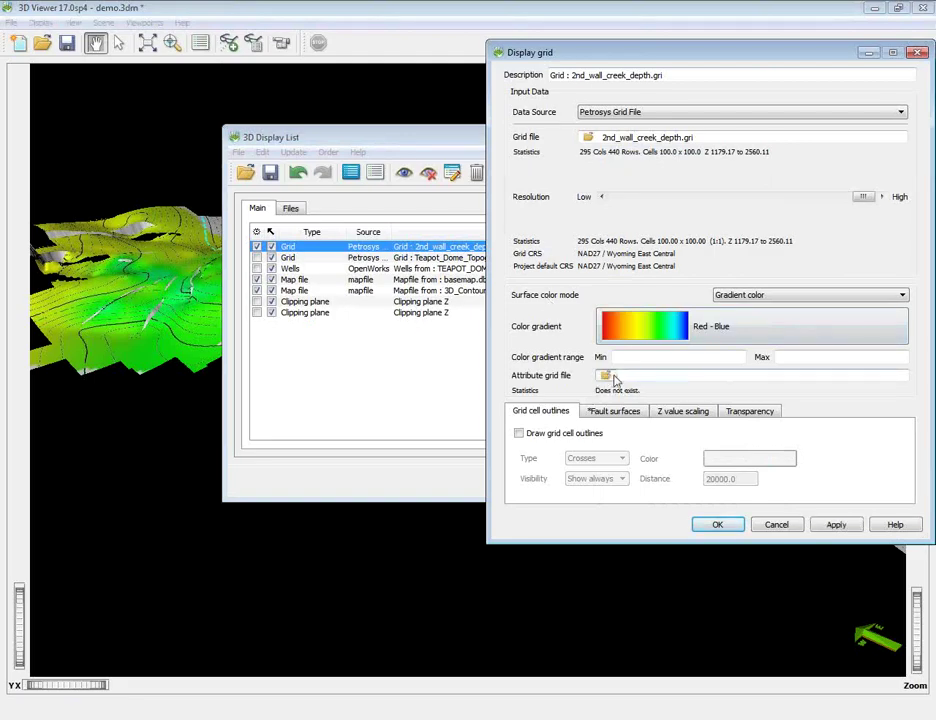
{"action": "left_click", "coordinate": [657, 337]}
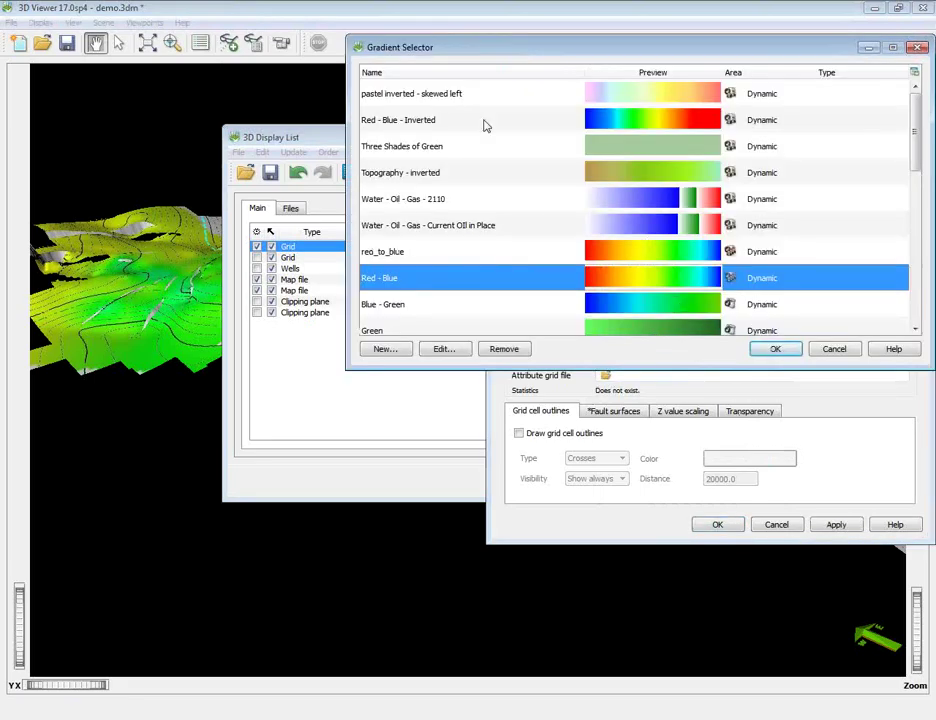
{"action": "left_click", "coordinate": [451, 121]}
{"action": "left_click", "coordinate": [758, 351]}
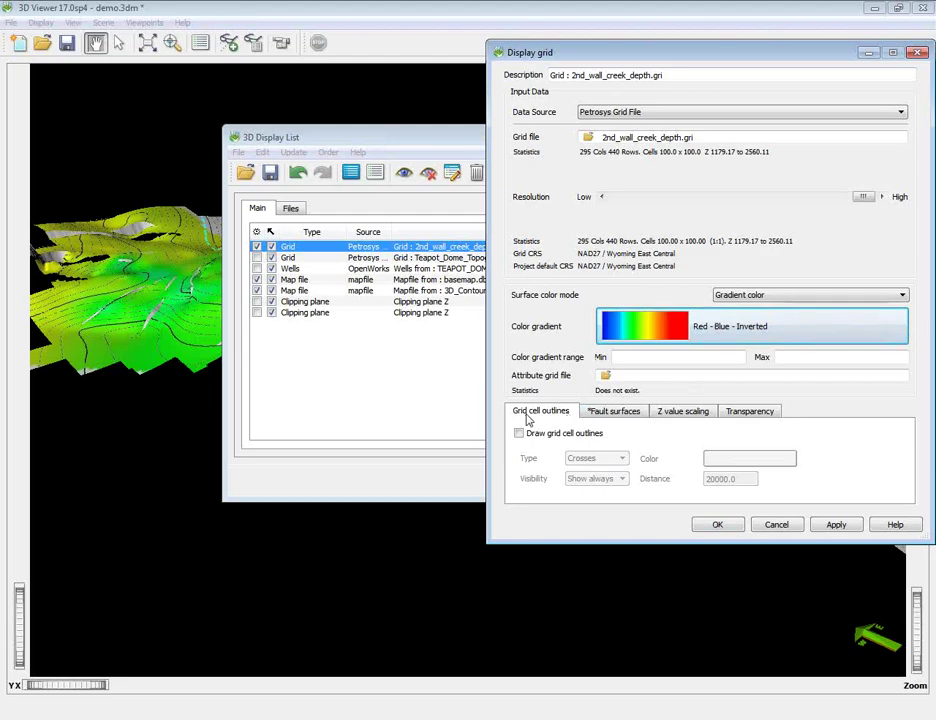
- Review the grid's fault surface, Z value scaling and transparency options, then apply the display settings and inspect the recolored surface
{"action": "left_click", "coordinate": [618, 412]}
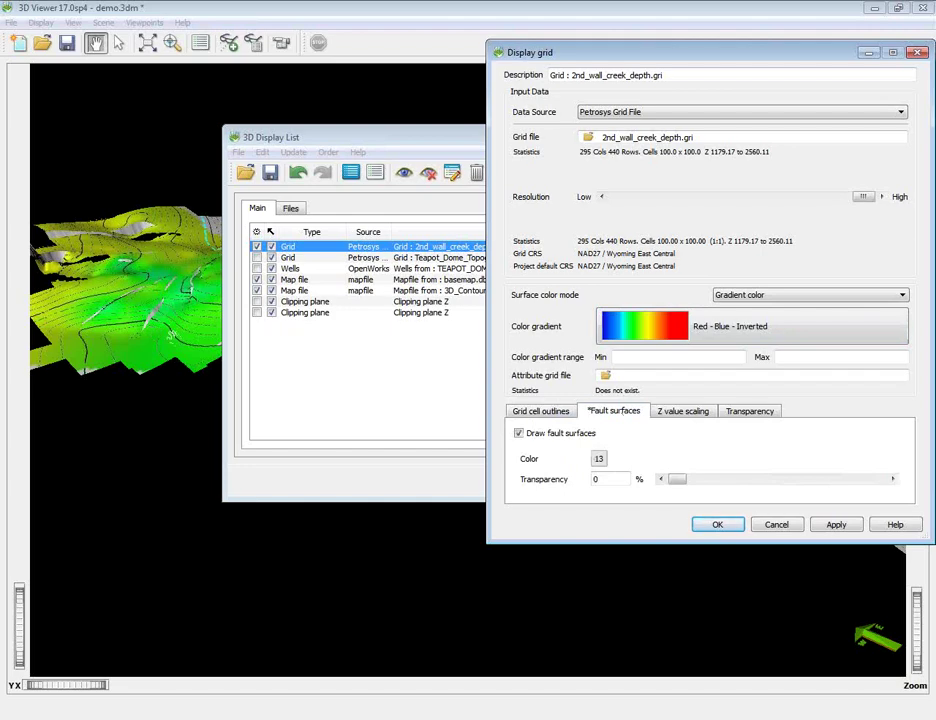
{"action": "left_click", "coordinate": [680, 413]}
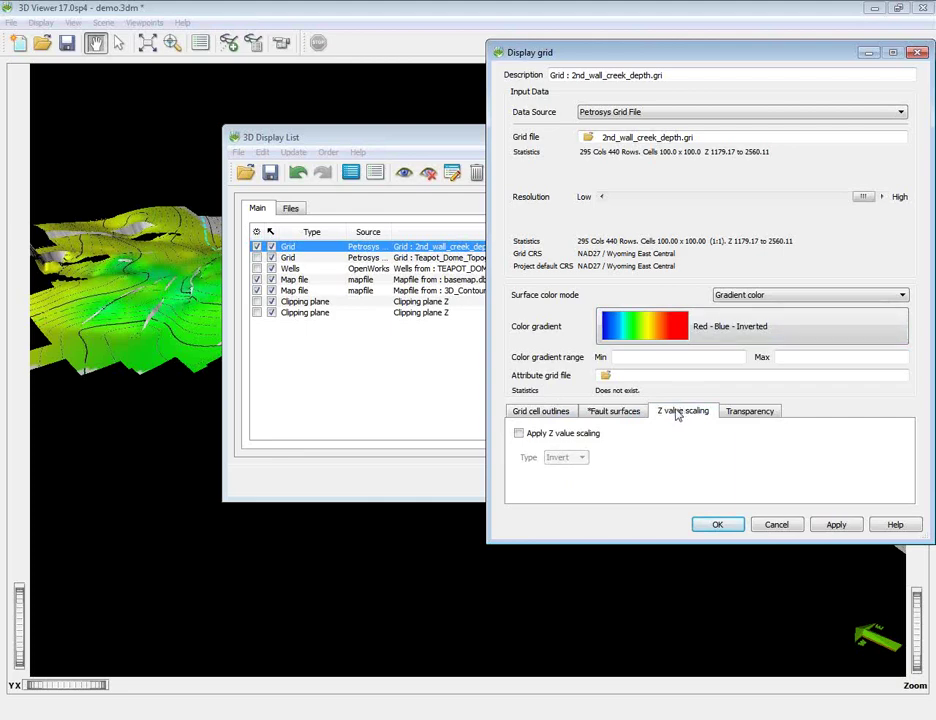
{"action": "left_click", "coordinate": [749, 412]}
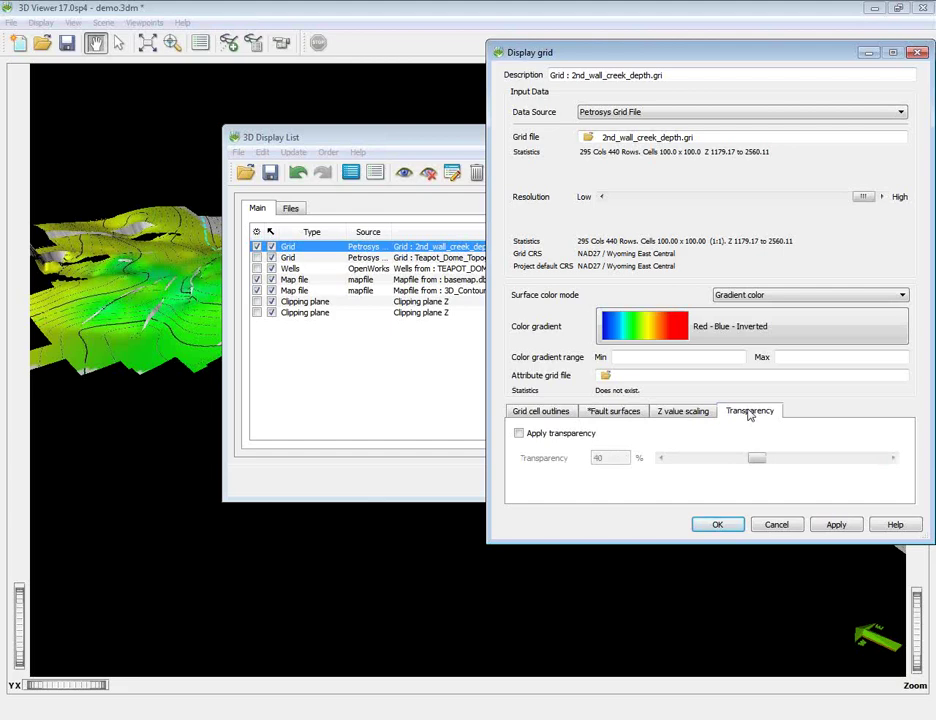
{"action": "left_click", "coordinate": [717, 524]}
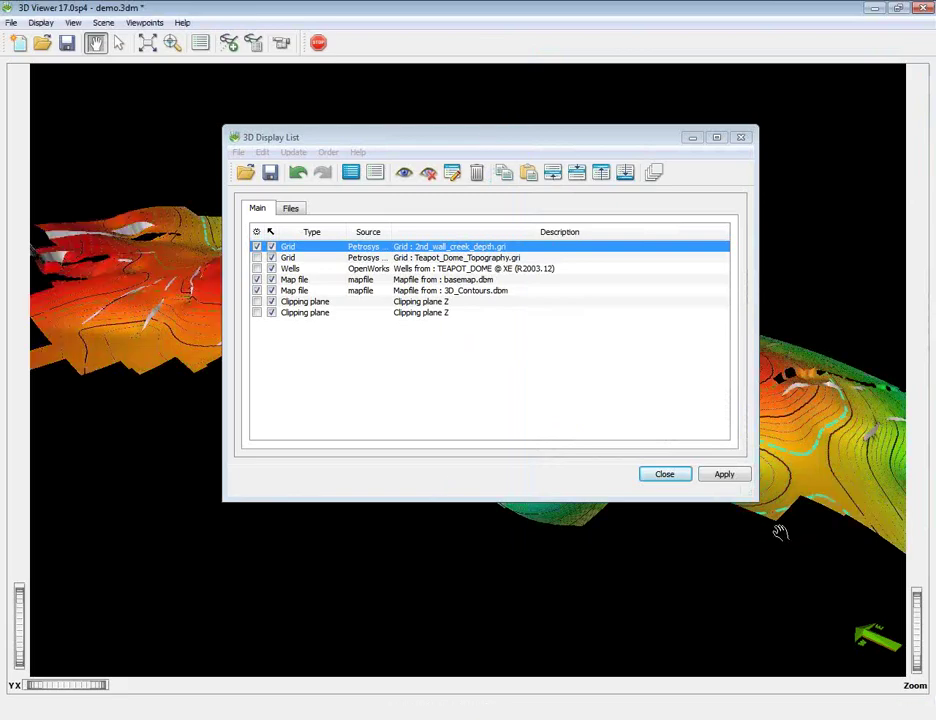
{"action": "left_click_drag", "start_coordinate": [465, 141], "coordinate": [468, 357]}
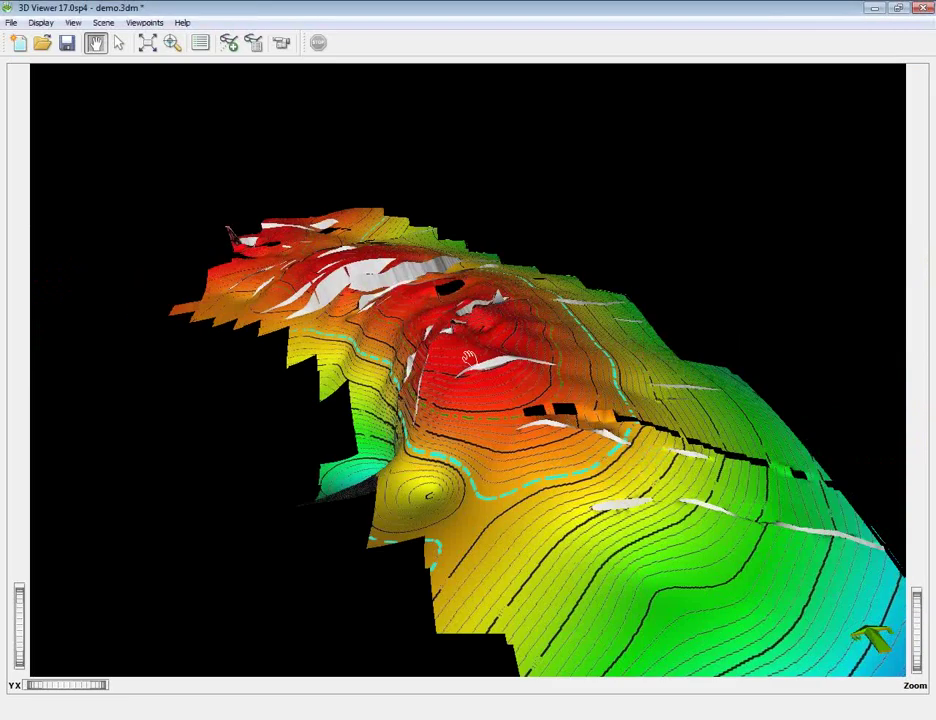
{"action": "left_click_drag", "start_coordinate": [294, 277], "coordinate": [522, 284]}
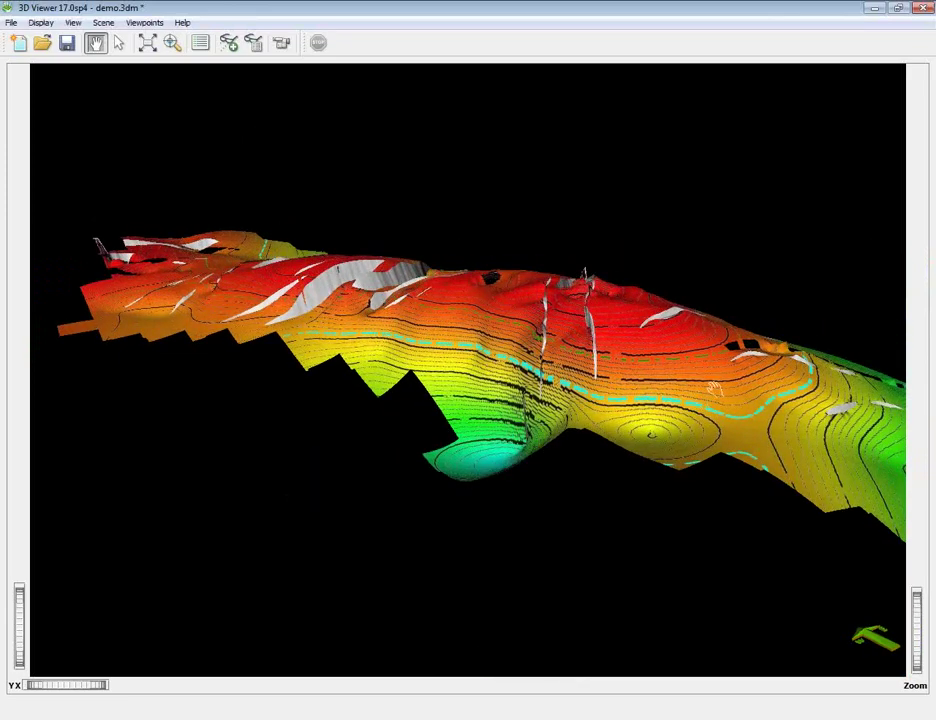
- Turn on the TEAPOT_DOME wells layer in the 3D display list and fit the whole scene in the view
{"action": "double_click", "coordinate": [522, 284]}
{"action": "left_click_drag", "start_coordinate": [758, 200], "coordinate": [671, 163]}
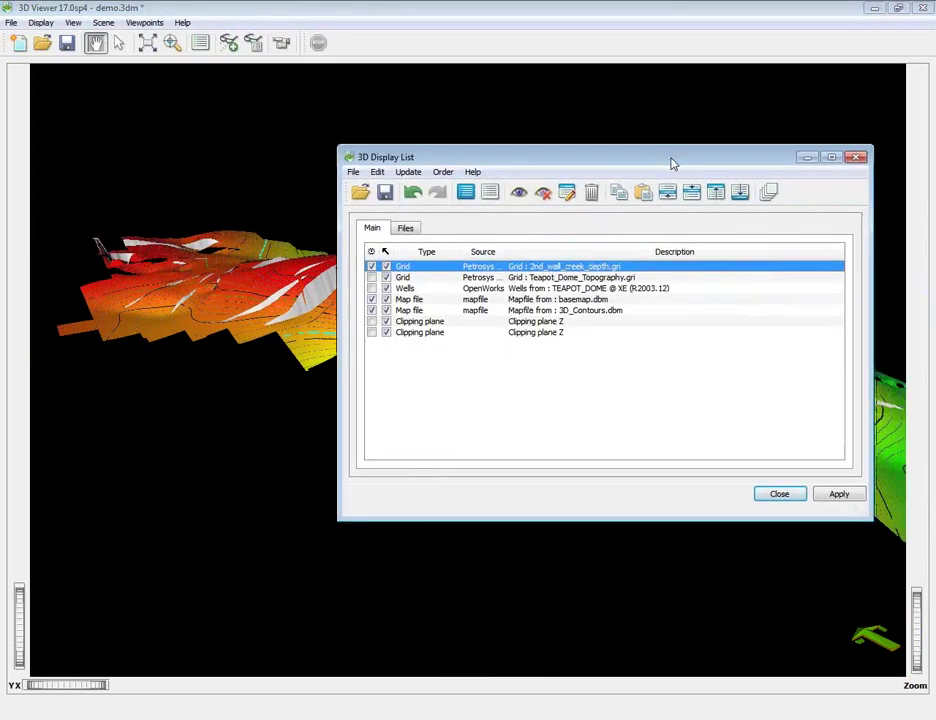
{"action": "left_click", "coordinate": [372, 288]}
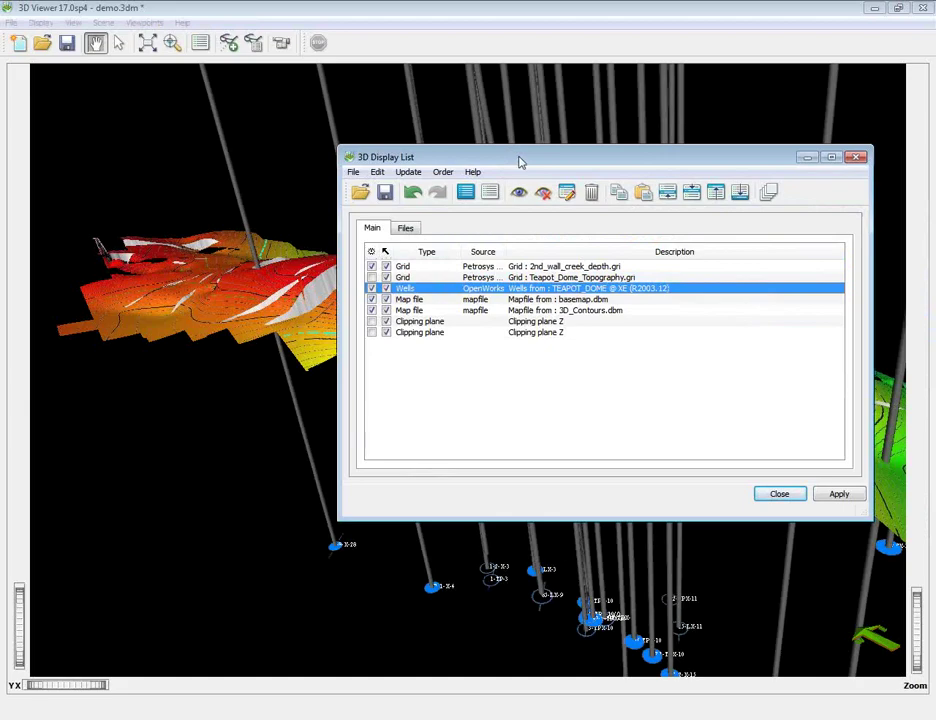
{"action": "left_click_drag", "start_coordinate": [520, 162], "coordinate": [935, 166]}
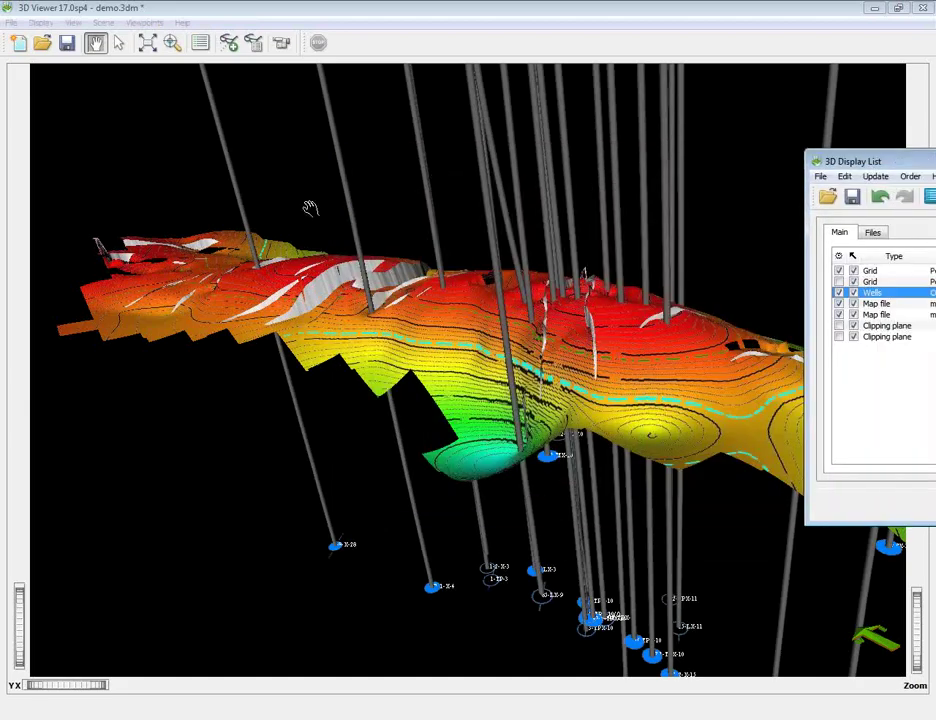
{"action": "left_click", "coordinate": [148, 42]}
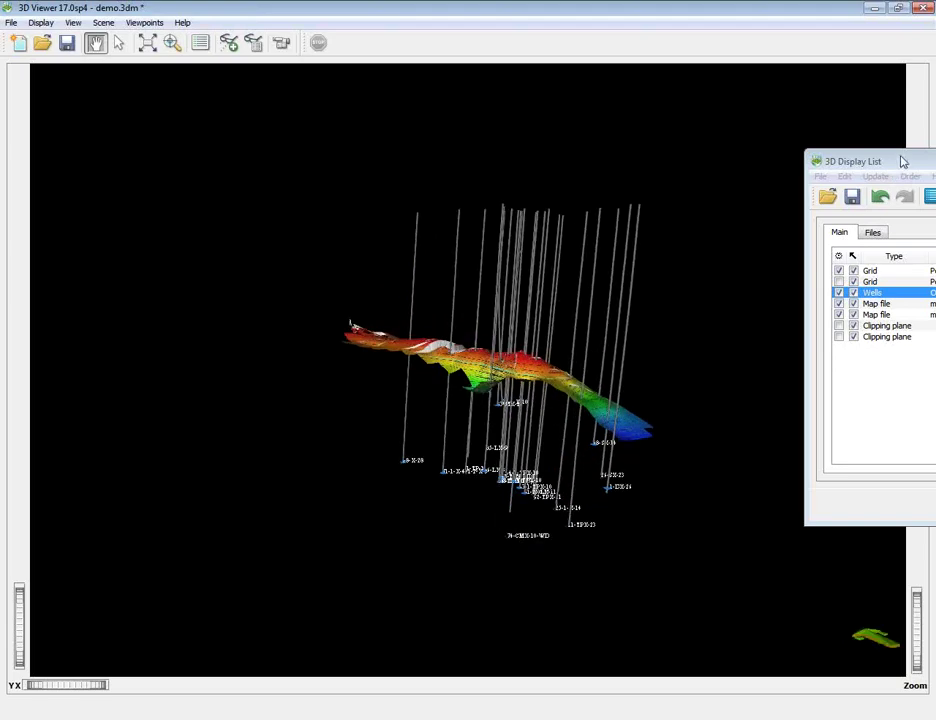
- Review the symbol, header, path, tops and visibility settings of the TEAPOT_DOME wells layer, leaving them as they are
{"action": "left_click_drag", "start_coordinate": [903, 161], "coordinate": [528, 163]}
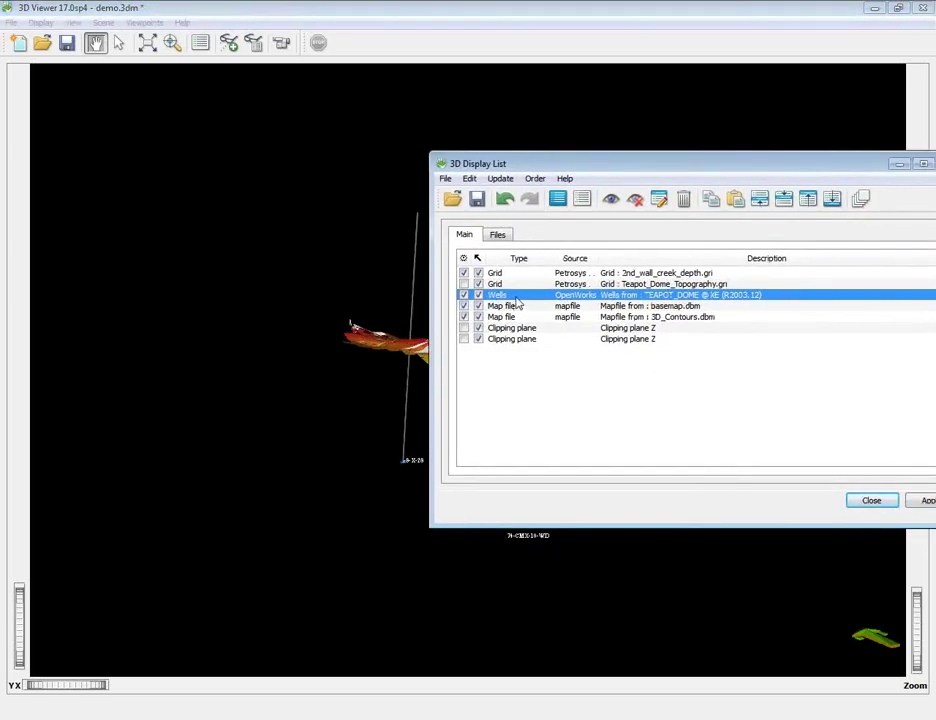
{"action": "left_click", "coordinate": [659, 198]}
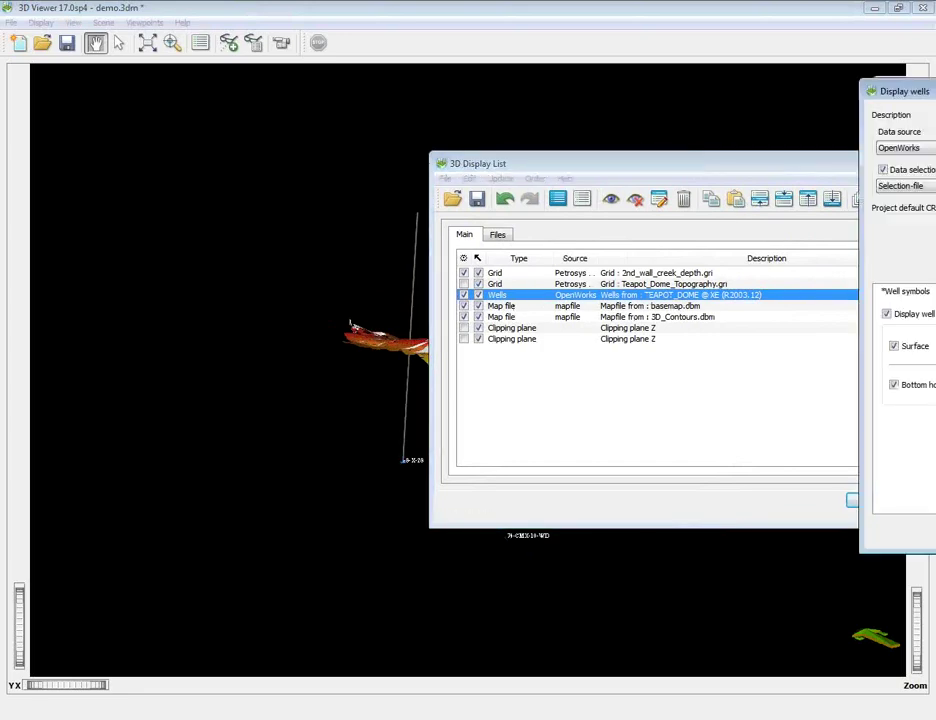
{"action": "left_click_drag", "start_coordinate": [920, 91], "coordinate": [522, 104]}
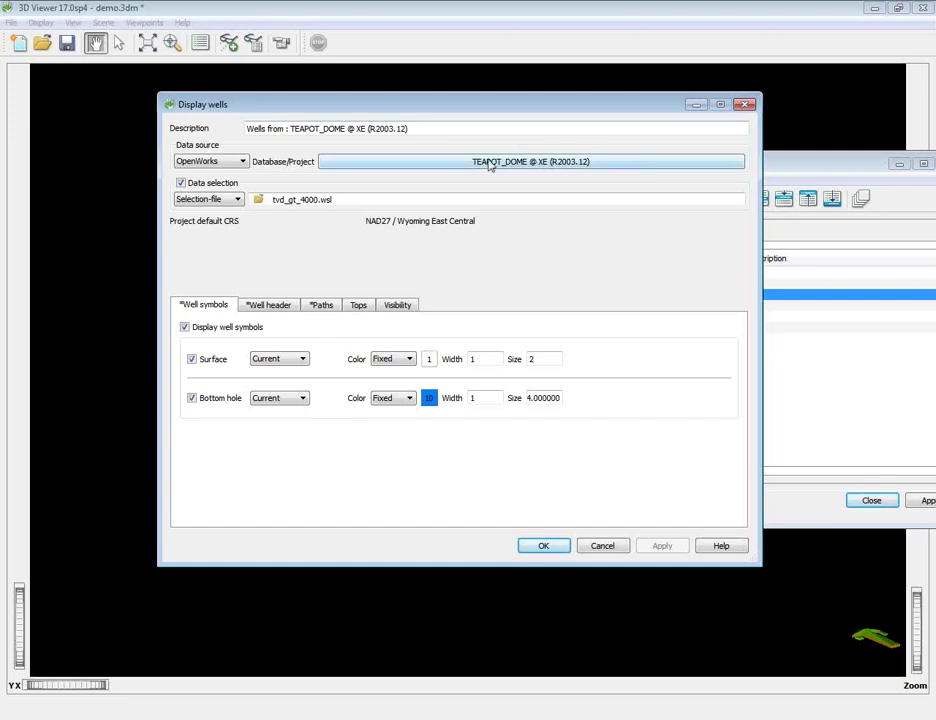
{"action": "left_click", "coordinate": [257, 306]}
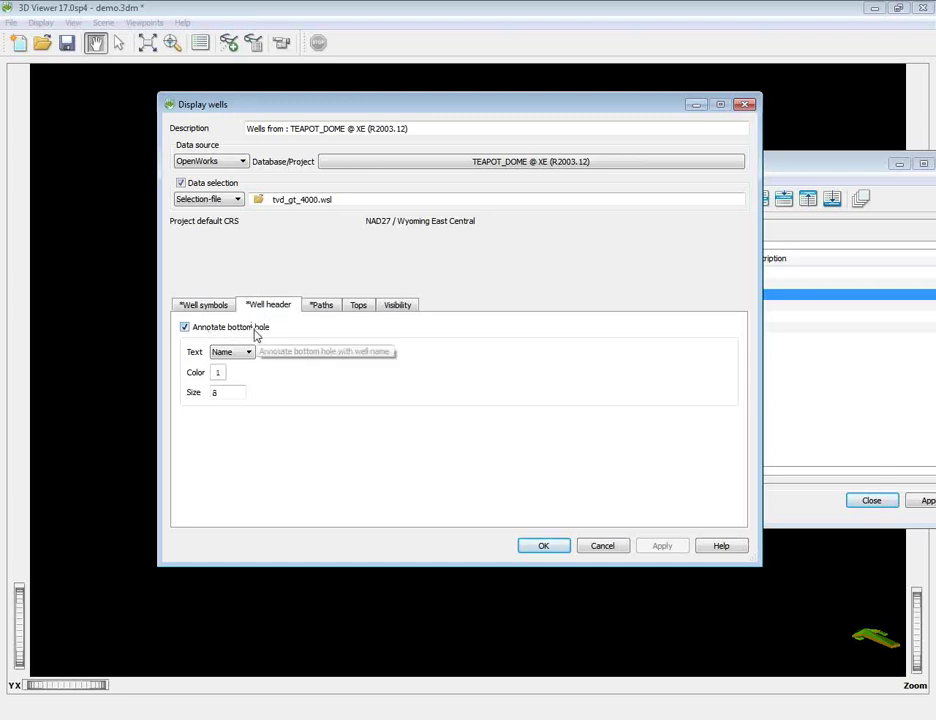
{"action": "left_click", "coordinate": [320, 307]}
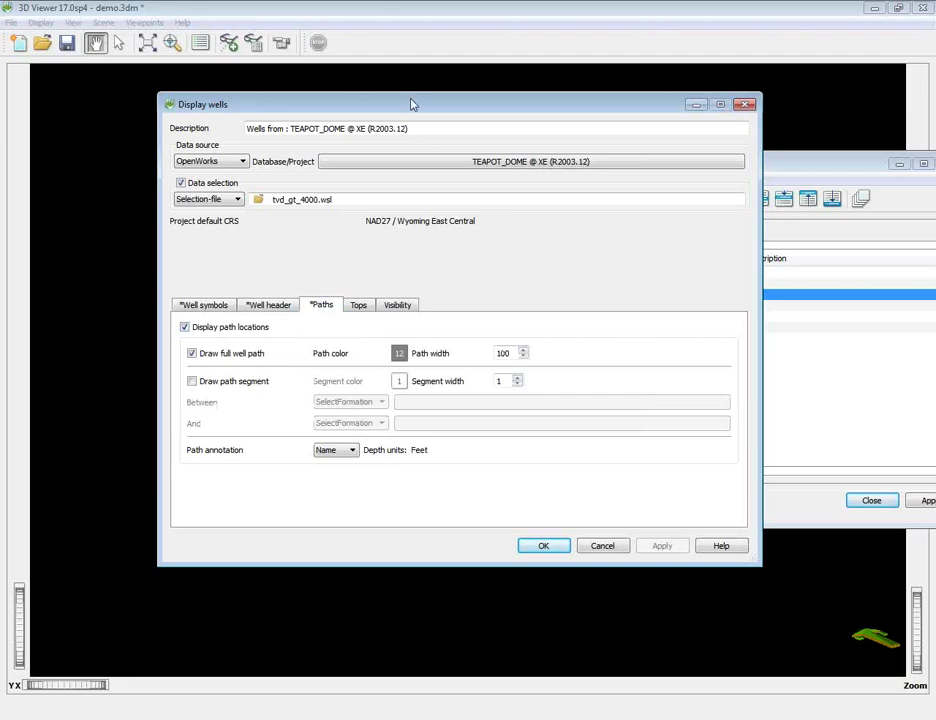
{"action": "left_click_drag", "start_coordinate": [412, 100], "coordinate": [930, 100]}
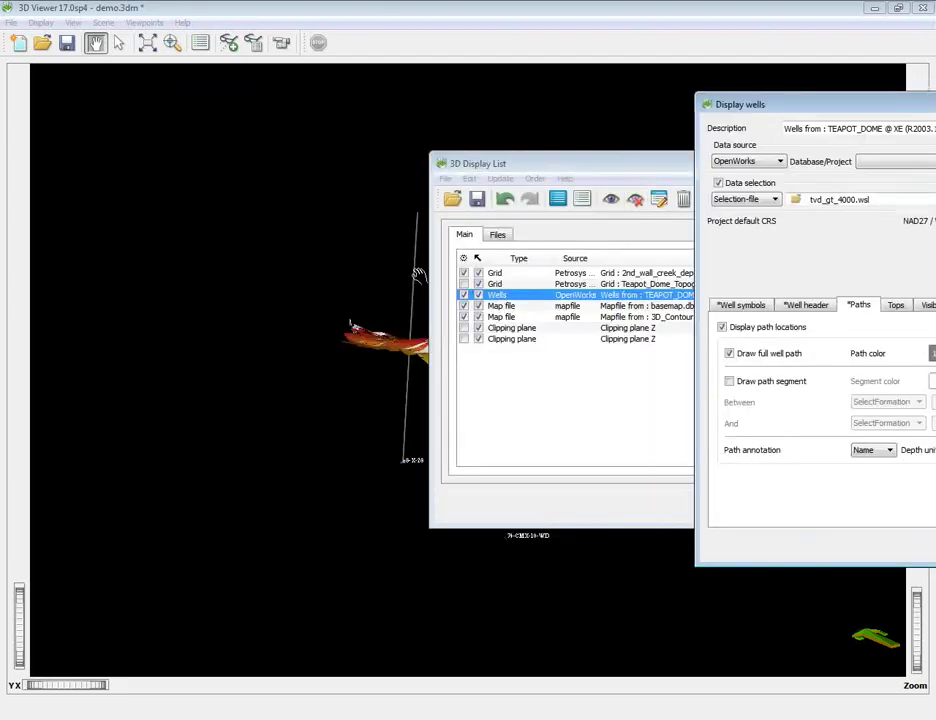
{"action": "left_click_drag", "start_coordinate": [771, 110], "coordinate": [330, 113]}
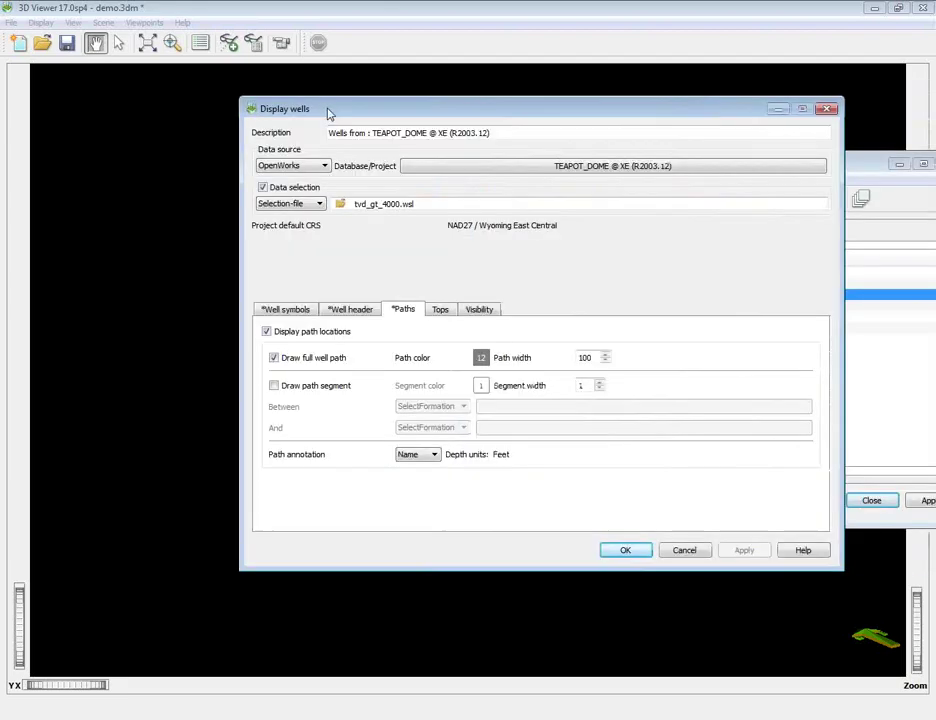
{"action": "left_click", "coordinate": [441, 310]}
{"action": "left_click", "coordinate": [479, 311]}
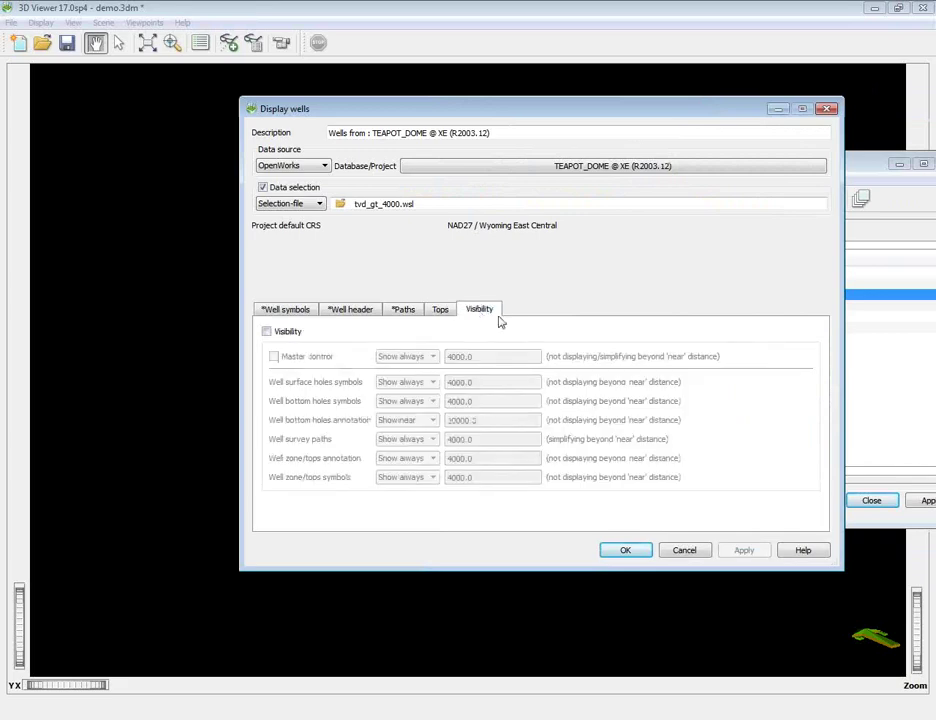
{"action": "left_click", "coordinate": [405, 310]}
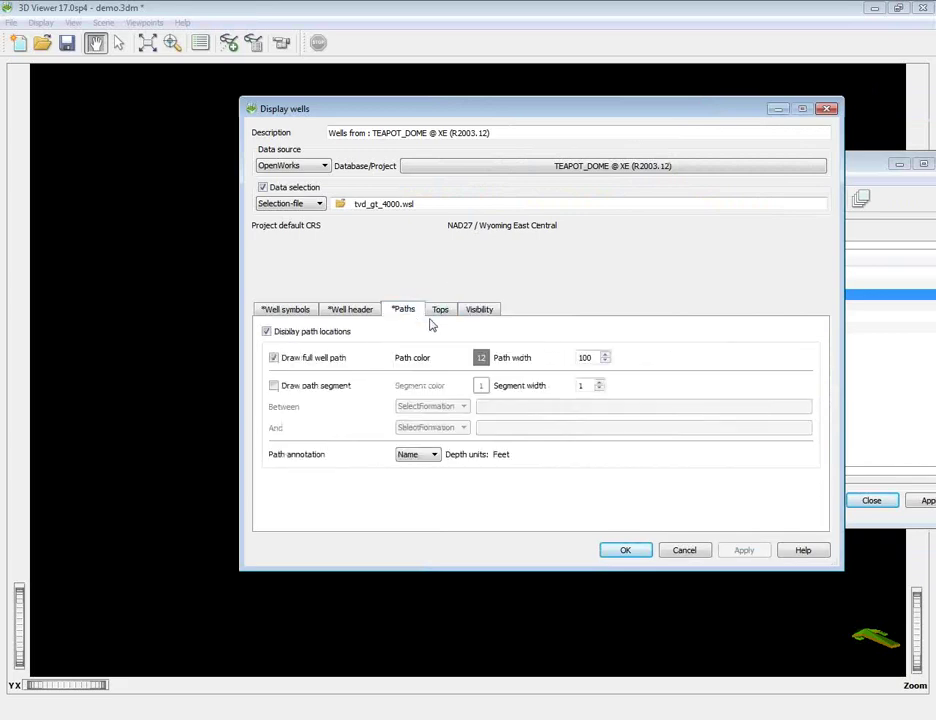
{"action": "left_click", "coordinate": [626, 550]}
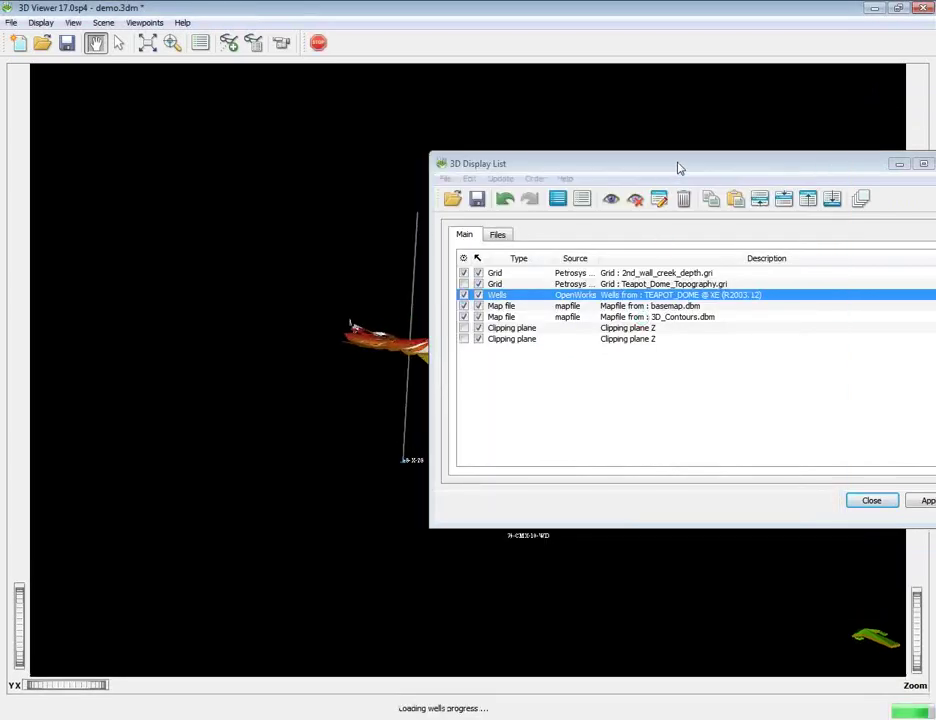
- Examine up close the well paths and bottom hole symbols where the wells pass through the depth surface
{"action": "left_click_drag", "start_coordinate": [679, 167], "coordinate": [935, 163]}
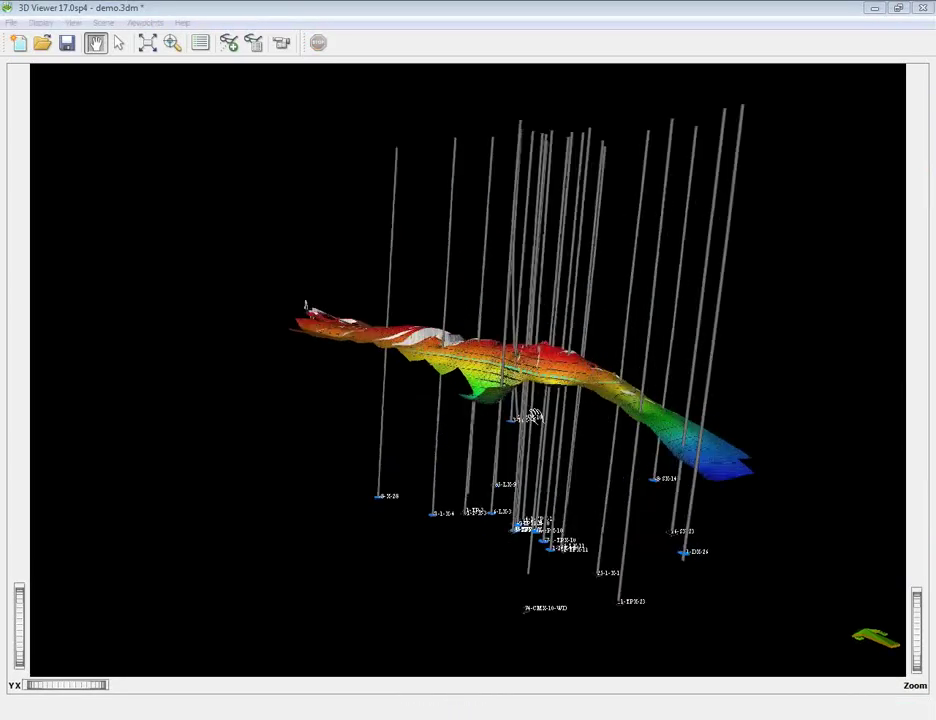
{"action": "left_click_drag", "start_coordinate": [637, 282], "coordinate": [600, 252]}
{"action": "scroll", "coordinate": [620, 250], "scroll_direction": "up", "scroll_amount": 3}
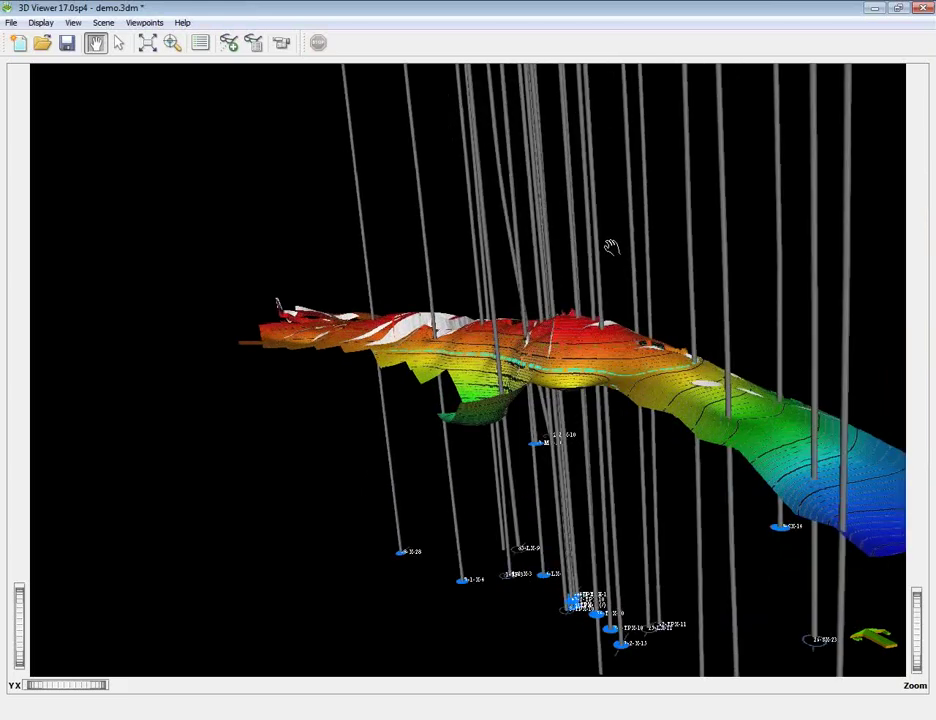
- Orbit around the depth surface and pick a well path above it to read its name and selected depth
{"action": "left_click_drag", "start_coordinate": [625, 267], "coordinate": [518, 318]}
{"action": "left_click_drag", "start_coordinate": [312, 249], "coordinate": [500, 295]}
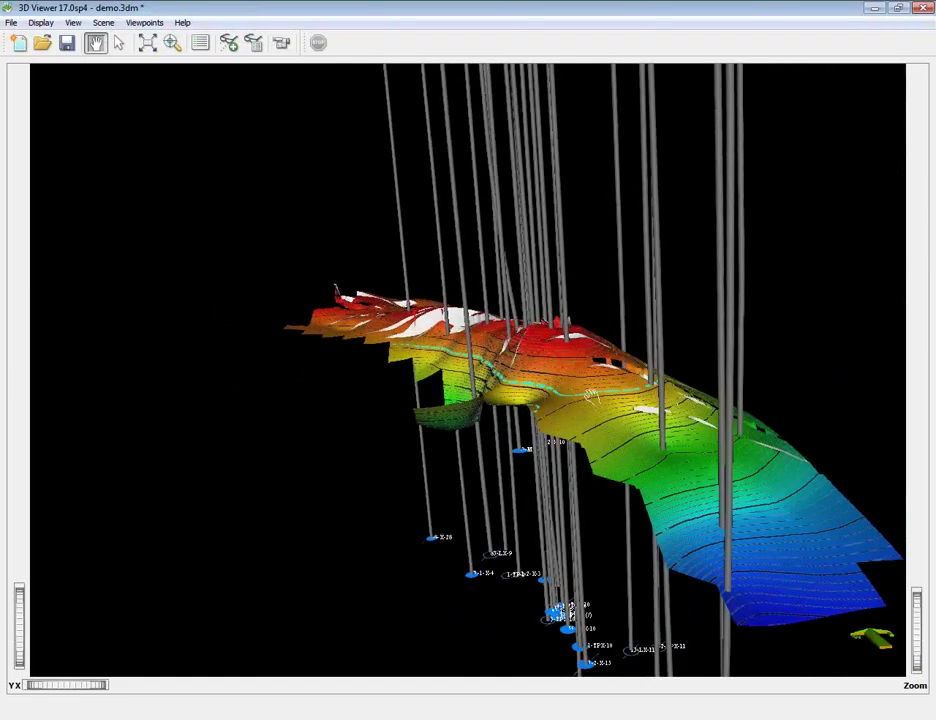
{"action": "key", "text": "Escape"}
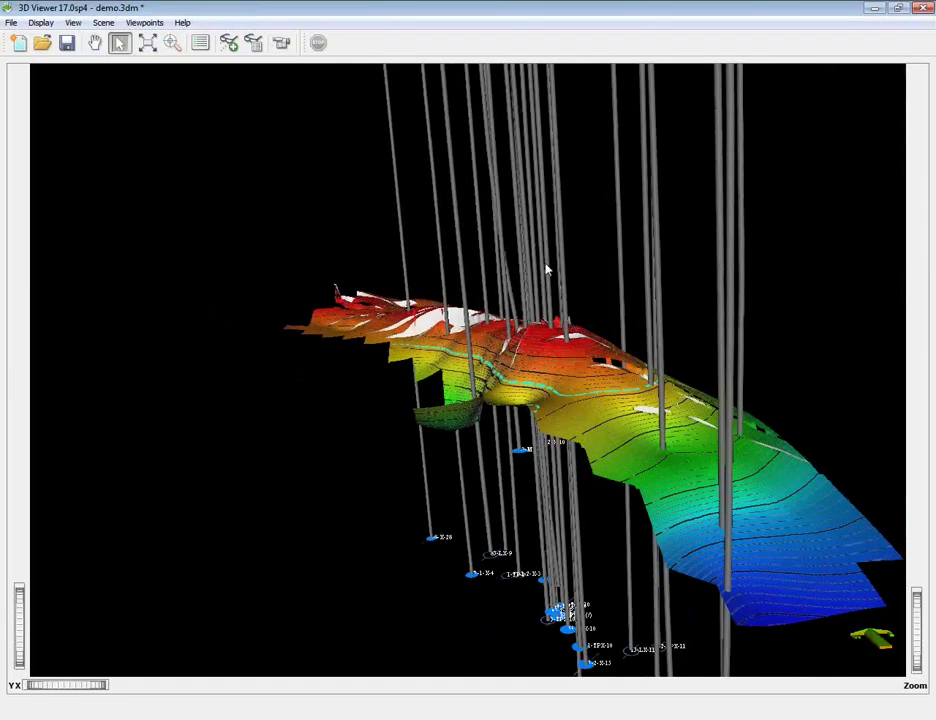
{"action": "left_click", "coordinate": [657, 267]}
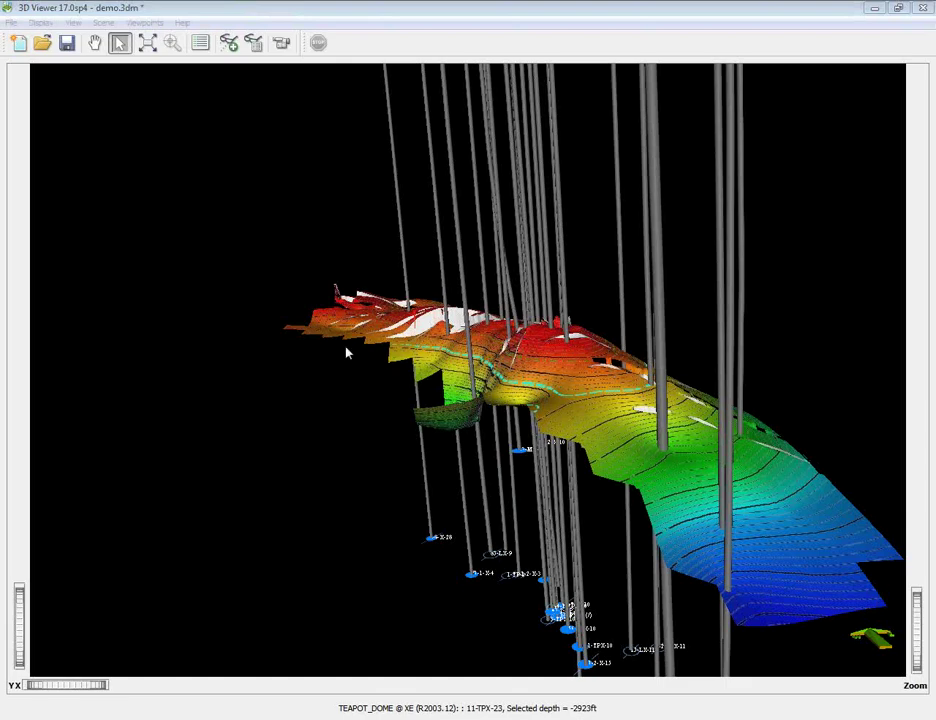
- Open the display settings of the TEAPOT_DOME wells from a well path in the scene and turn on well tops
{"action": "key", "text": "h"}
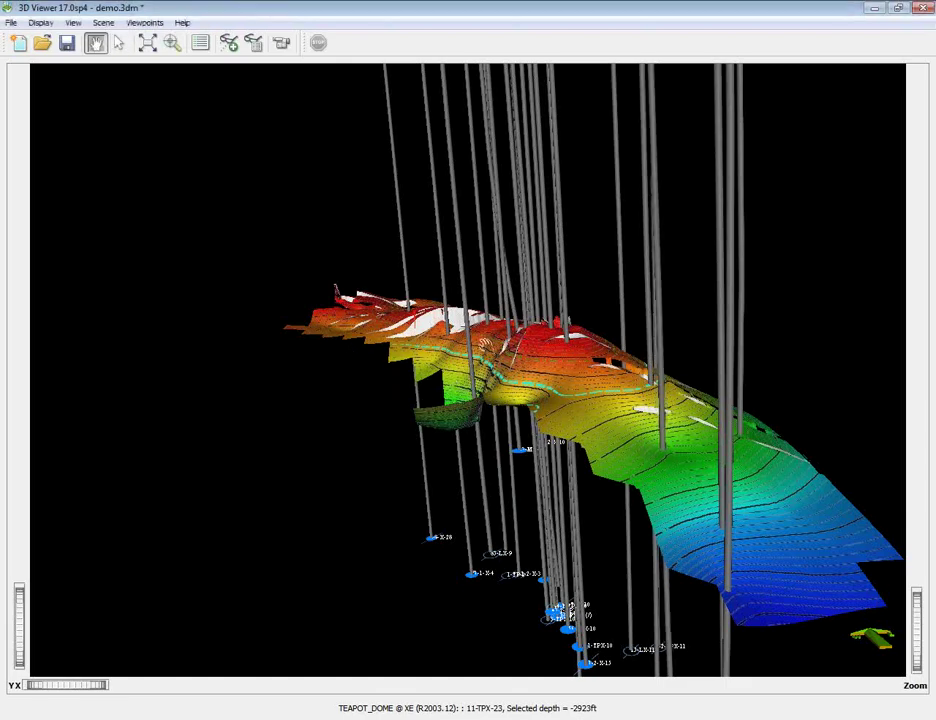
{"action": "left_click_drag", "start_coordinate": [822, 553], "coordinate": [616, 352]}
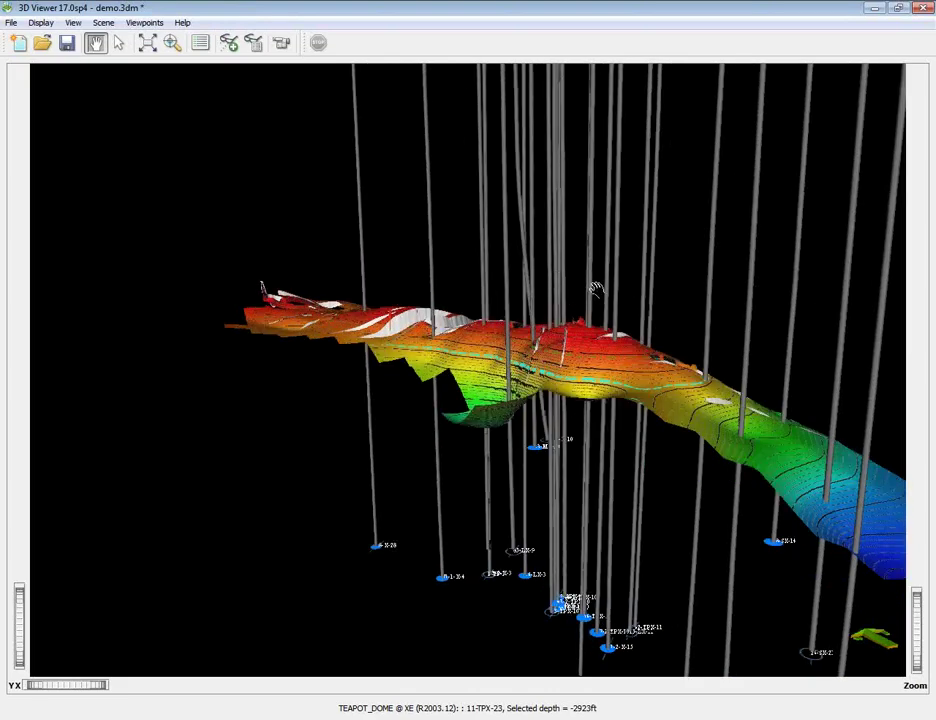
{"action": "key", "text": "Escape"}
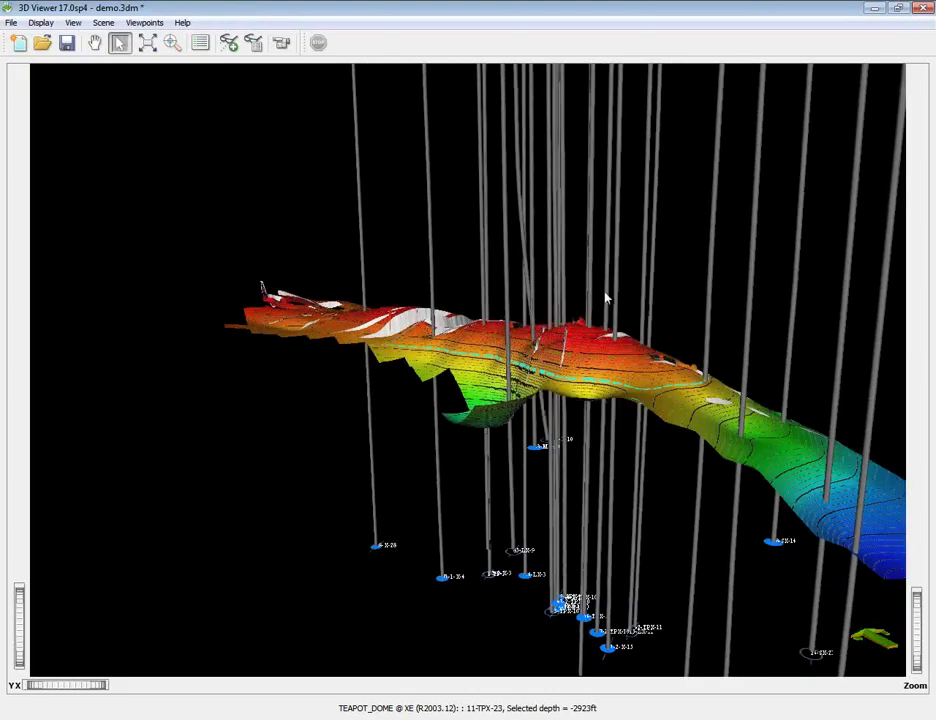
{"action": "double_click", "coordinate": [617, 296]}
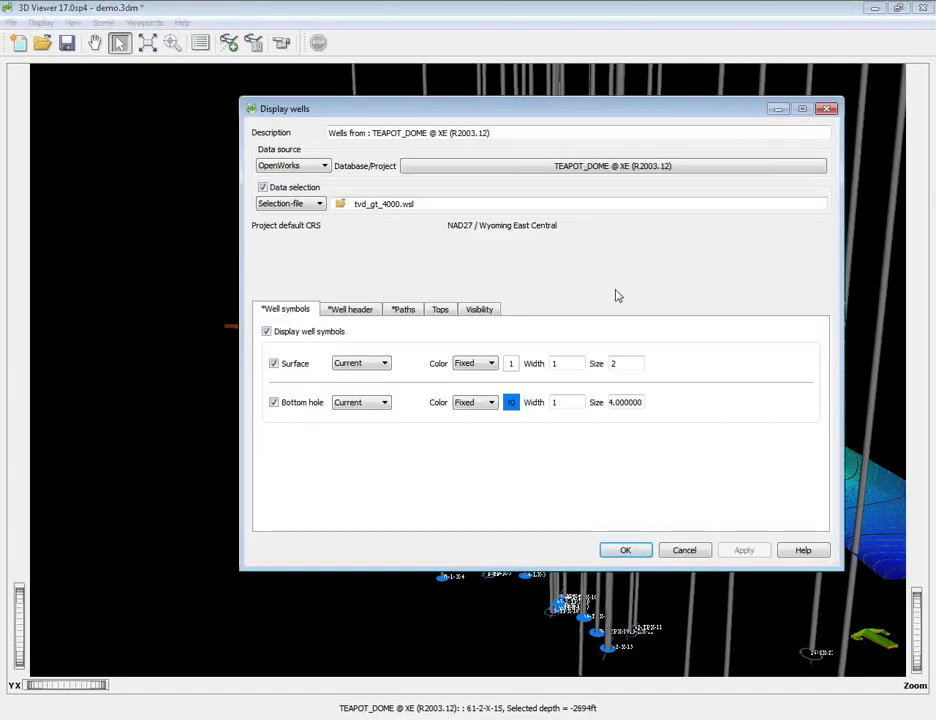
{"action": "left_click", "coordinate": [442, 311]}
{"action": "left_click", "coordinate": [266, 337]}
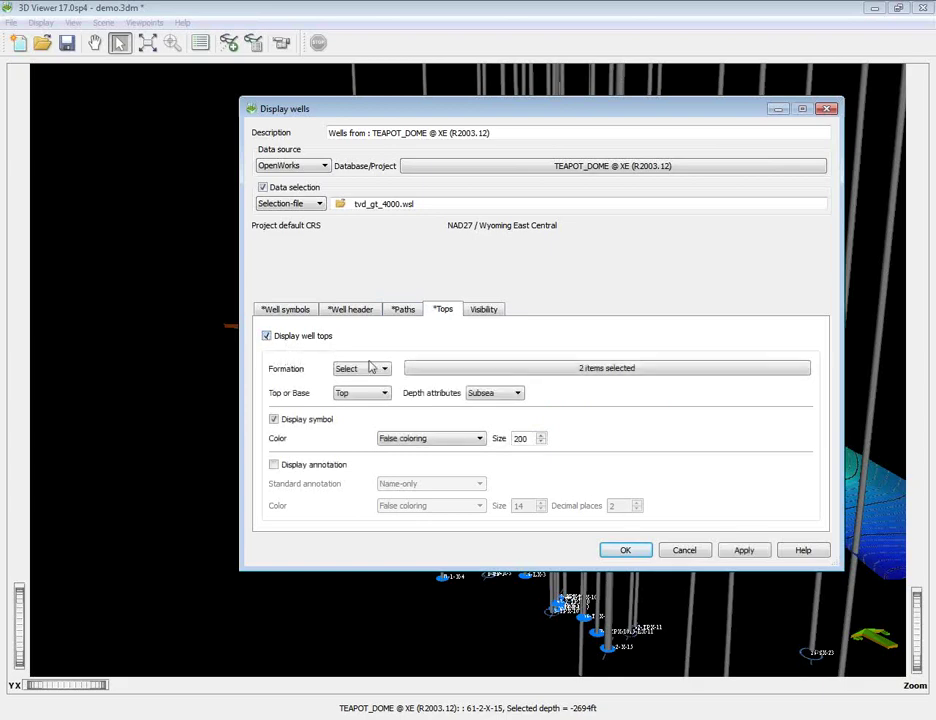
- Filter the well top formations by f2wc, select F2WC and F2WCbase from interpreter JLJ, and apply the display settings
{"action": "left_click", "coordinate": [622, 369]}
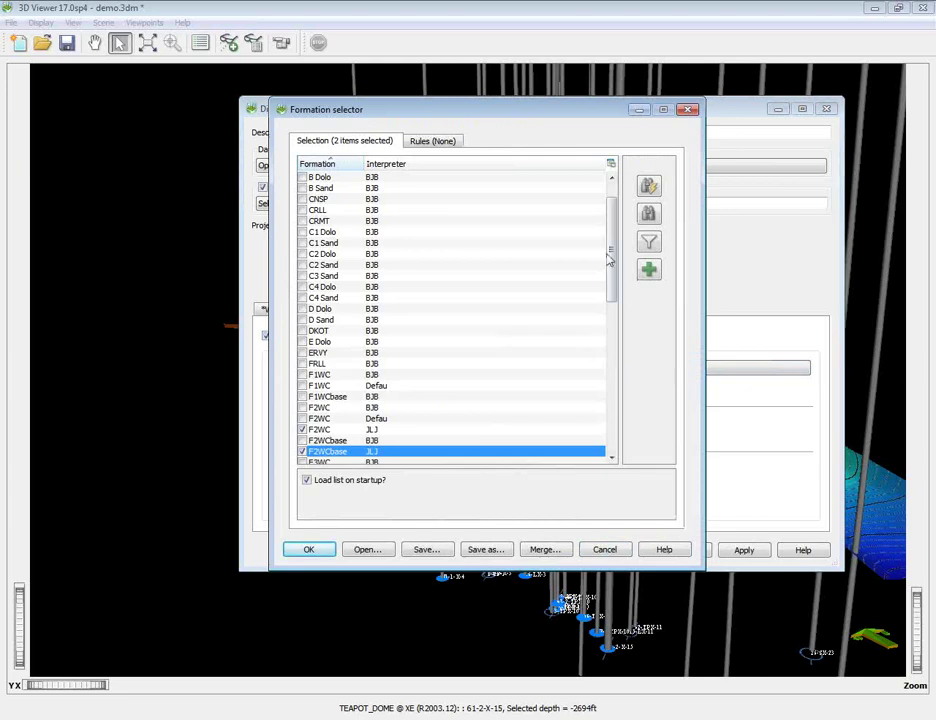
{"action": "left_click", "coordinate": [611, 170]}
{"action": "left_click", "coordinate": [664, 190]}
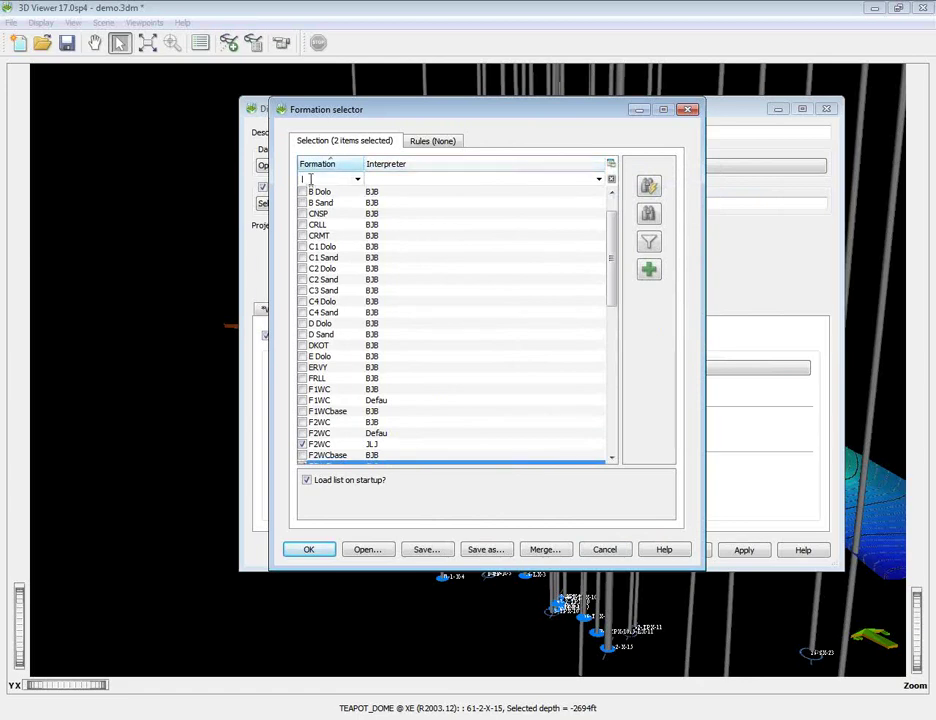
{"action": "type", "text": "f2wc"}
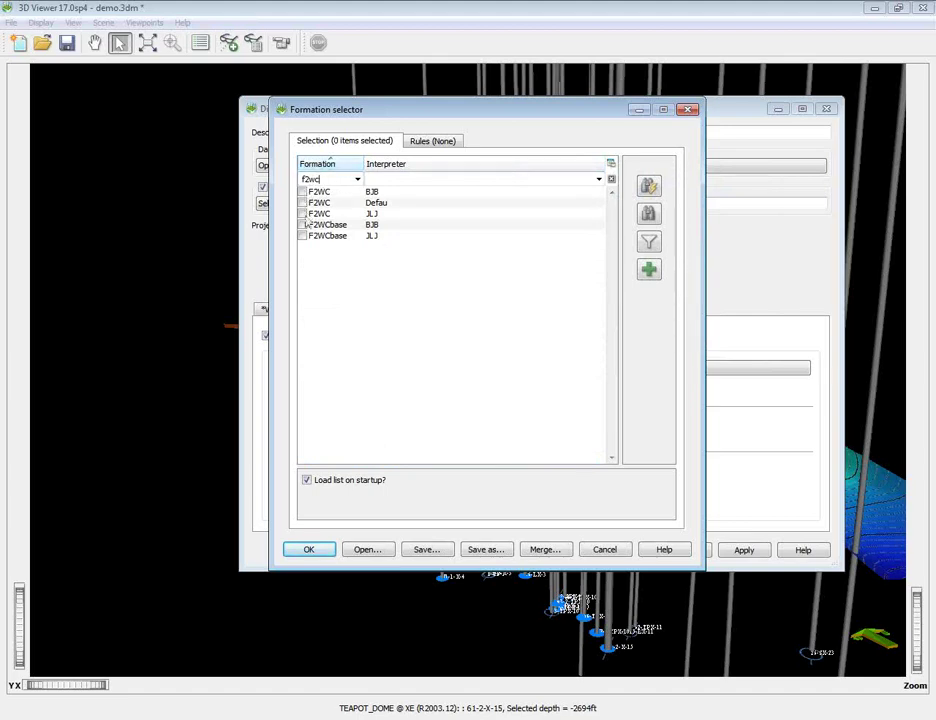
{"action": "left_click", "coordinate": [303, 214]}
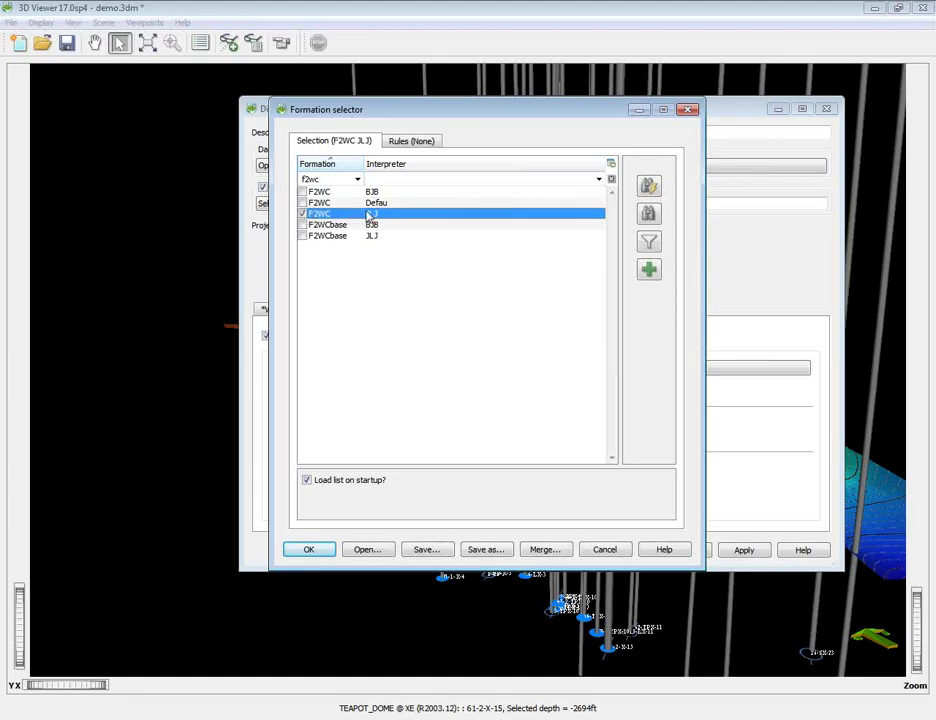
{"action": "left_click", "coordinate": [303, 236]}
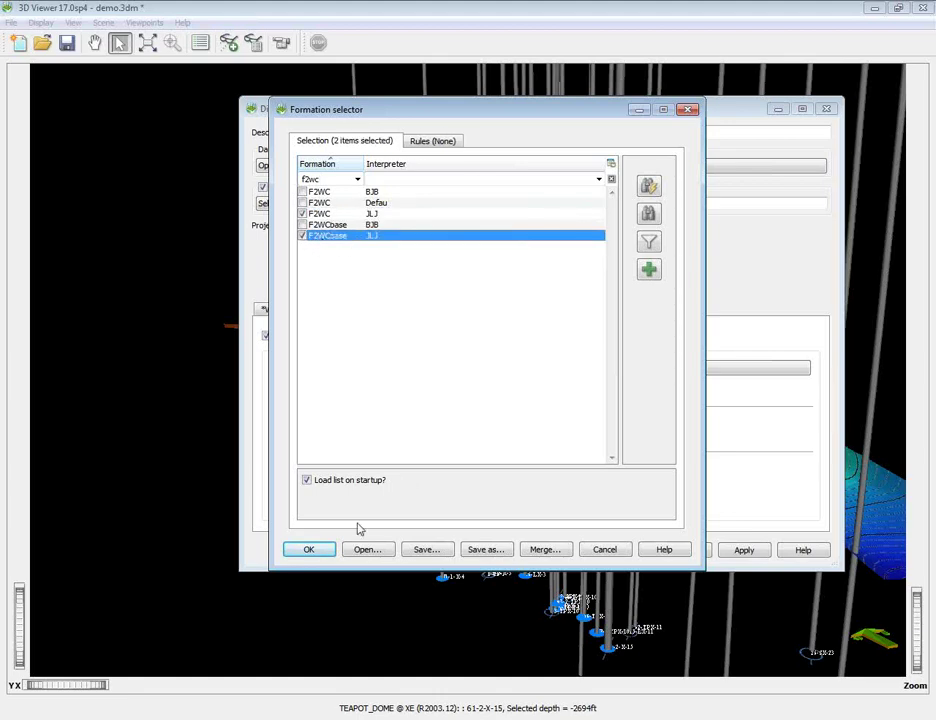
{"action": "left_click", "coordinate": [310, 551]}
{"action": "left_click", "coordinate": [622, 551]}
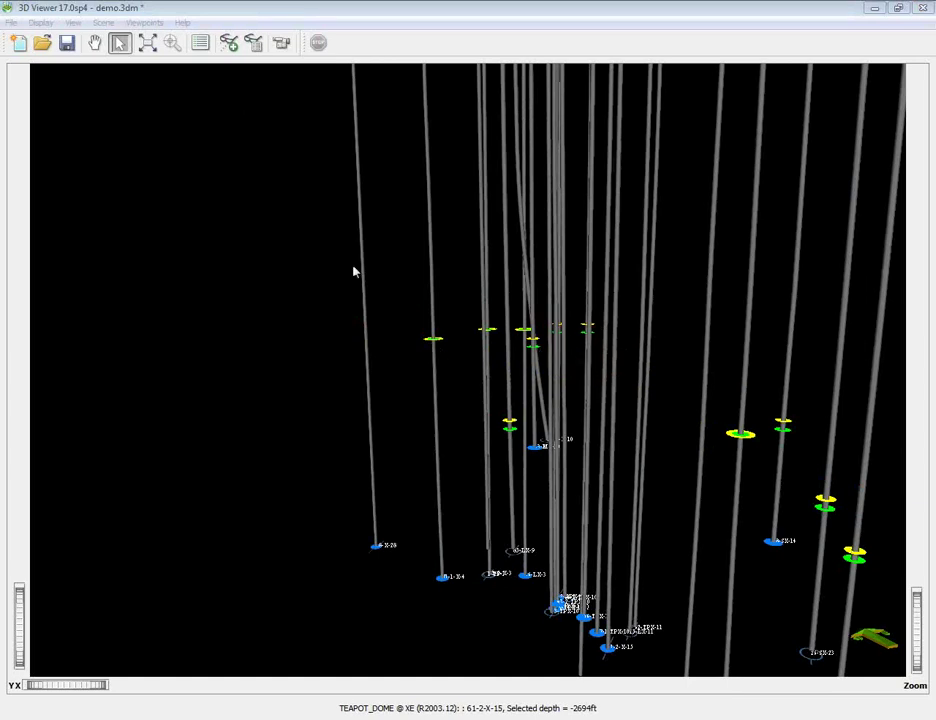
- Reopen the wells' formation selection for tops and enable rules with the rule type Precedence-by-interpreter
{"action": "key", "text": "h"}
{"action": "left_click_drag", "start_coordinate": [487, 309], "coordinate": [487, 374]}
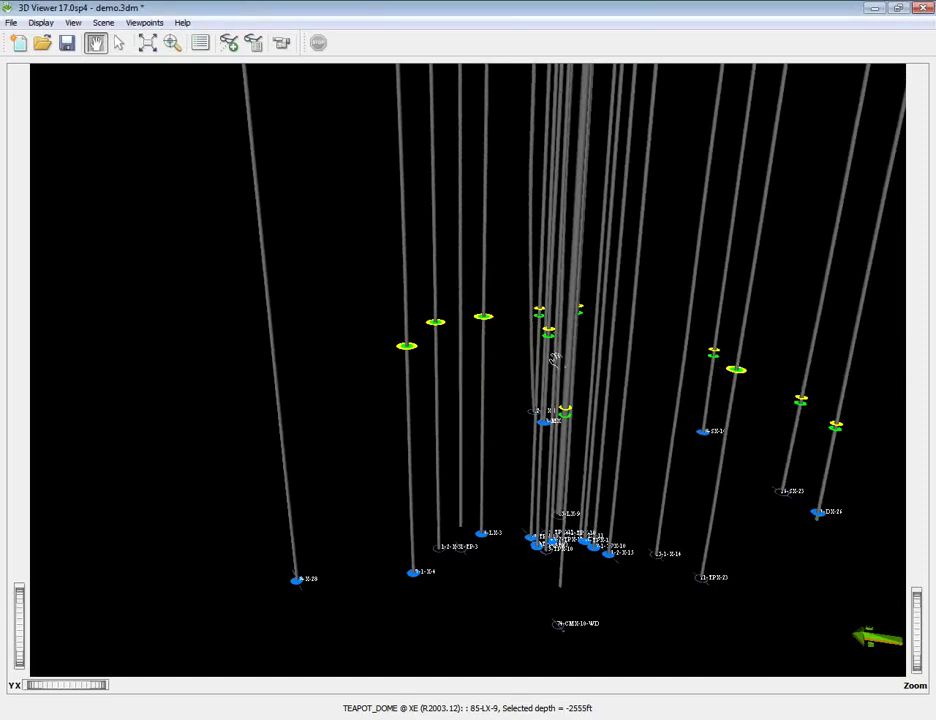
{"action": "key", "text": "Escape"}
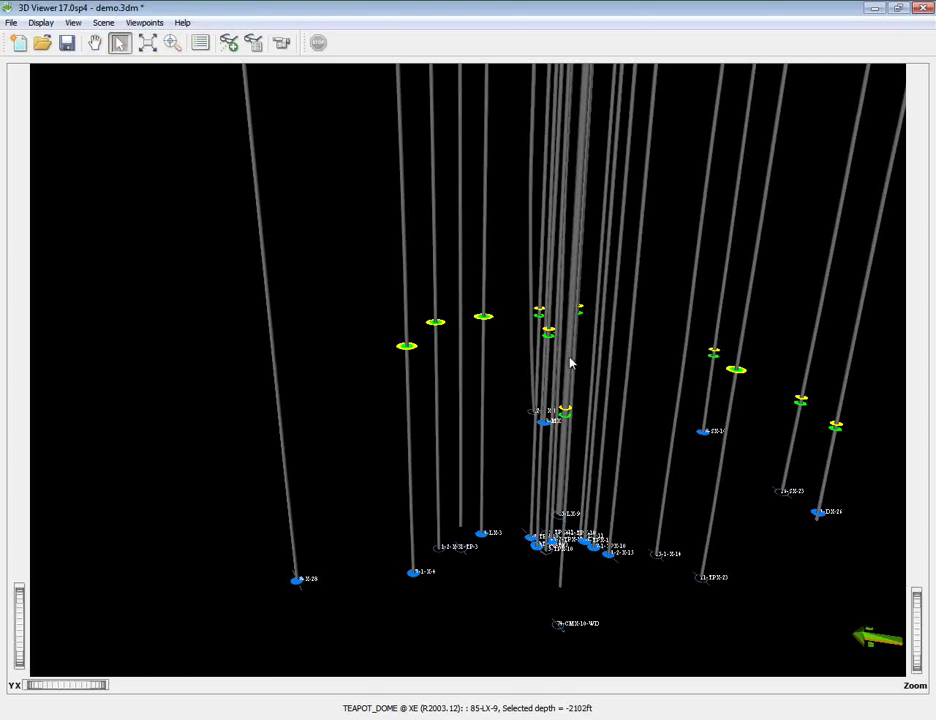
{"action": "double_click", "coordinate": [570, 362]}
{"action": "left_click", "coordinate": [443, 310]}
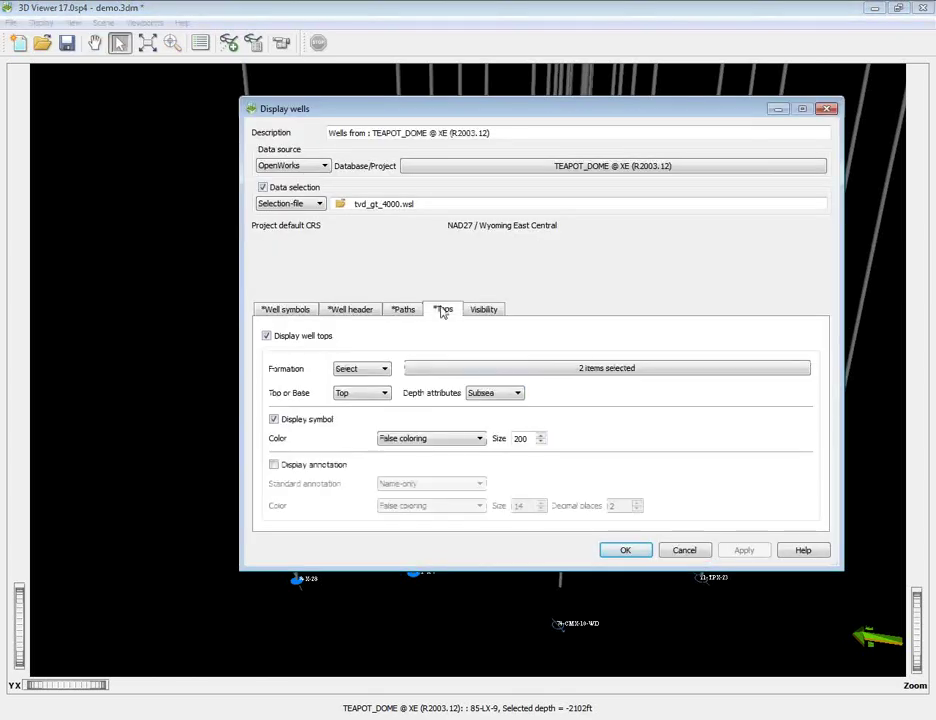
{"action": "left_click", "coordinate": [449, 367]}
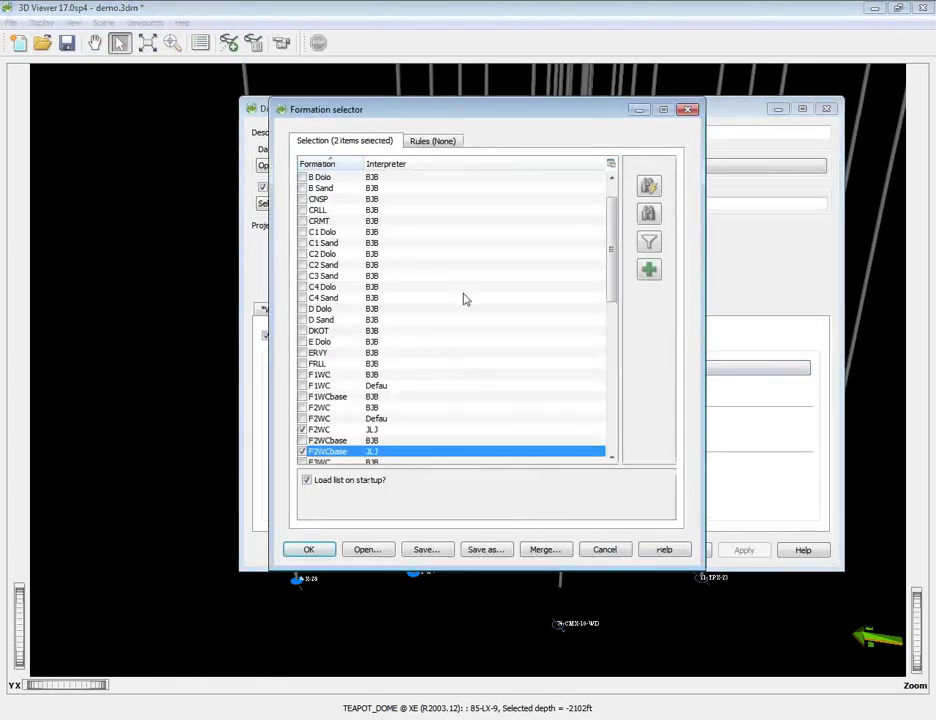
{"action": "left_click", "coordinate": [430, 144]}
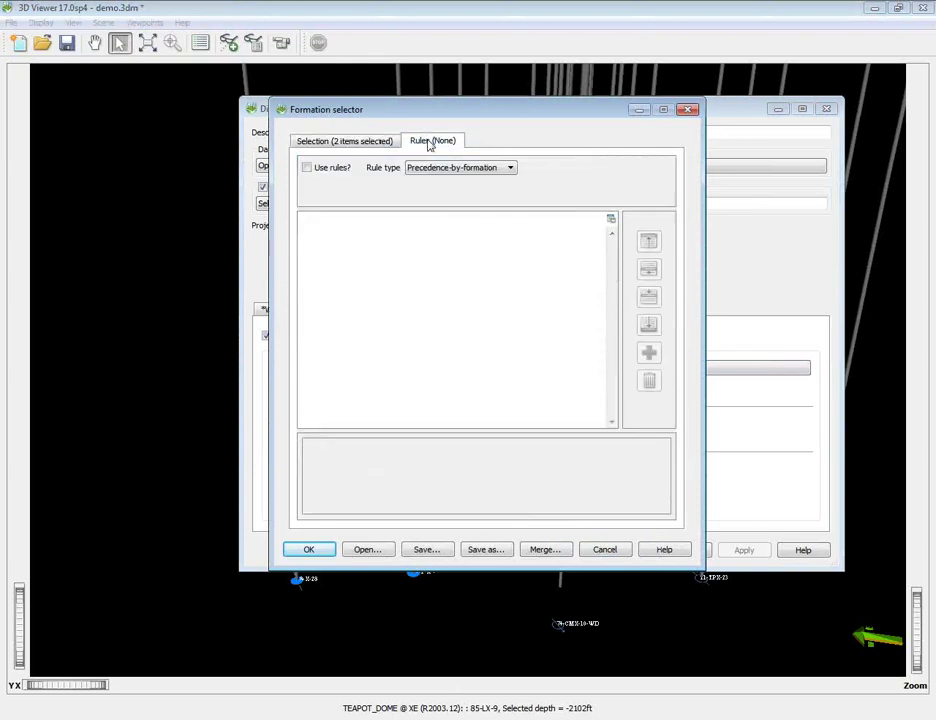
{"action": "left_click", "coordinate": [307, 168]}
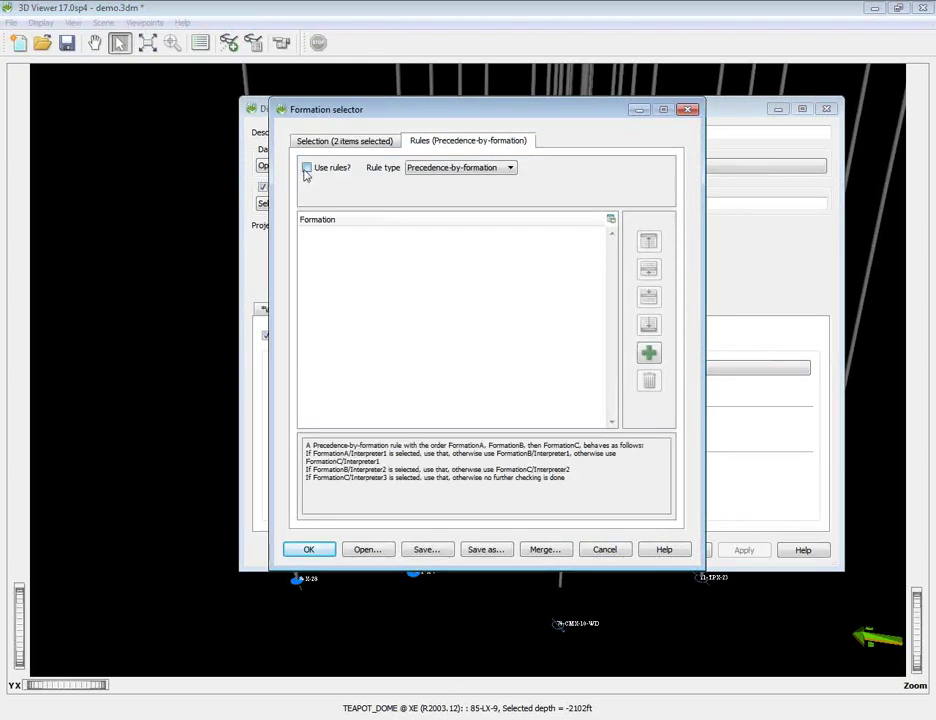
{"action": "left_click", "coordinate": [472, 172]}
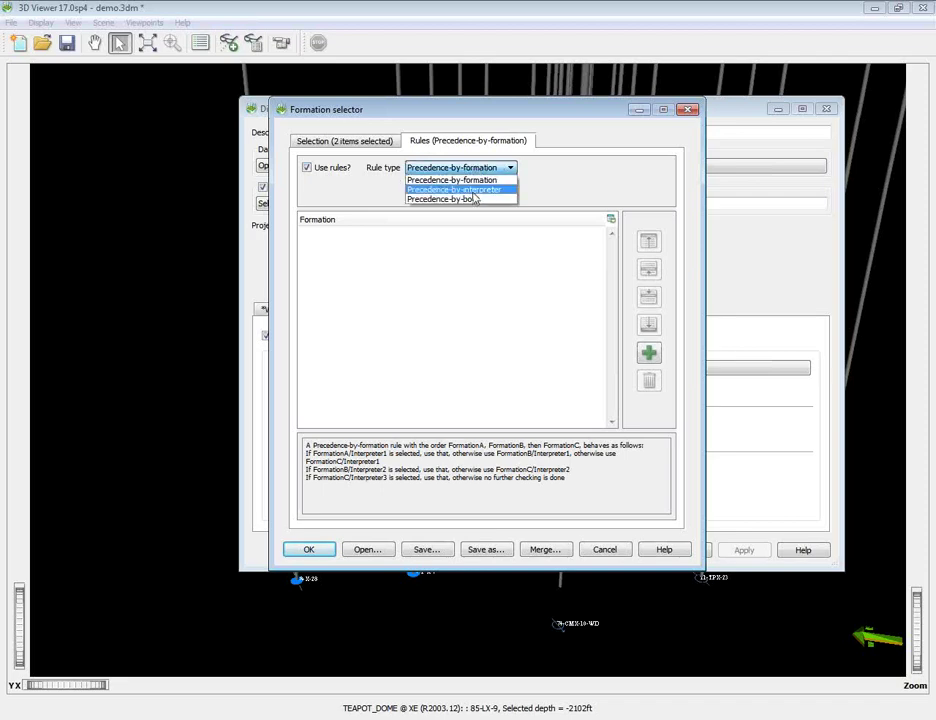
{"action": "left_click", "coordinate": [476, 189]}
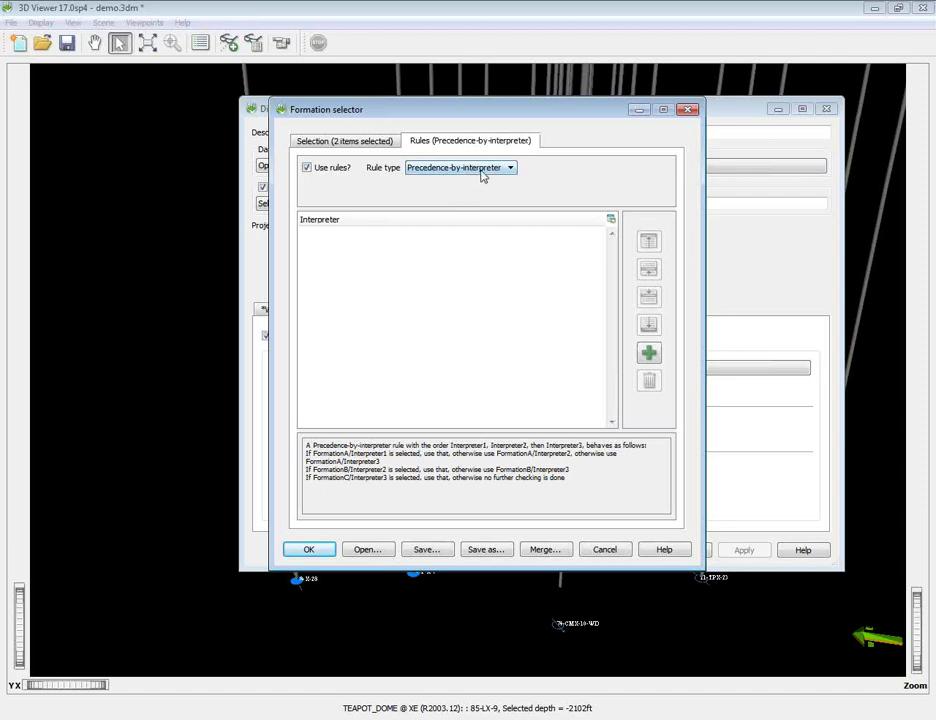
- Add interpreters JLJ and BJB, in that order, to the precedence rule and apply it to the well tops
{"action": "left_click", "coordinate": [649, 354]}
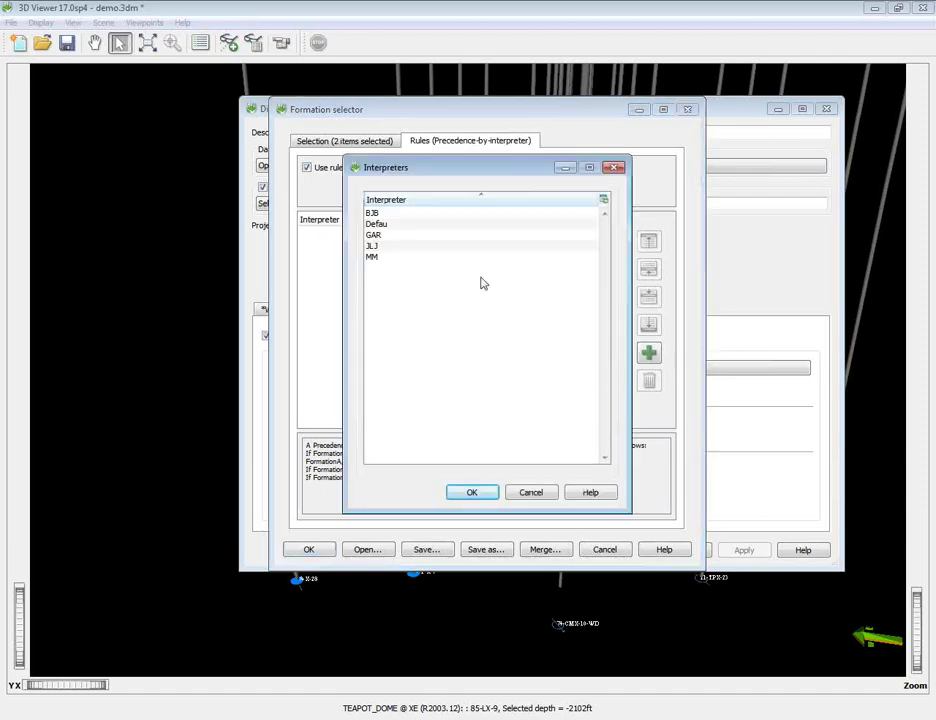
{"action": "left_click", "coordinate": [384, 249]}
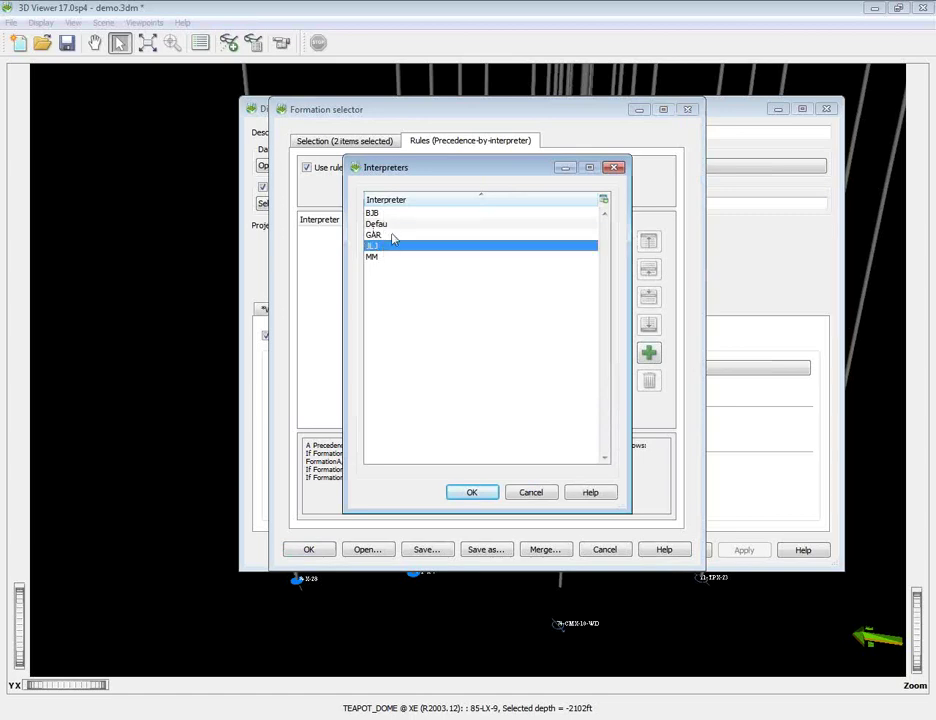
{"action": "left_click", "coordinate": [471, 491]}
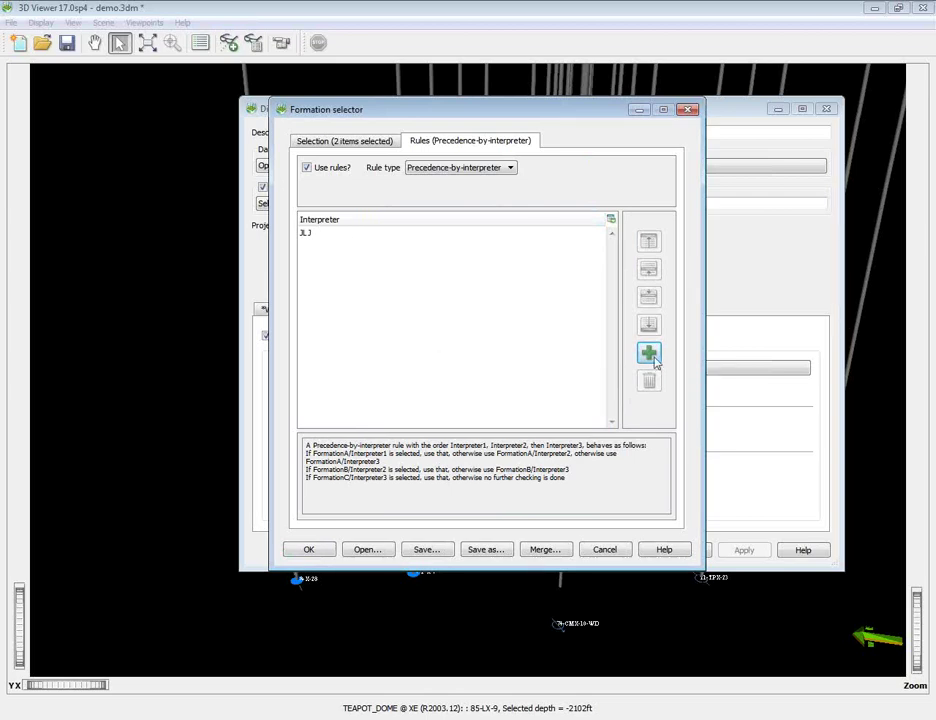
{"action": "double_click", "coordinate": [476, 266]}
{"action": "left_click", "coordinate": [375, 213]}
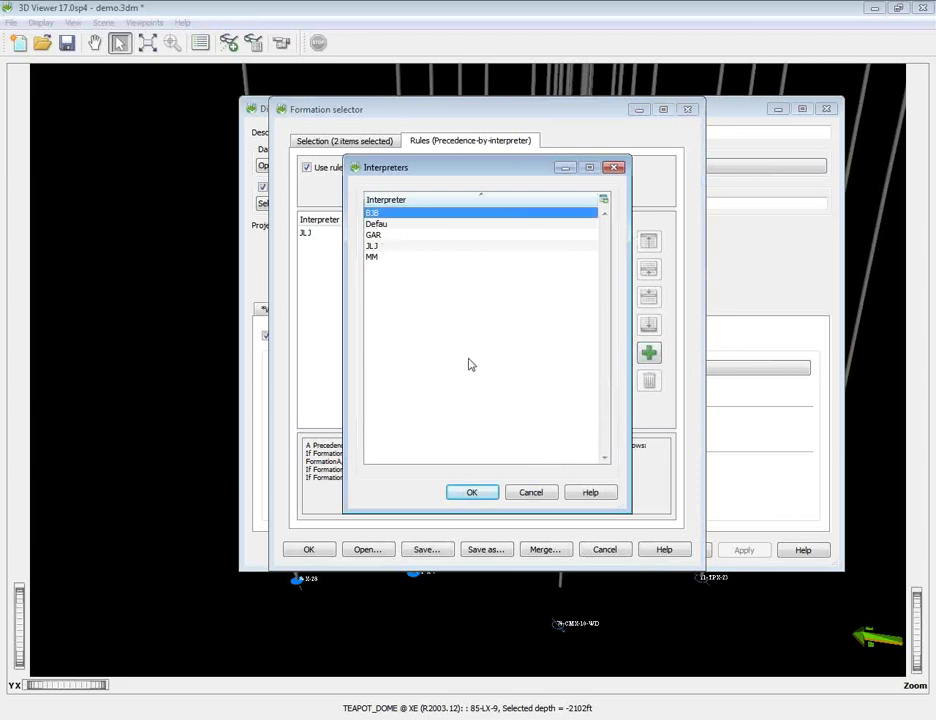
{"action": "left_click", "coordinate": [478, 496]}
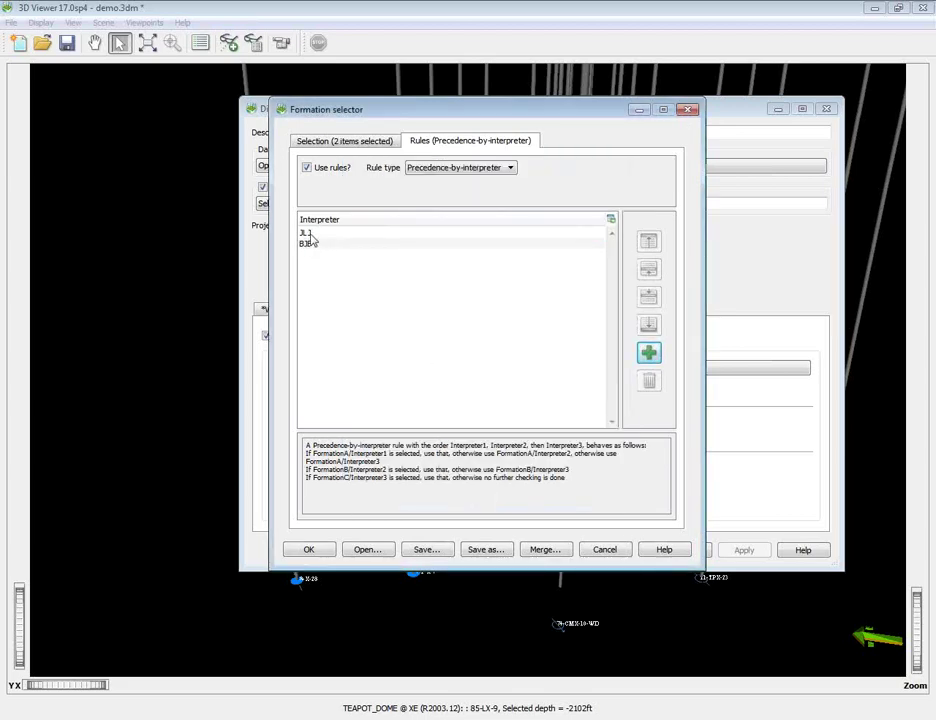
{"action": "left_click", "coordinate": [309, 549]}
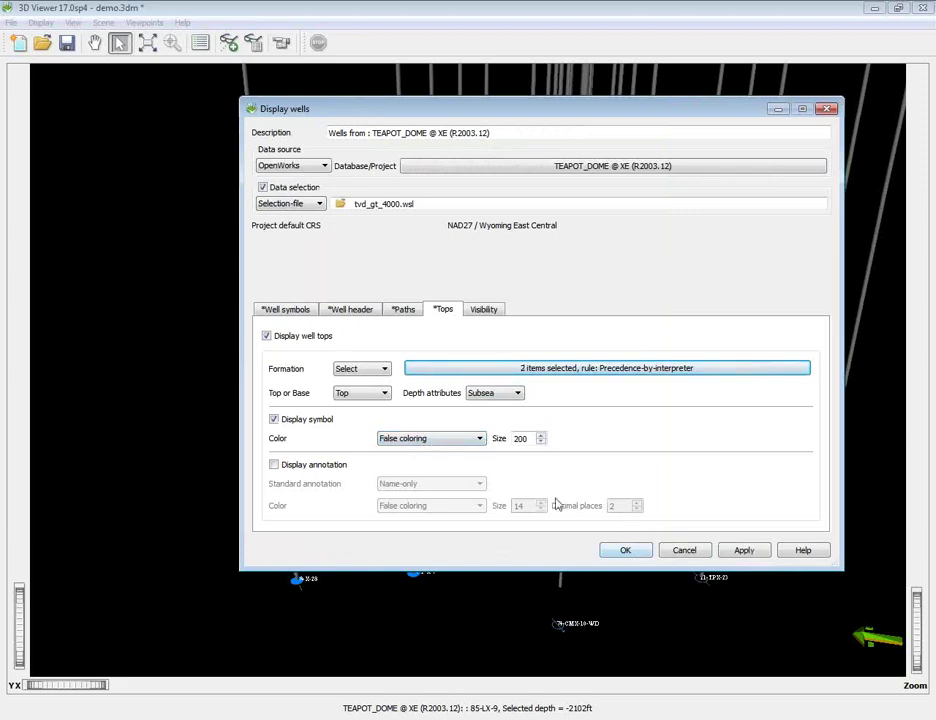
{"action": "left_click", "coordinate": [621, 552]}
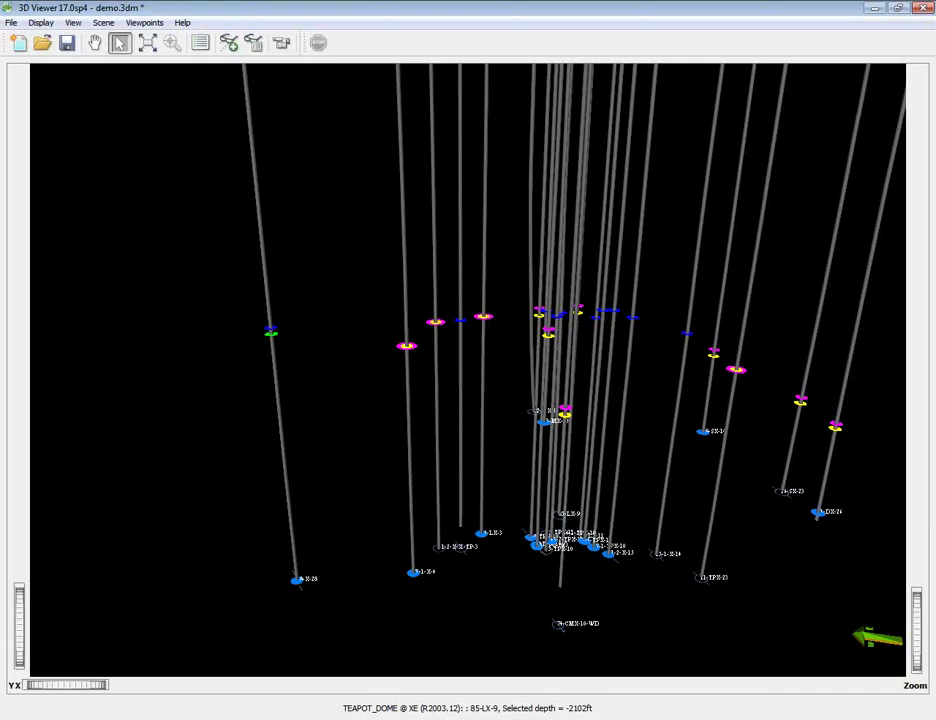
- Switch the camera to Right View and orbit the scene to examine where the well tops meet the depth surface
{"action": "left_click", "coordinate": [74, 22]}
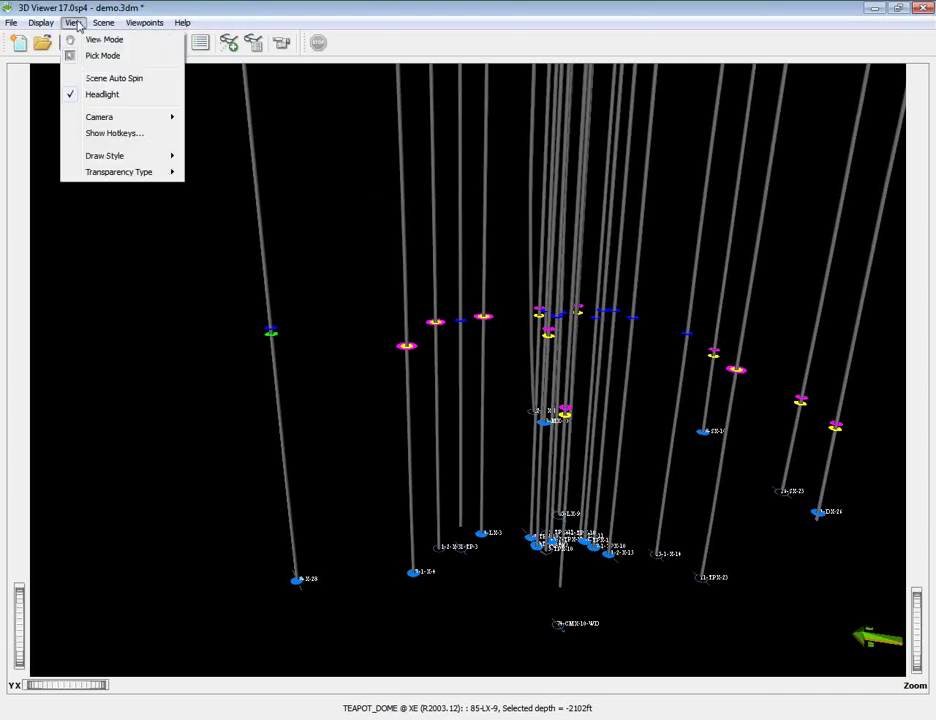
{"action": "mouse_move", "coordinate": [104, 117]}
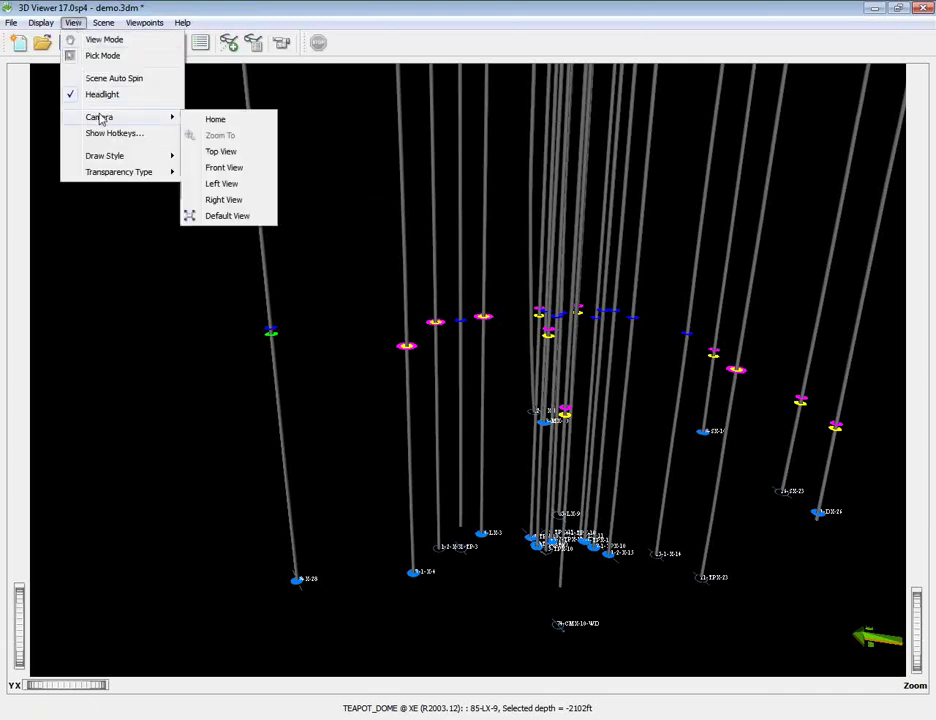
{"action": "left_click", "coordinate": [220, 199]}
{"action": "scroll", "coordinate": [245, 127], "scroll_direction": "down", "scroll_amount": 10}
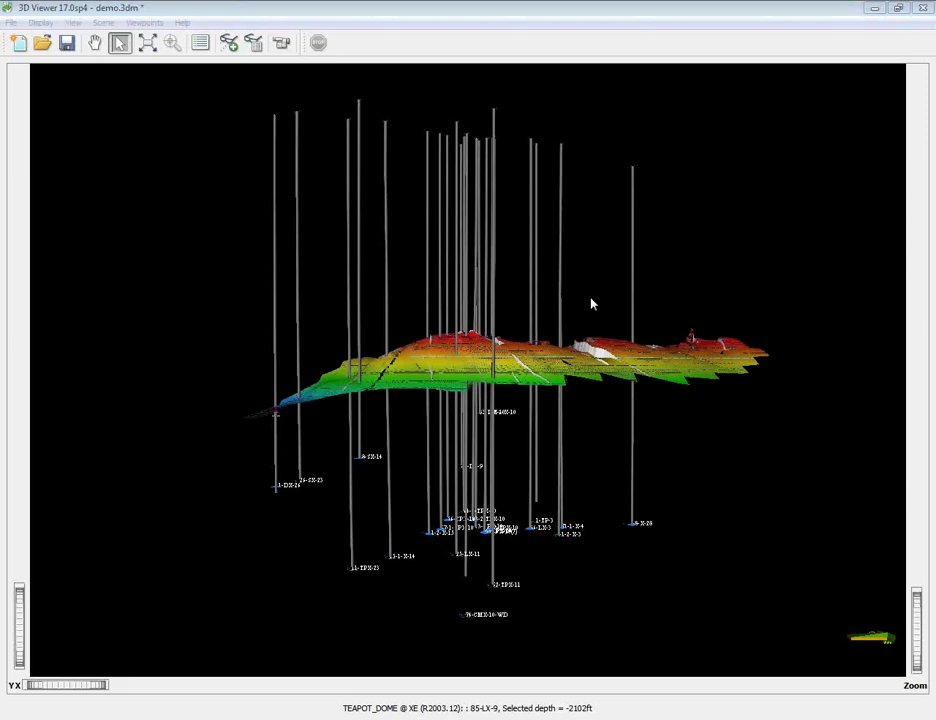
{"action": "key", "text": "h"}
{"action": "left_click_drag", "start_coordinate": [632, 390], "coordinate": [460, 395]}
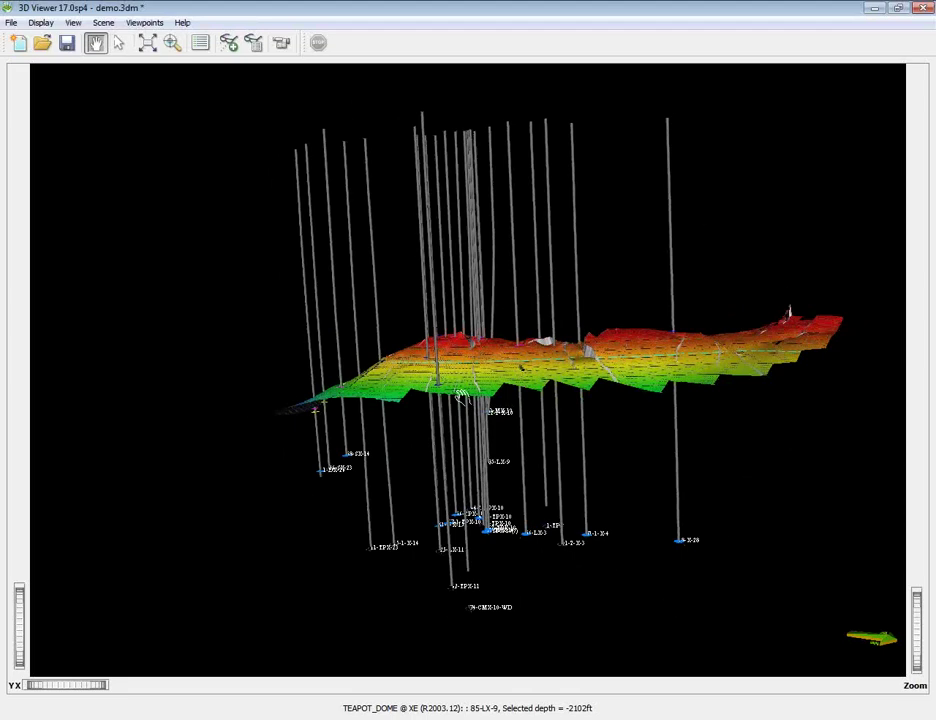
{"action": "mouse_move", "coordinate": [520, 445]}
{"action": "left_mouse_down"}
{"action": "mouse_move", "coordinate": [526, 414]}
{"action": "mouse_move", "coordinate": [536, 452]}
{"action": "left_mouse_up"}
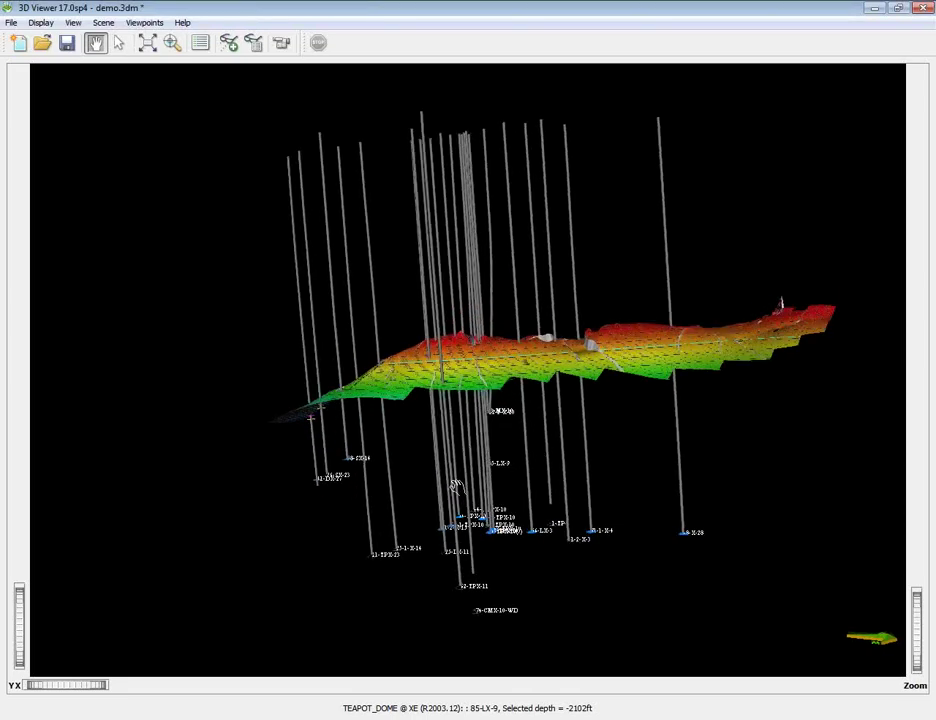
{"action": "left_click_drag", "start_coordinate": [461, 359], "coordinate": [671, 337]}
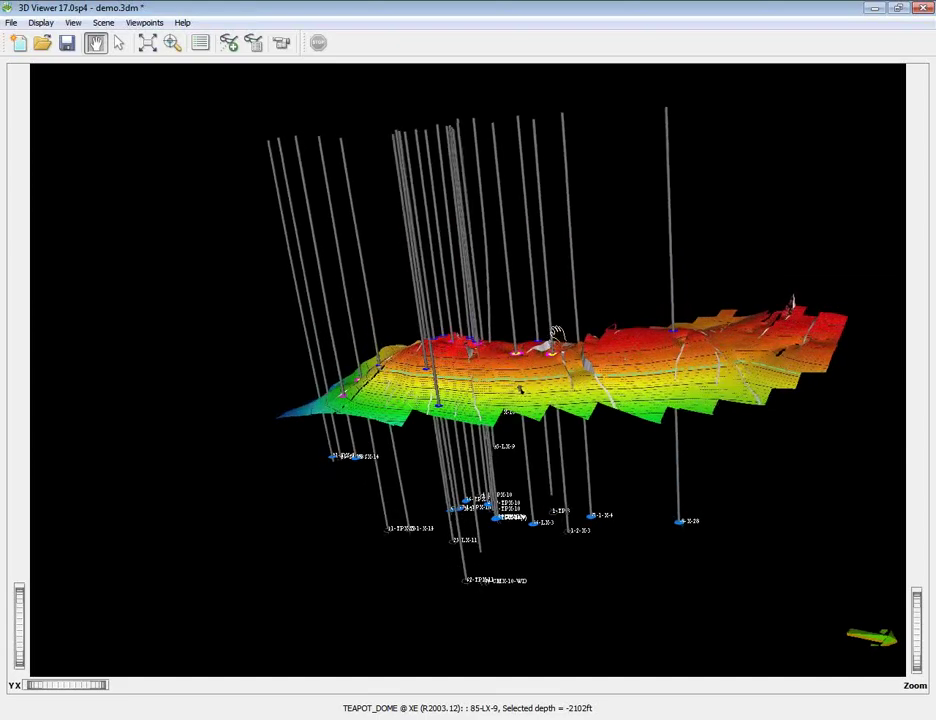
- Zoom in and orbit around the depth surface to examine how the well formation tops line up with it
{"action": "left_click_drag", "start_coordinate": [331, 311], "coordinate": [327, 281]}
{"action": "scroll", "coordinate": [327, 281], "scroll_direction": "up", "scroll_amount": 5}
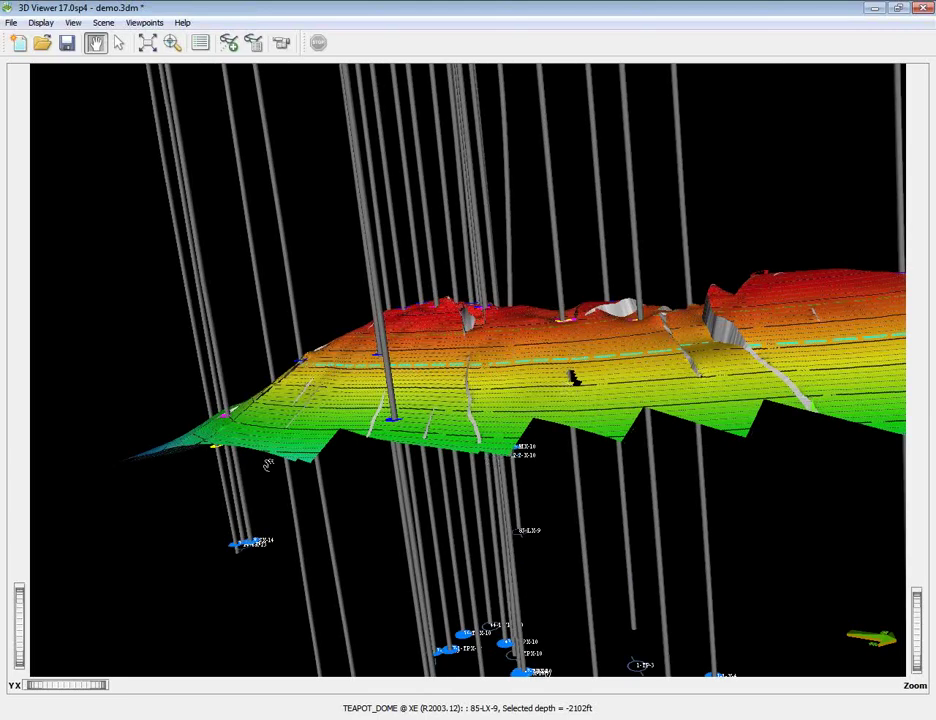
{"action": "left_click_drag", "start_coordinate": [572, 378], "coordinate": [599, 326]}
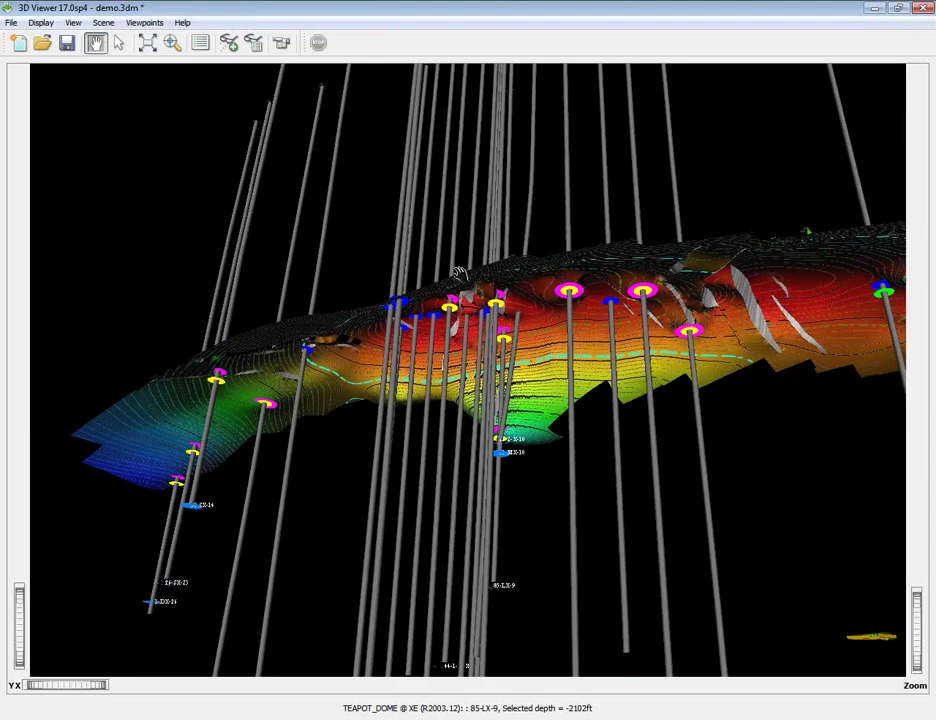
{"action": "left_click_drag", "start_coordinate": [457, 273], "coordinate": [340, 236]}
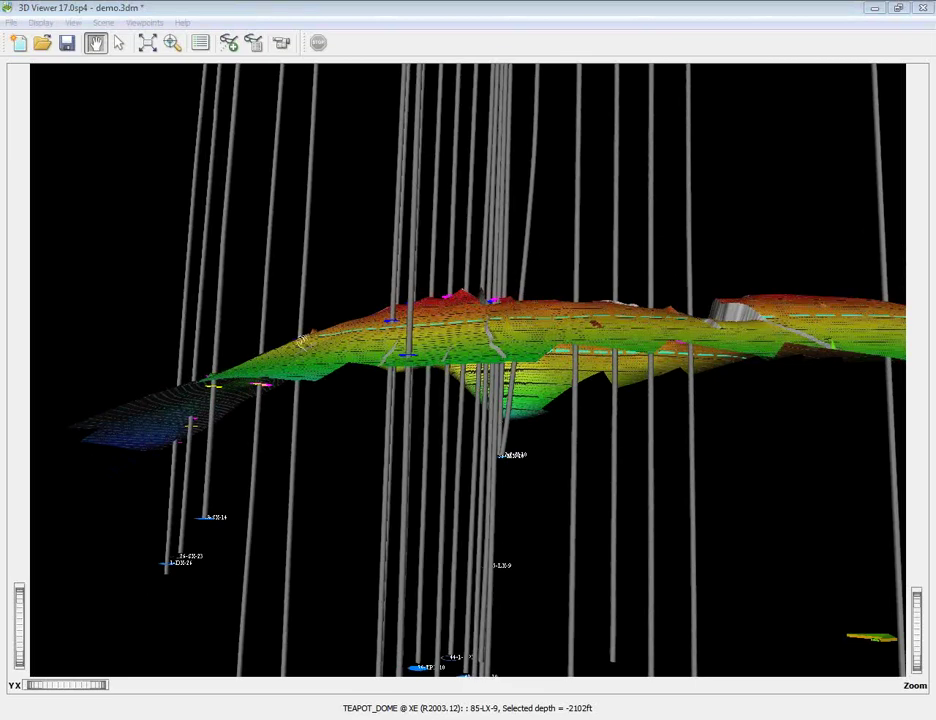
{"action": "left_click_drag", "start_coordinate": [408, 379], "coordinate": [337, 404]}
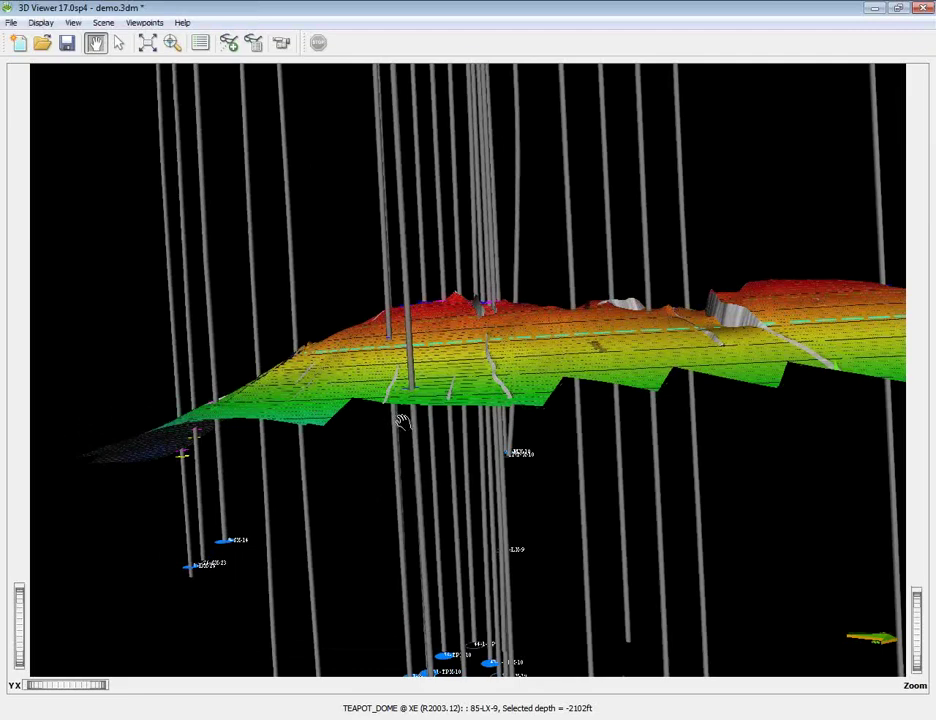
{"action": "left_click_drag", "start_coordinate": [439, 372], "coordinate": [600, 428]}
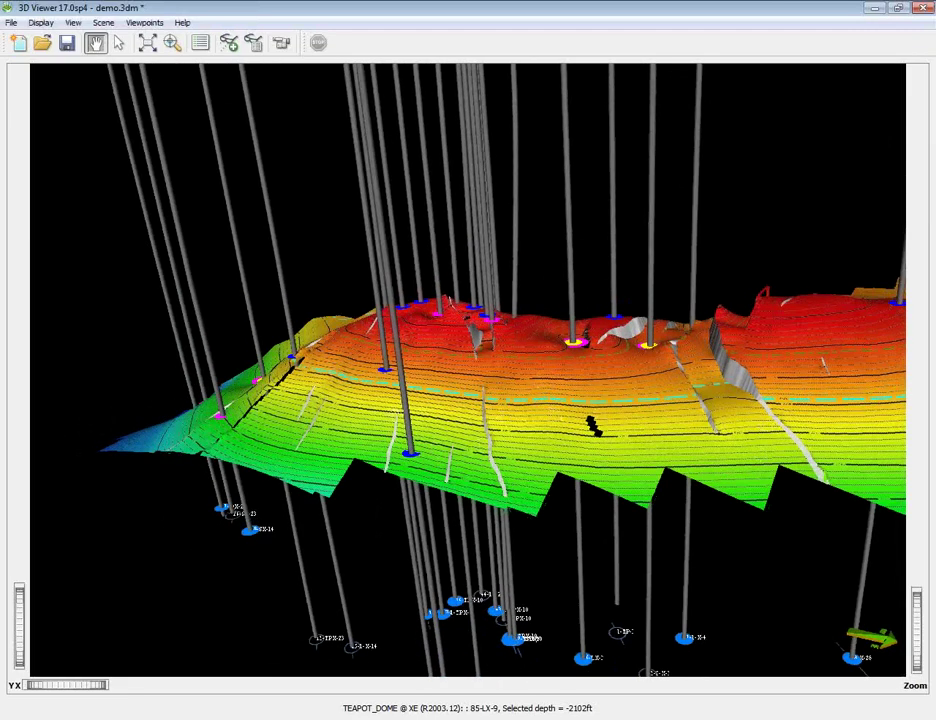
{"action": "left_click_drag", "start_coordinate": [593, 427], "coordinate": [580, 230]}
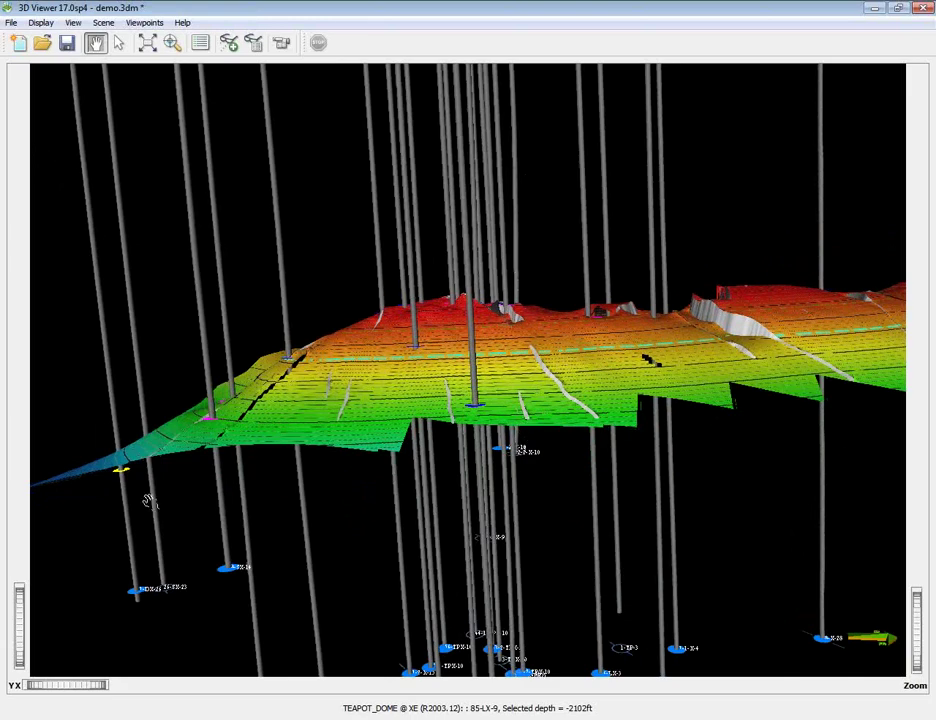
{"action": "left_click_drag", "start_coordinate": [298, 430], "coordinate": [135, 455]}
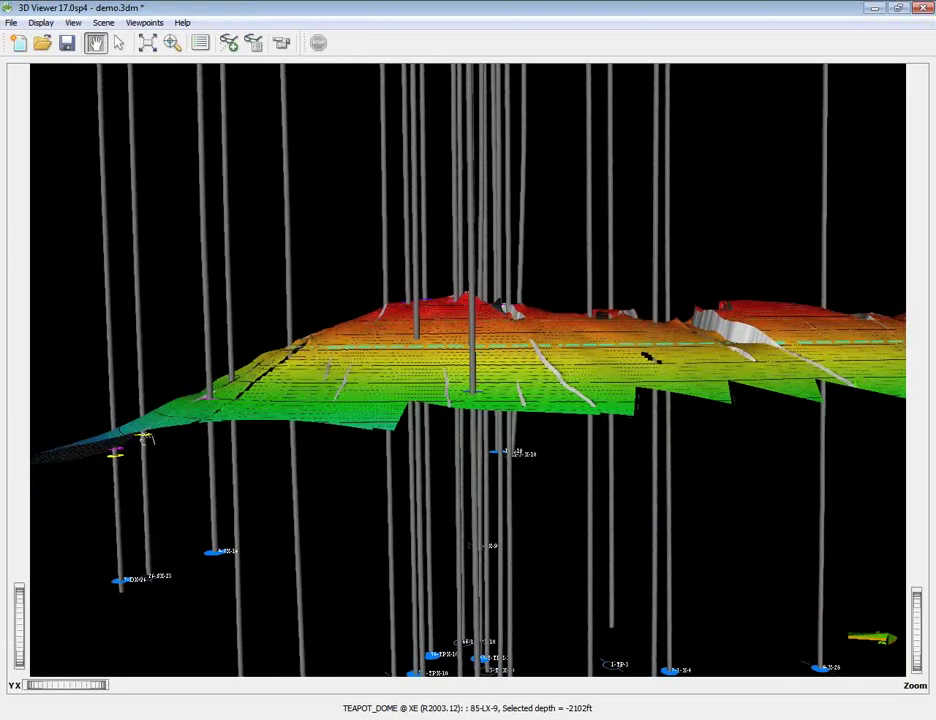
{"action": "left_click_drag", "start_coordinate": [348, 225], "coordinate": [344, 280]}
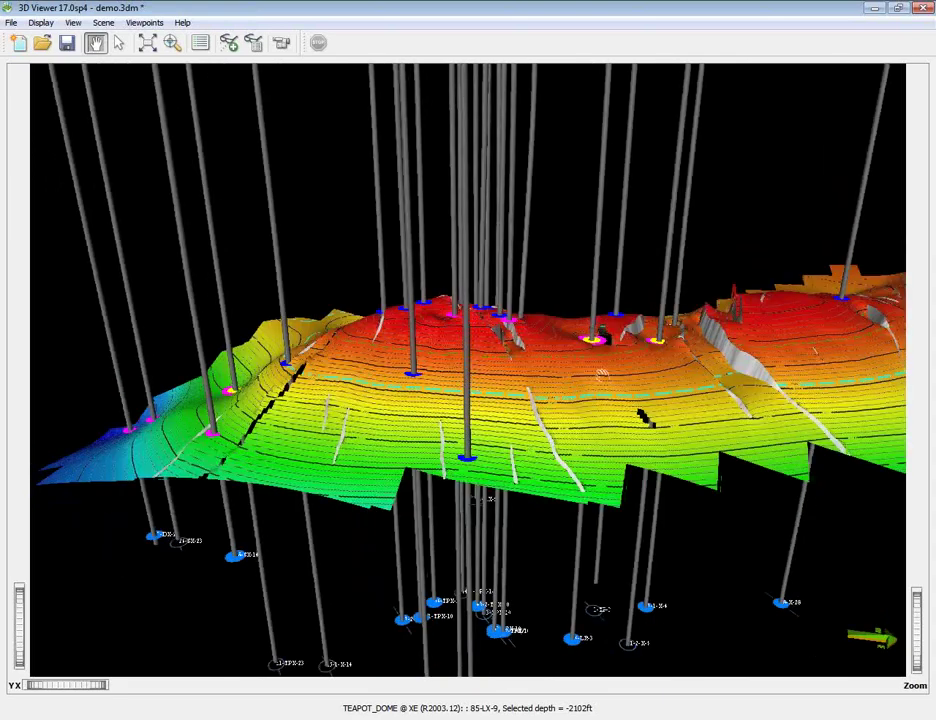
{"action": "left_click_drag", "start_coordinate": [441, 273], "coordinate": [519, 390]}
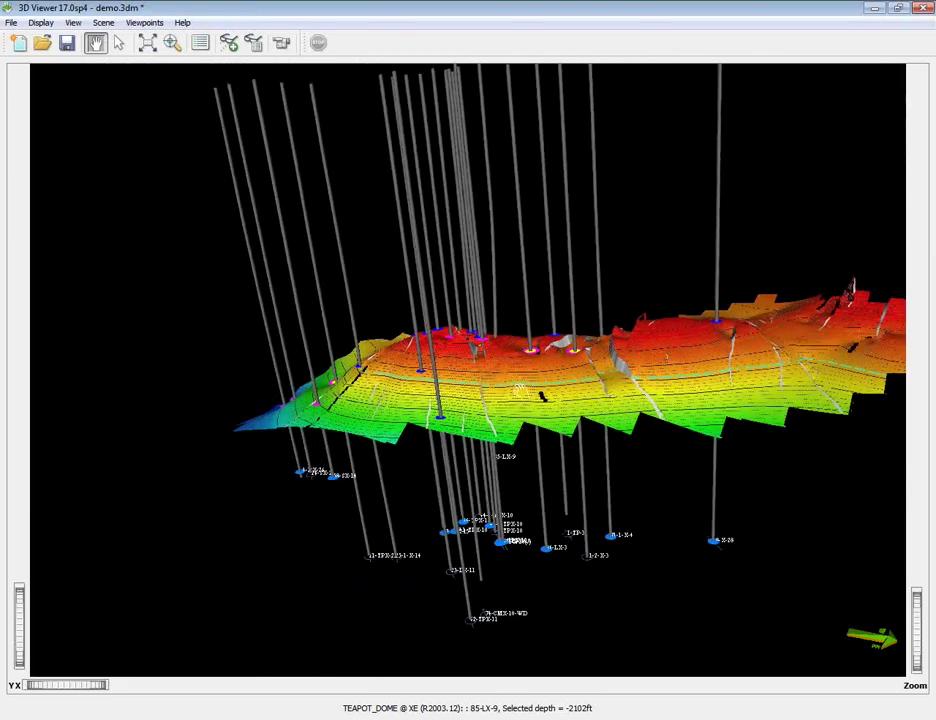
{"action": "left_click_drag", "start_coordinate": [541, 398], "coordinate": [795, 317]}
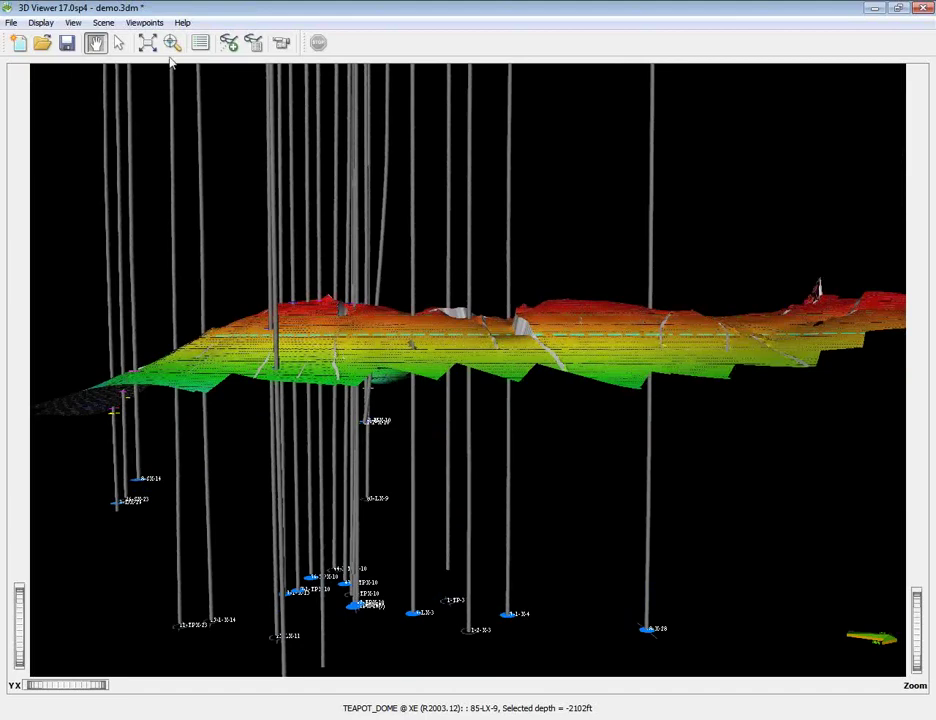
- Set the scene's vertical exaggeration factor to 1 and orbit to examine the unexaggerated surface and wells
{"action": "left_click", "coordinate": [105, 23]}
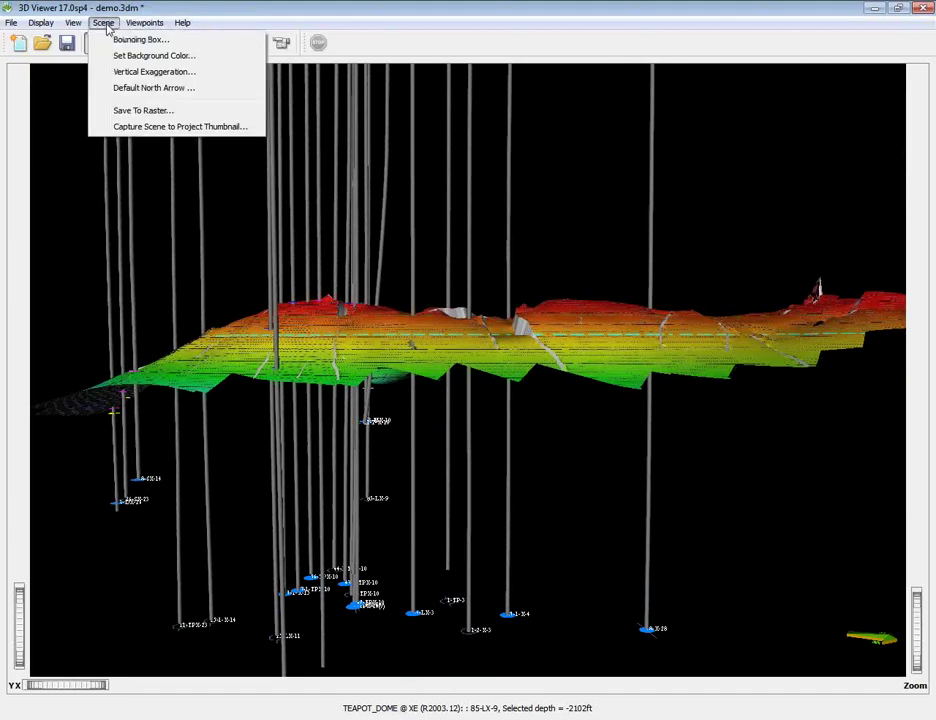
{"action": "left_click", "coordinate": [119, 71]}
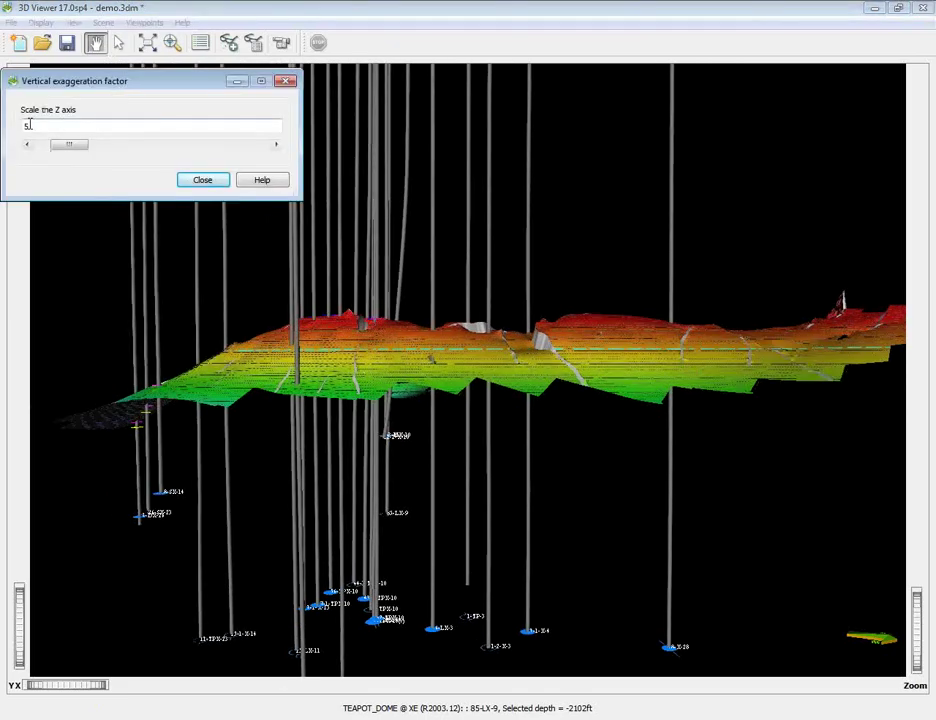
{"action": "left_click", "coordinate": [38, 144]}
{"action": "left_click", "coordinate": [38, 144]}
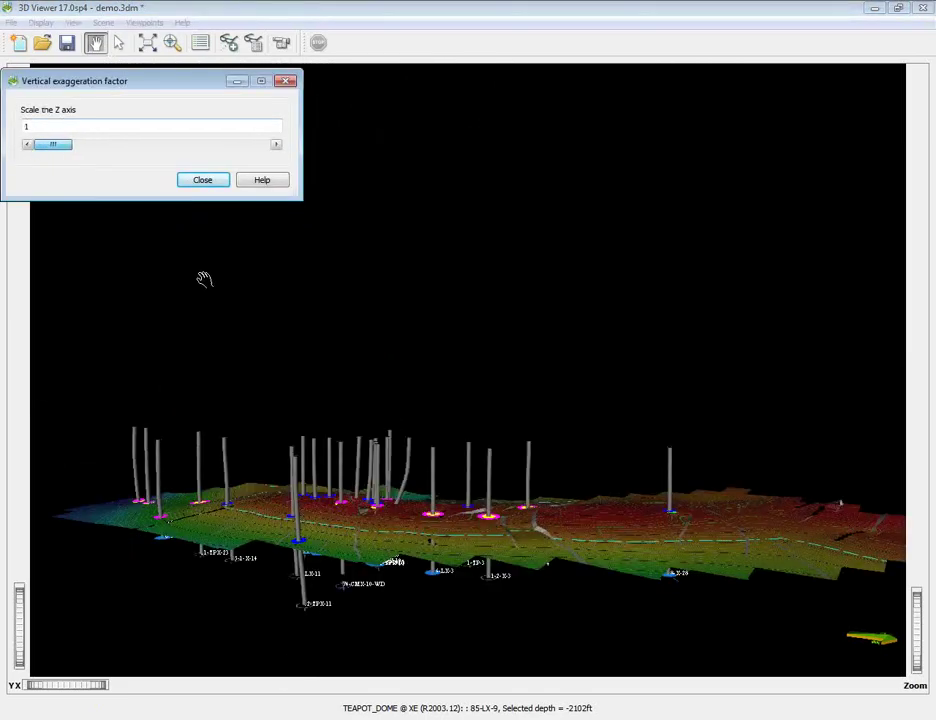
{"action": "left_click_drag", "start_coordinate": [204, 279], "coordinate": [437, 537]}
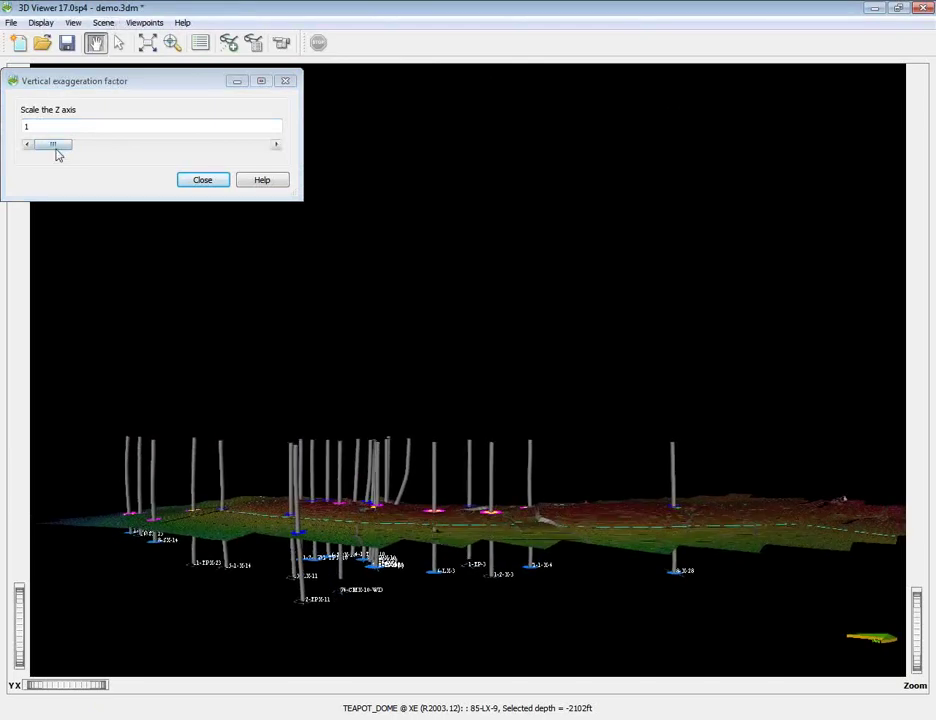
- Set the scene's vertical exaggeration factor to 5
{"action": "left_click_drag", "start_coordinate": [55, 149], "coordinate": [67, 146]}
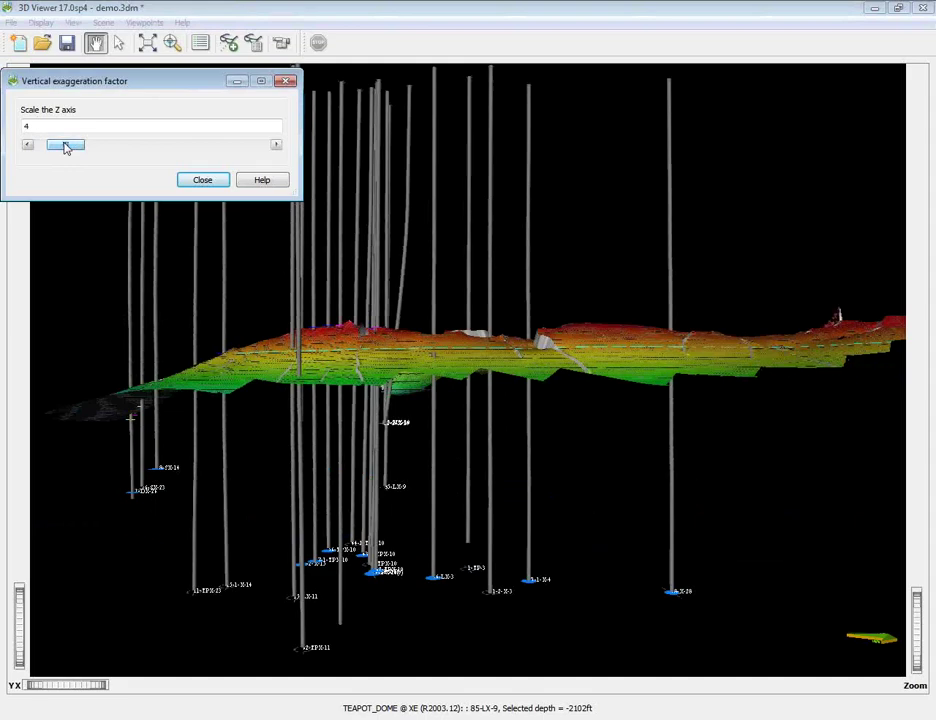
{"action": "left_click", "coordinate": [275, 146]}
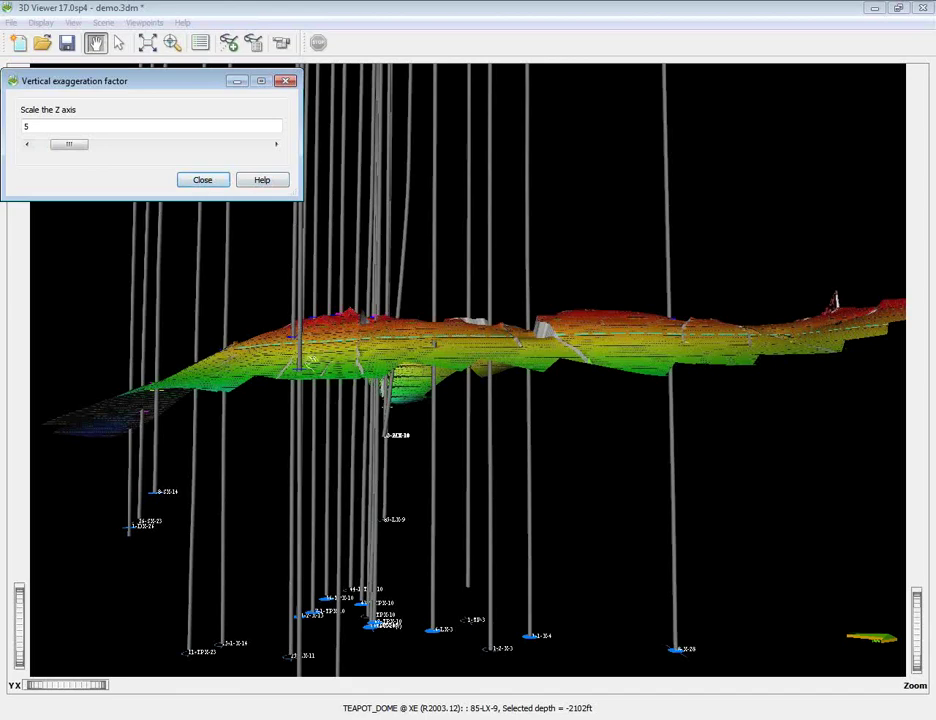
{"action": "left_click", "coordinate": [202, 181]}
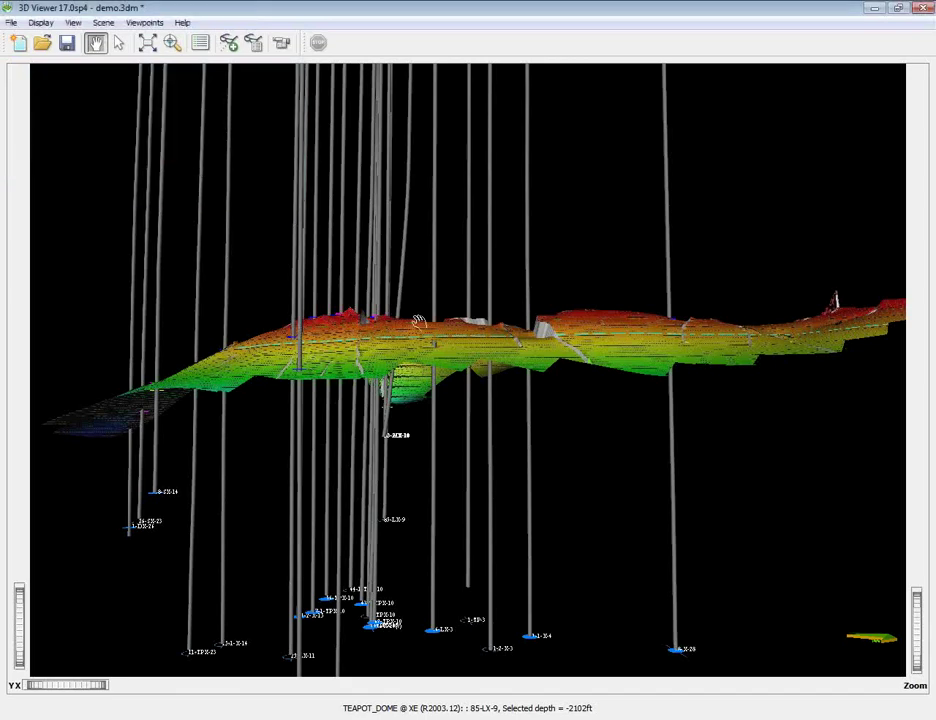
- Orbit to a north-up view looking down on the topography grid and zoom in on the draped basemap wells
{"action": "left_click_drag", "start_coordinate": [262, 222], "coordinate": [359, 366]}
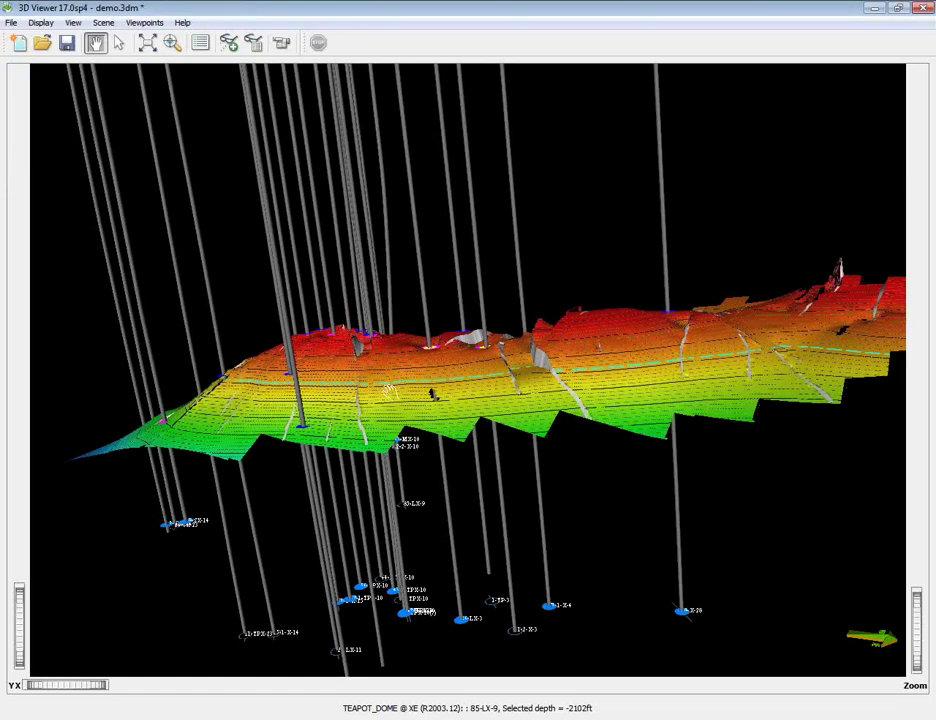
{"action": "scroll", "coordinate": [389, 390], "scroll_direction": "down", "scroll_amount": 2}
{"action": "scroll", "coordinate": [537, 291], "scroll_direction": "down", "scroll_amount": 3}
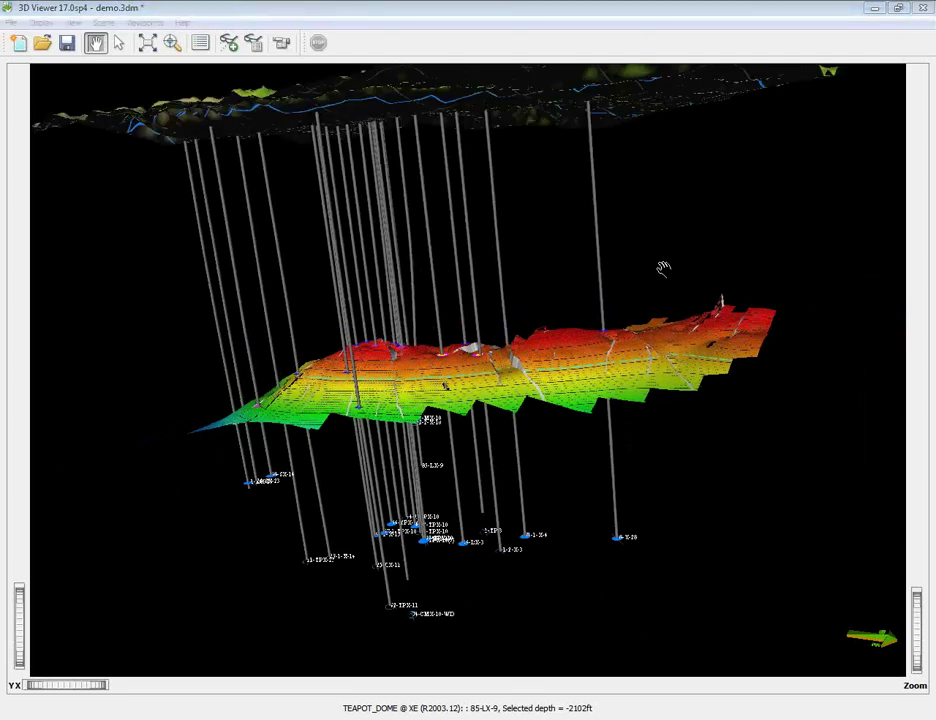
{"action": "left_click_drag", "start_coordinate": [765, 272], "coordinate": [640, 465]}
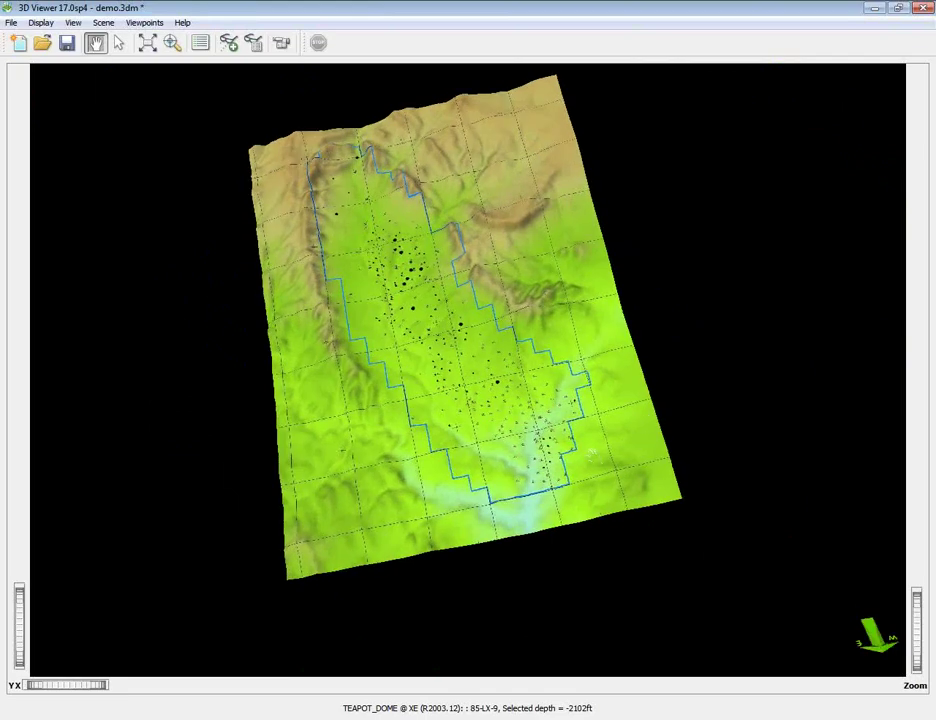
{"action": "left_click_drag", "start_coordinate": [274, 578], "coordinate": [640, 475]}
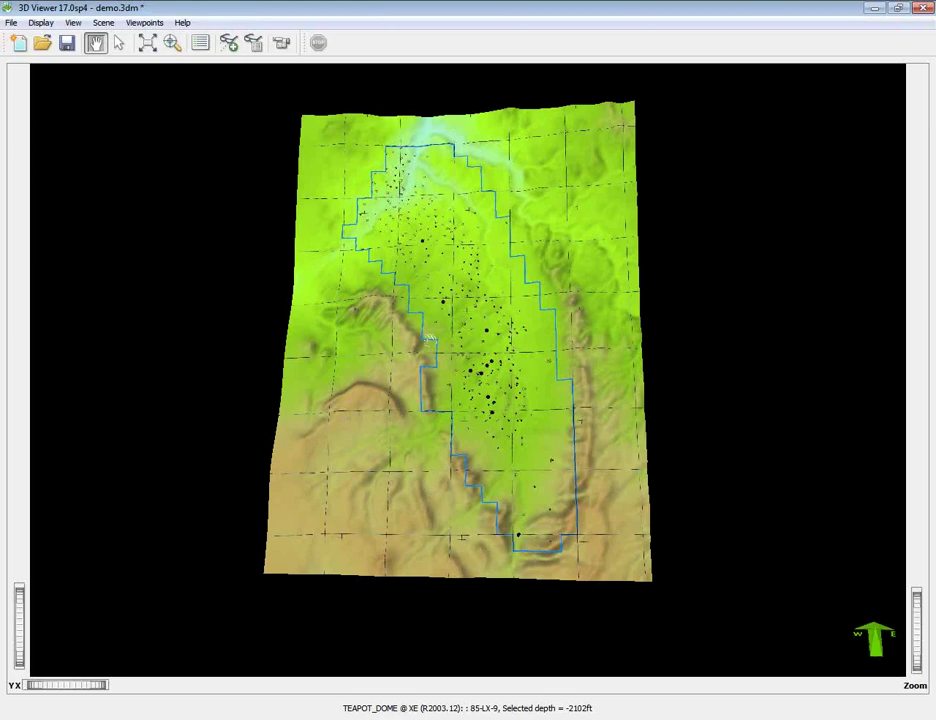
{"action": "scroll", "coordinate": [487, 396], "scroll_direction": "up", "scroll_amount": 5}
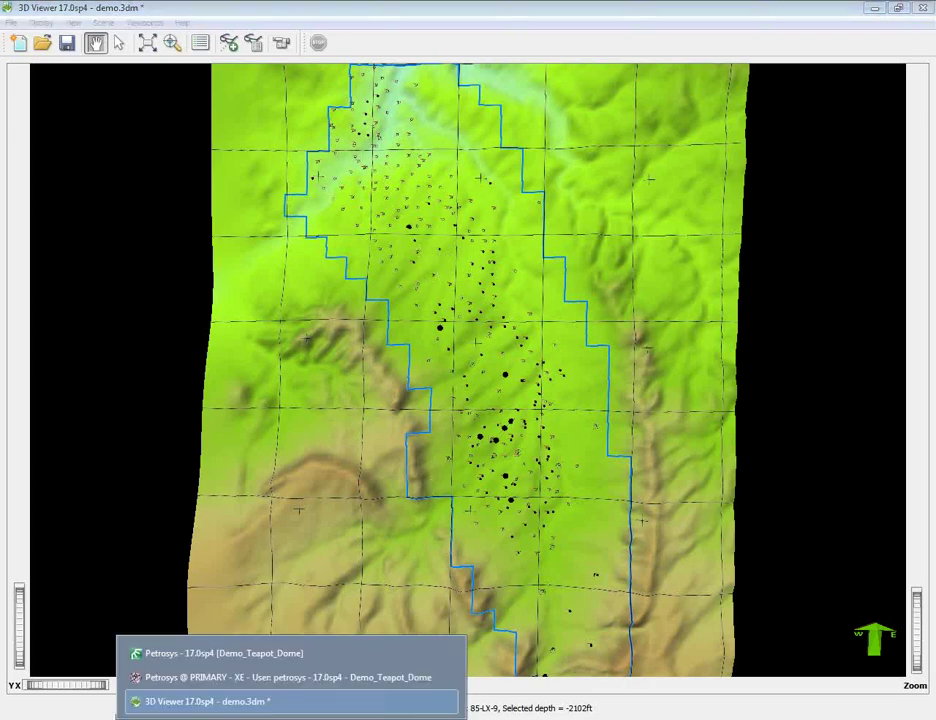
- Switch to the Petrosys mapping window, open basemap.dbm, hide its OpenWorks wells layer, and save the map
{"action": "left_click", "coordinate": [272, 678]}
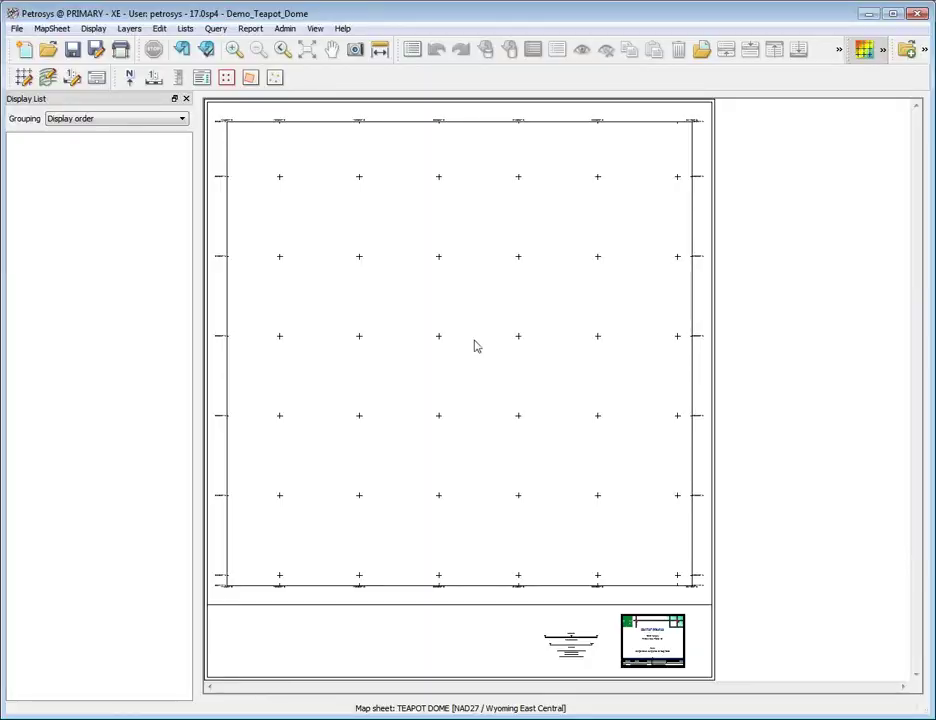
{"action": "left_click", "coordinate": [48, 49]}
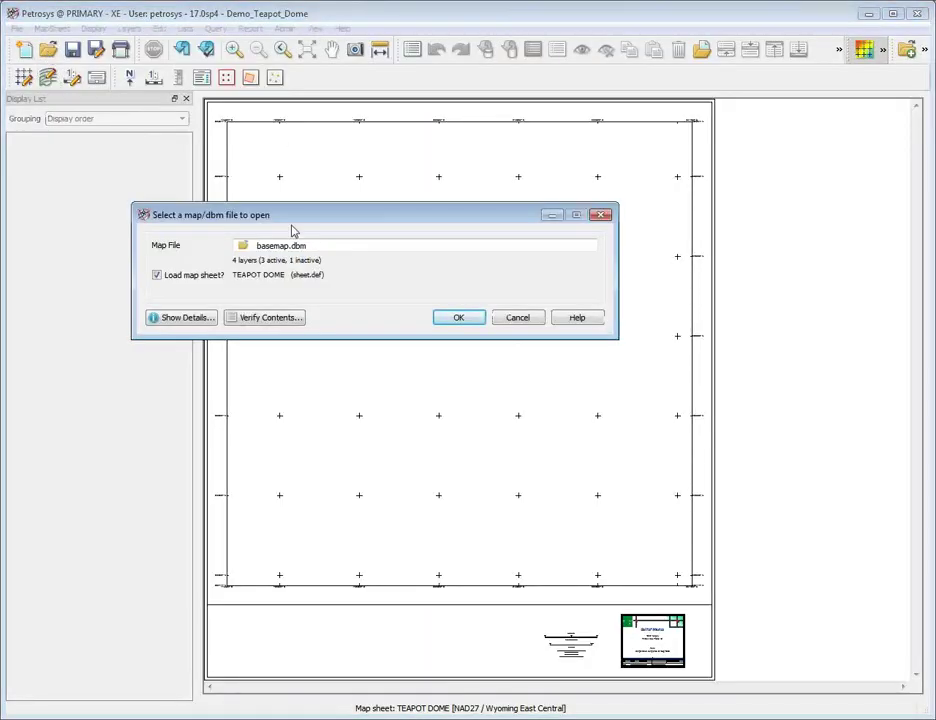
{"action": "left_click", "coordinate": [458, 317]}
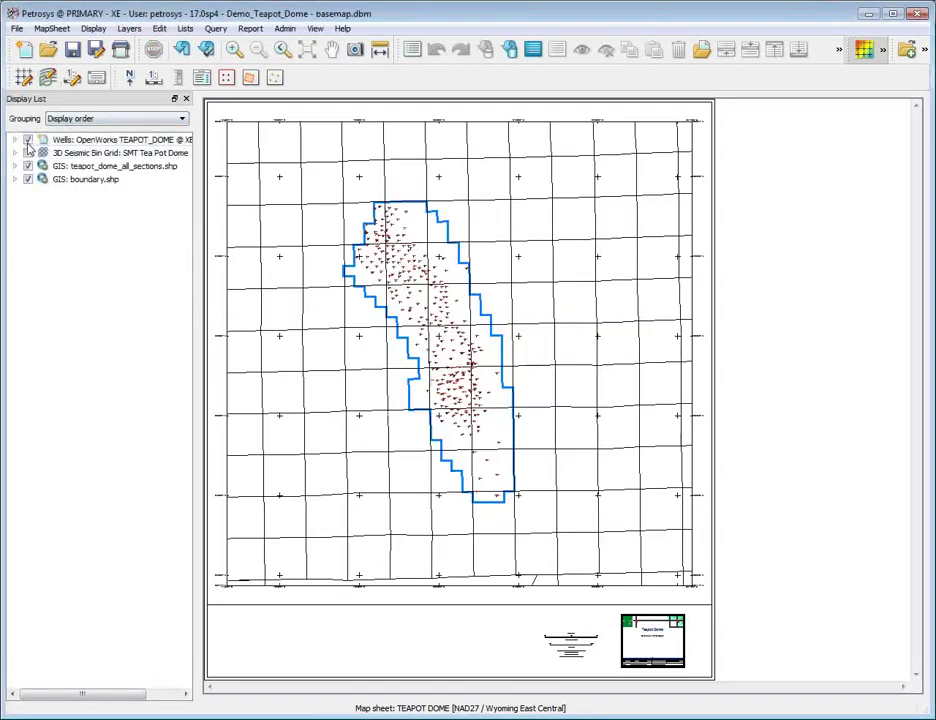
{"action": "left_click", "coordinate": [28, 140]}
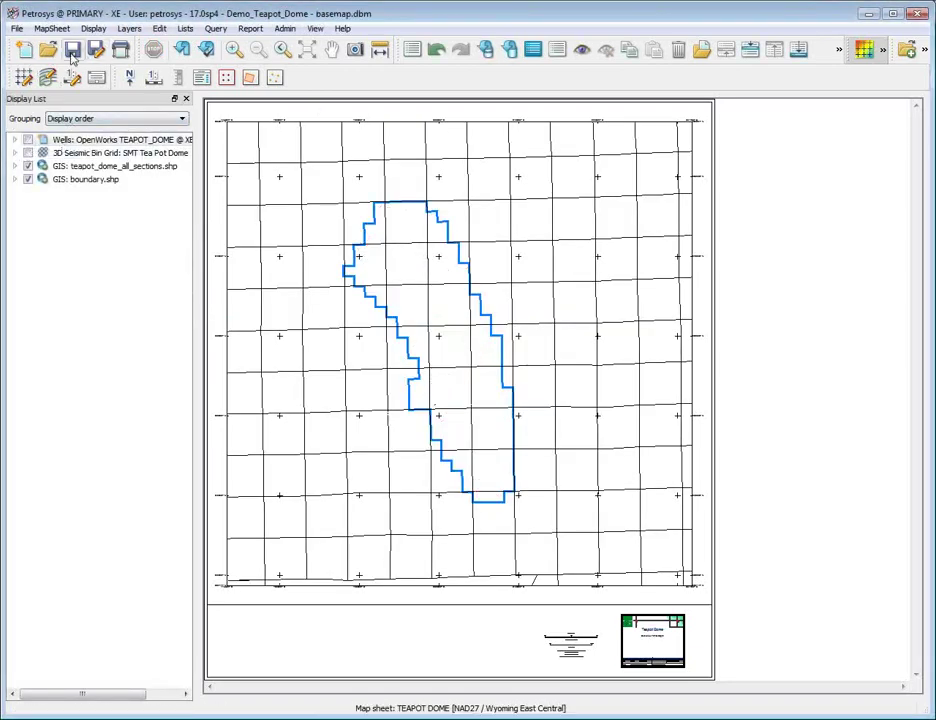
{"action": "left_click", "coordinate": [868, 13]}
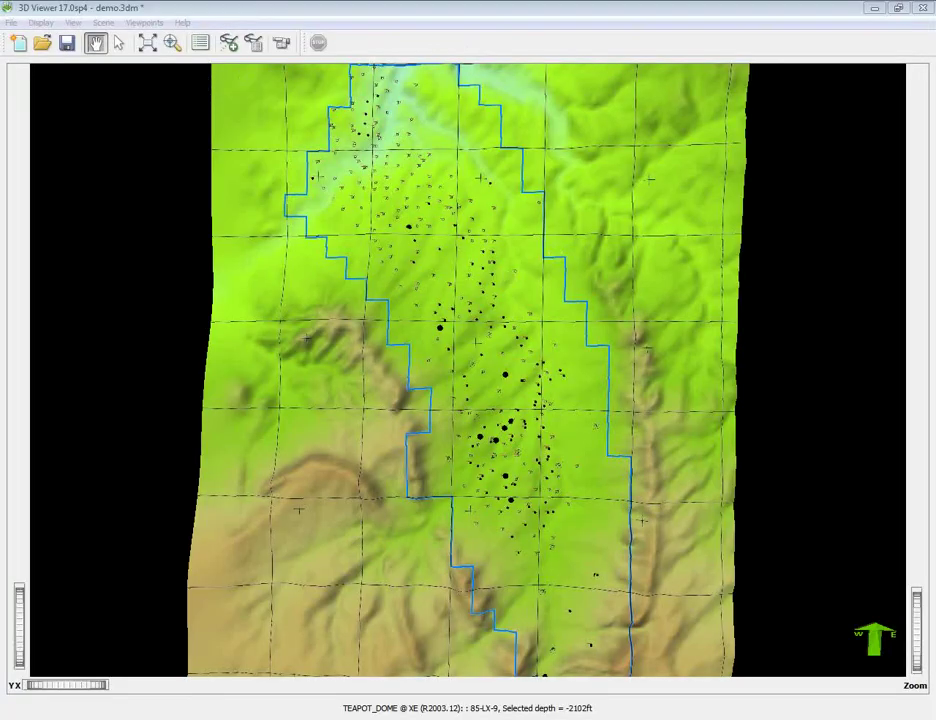
- Select the basemap.dbm map file in the 3D Display List and update it from its source
{"action": "left_click_drag", "start_coordinate": [894, 173], "coordinate": [393, 170]}
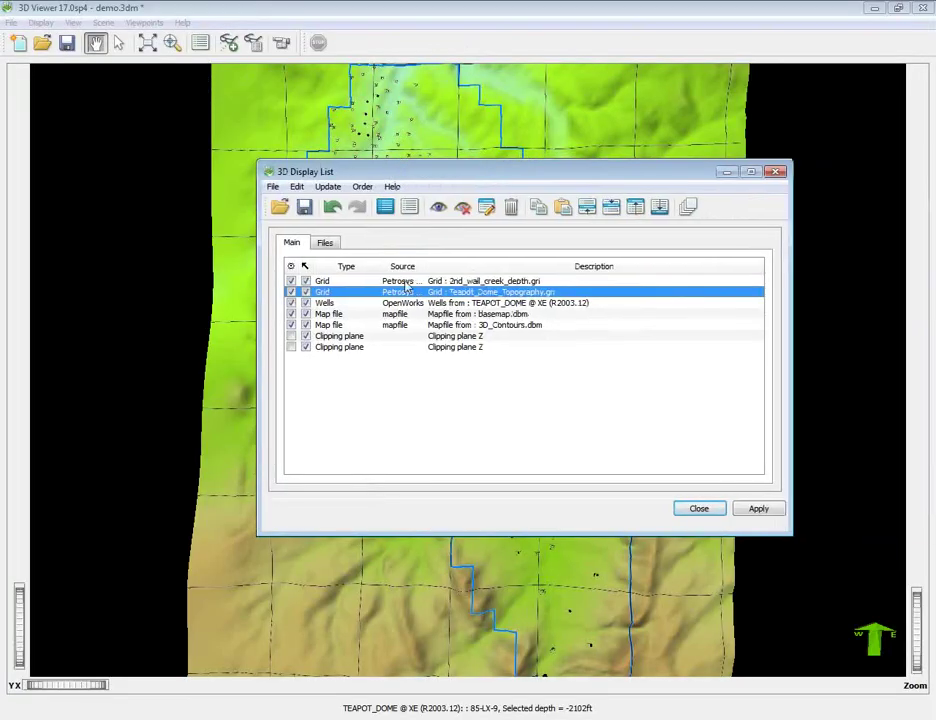
{"action": "left_click", "coordinate": [362, 325]}
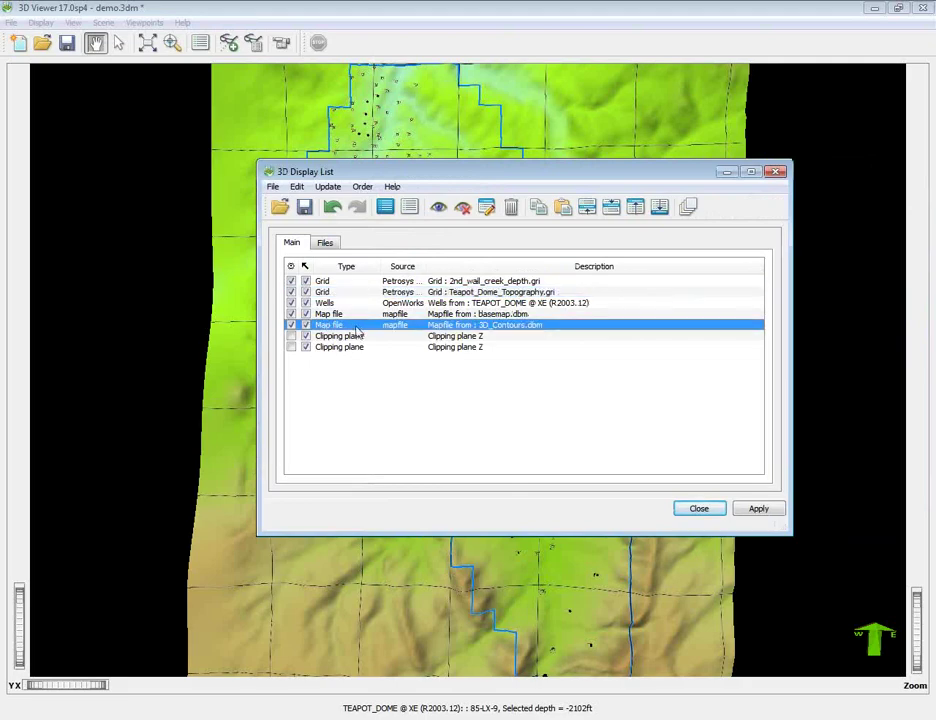
{"action": "left_click", "coordinate": [365, 315]}
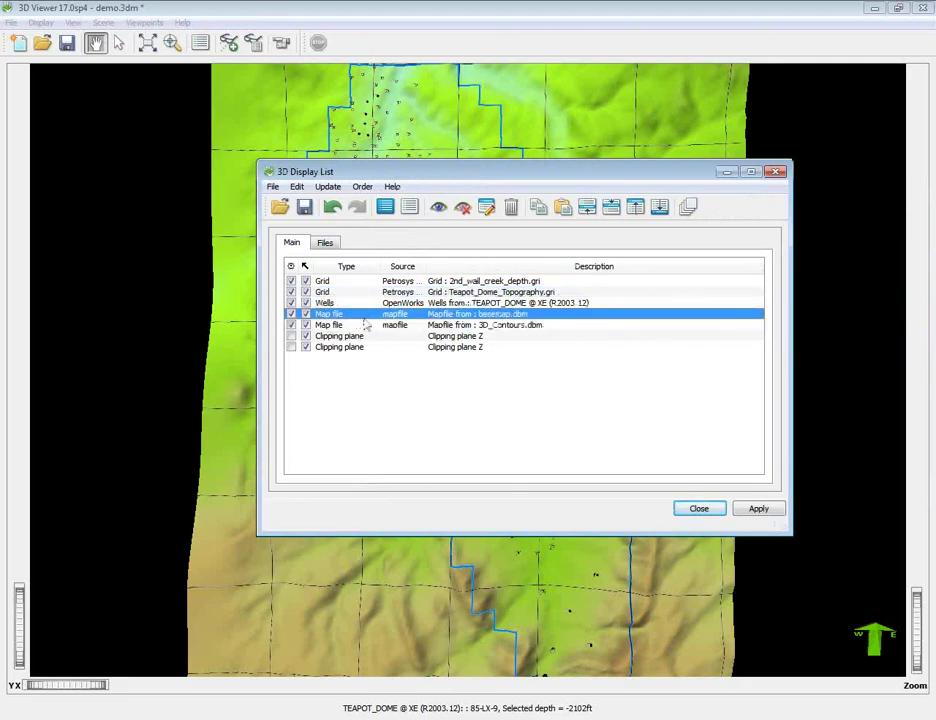
{"action": "left_click", "coordinate": [328, 187]}
{"action": "left_click", "coordinate": [345, 204]}
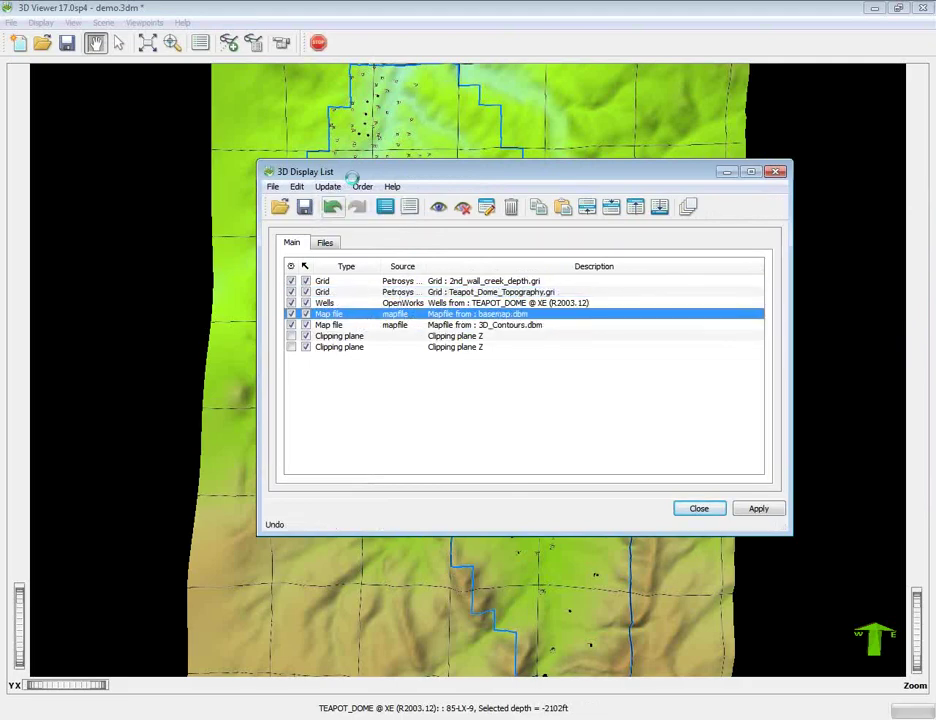
{"action": "left_click_drag", "start_coordinate": [353, 178], "coordinate": [935, 176]}
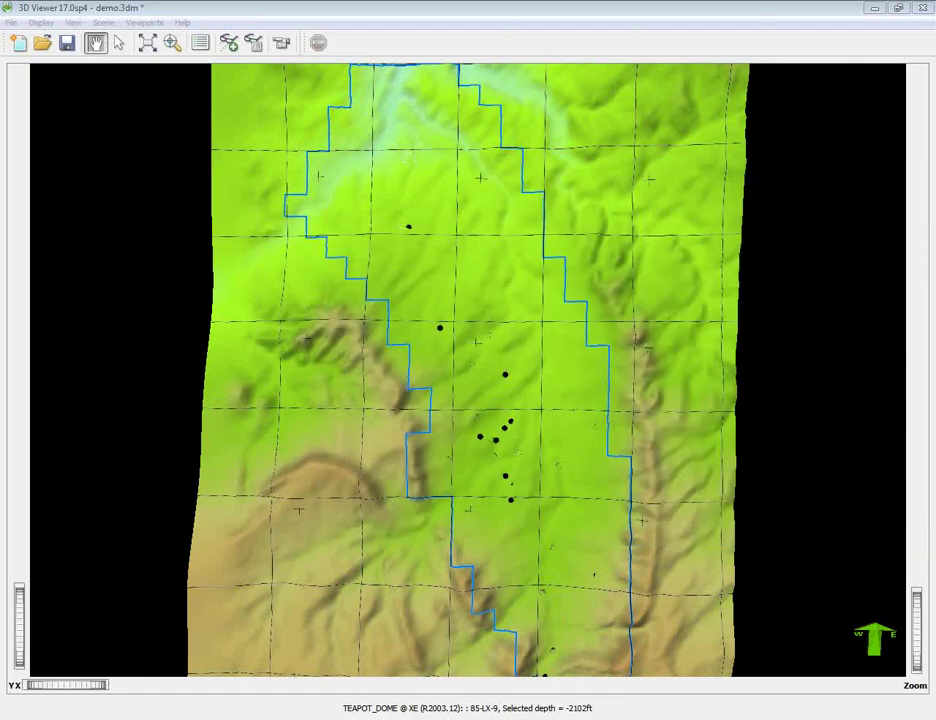
- Orbit the scene to examine the draped topography together with the wells and depth surface beneath it
{"action": "left_click_drag", "start_coordinate": [466, 337], "coordinate": [380, 192]}
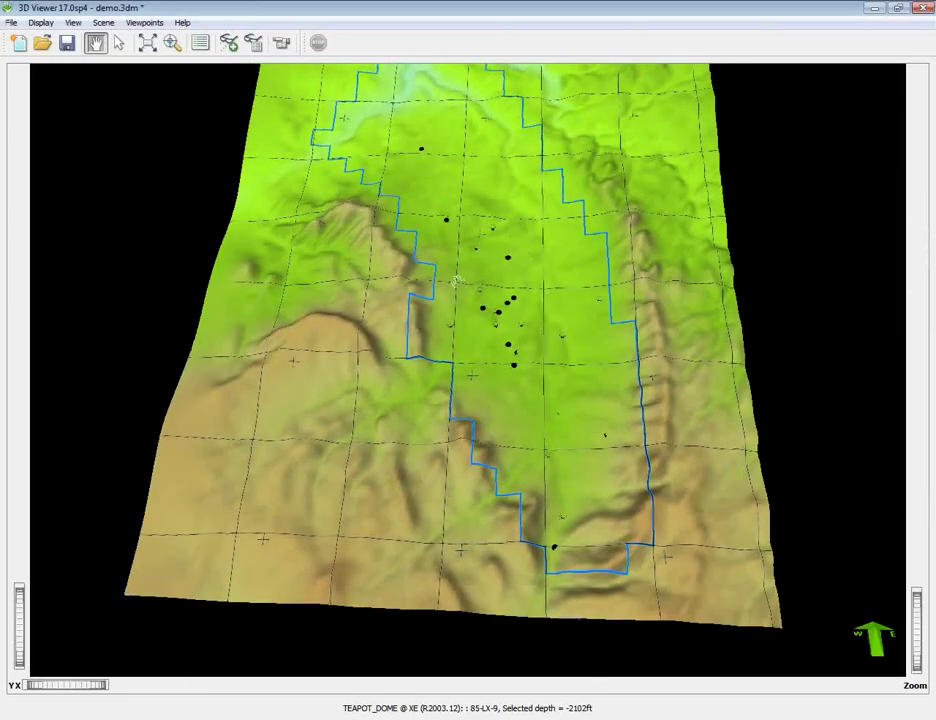
{"action": "left_click_drag", "start_coordinate": [553, 341], "coordinate": [535, 332]}
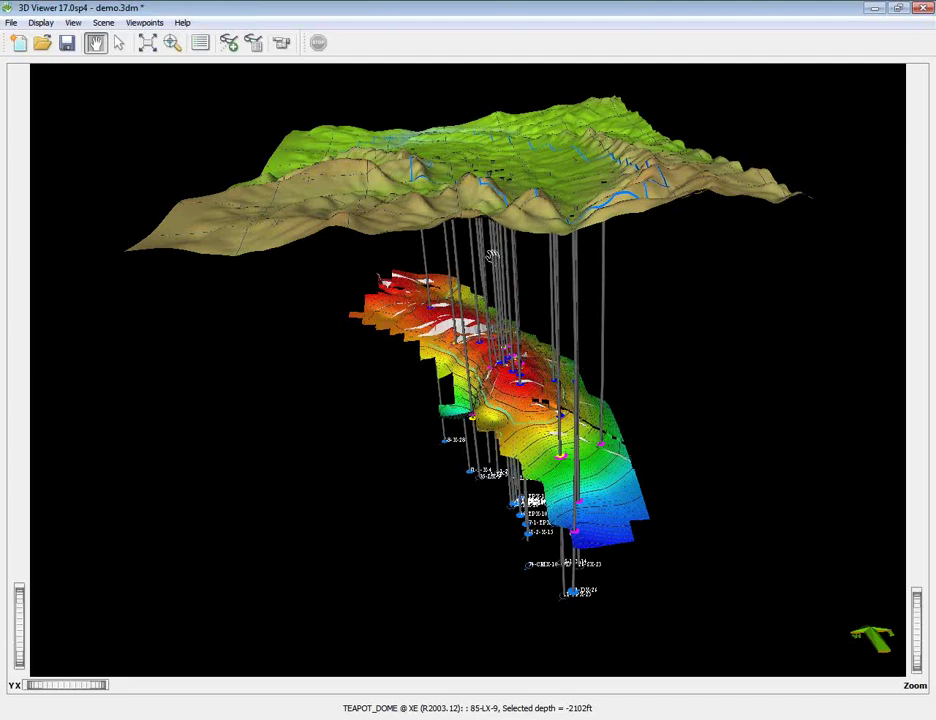
{"action": "left_click_drag", "start_coordinate": [337, 144], "coordinate": [466, 305]}
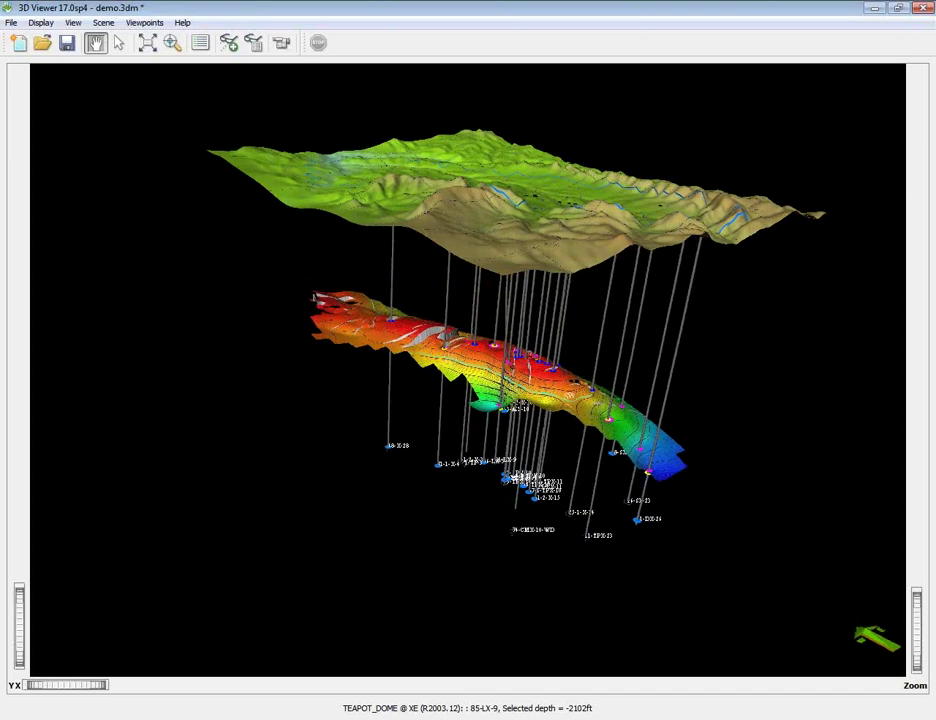
- Examine the well paths between the topography grid and the depth surface from low and oblique angles
{"action": "left_click_drag", "start_coordinate": [395, 211], "coordinate": [352, 190]}
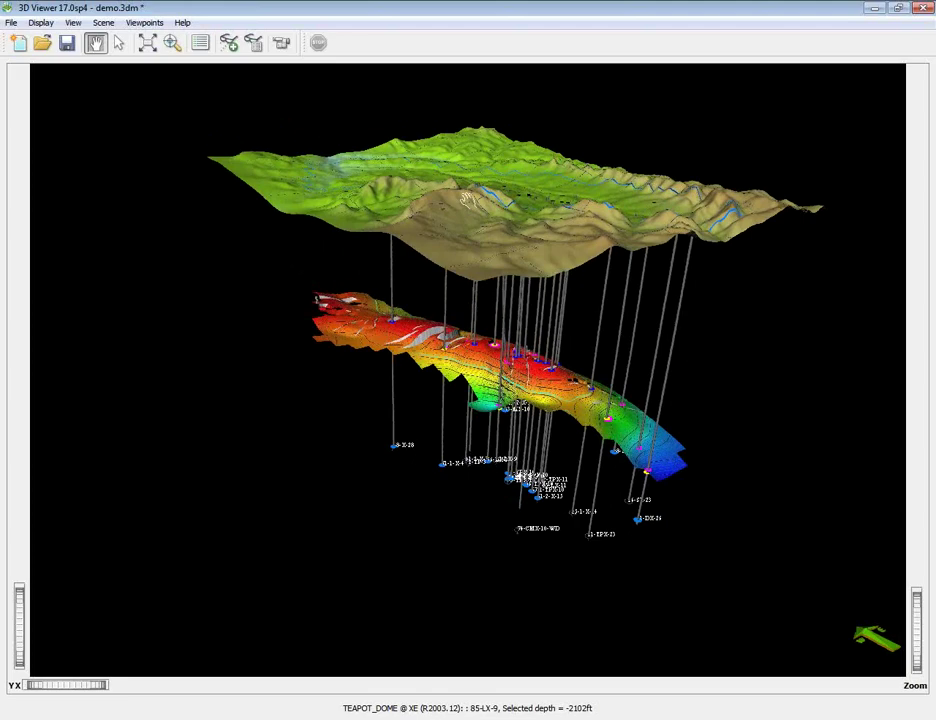
{"action": "left_click_drag", "start_coordinate": [373, 162], "coordinate": [522, 317]}
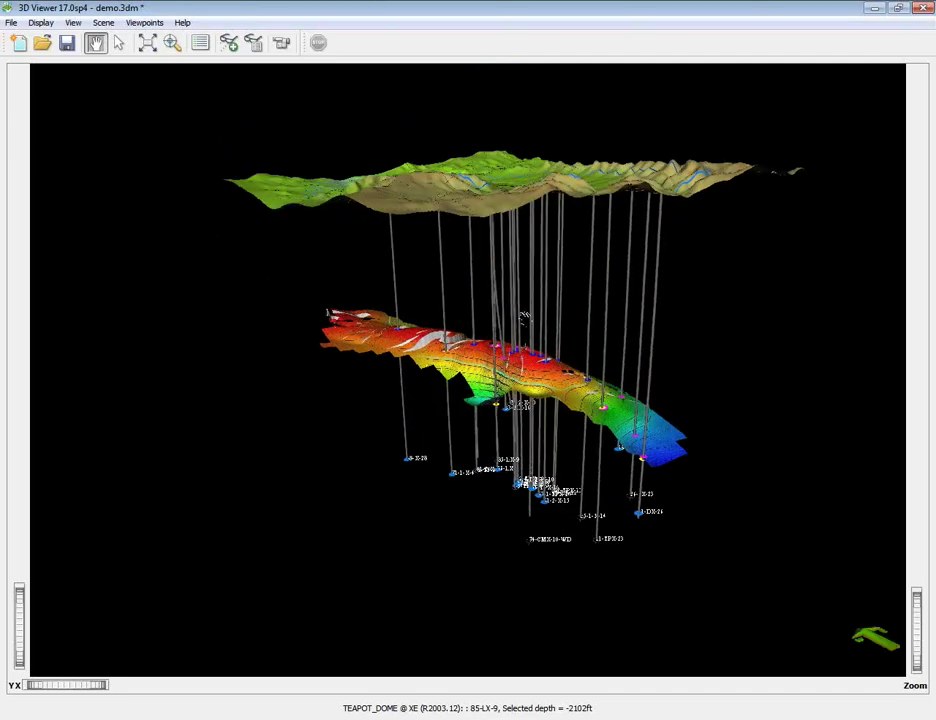
{"action": "left_click_drag", "start_coordinate": [644, 336], "coordinate": [562, 342]}
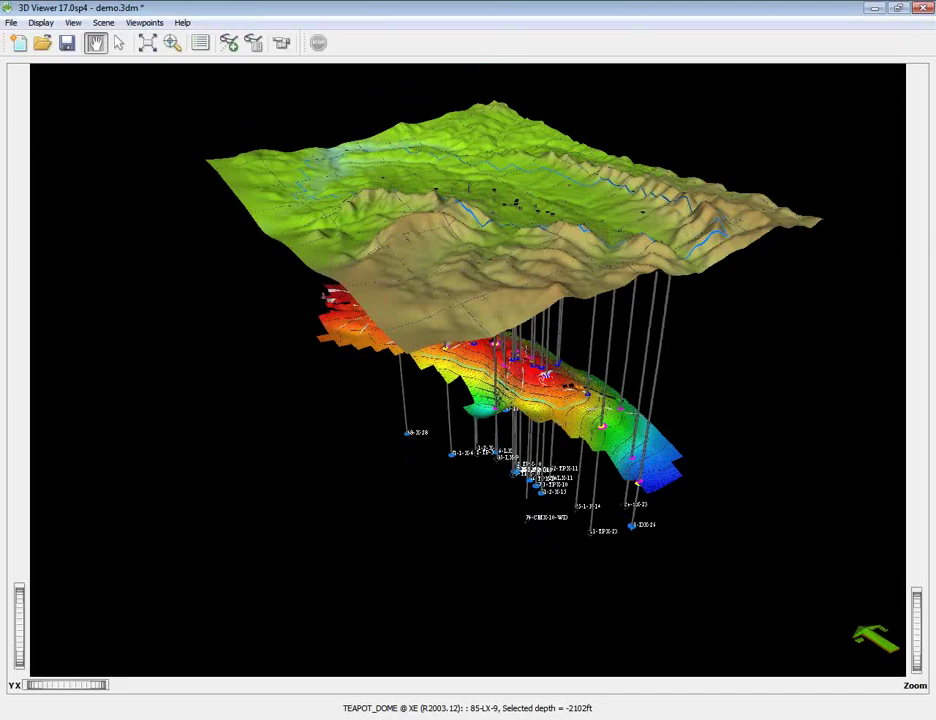
{"action": "left_click_drag", "start_coordinate": [627, 357], "coordinate": [343, 403]}
{"action": "left_click_drag", "start_coordinate": [289, 322], "coordinate": [312, 306]}
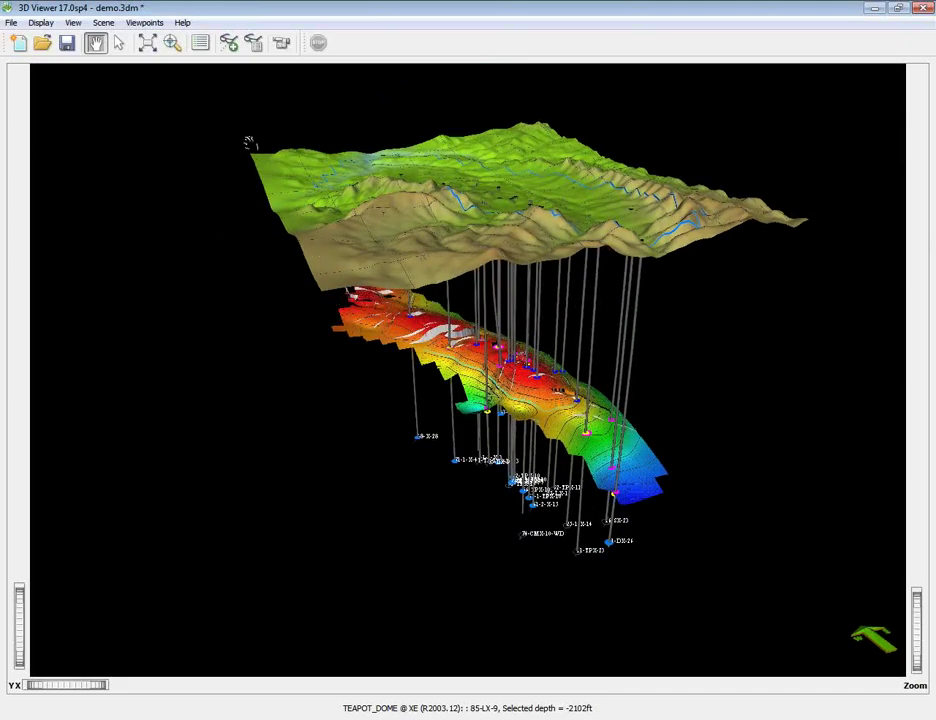
{"action": "left_click", "coordinate": [108, 24]}
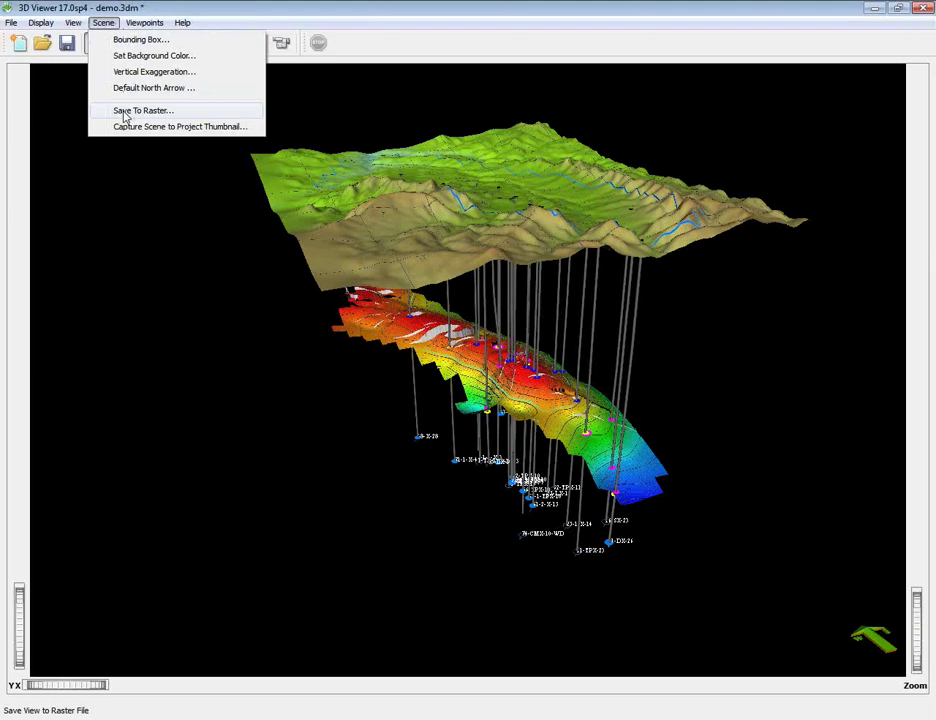
{"action": "mouse_move", "coordinate": [152, 24]}
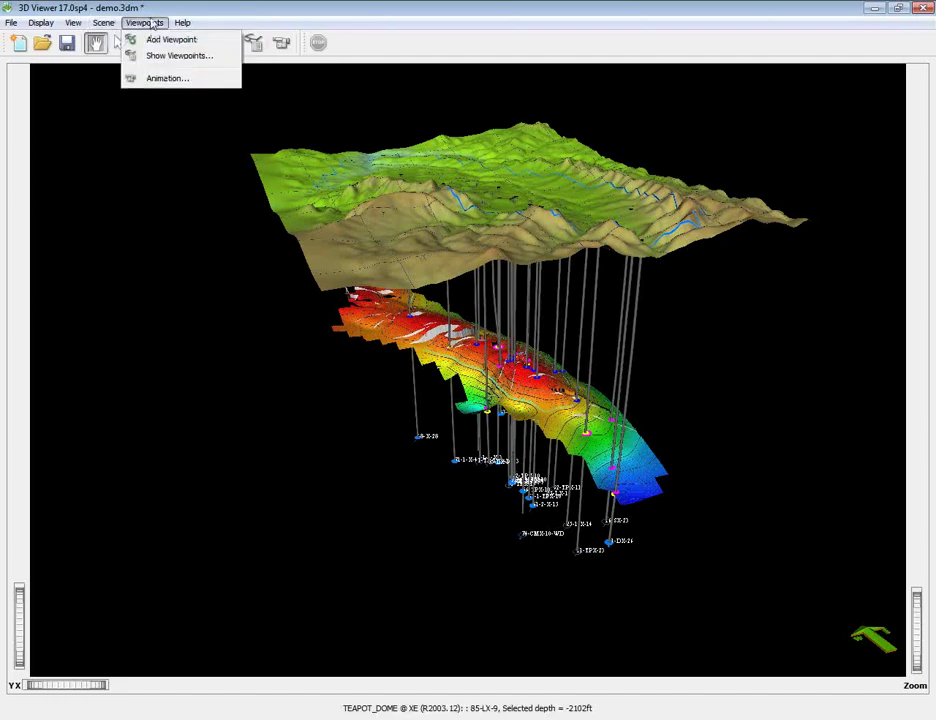
{"action": "mouse_move", "coordinate": [114, 25]}
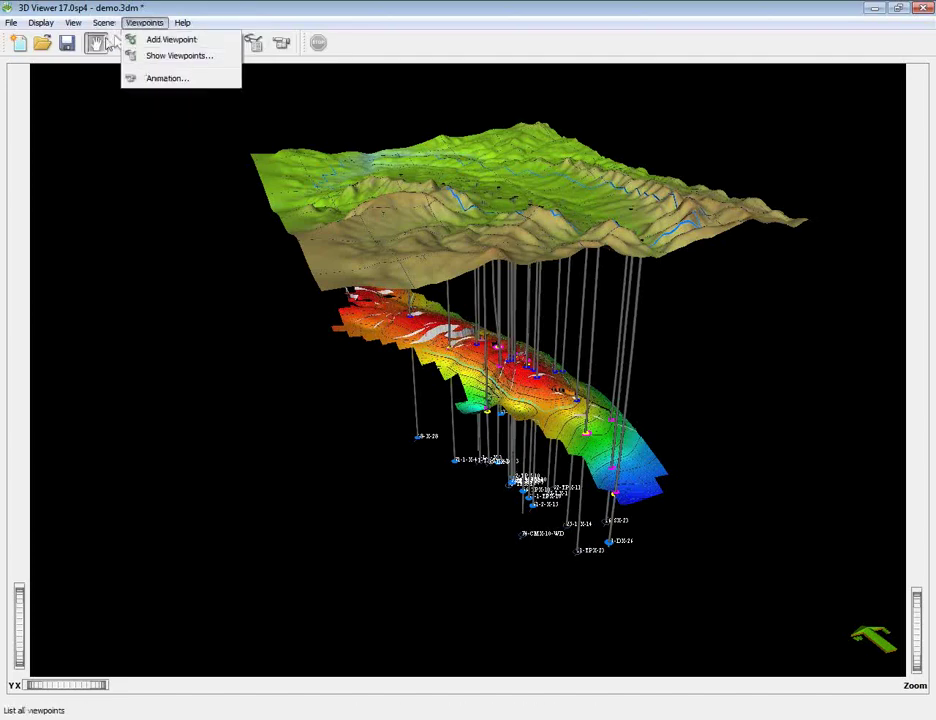
{"action": "left_click", "coordinate": [100, 28]}
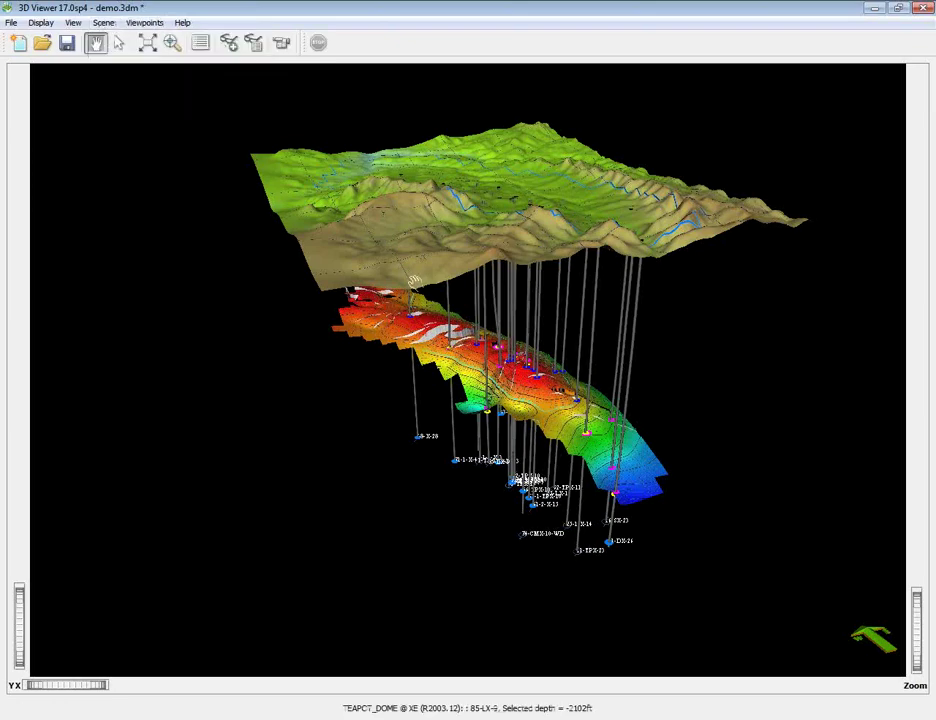
- Remove the basemap.dbm map file from the 3D Display List and clear the list away from the scene
{"action": "left_click_drag", "start_coordinate": [305, 207], "coordinate": [483, 388]}
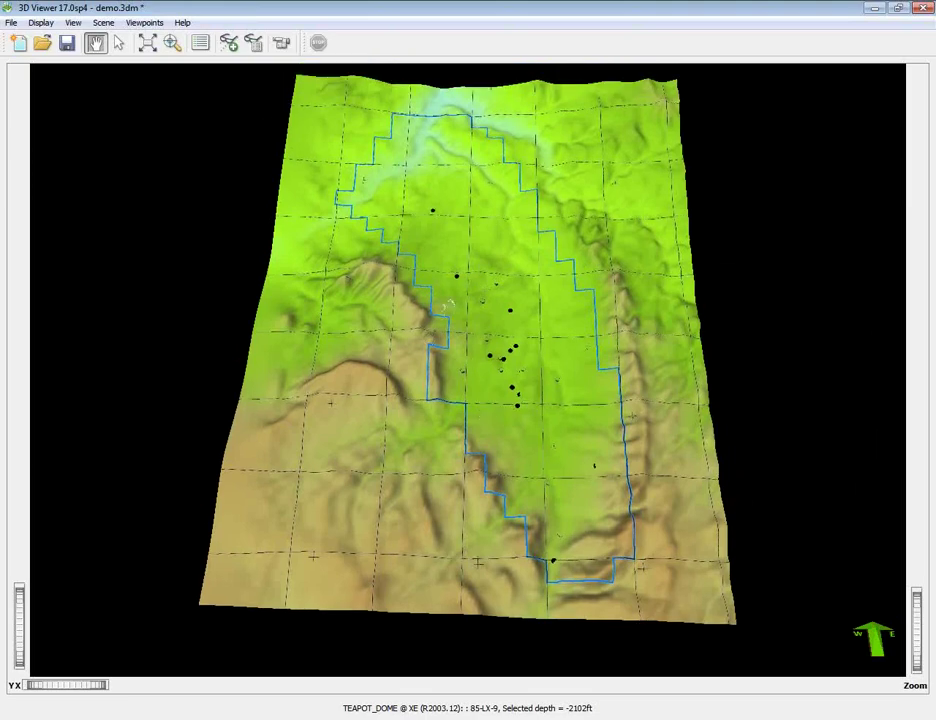
{"action": "left_click_drag", "start_coordinate": [456, 336], "coordinate": [433, 337]}
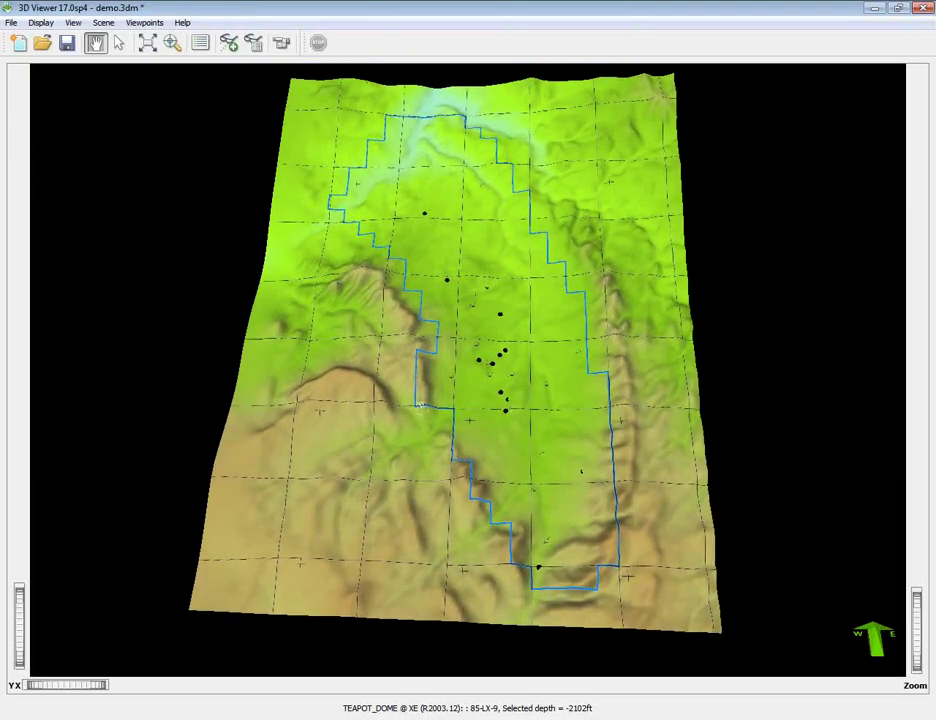
{"action": "double_click", "coordinate": [426, 408]}
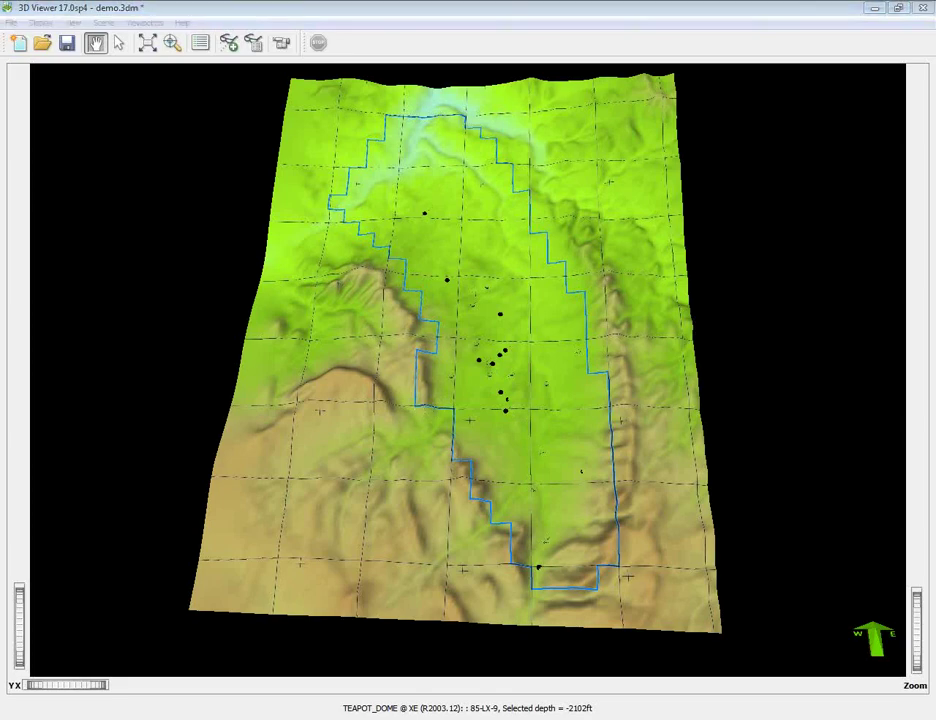
{"action": "left_click_drag", "start_coordinate": [741, 177], "coordinate": [935, 262]}
{"action": "left_click", "coordinate": [200, 42]}
{"action": "left_click_drag", "start_coordinate": [548, 230], "coordinate": [475, 197]}
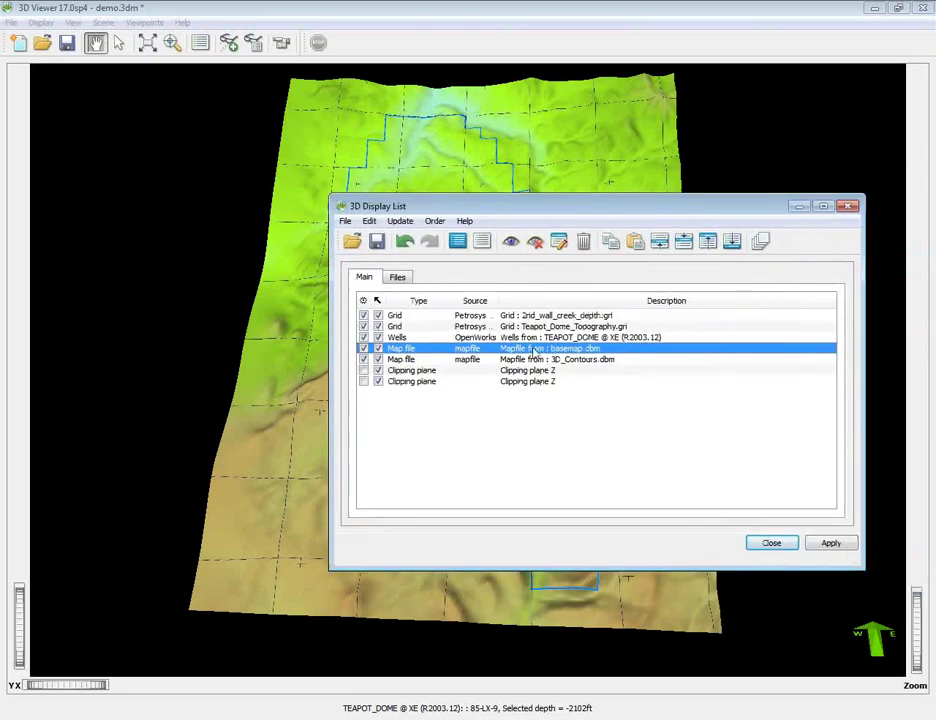
{"action": "left_click", "coordinate": [583, 241]}
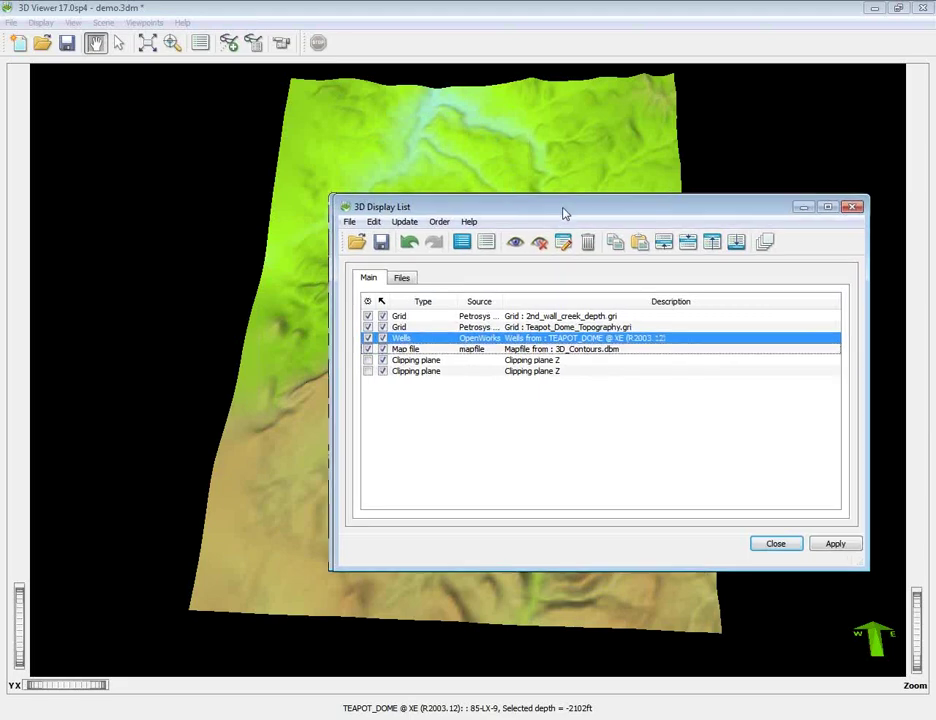
{"action": "left_click_drag", "start_coordinate": [564, 211], "coordinate": [935, 201]}
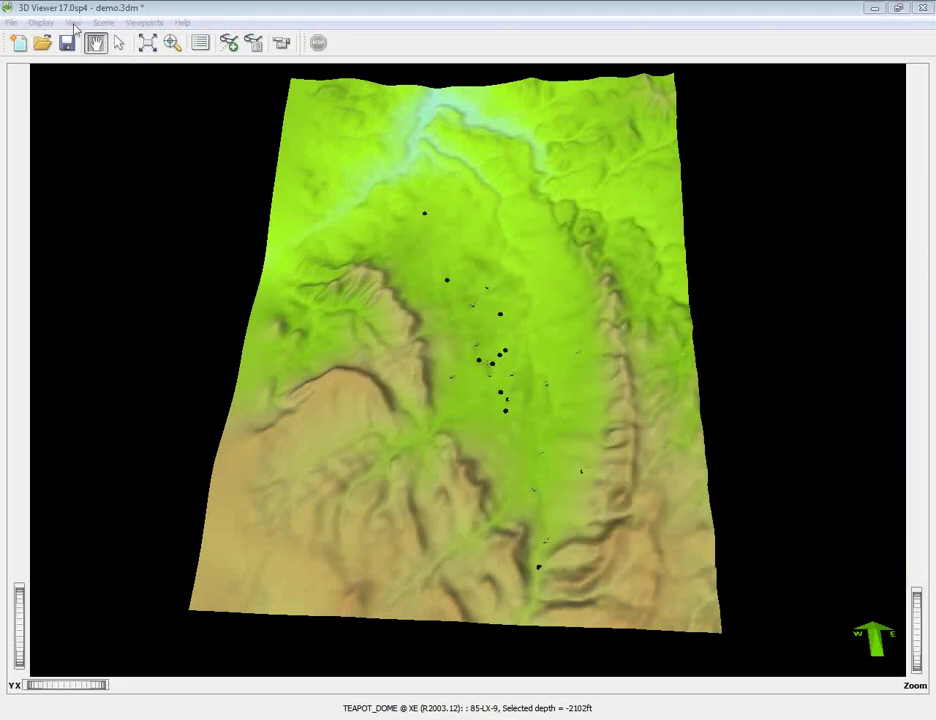
- Start a raster picture display with File as the source and load Teapot_Raster.tif
{"action": "left_click", "coordinate": [35, 22]}
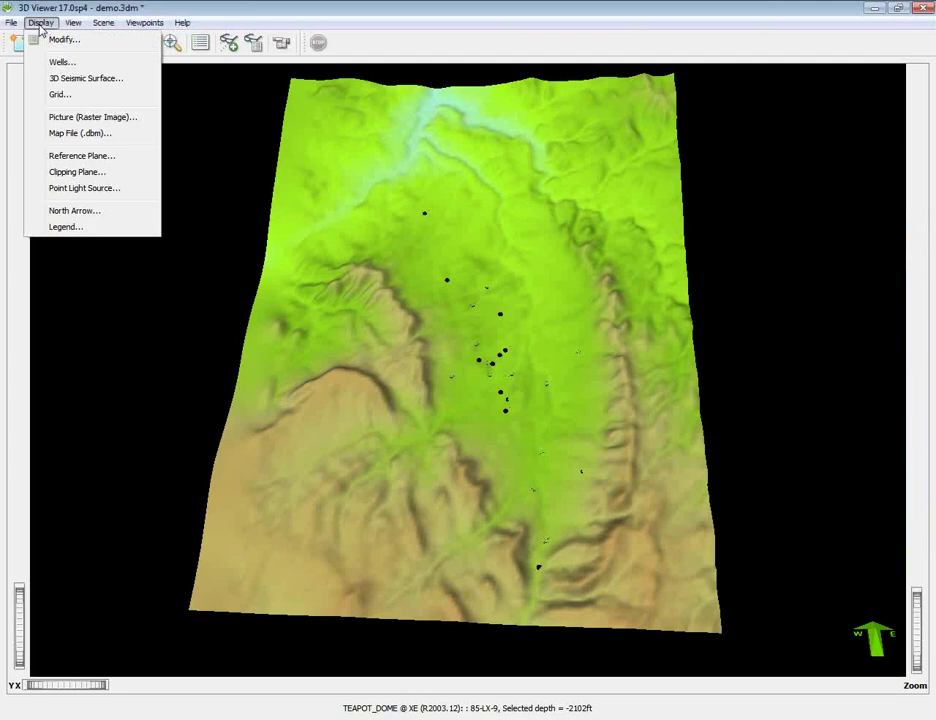
{"action": "left_click", "coordinate": [62, 118]}
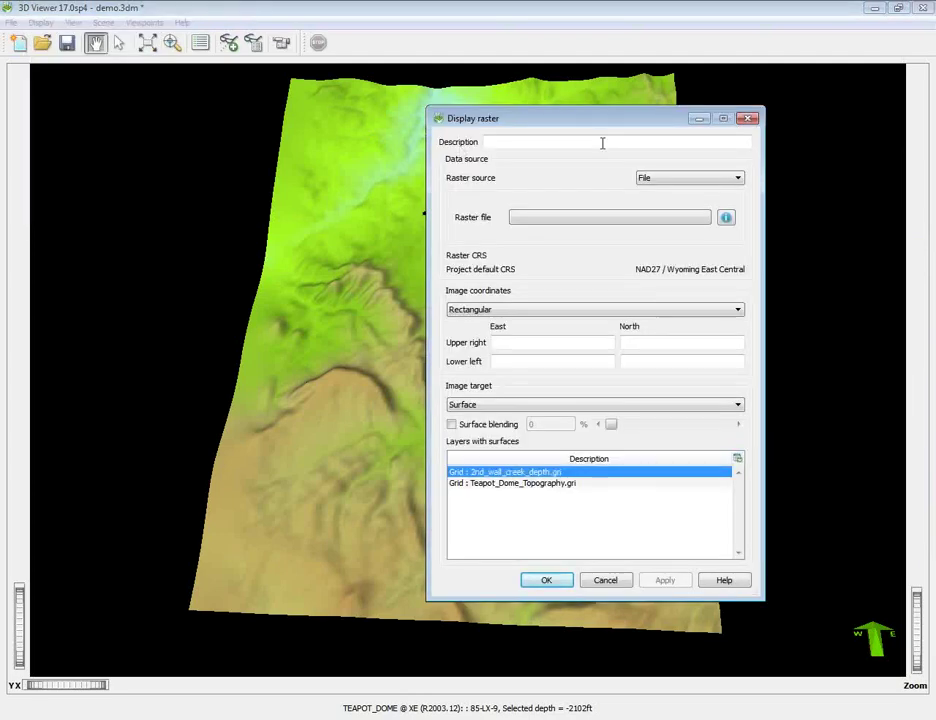
{"action": "left_click", "coordinate": [662, 180]}
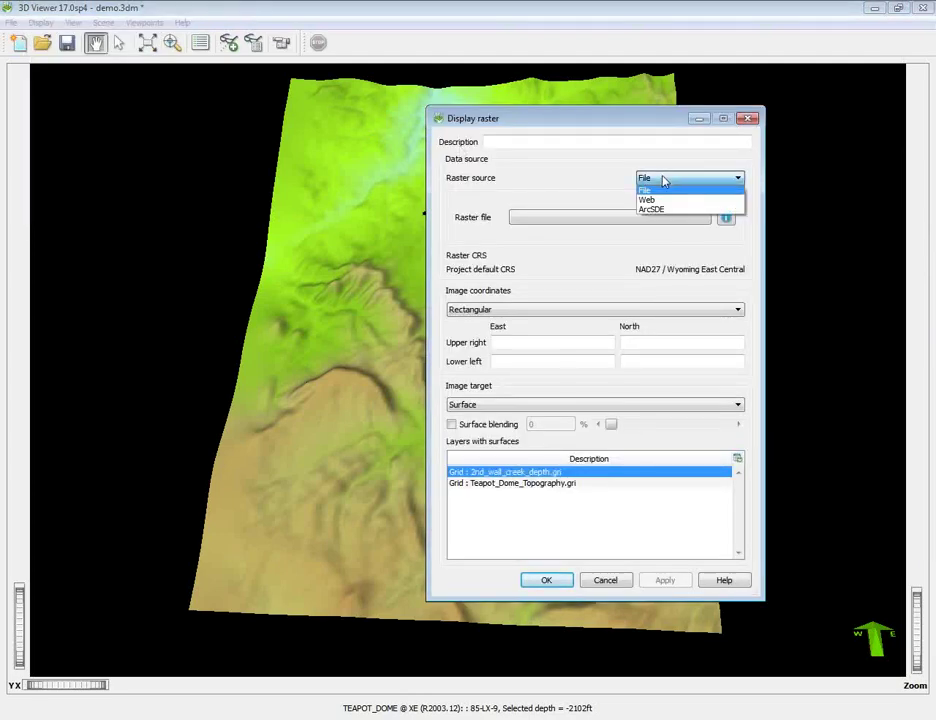
{"action": "left_click", "coordinate": [660, 190]}
{"action": "left_click", "coordinate": [610, 222]}
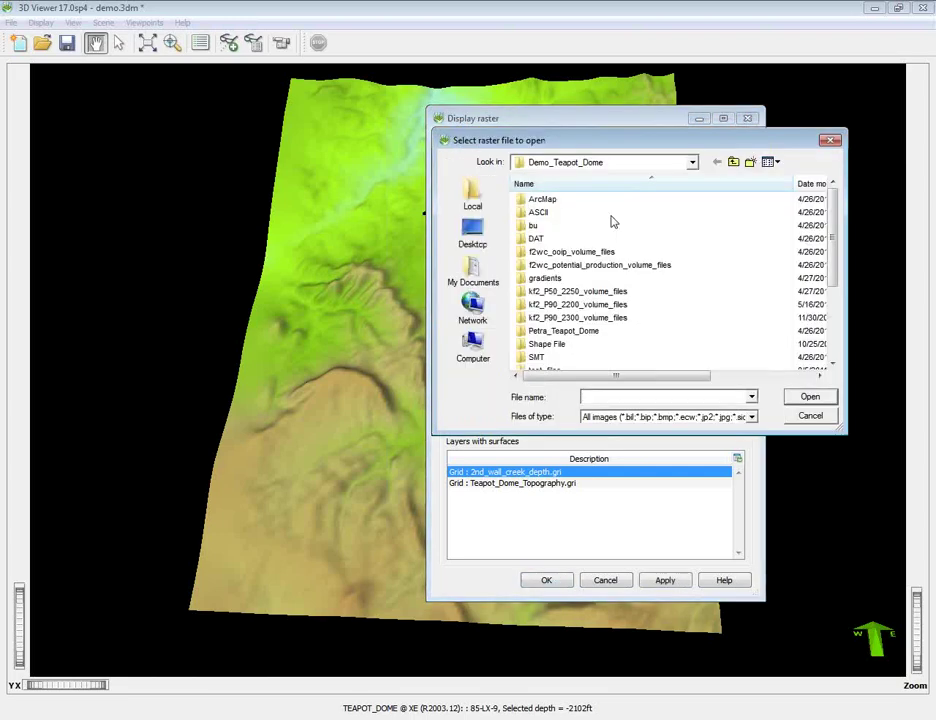
{"action": "scroll", "coordinate": [614, 297], "scroll_direction": "down", "scroll_amount": 3}
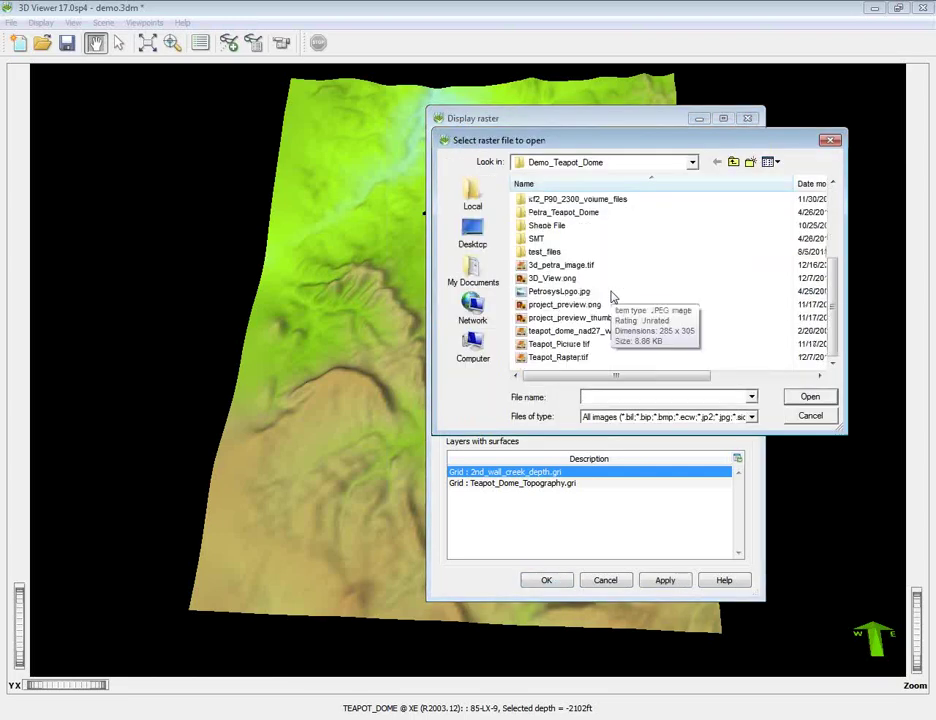
{"action": "double_click", "coordinate": [576, 360]}
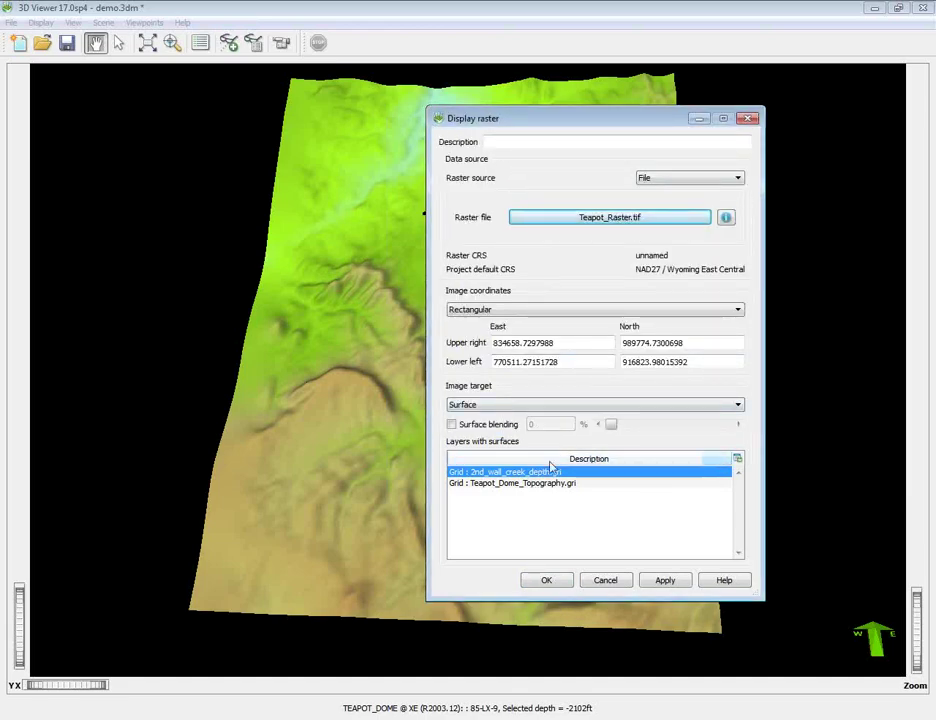
- Try to drape the raster on the 2nd_wall_creek_depth.gri grid with Surface as the image target
{"action": "left_click", "coordinate": [485, 404]}
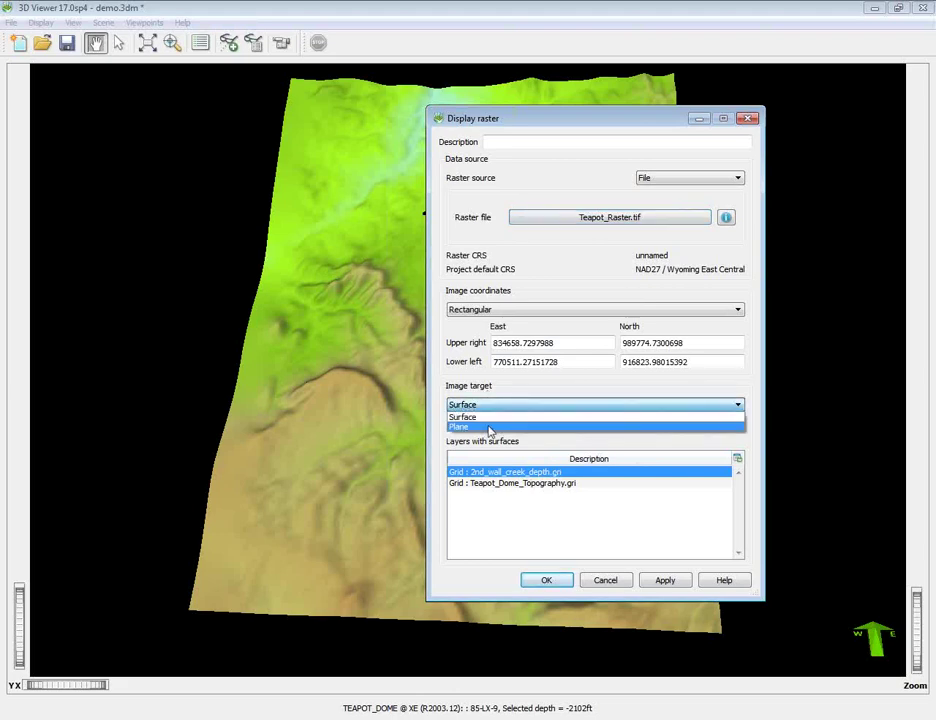
{"action": "left_click", "coordinate": [491, 418]}
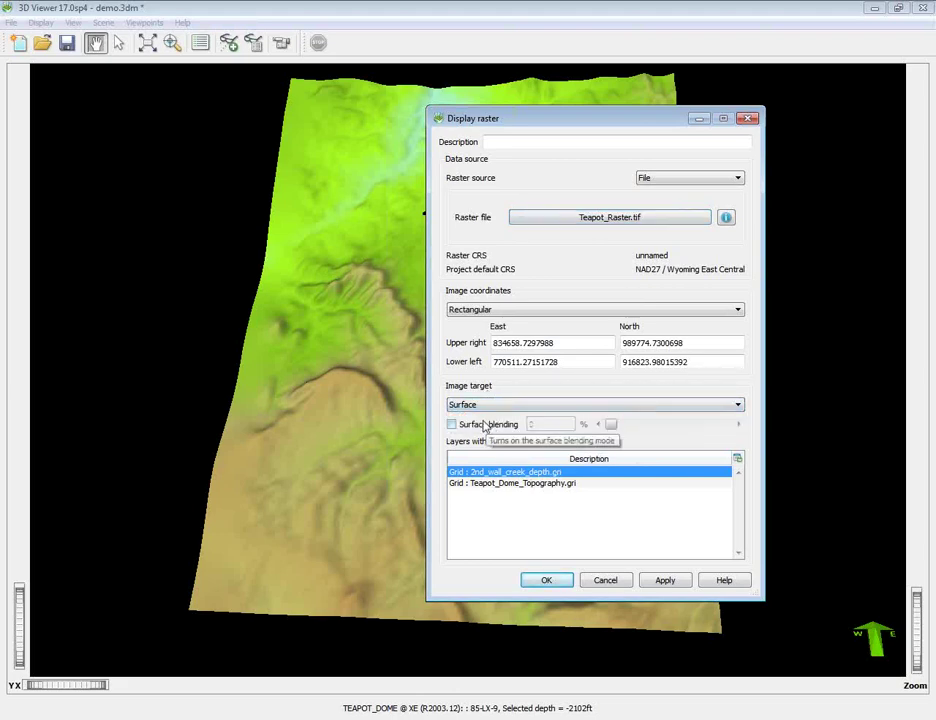
{"action": "left_click", "coordinate": [548, 581]}
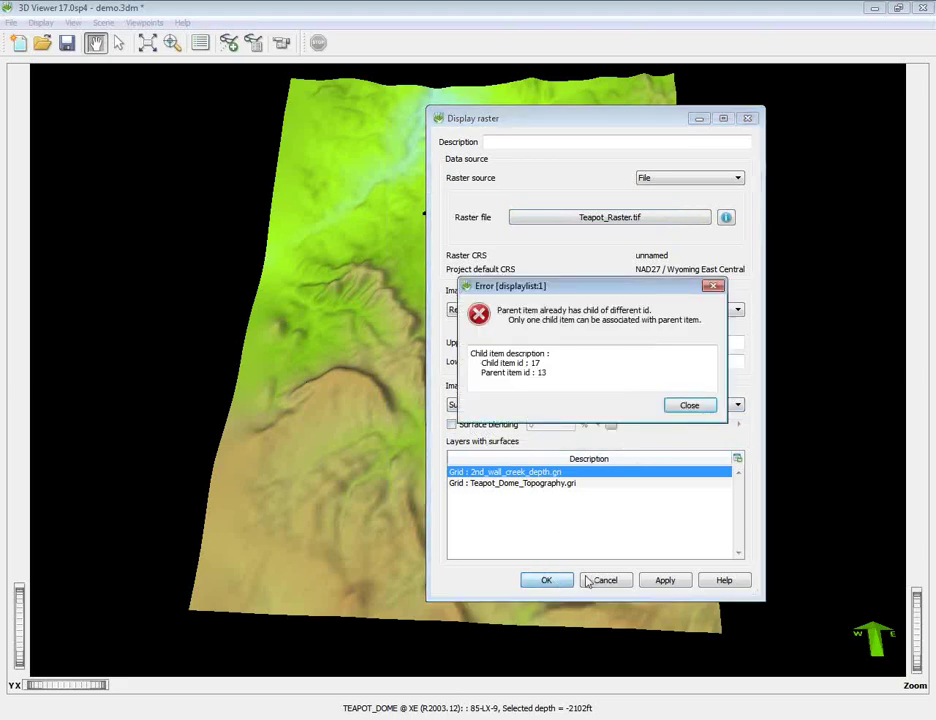
{"action": "left_click", "coordinate": [689, 406]}
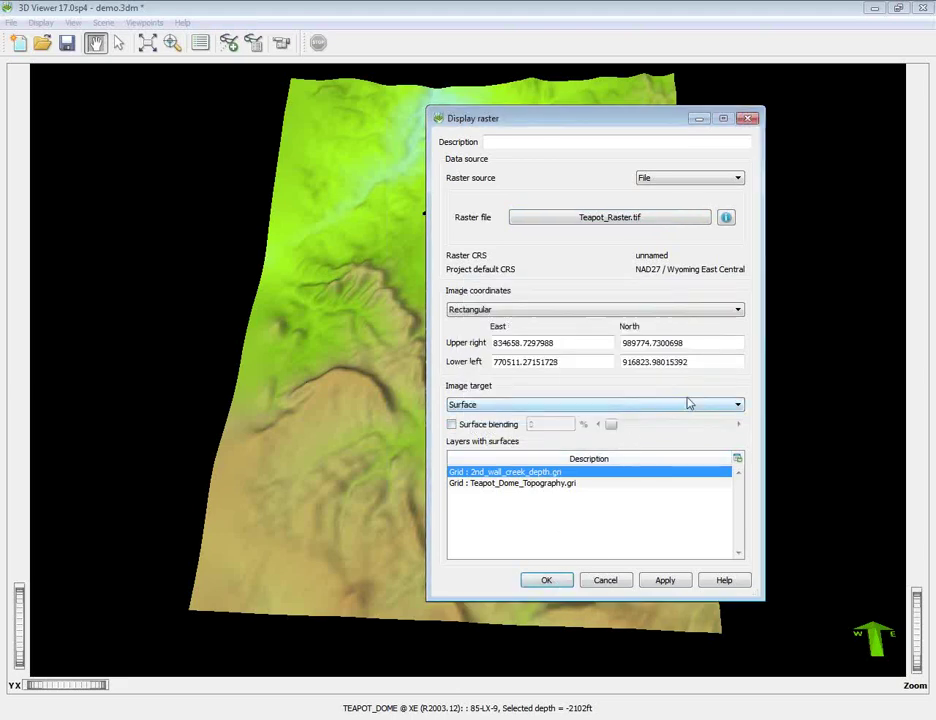
- Drape the raster on the Teapot_Dome_Topography.gri grid surface
{"action": "left_click_drag", "start_coordinate": [606, 124], "coordinate": [693, 105]}
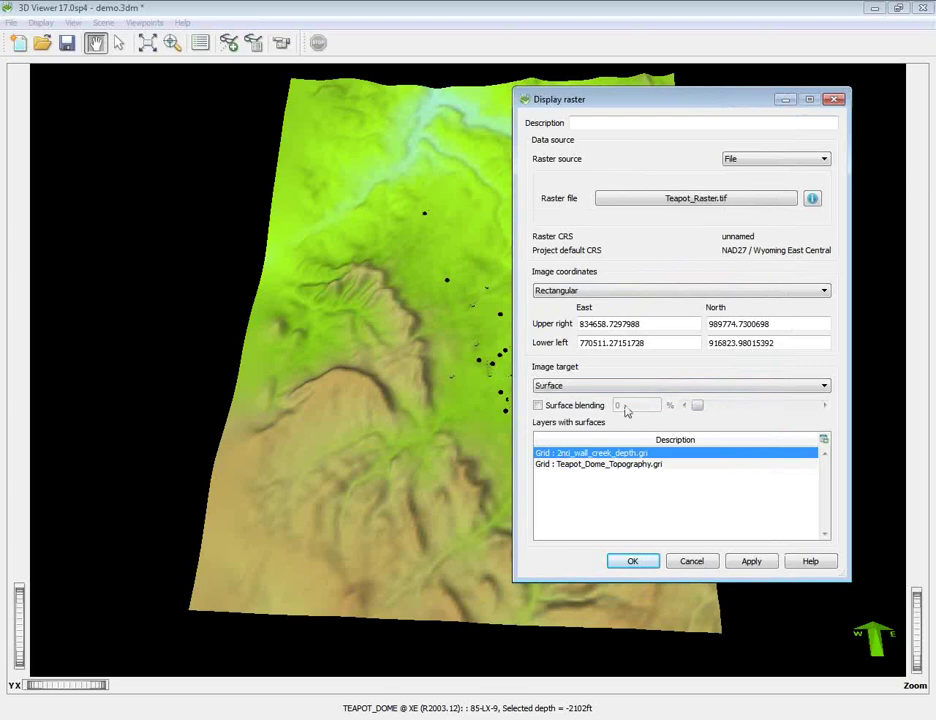
{"action": "left_click", "coordinate": [606, 466]}
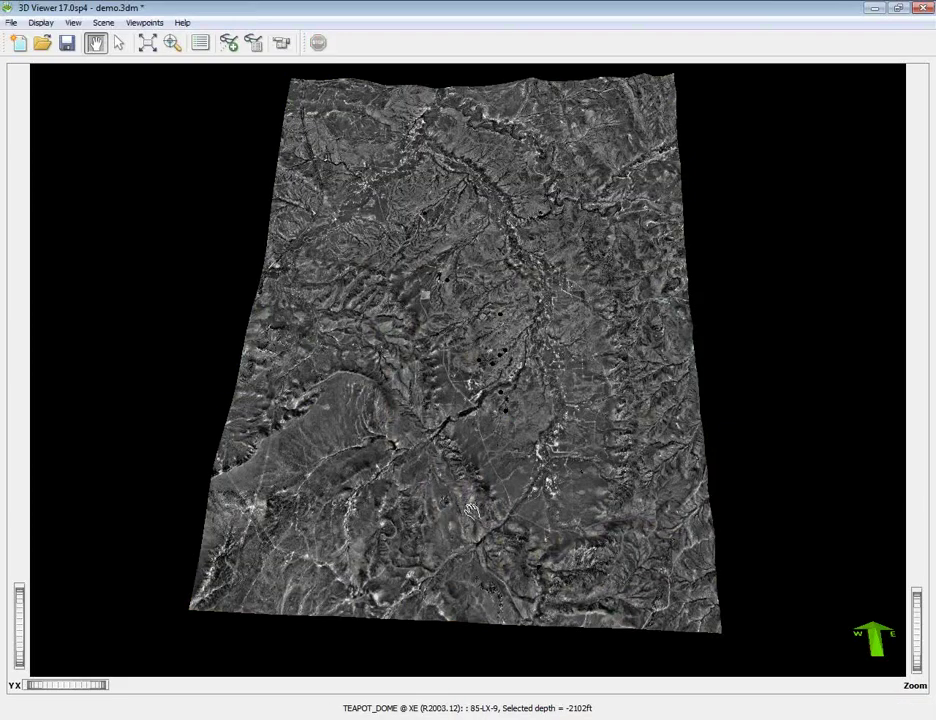
- Examine the draped raster from the side, and hide the topography grid and the wells so only the depth surface is displayed
{"action": "left_click_drag", "start_coordinate": [474, 511], "coordinate": [448, 218]}
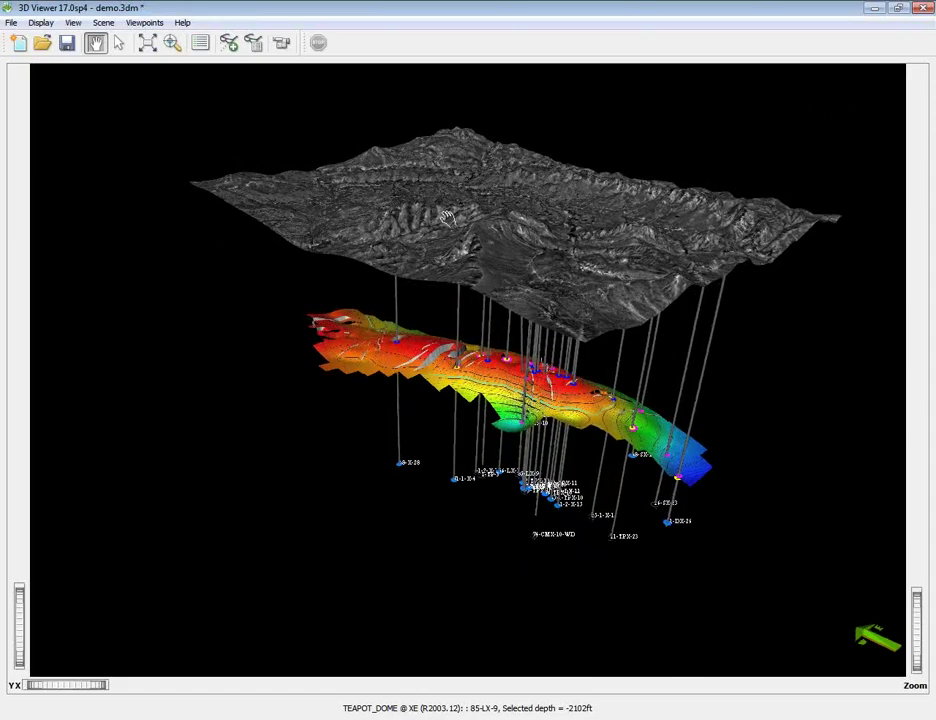
{"action": "left_click_drag", "start_coordinate": [476, 273], "coordinate": [708, 382]}
{"action": "left_click_drag", "start_coordinate": [600, 340], "coordinate": [501, 265]}
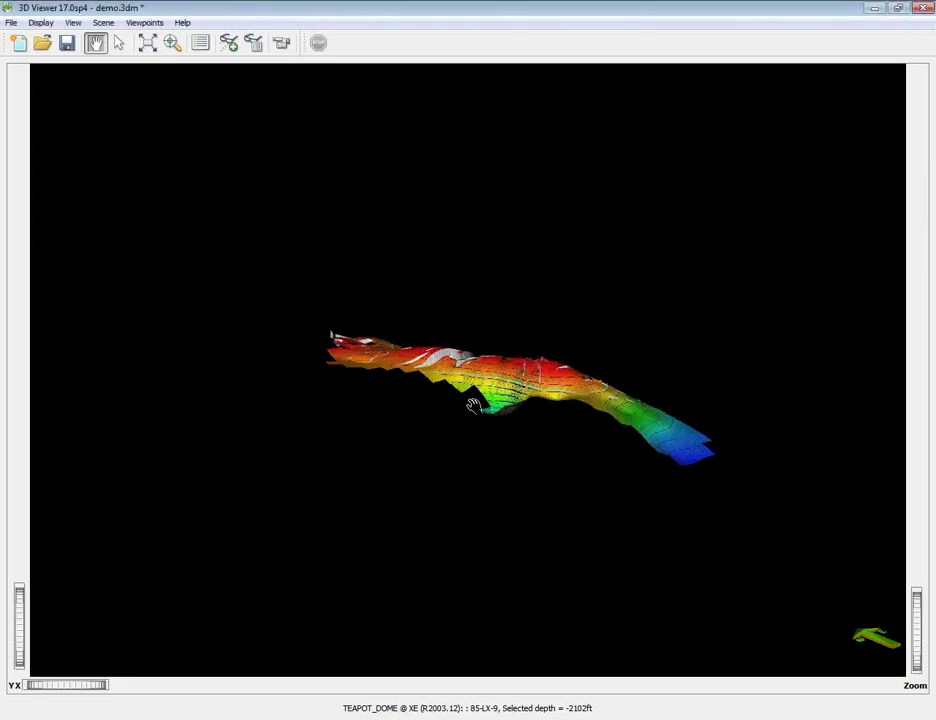
- Add a reference plane on the Z axis at value 2020 through the depth surface
{"action": "scroll", "coordinate": [482, 406], "scroll_direction": "up", "scroll_amount": 1}
{"action": "scroll", "coordinate": [487, 401], "scroll_direction": "up", "scroll_amount": 1}
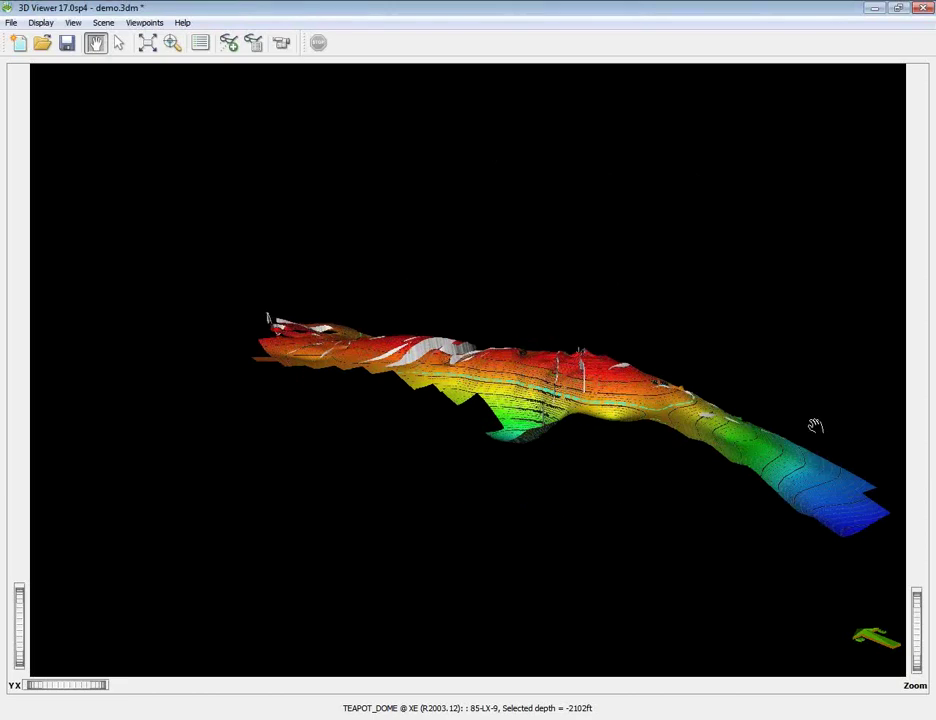
{"action": "left_click_drag", "start_coordinate": [815, 428], "coordinate": [843, 417]}
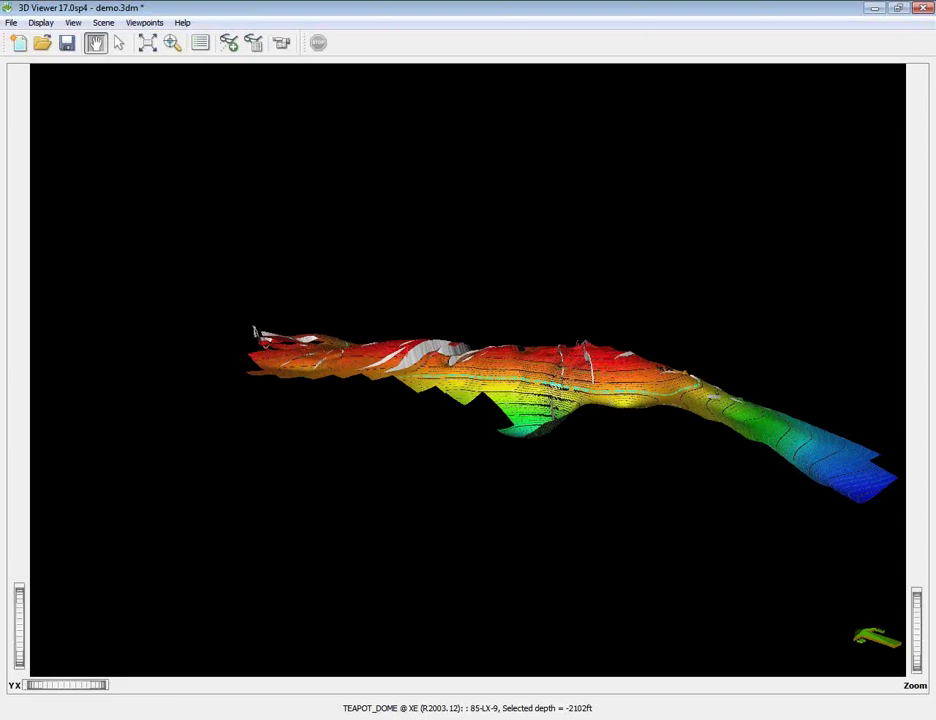
{"action": "left_click_drag", "start_coordinate": [558, 392], "coordinate": [465, 392]}
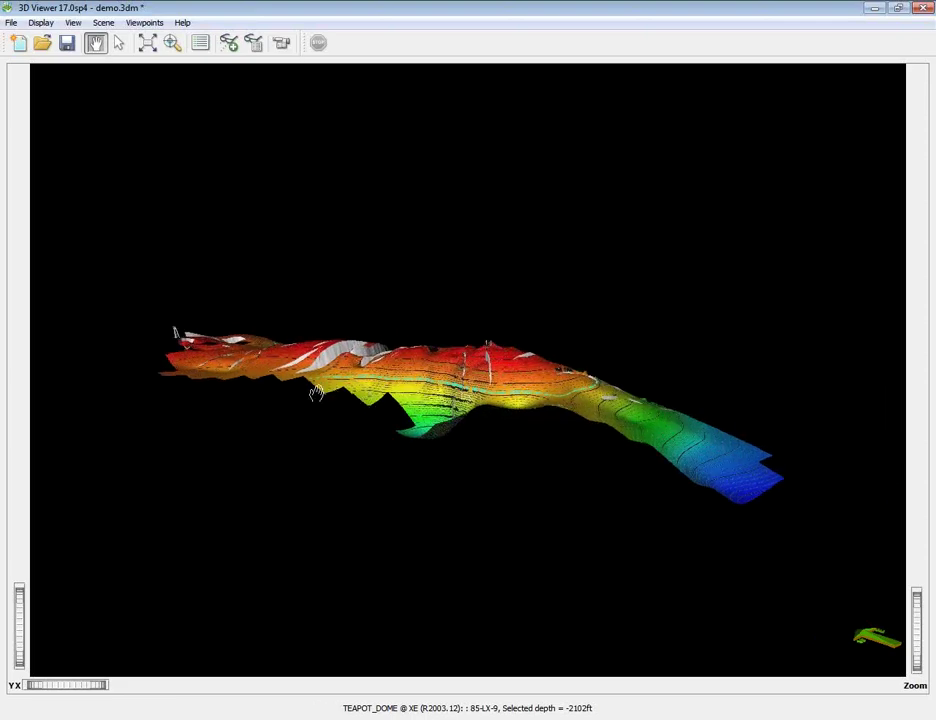
{"action": "scroll", "coordinate": [291, 277], "scroll_direction": "up", "scroll_amount": 3}
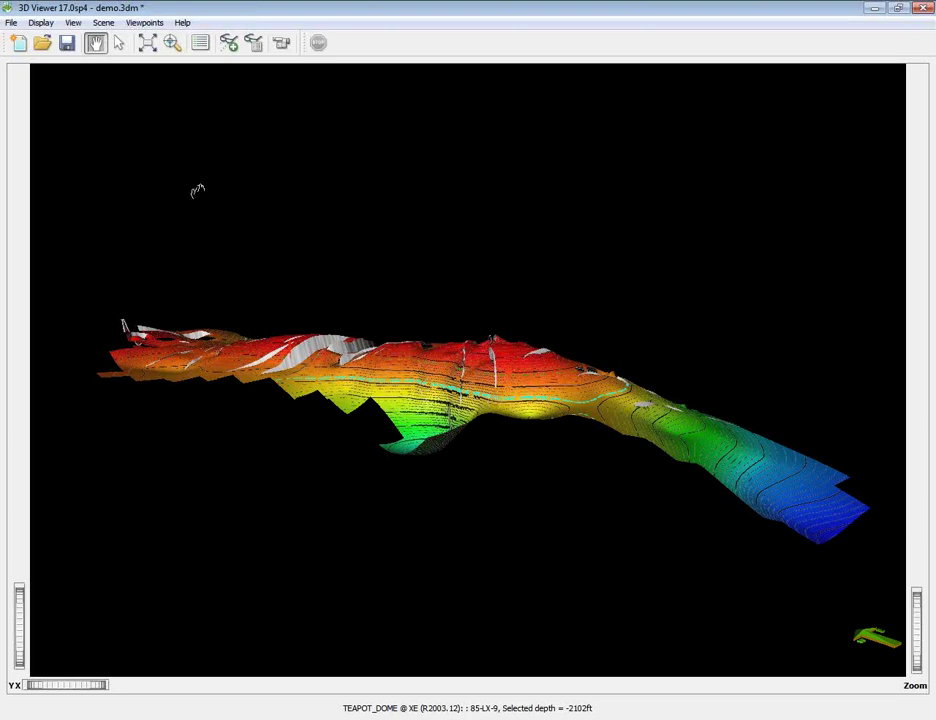
{"action": "left_click", "coordinate": [41, 22]}
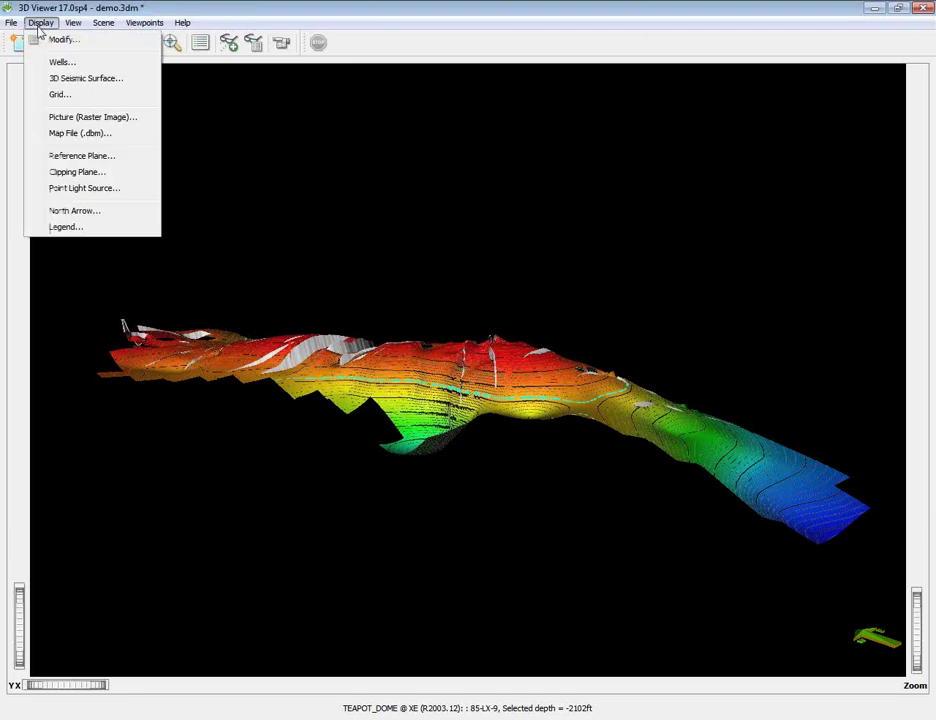
{"action": "left_click", "coordinate": [60, 155]}
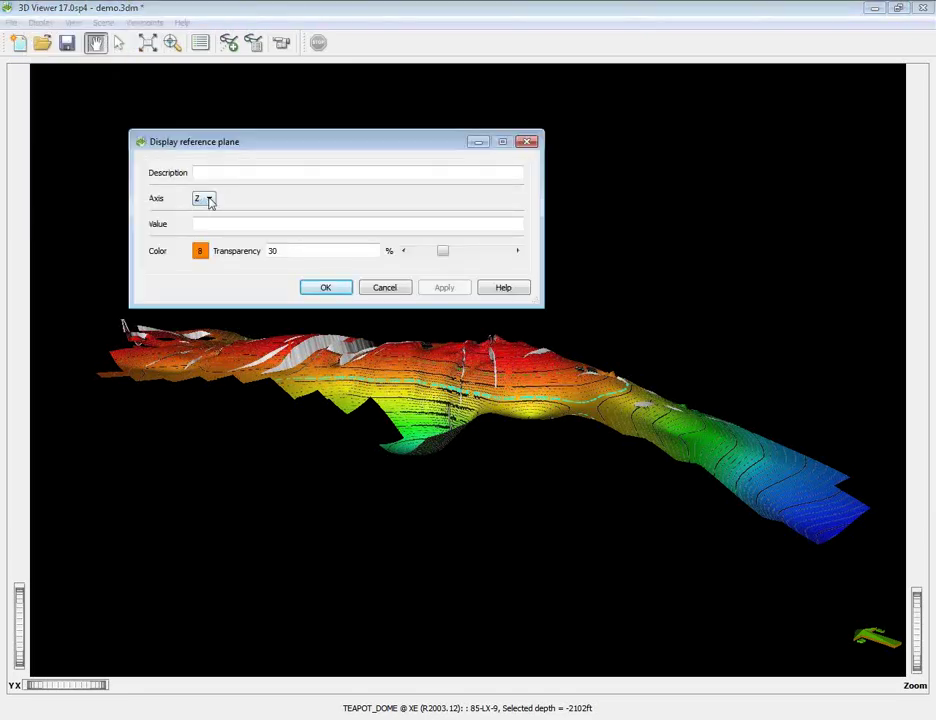
{"action": "left_click", "coordinate": [215, 225]}
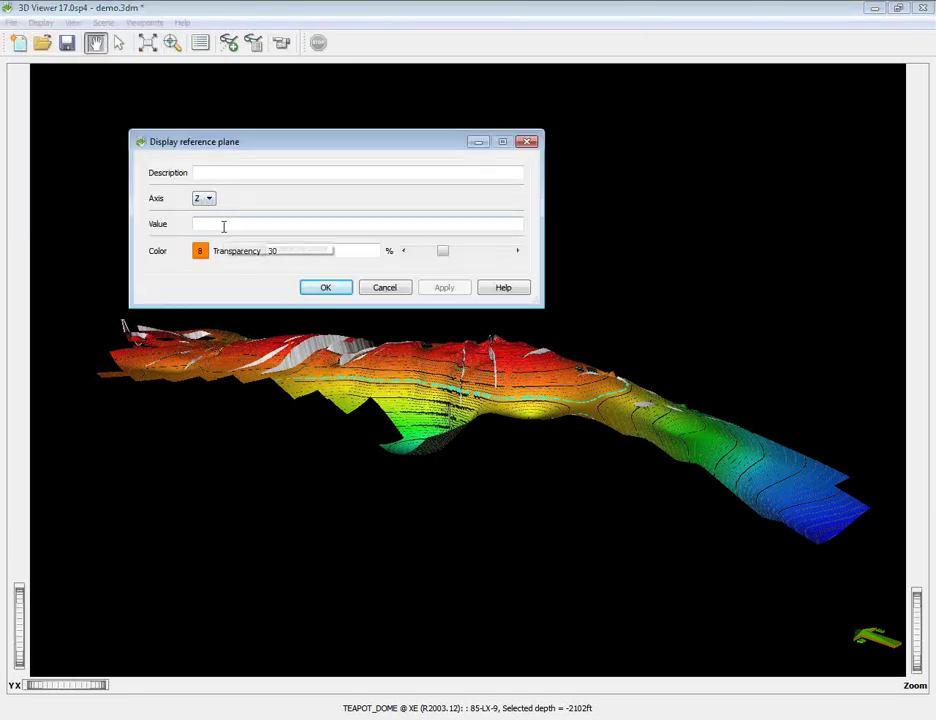
{"action": "type", "text": "1"}
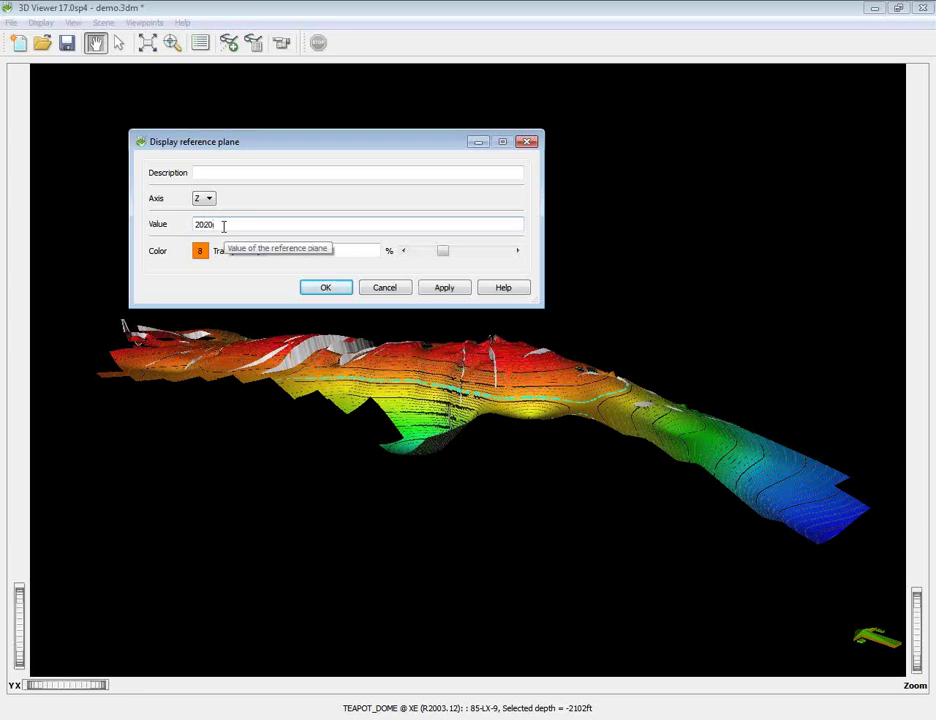
{"action": "left_click", "coordinate": [338, 291]}
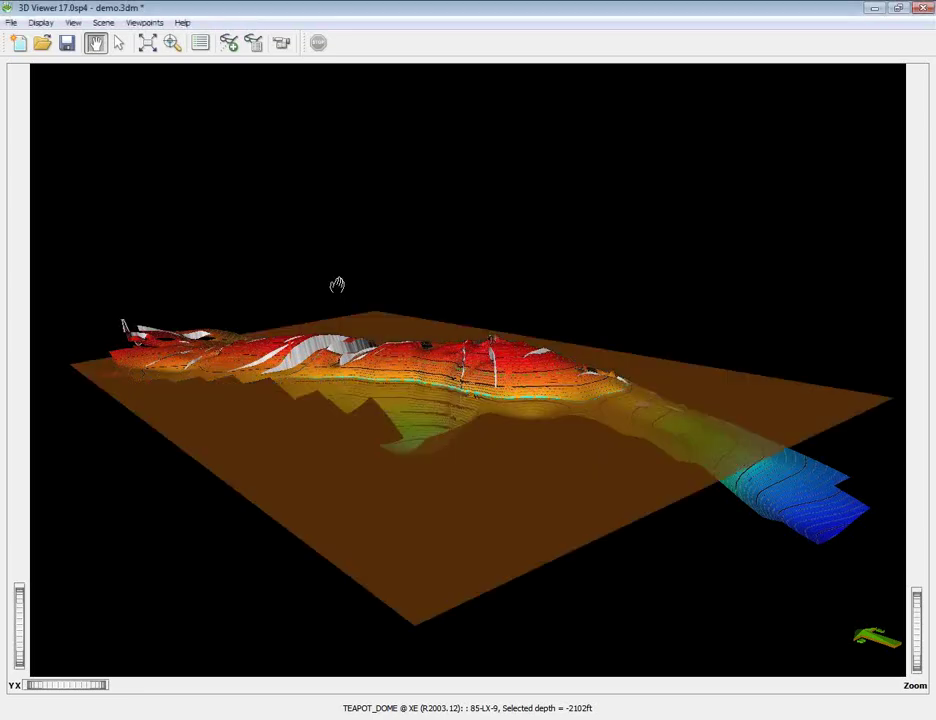
{"action": "left_click_drag", "start_coordinate": [457, 486], "coordinate": [460, 384]}
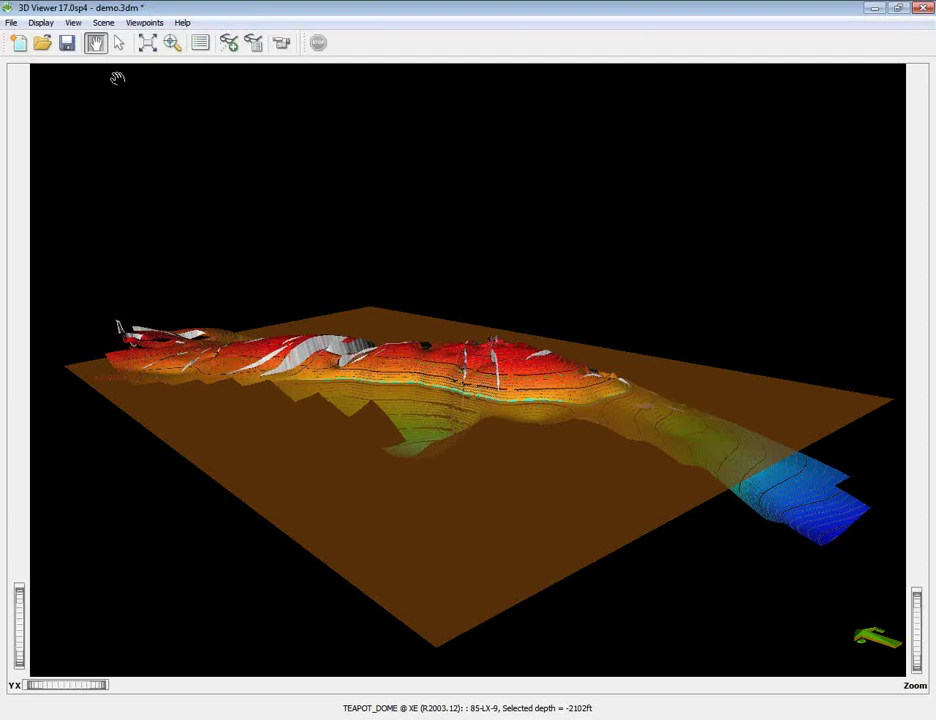
- Add a second reference plane on the Z axis at value 2180, coloured blue (color 10)
{"action": "left_click", "coordinate": [40, 22]}
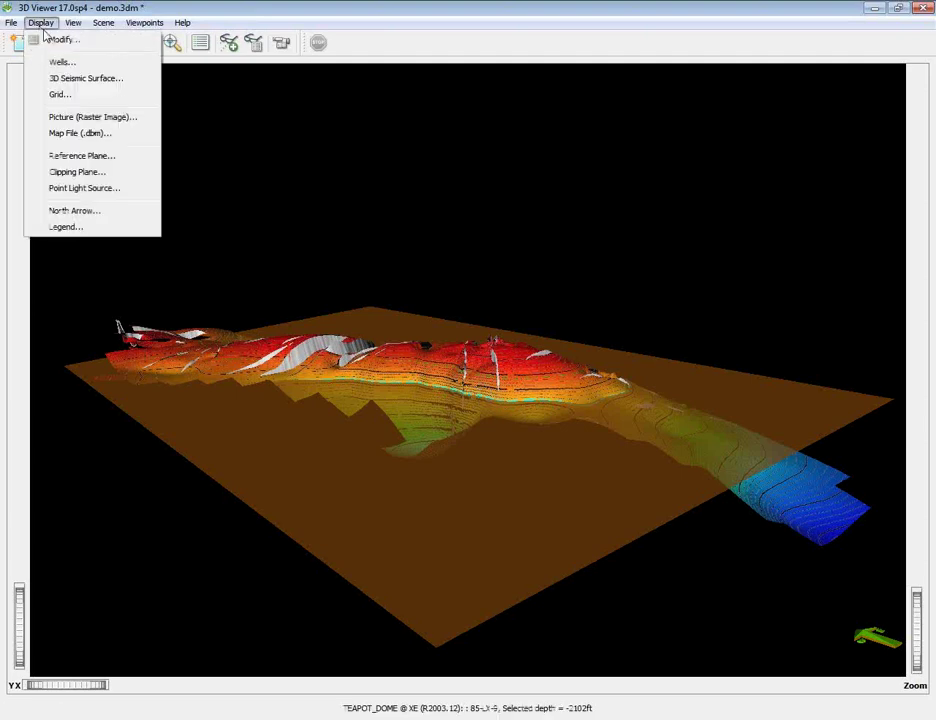
{"action": "left_click", "coordinate": [72, 156]}
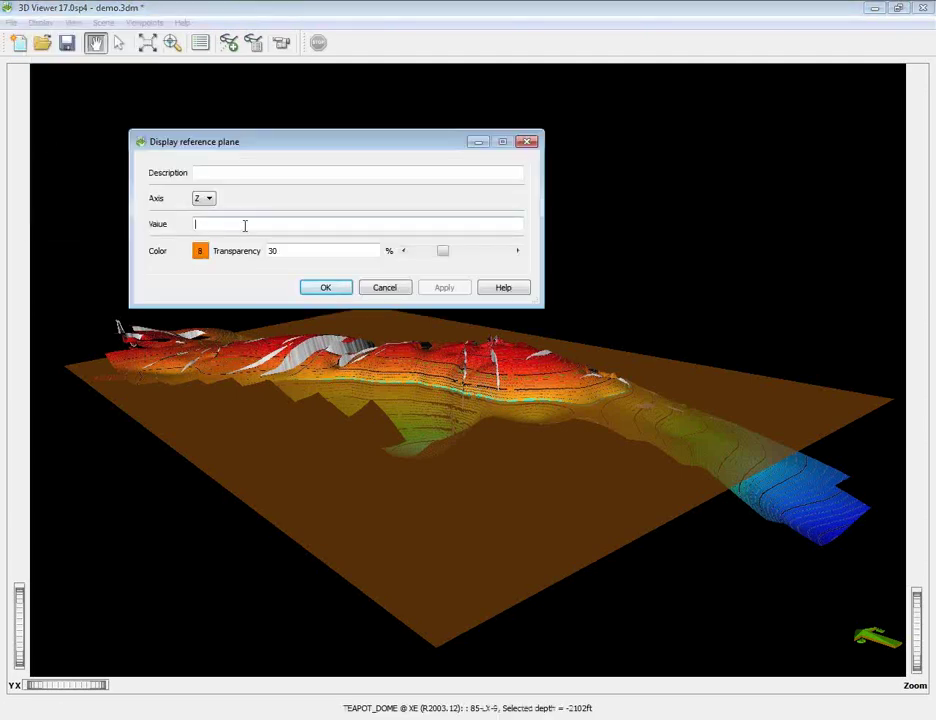
{"action": "type", "text": "2180"}
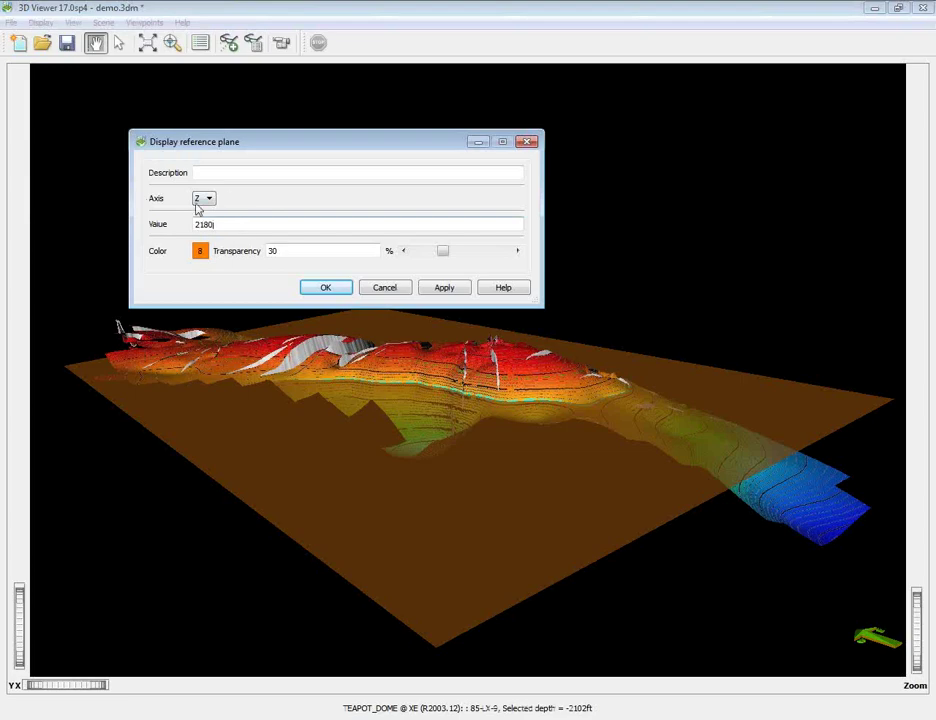
{"action": "left_click", "coordinate": [200, 251]}
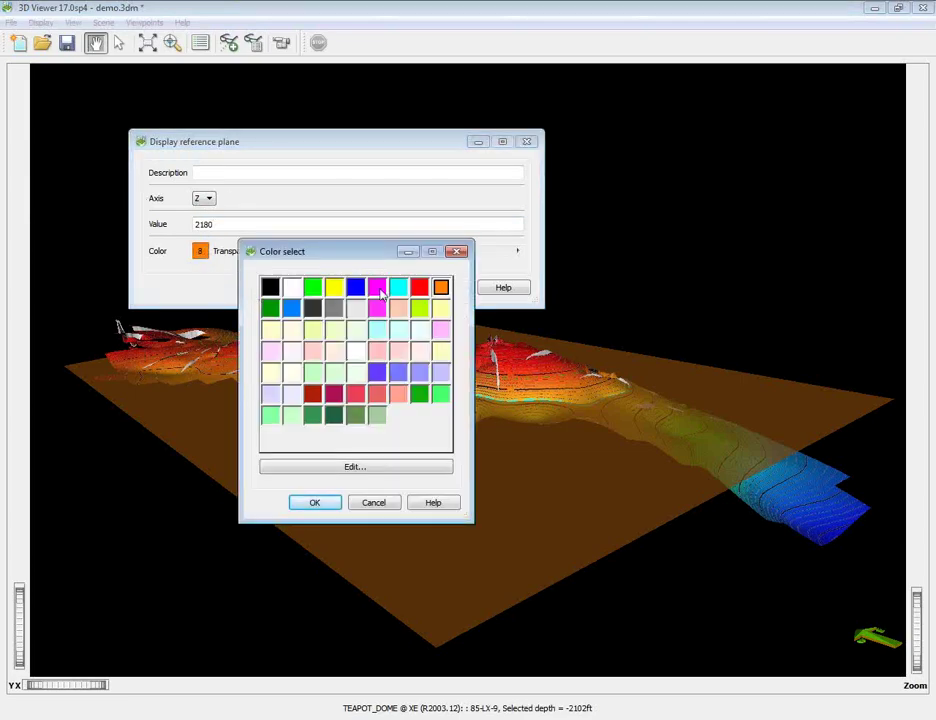
{"action": "left_click", "coordinate": [292, 309]}
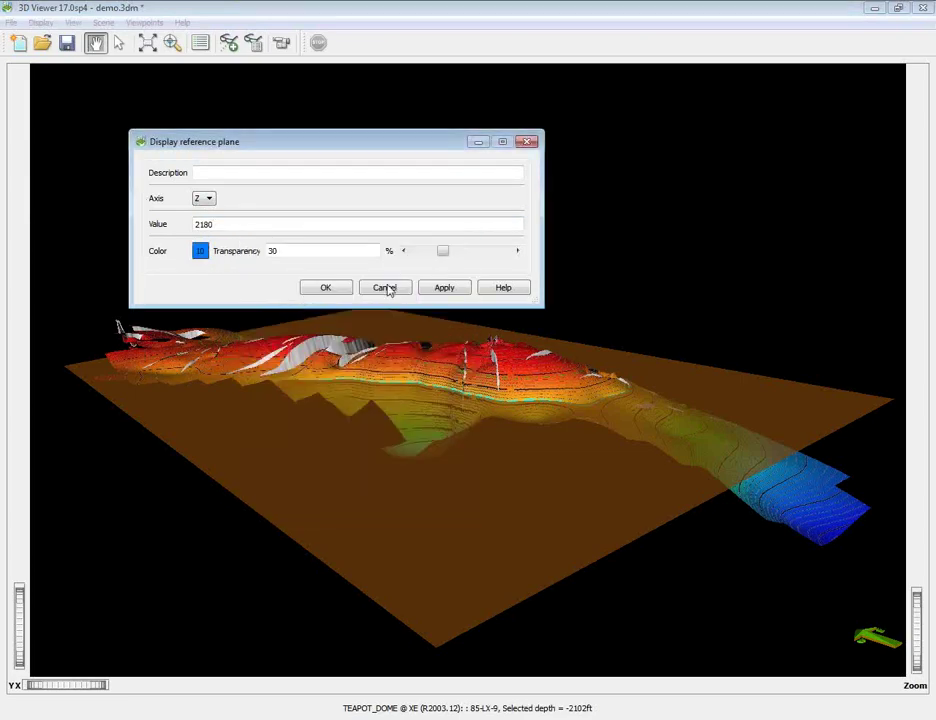
{"action": "left_click", "coordinate": [326, 288]}
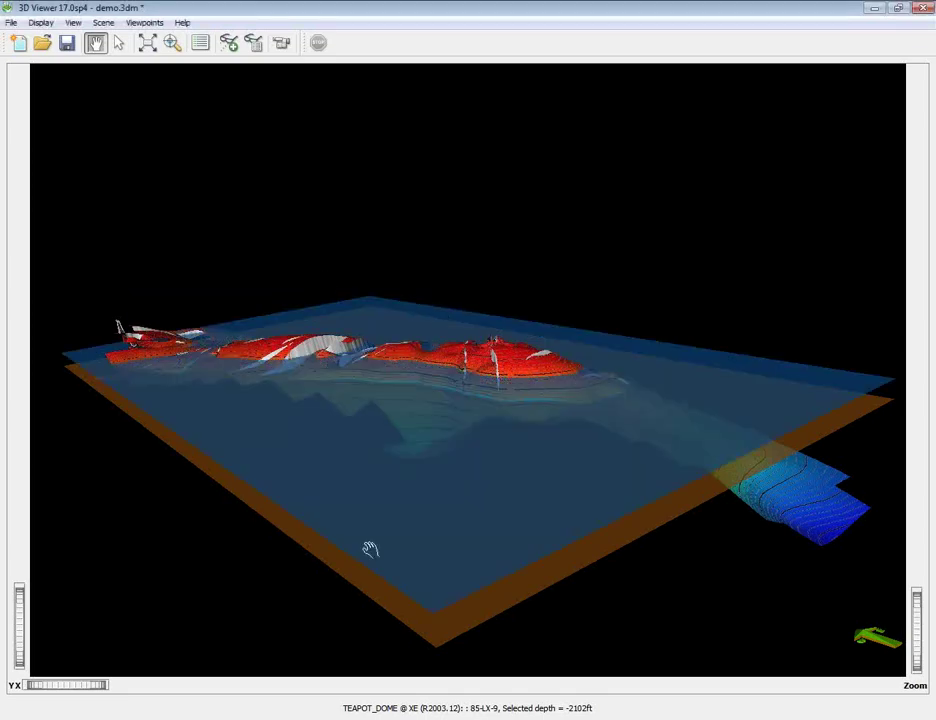
- Examine both reference planes edge-on against the depth surface, and hide them so only the surface is displayed
{"action": "left_click_drag", "start_coordinate": [478, 493], "coordinate": [481, 458]}
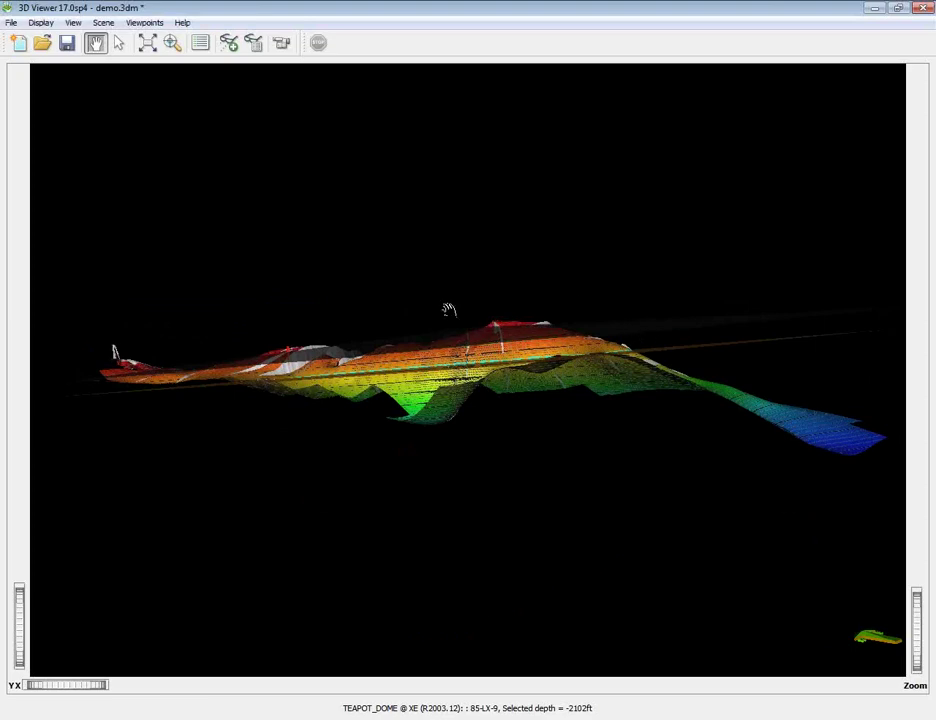
{"action": "left_click_drag", "start_coordinate": [372, 428], "coordinate": [304, 418]}
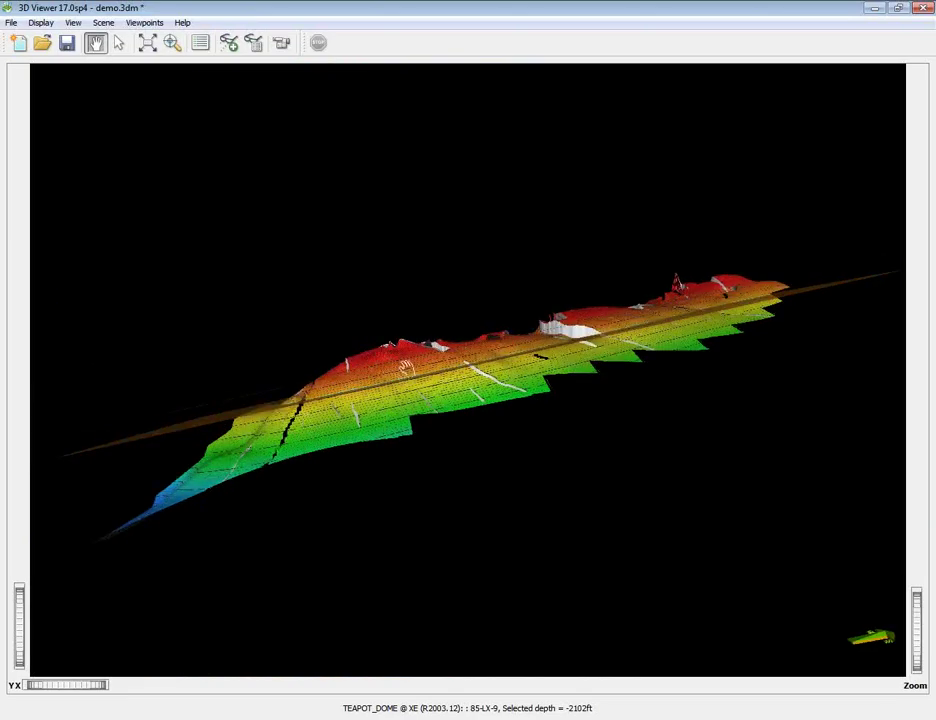
{"action": "left_click_drag", "start_coordinate": [401, 371], "coordinate": [664, 449]}
{"action": "left_click_drag", "start_coordinate": [450, 221], "coordinate": [511, 443]}
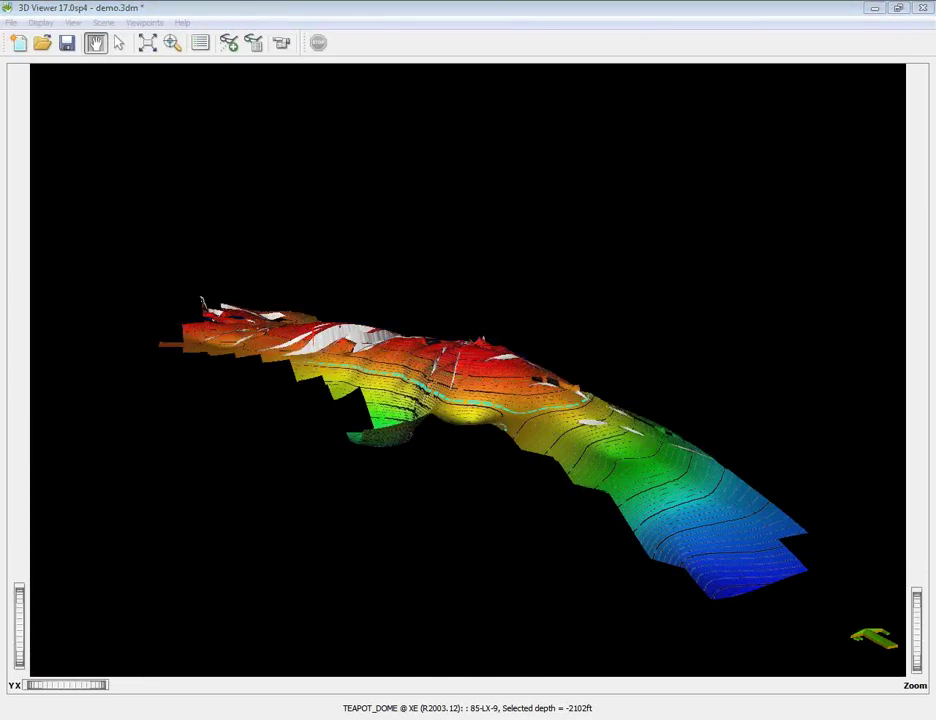
- Clip the depth surface from below and above with clipping planes, leaving only a depth band, and examine it from the side and above
{"action": "left_click", "coordinate": [41, 23]}
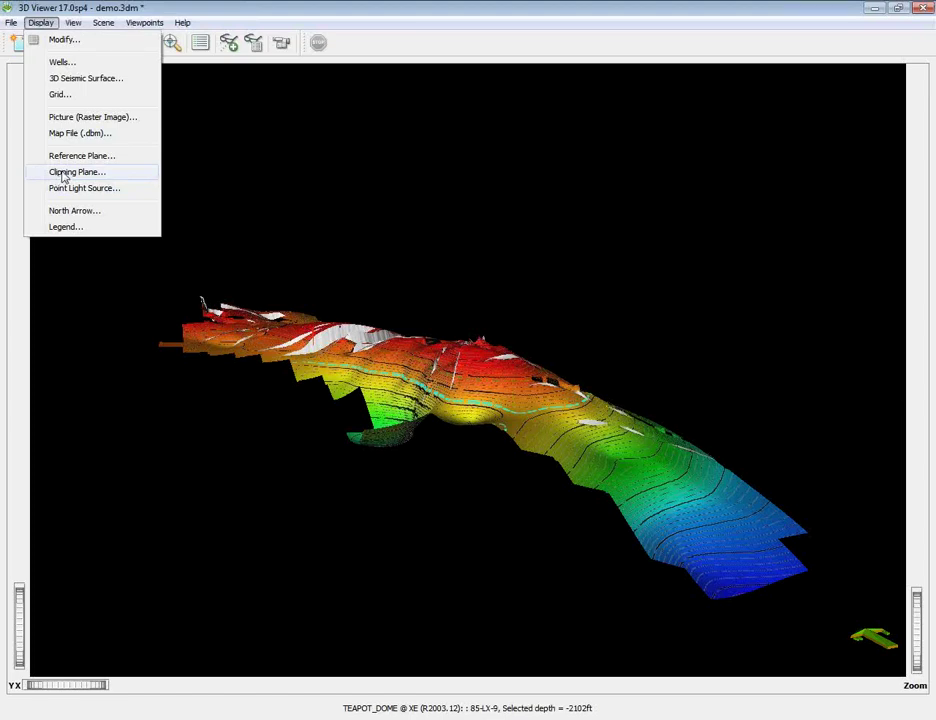
{"action": "left_click", "coordinate": [297, 163]}
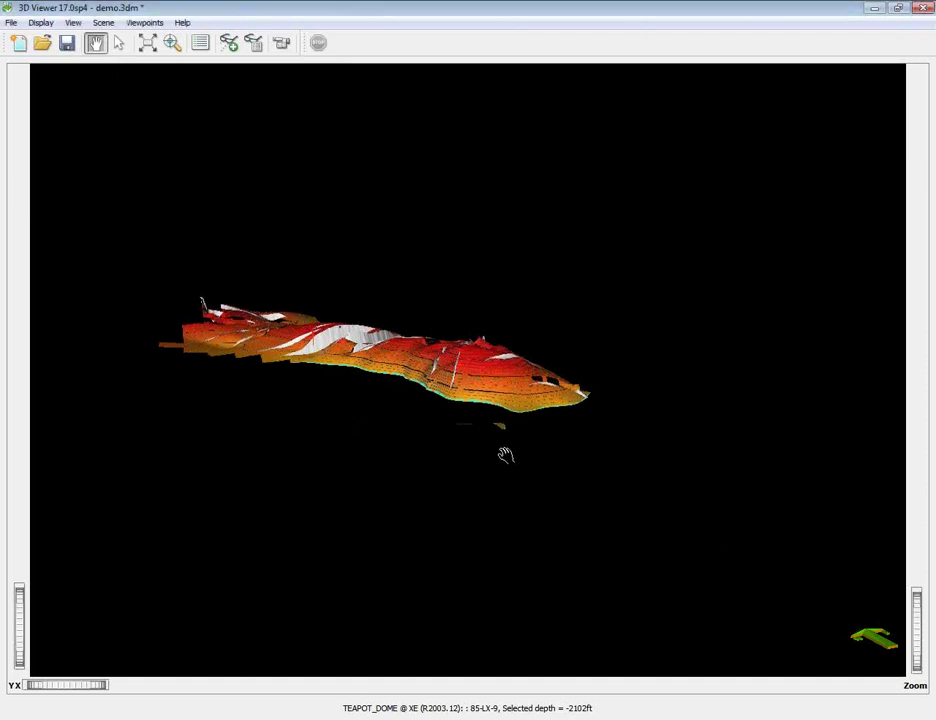
{"action": "mouse_move", "coordinate": [504, 453]}
{"action": "left_mouse_down"}
{"action": "mouse_move", "coordinate": [518, 422]}
{"action": "mouse_move", "coordinate": [355, 430]}
{"action": "mouse_move", "coordinate": [356, 388]}
{"action": "mouse_move", "coordinate": [318, 376]}
{"action": "mouse_move", "coordinate": [382, 391]}
{"action": "mouse_move", "coordinate": [524, 390]}
{"action": "mouse_move", "coordinate": [359, 401]}
{"action": "mouse_move", "coordinate": [339, 393]}
{"action": "mouse_move", "coordinate": [363, 393]}
{"action": "mouse_move", "coordinate": [357, 386]}
{"action": "mouse_move", "coordinate": [356, 394]}
{"action": "left_mouse_up"}
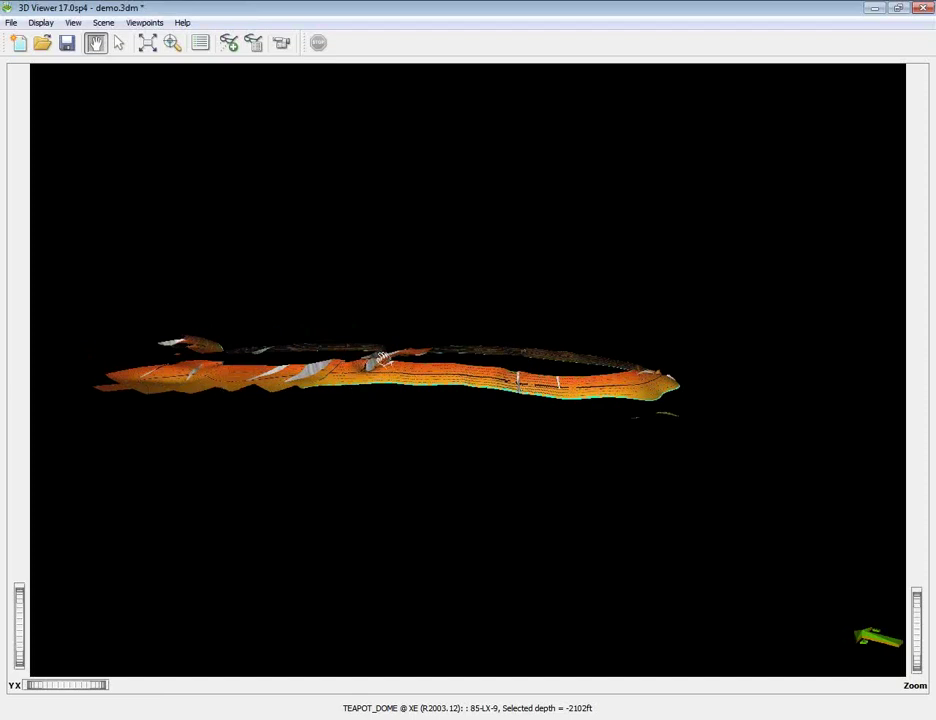
{"action": "left_click_drag", "start_coordinate": [318, 412], "coordinate": [397, 476]}
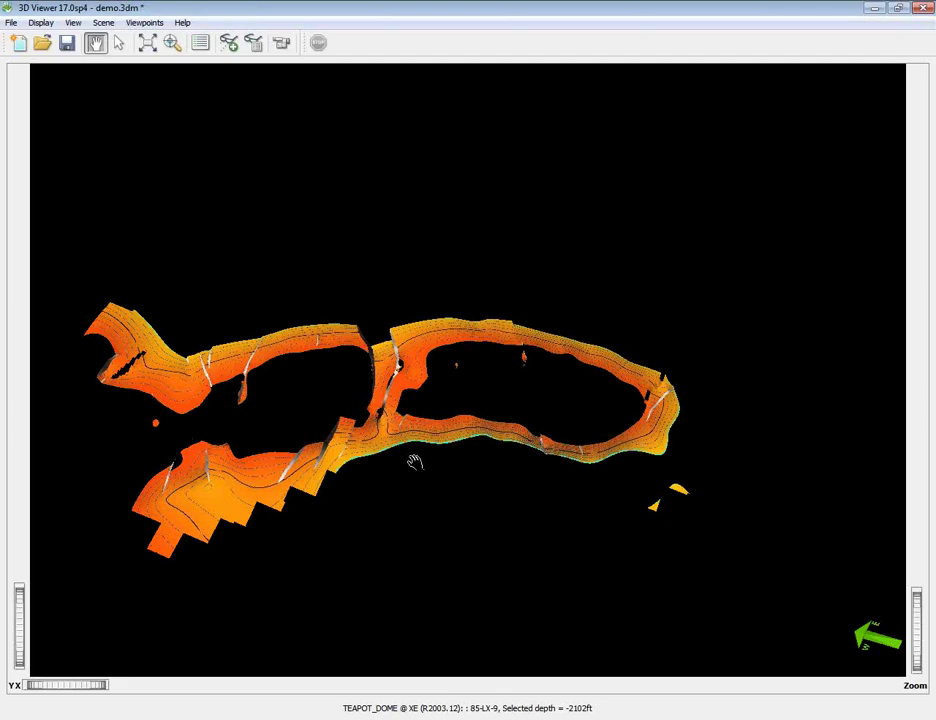
{"action": "mouse_move", "coordinate": [400, 489]}
{"action": "left_mouse_down"}
{"action": "mouse_move", "coordinate": [401, 480]}
{"action": "mouse_move", "coordinate": [478, 472]}
{"action": "mouse_move", "coordinate": [460, 428]}
{"action": "mouse_move", "coordinate": [384, 501]}
{"action": "left_mouse_up"}
{"action": "left_click_drag", "start_coordinate": [425, 431], "coordinate": [439, 503]}
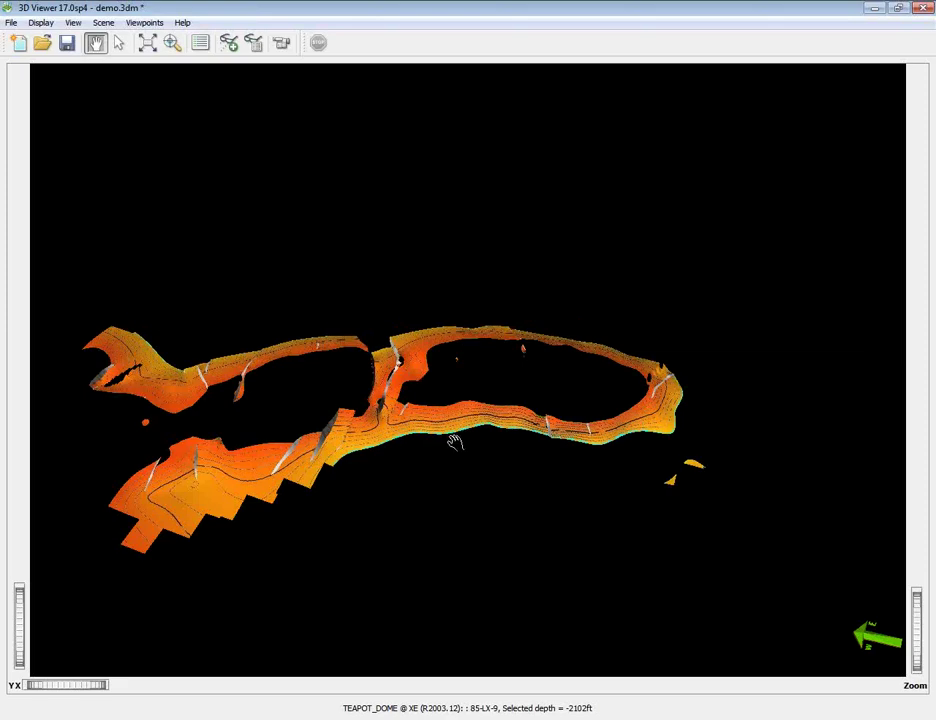
{"action": "left_click_drag", "start_coordinate": [455, 443], "coordinate": [398, 426]}
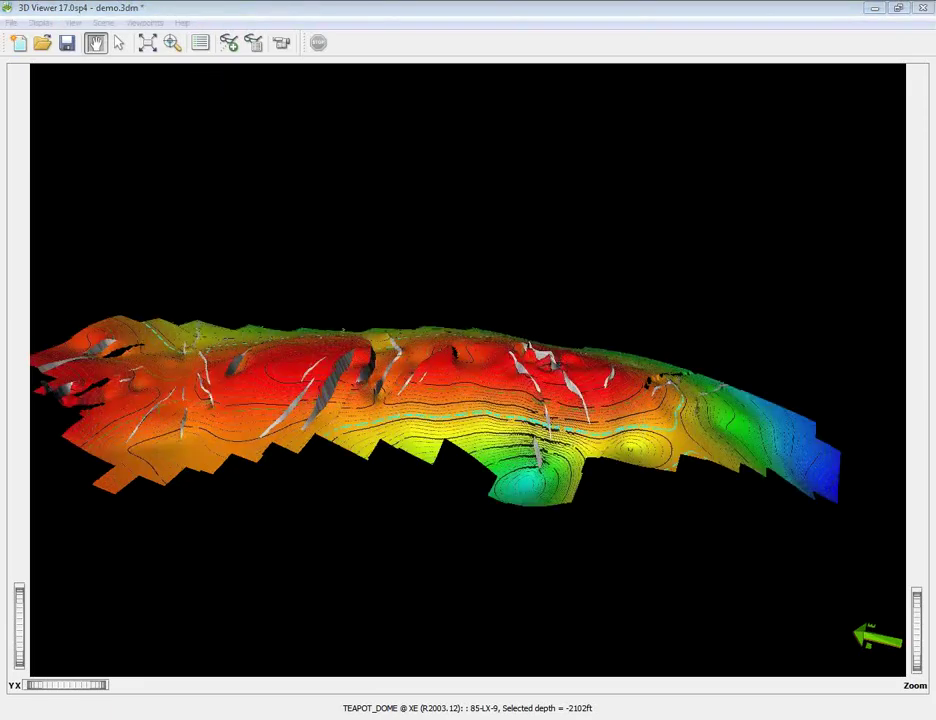
- Reset the scene to the default view and display the unclipped depth surface together with the draped topography and the wells
{"action": "left_click_drag", "start_coordinate": [660, 455], "coordinate": [414, 474]}
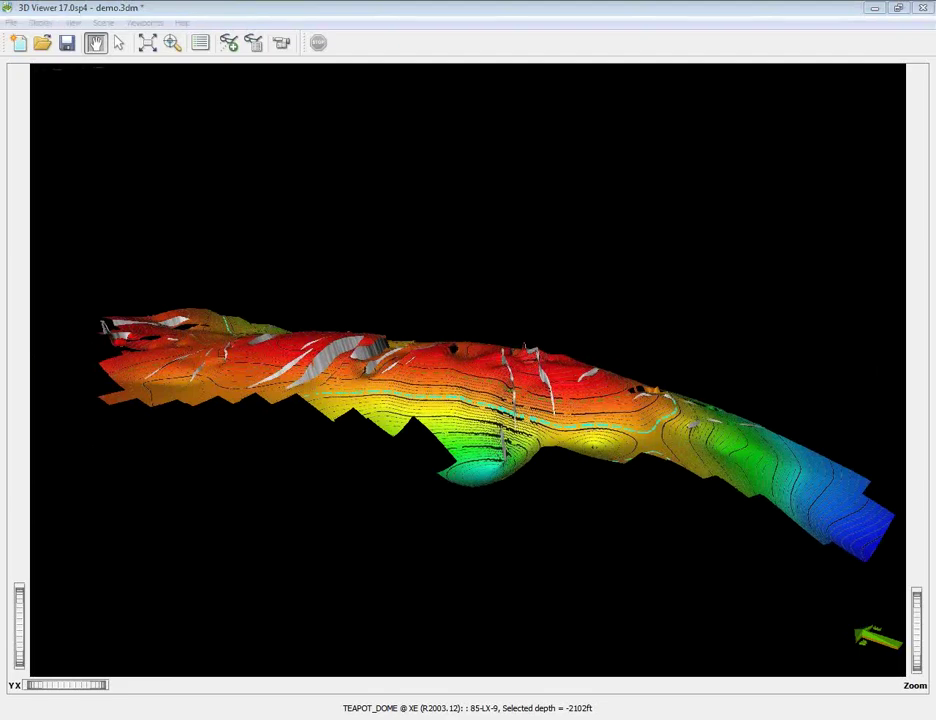
{"action": "left_click", "coordinate": [153, 48]}
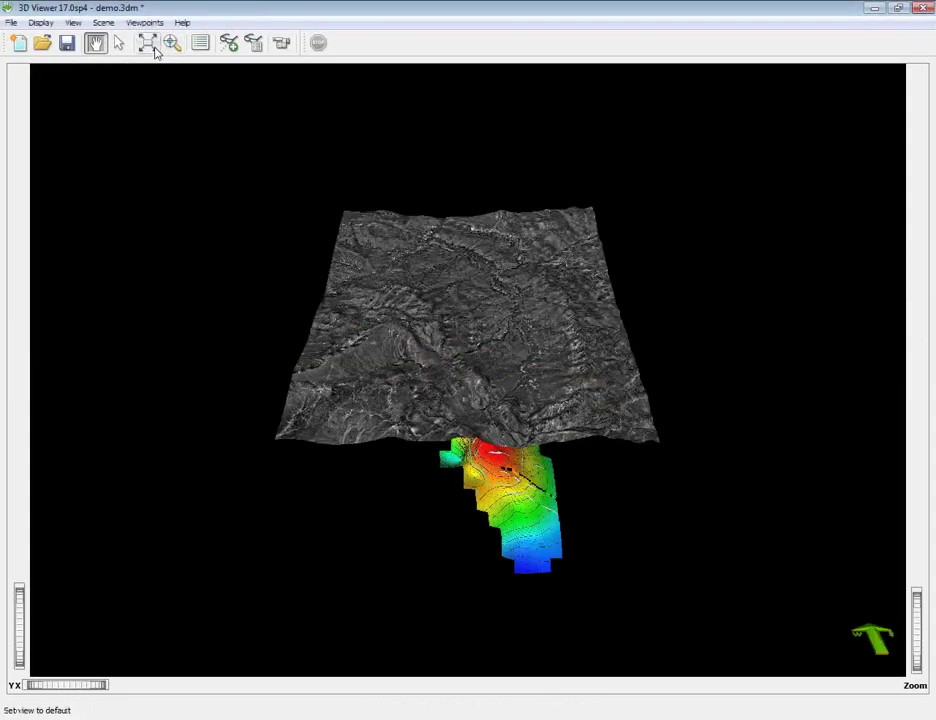
{"action": "left_click_drag", "start_coordinate": [350, 362], "coordinate": [353, 290]}
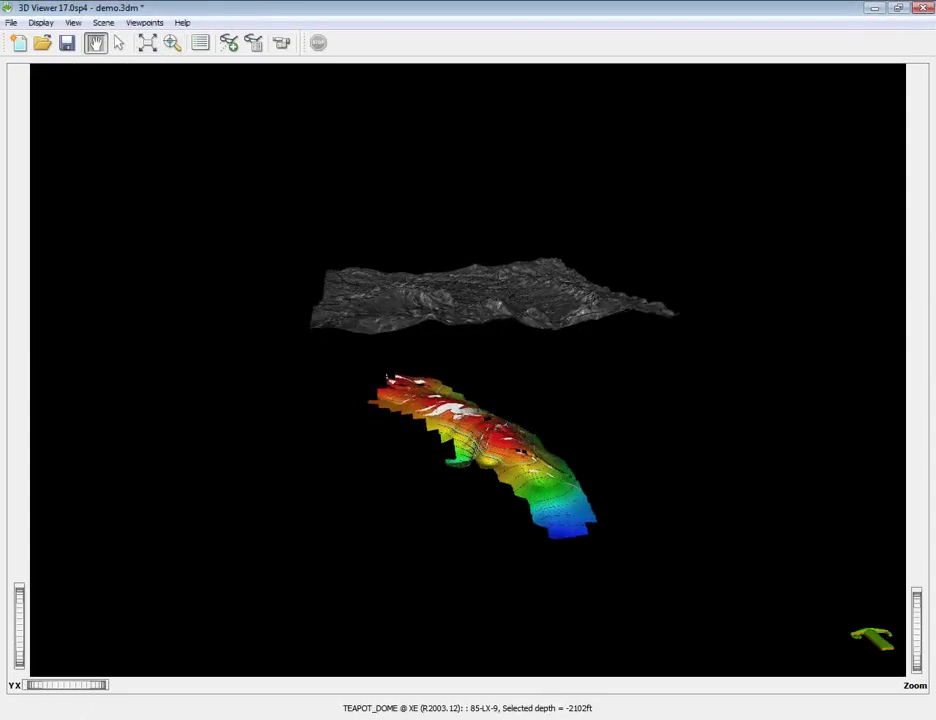
{"action": "left_click_drag", "start_coordinate": [505, 430], "coordinate": [540, 425]}
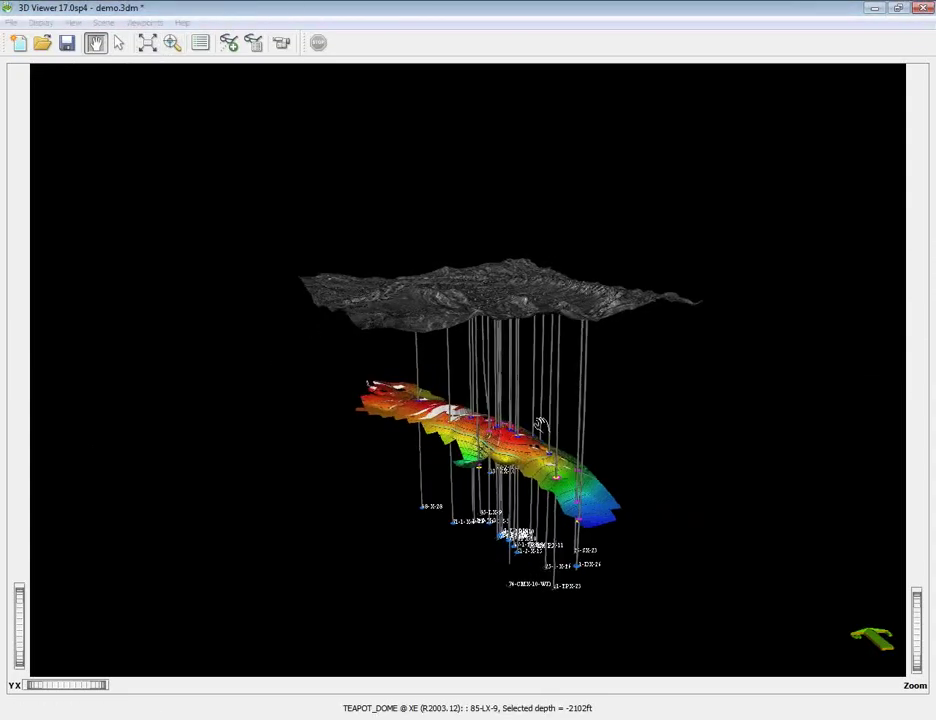
- Open the viewpoints list, start a new empty list, and move its window clear of the scene
{"action": "left_click", "coordinate": [253, 42]}
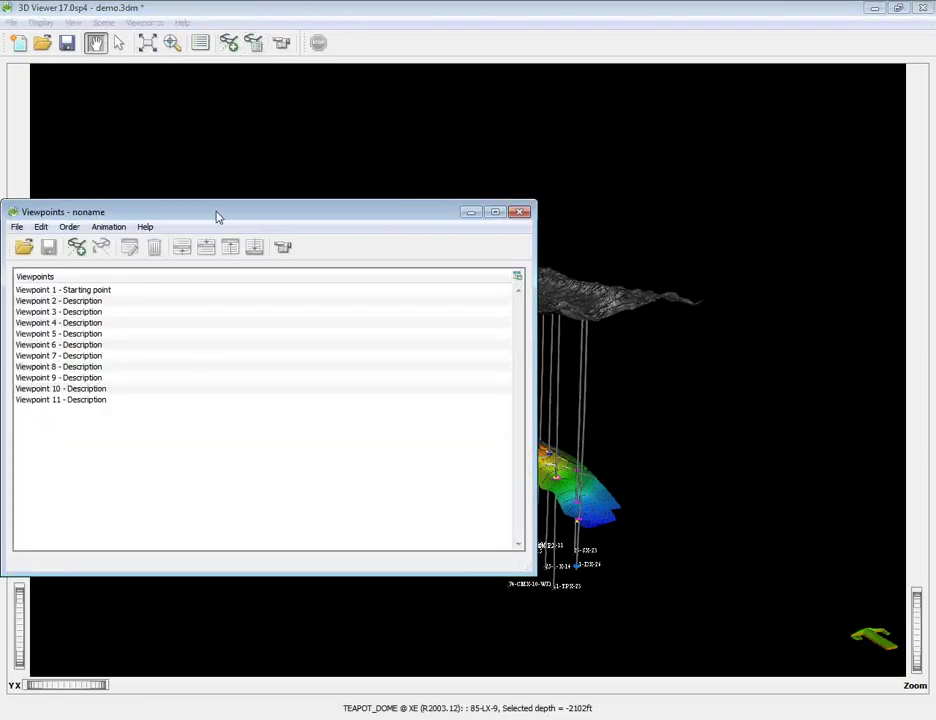
{"action": "left_click_drag", "start_coordinate": [218, 216], "coordinate": [428, 171]}
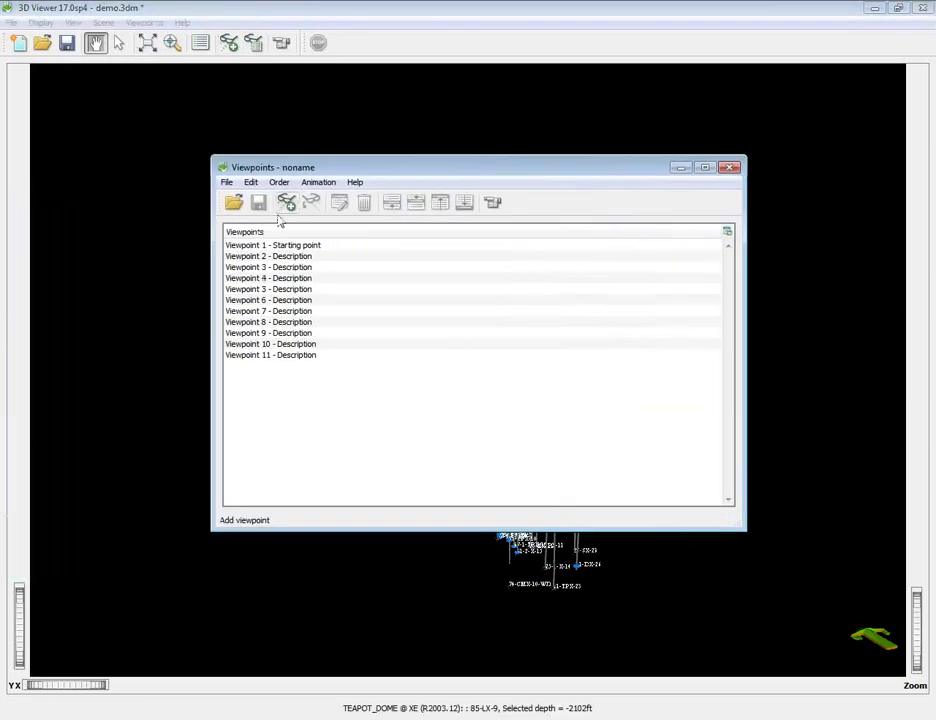
{"action": "left_click", "coordinate": [227, 182]}
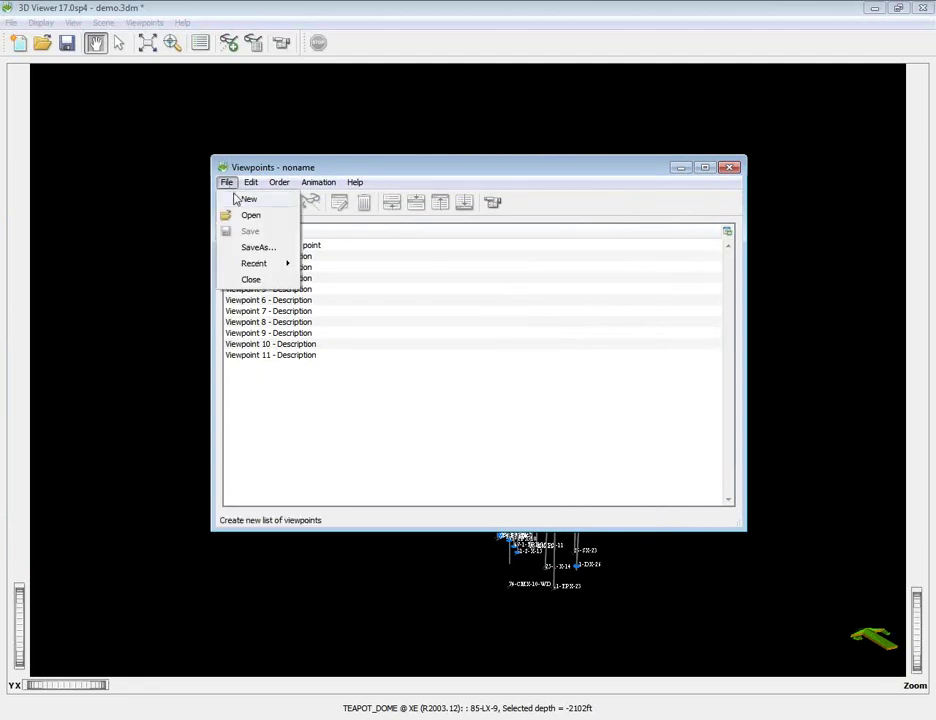
{"action": "left_click", "coordinate": [242, 200]}
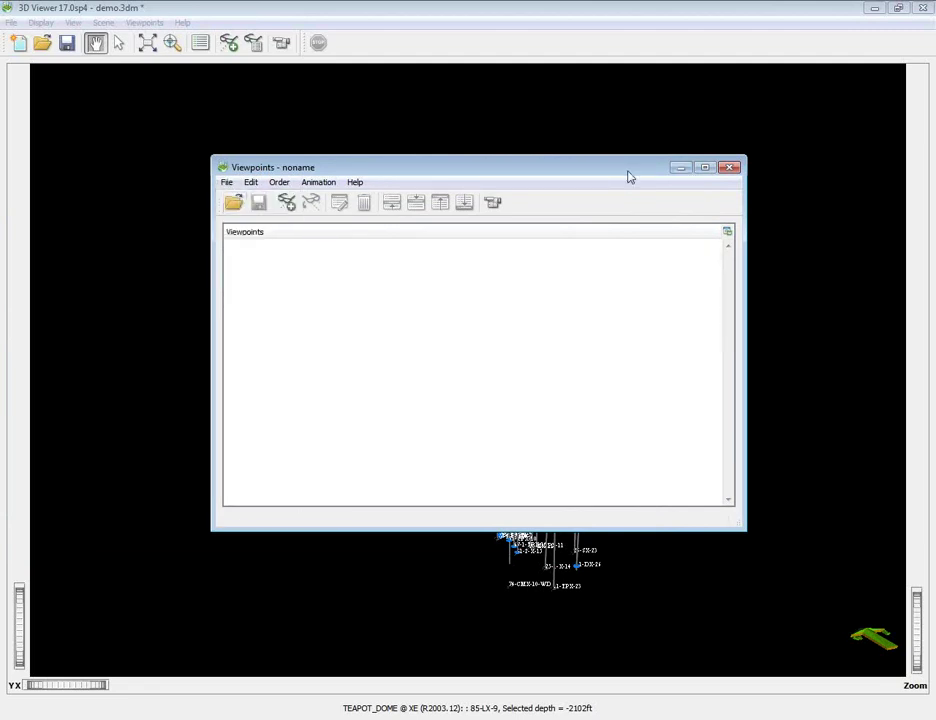
{"action": "left_click_drag", "start_coordinate": [576, 178], "coordinate": [625, 63]}
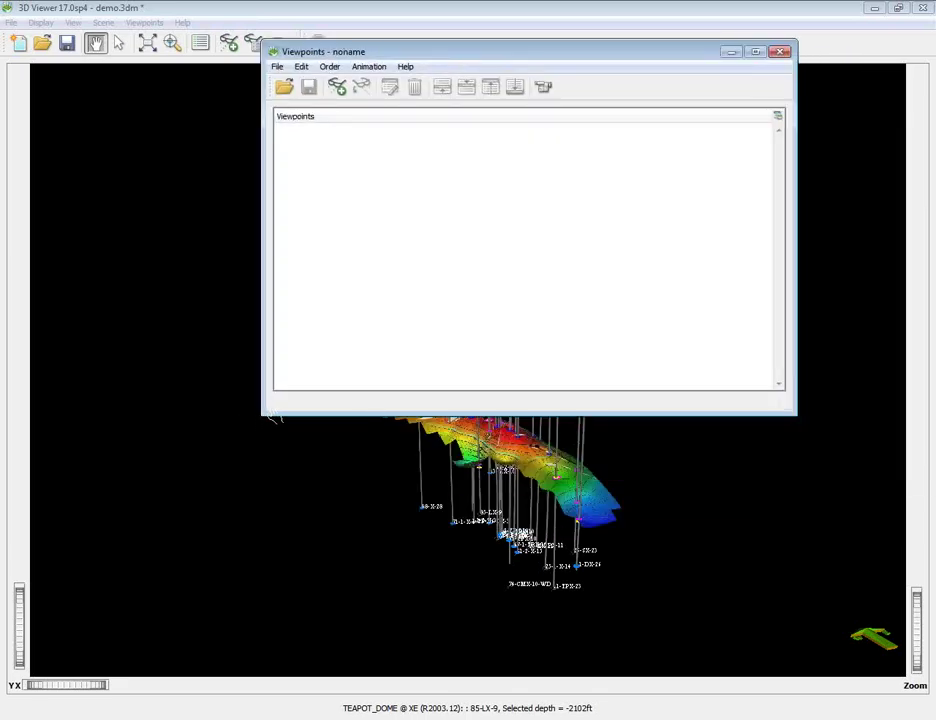
{"action": "left_click_drag", "start_coordinate": [510, 58], "coordinate": [935, 72]}
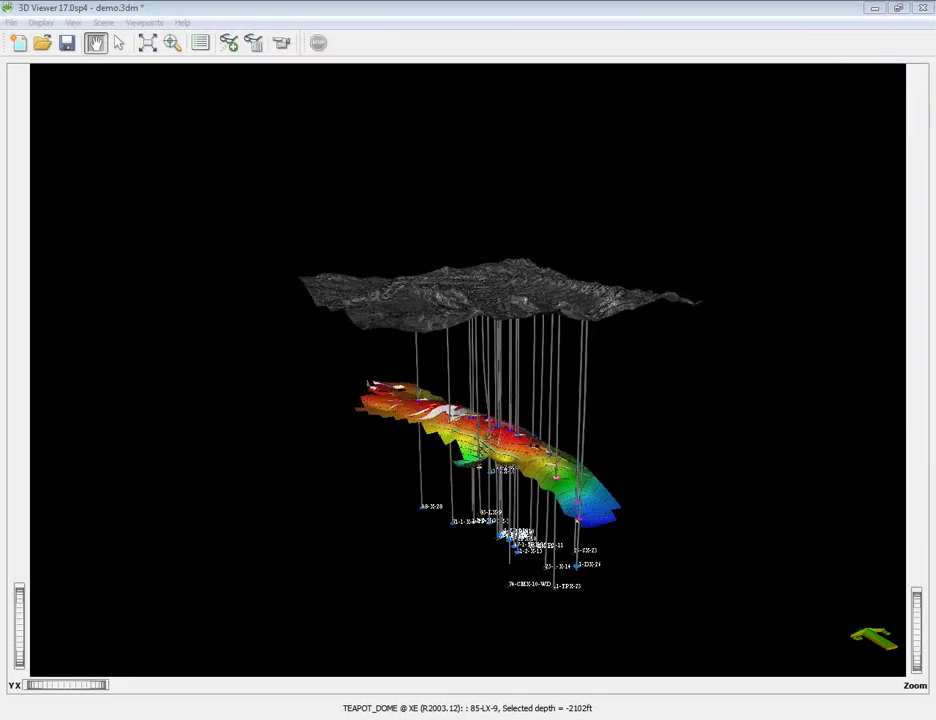
- Record three viewpoints in the new list: an overall view of surfaces and wells, a closer end-on view, and a side close-up
{"action": "left_click_drag", "start_coordinate": [563, 358], "coordinate": [556, 391]}
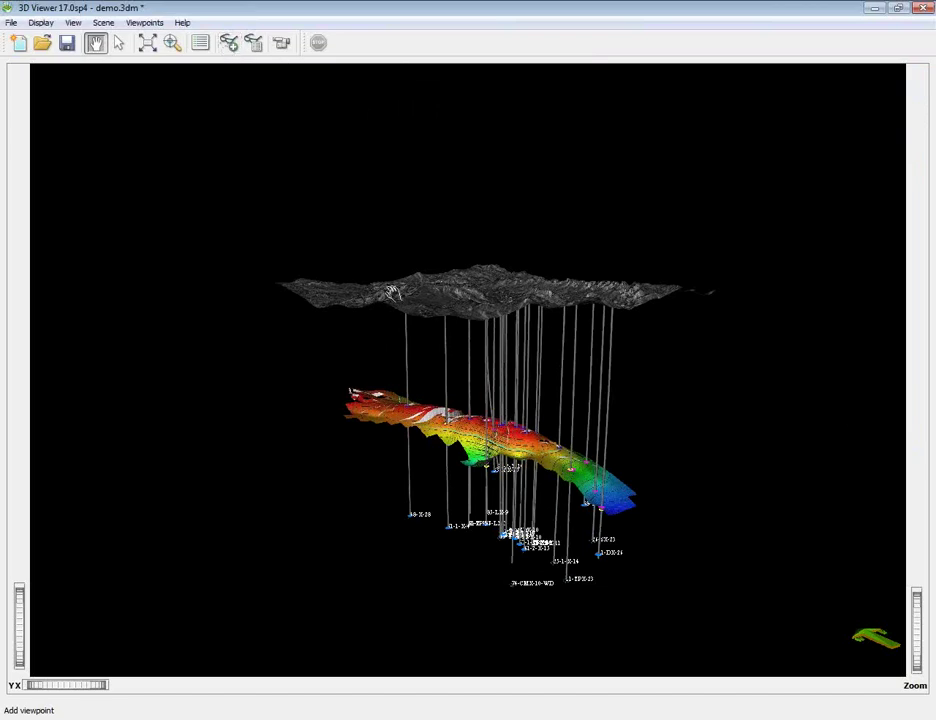
{"action": "left_click", "coordinate": [322, 279]}
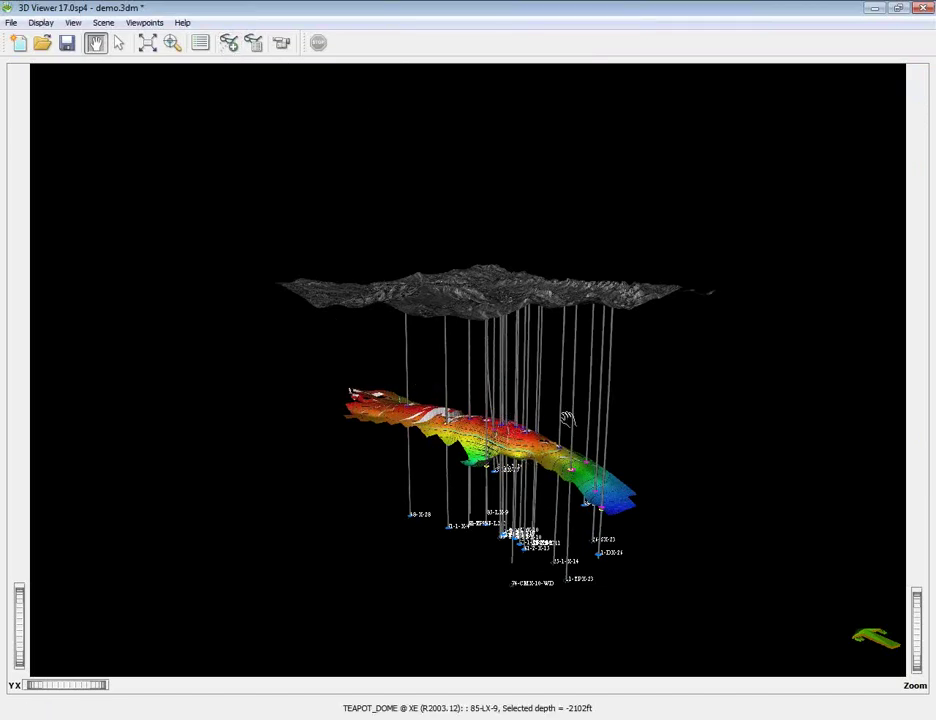
{"action": "left_click_drag", "start_coordinate": [443, 305], "coordinate": [465, 430]}
{"action": "scroll", "coordinate": [511, 437], "scroll_direction": "up", "scroll_amount": 5}
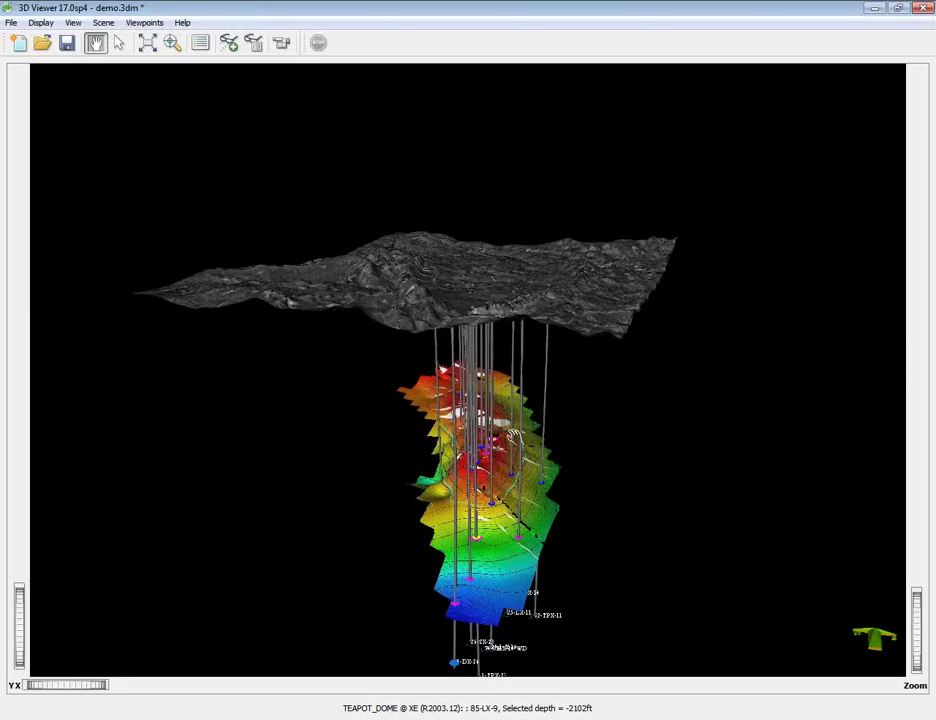
{"action": "left_click_drag", "start_coordinate": [373, 373], "coordinate": [371, 313]}
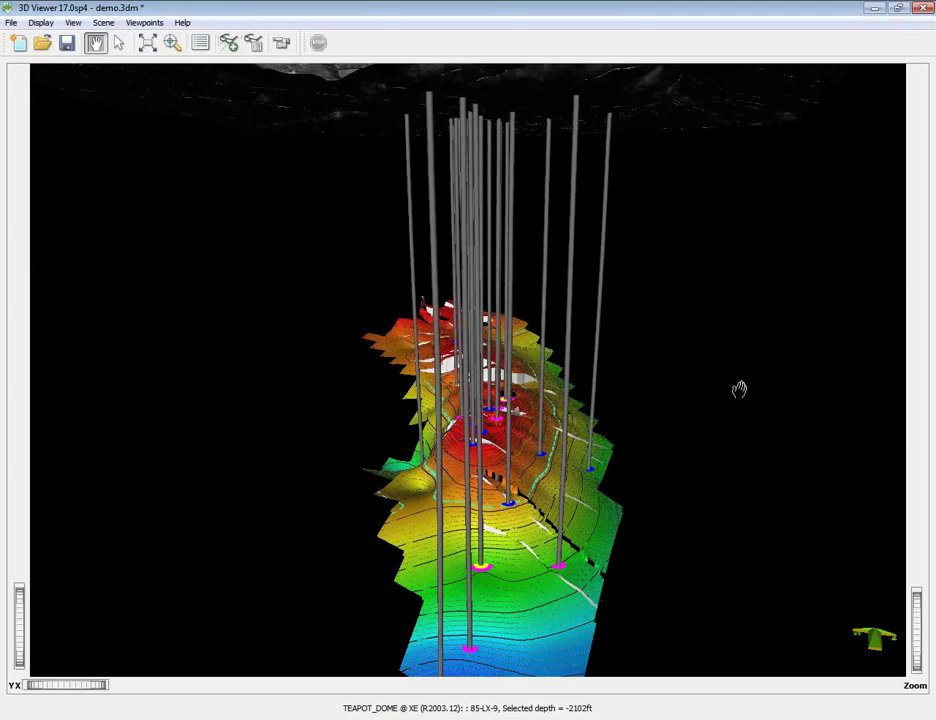
{"action": "left_click_drag", "start_coordinate": [556, 442], "coordinate": [492, 352]}
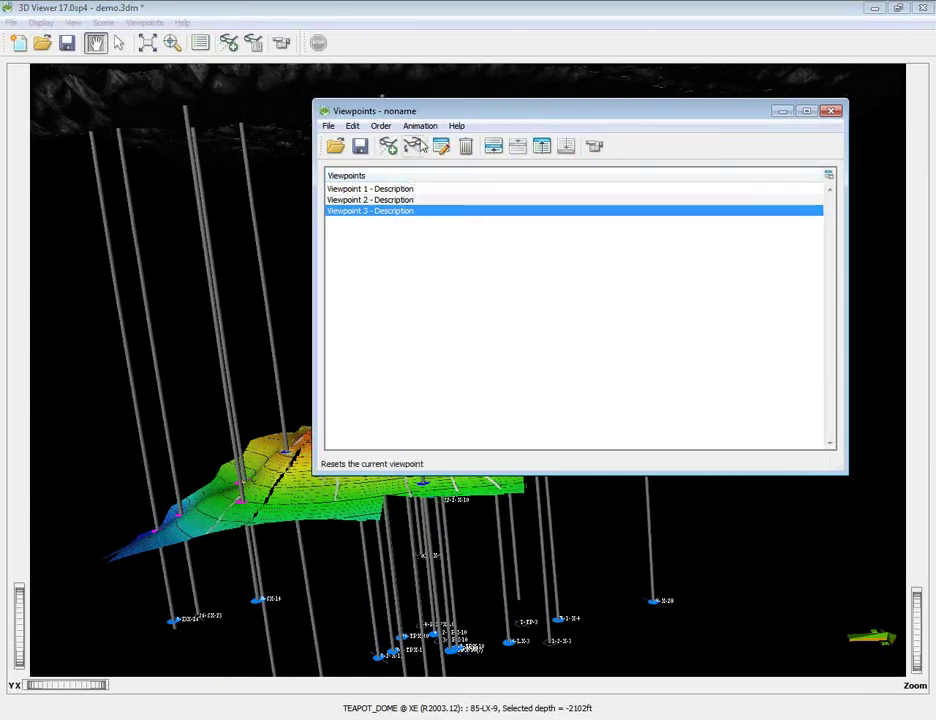
- Turn the scene to look down on the topography, and return it to the stored Viewpoint 3
{"action": "left_click_drag", "start_coordinate": [422, 114], "coordinate": [935, 146]}
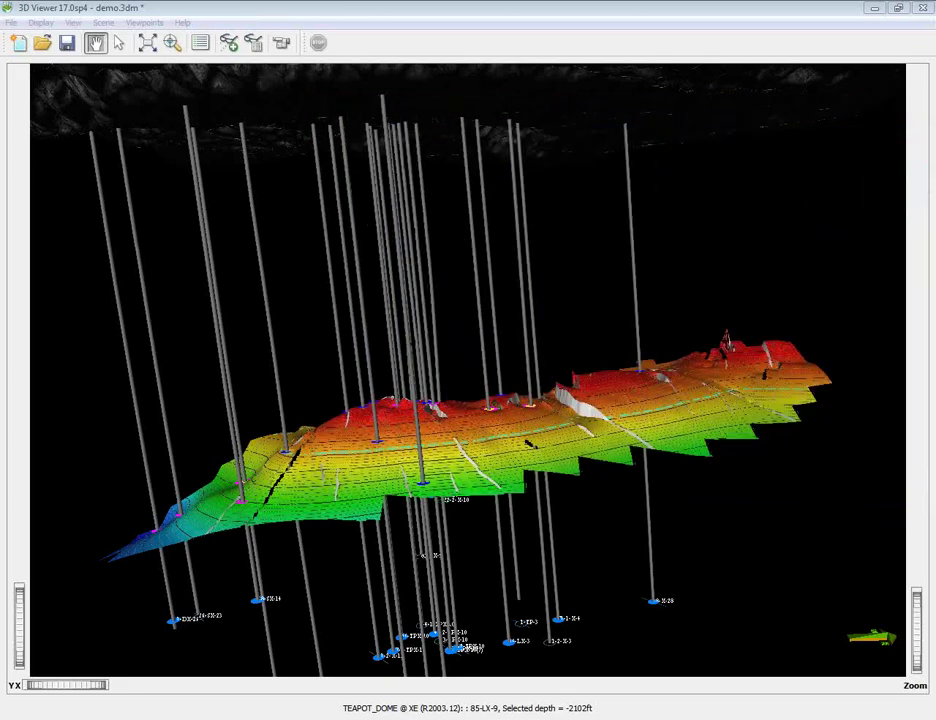
{"action": "left_click_drag", "start_coordinate": [780, 300], "coordinate": [666, 368]}
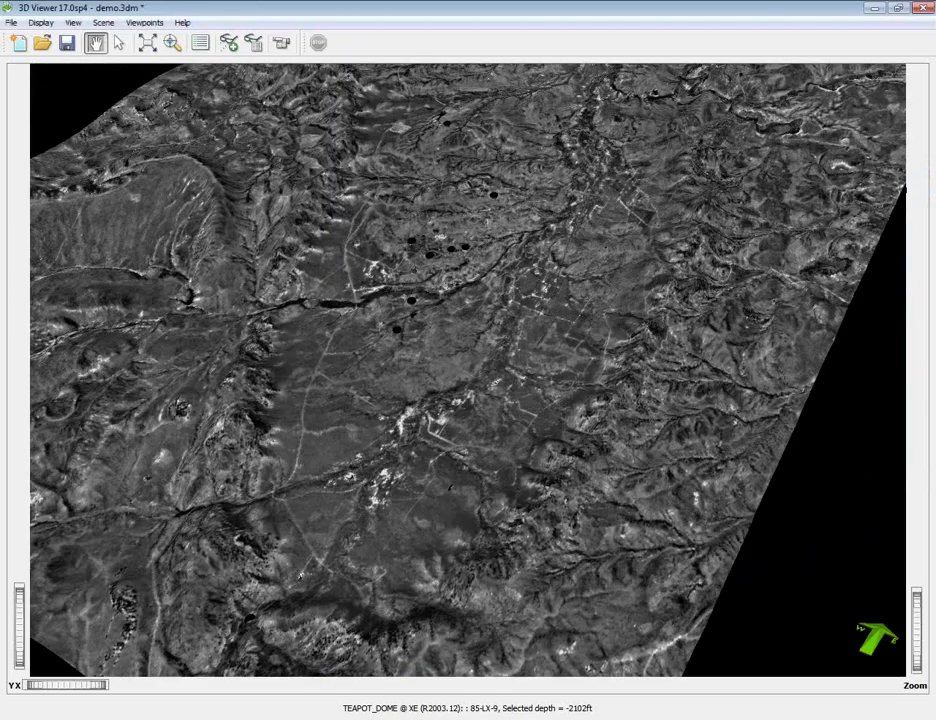
{"action": "mouse_move", "coordinate": [935, 132]}
{"action": "left_mouse_down"}
{"action": "mouse_move", "coordinate": [529, 134]}
{"action": "mouse_move", "coordinate": [752, 109]}
{"action": "mouse_move", "coordinate": [935, 110]}
{"action": "left_mouse_up"}
{"action": "left_click", "coordinate": [524, 203]}
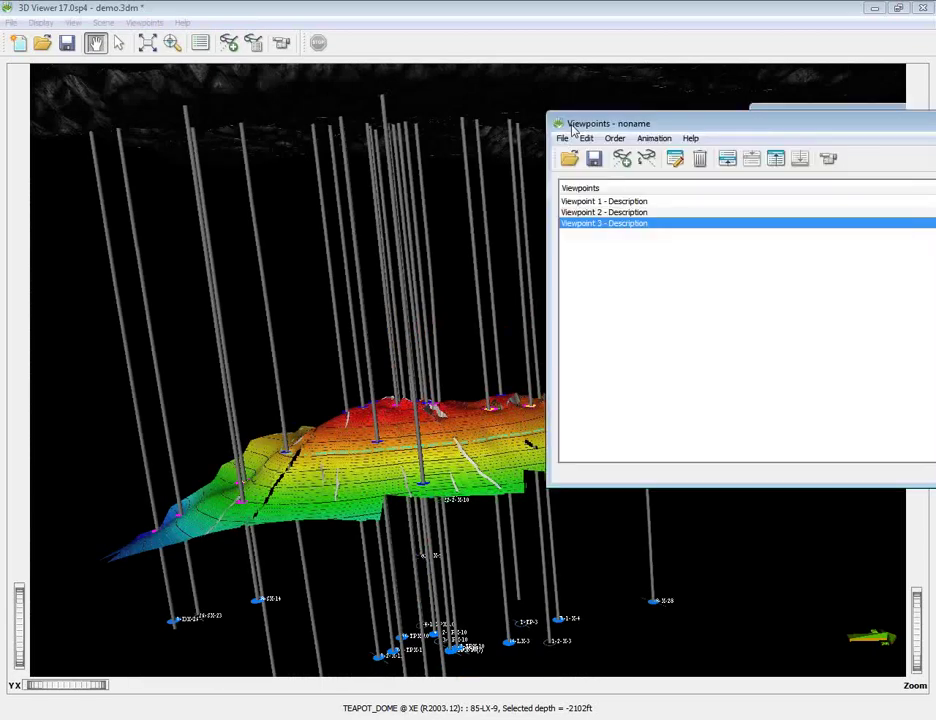
- Discard the unsaved viewpoints list, open Fly-by.vps from Demo_Teapot_Dome instead, and move the list window clear of the scene
{"action": "left_click_drag", "start_coordinate": [560, 120], "coordinate": [435, 129]}
{"action": "left_click", "coordinate": [436, 143]}
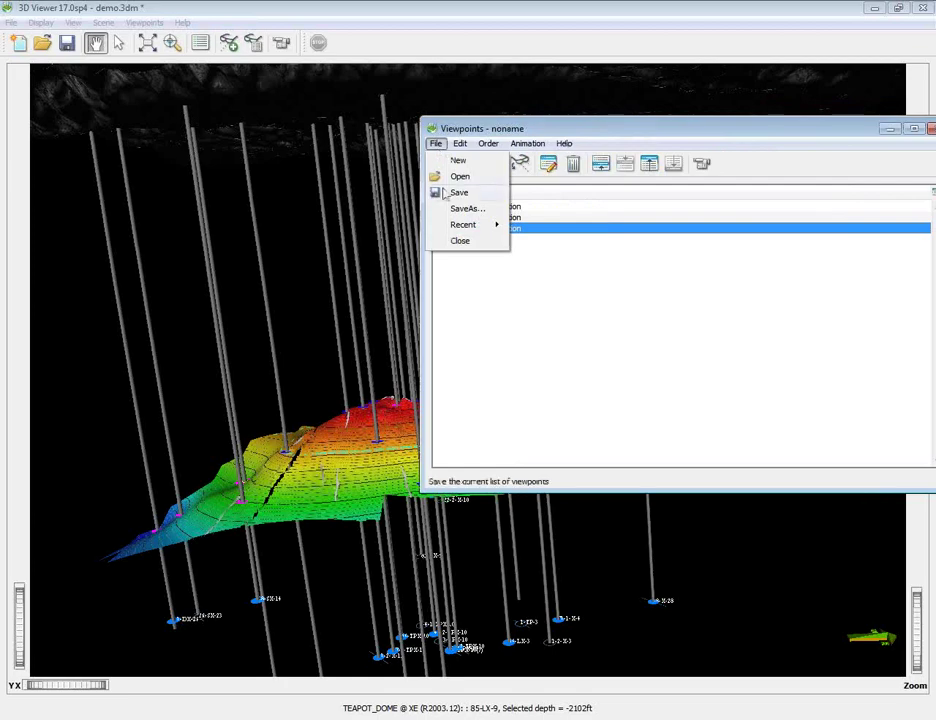
{"action": "left_click", "coordinate": [446, 177]}
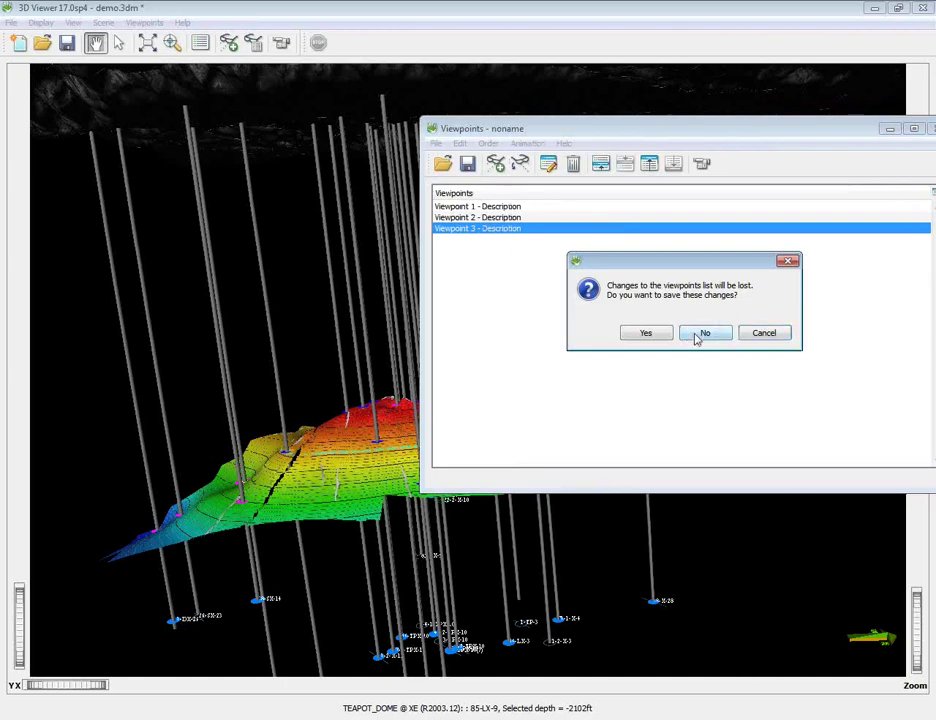
{"action": "left_click", "coordinate": [703, 334]}
{"action": "scroll", "coordinate": [581, 363], "scroll_direction": "down", "scroll_amount": 1}
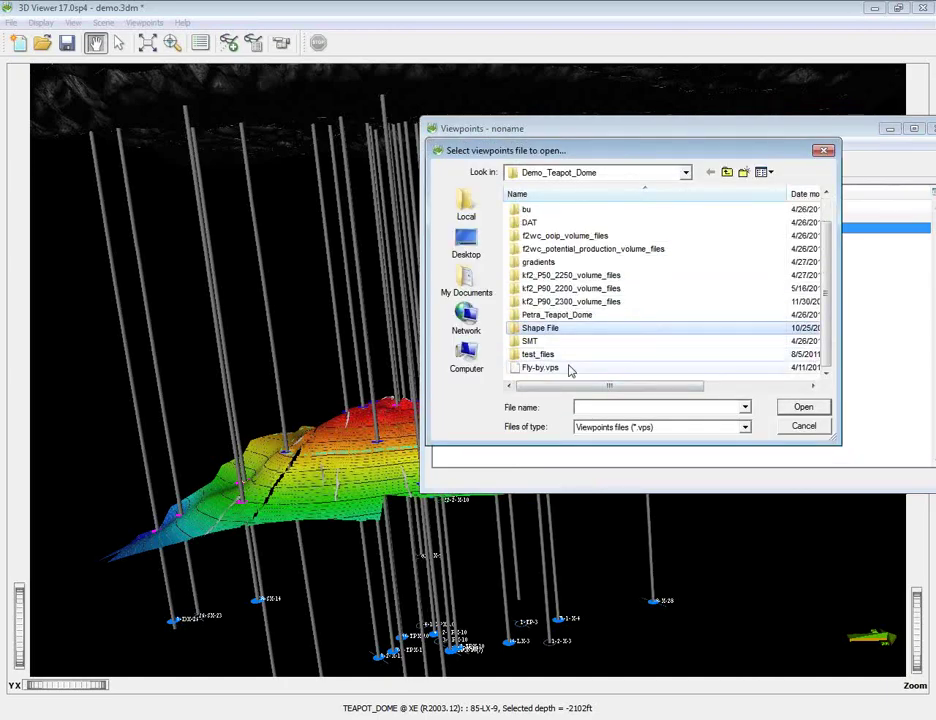
{"action": "double_click", "coordinate": [568, 369]}
{"action": "left_click_drag", "start_coordinate": [512, 127], "coordinate": [935, 127]}
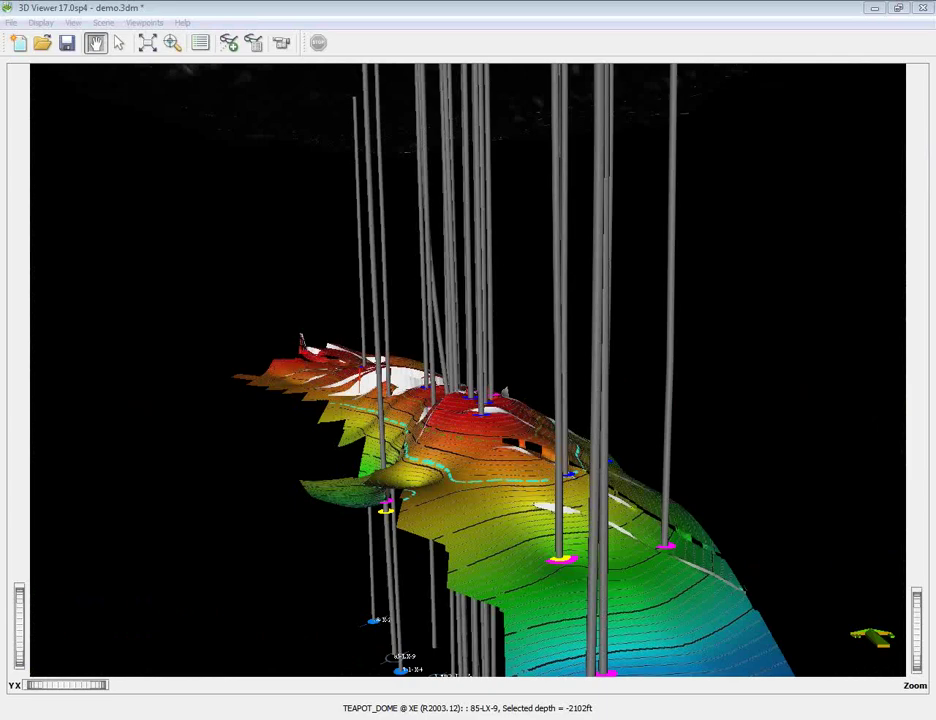
- Examine the depth surface, wells and topography from several angles with the fly-by viewpoints list moved aside
{"action": "mouse_move", "coordinate": [935, 146]}
{"action": "left_mouse_down"}
{"action": "mouse_move", "coordinate": [721, 146]}
{"action": "mouse_move", "coordinate": [935, 146]}
{"action": "left_mouse_up"}
{"action": "left_click_drag", "start_coordinate": [391, 327], "coordinate": [348, 327]}
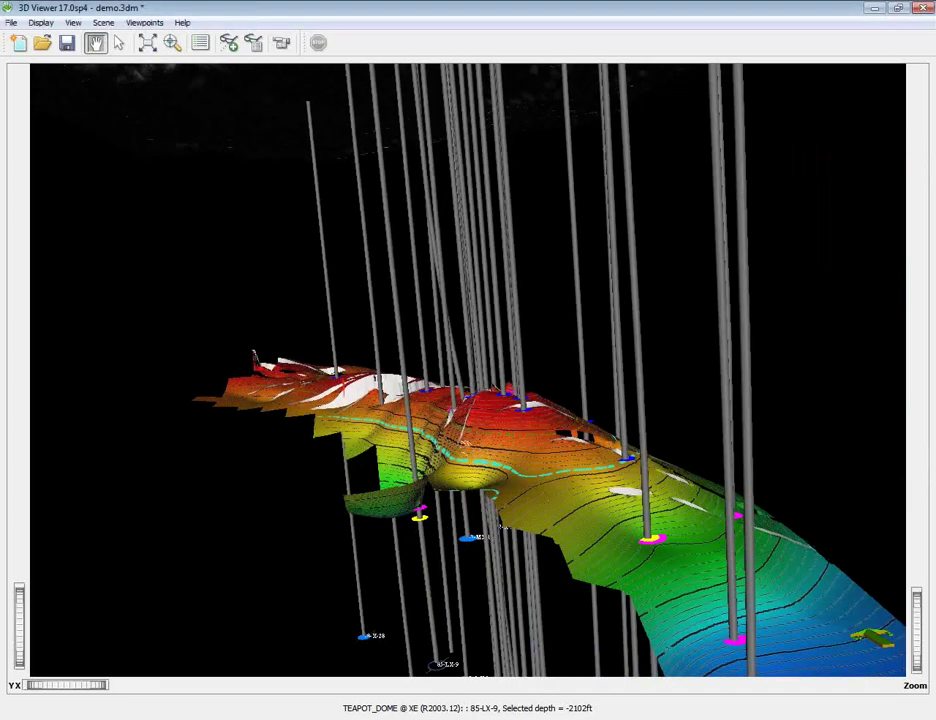
{"action": "left_click_drag", "start_coordinate": [381, 311], "coordinate": [558, 205]}
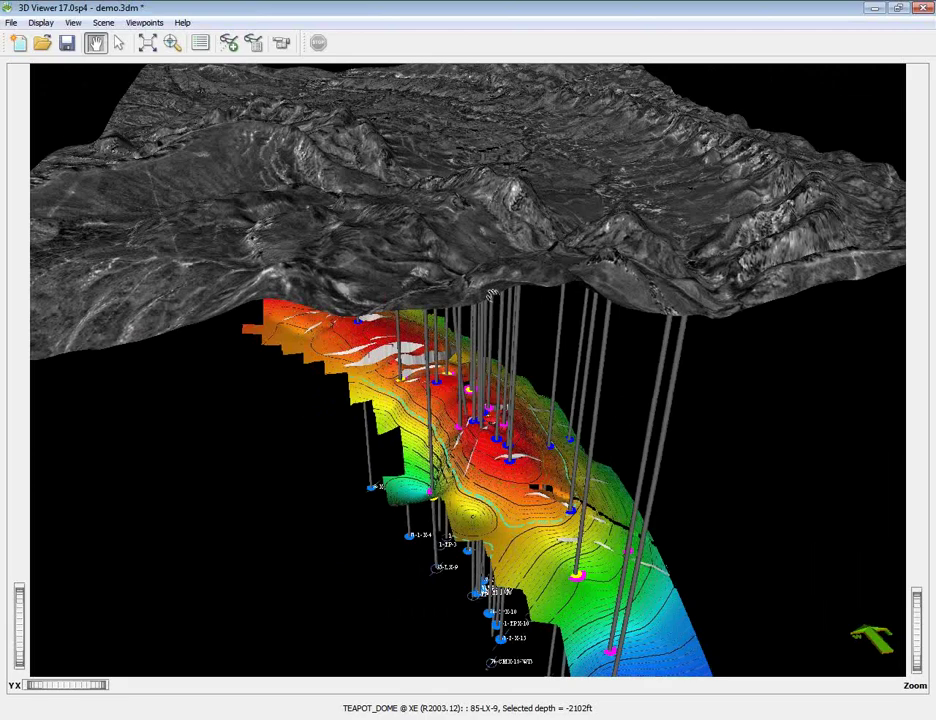
{"action": "left_click_drag", "start_coordinate": [639, 467], "coordinate": [429, 317]}
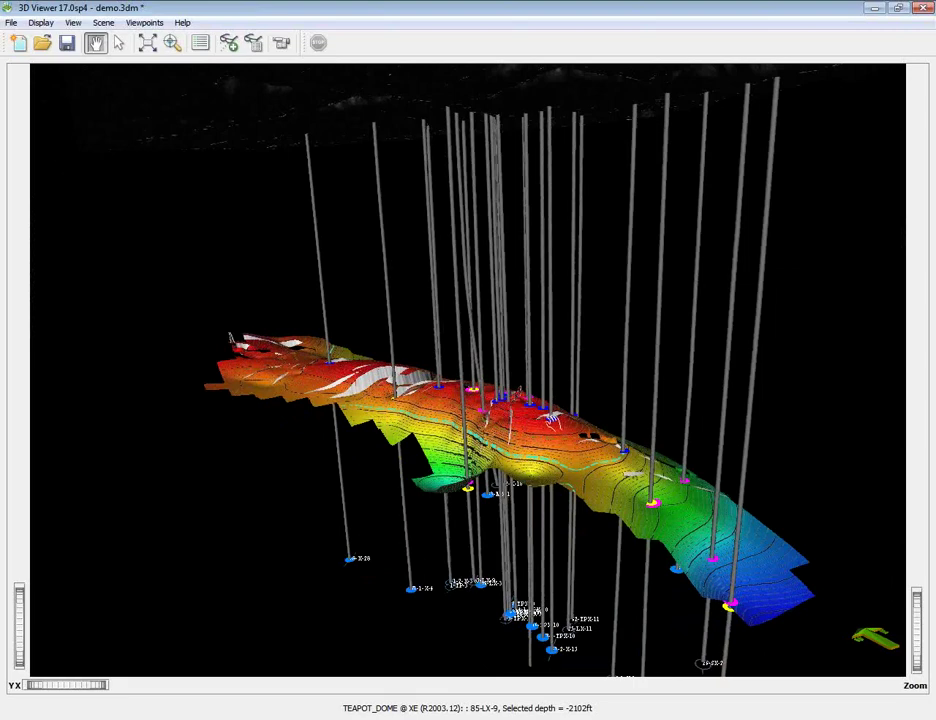
{"action": "left_click_drag", "start_coordinate": [387, 302], "coordinate": [484, 418]}
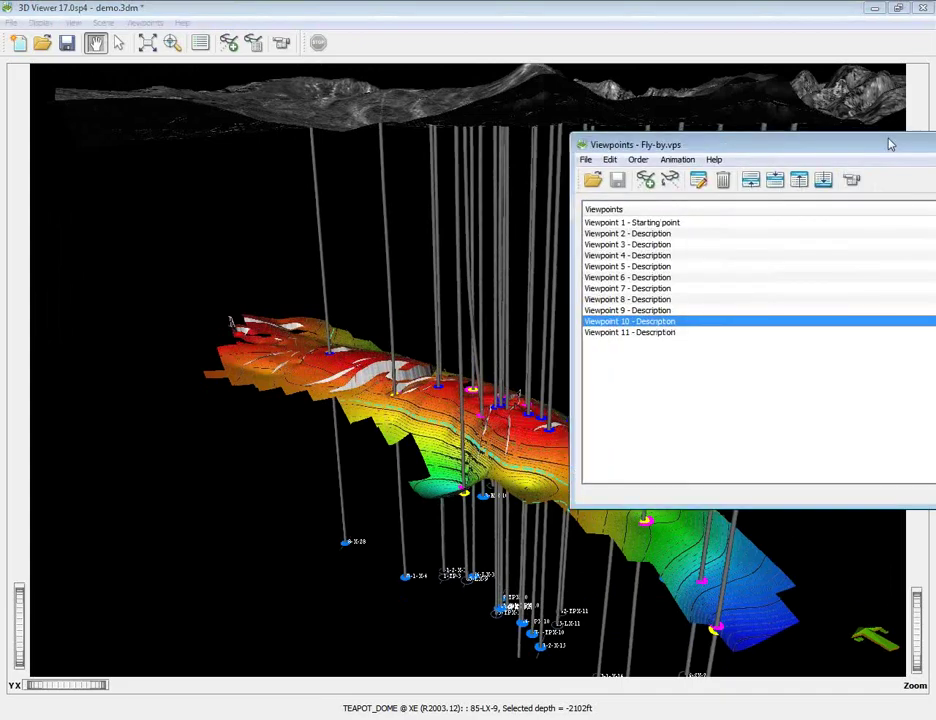
{"action": "left_click_drag", "start_coordinate": [891, 145], "coordinate": [935, 100]}
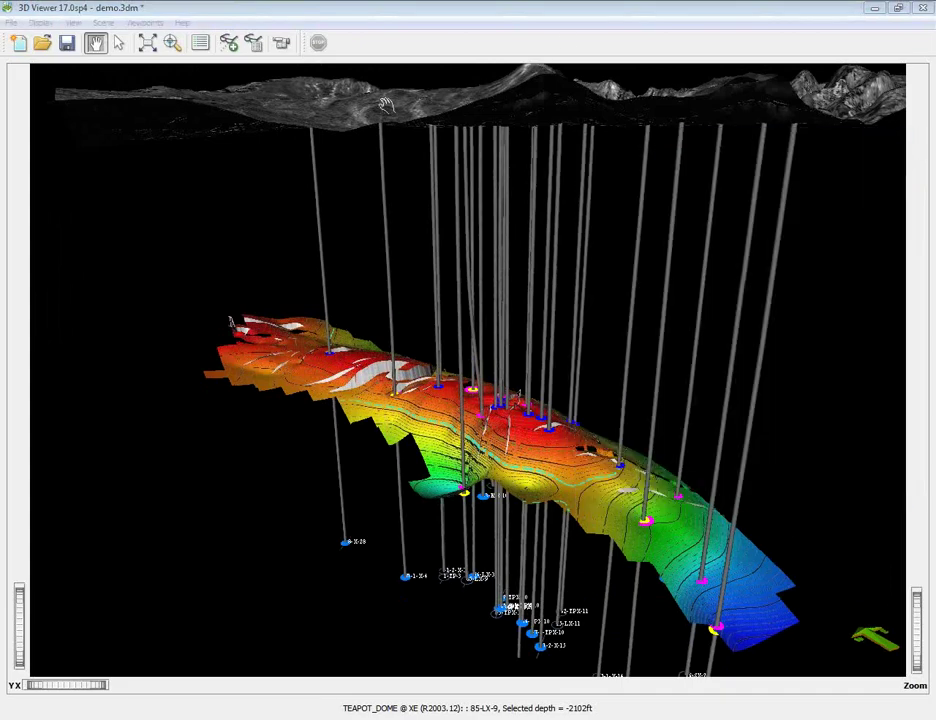
- Set up a viewpoints animation with a duration of 30 seconds, and view the MPEG animation settings without saving a movie
{"action": "left_click", "coordinate": [283, 43]}
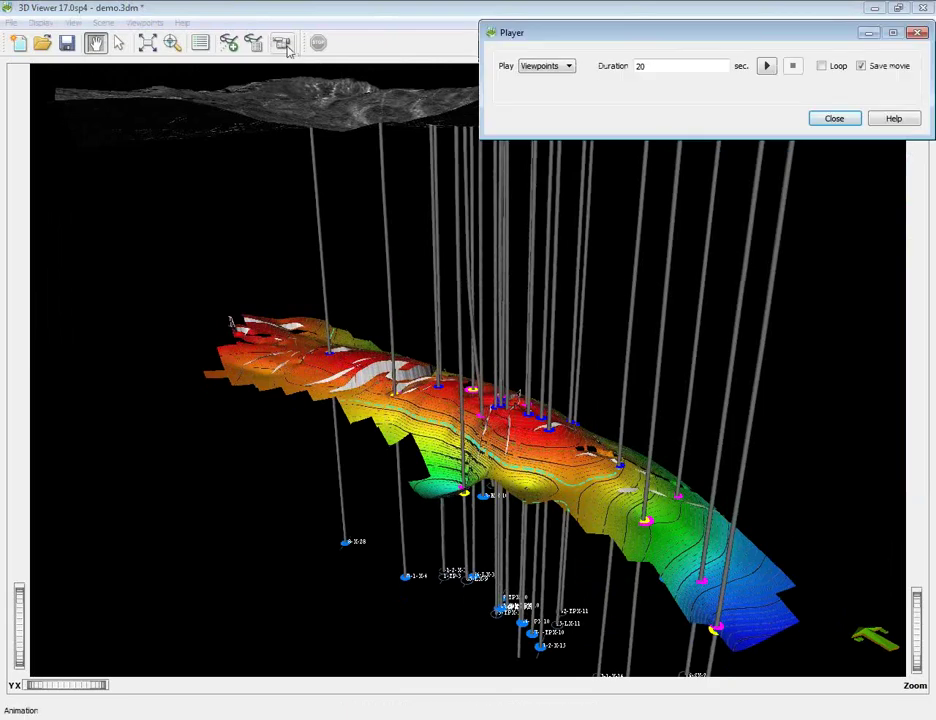
{"action": "left_click", "coordinate": [563, 66]}
{"action": "left_click", "coordinate": [563, 67]}
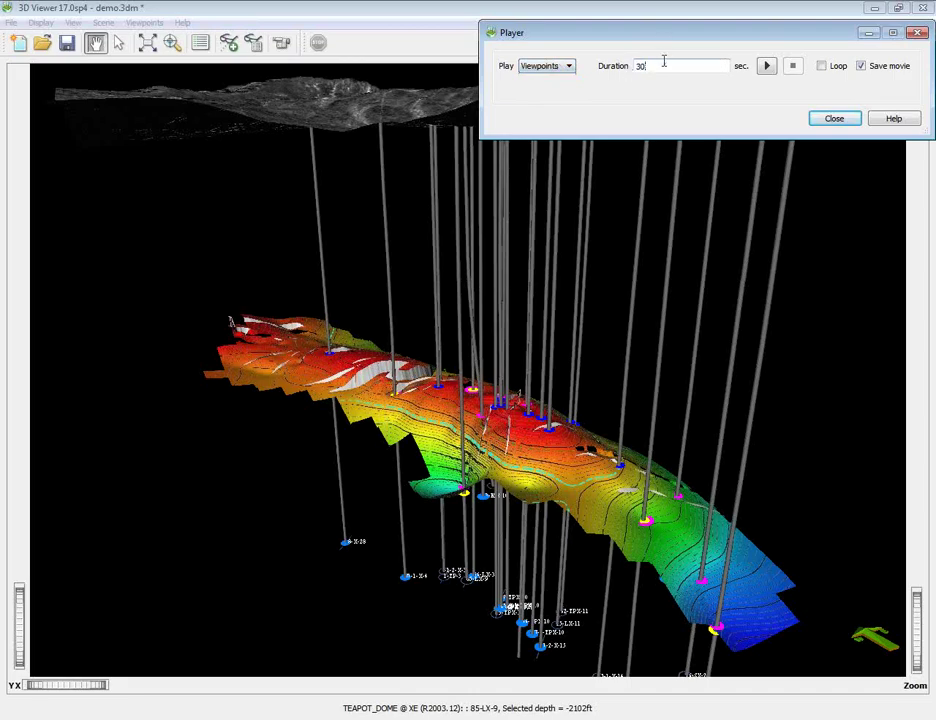
{"action": "left_click", "coordinate": [767, 68]}
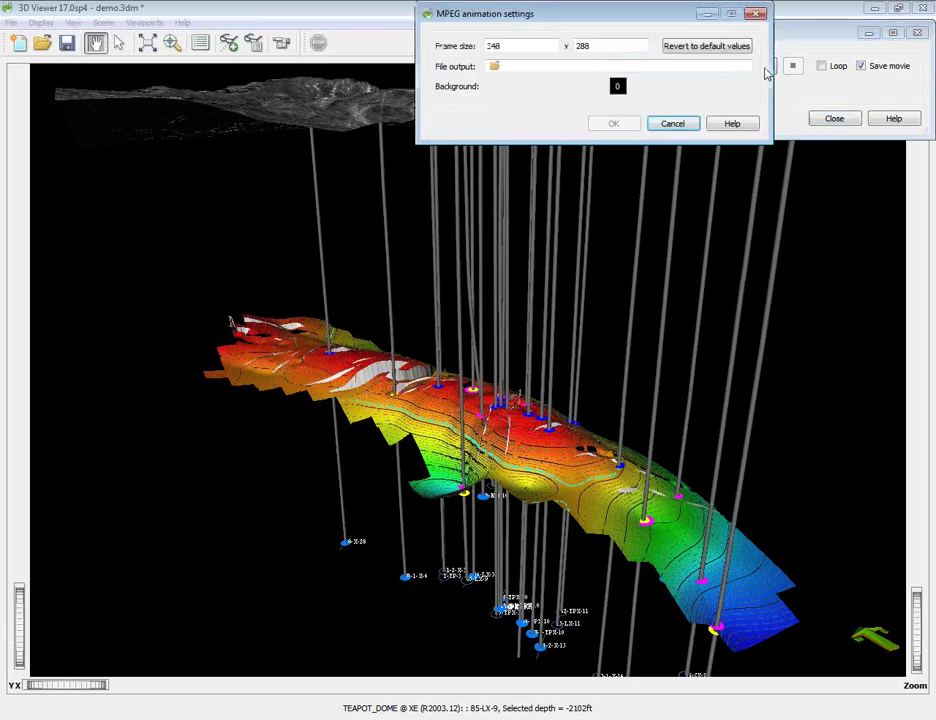
{"action": "left_click", "coordinate": [684, 126]}
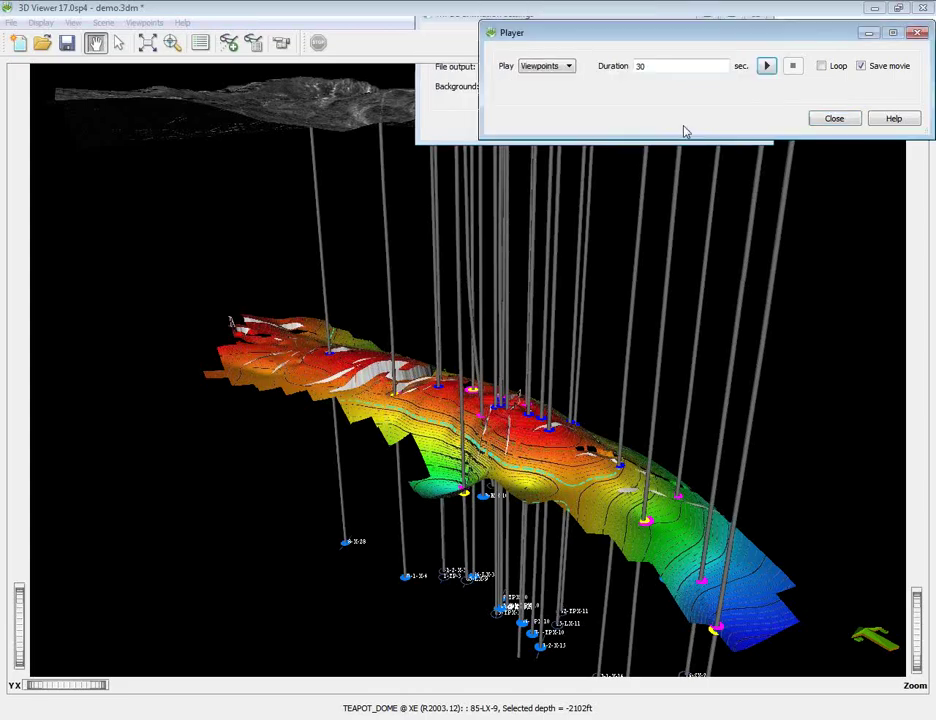
- Play the viewpoints animation in a loop without movie saving, watch it with the player out of the way, and stop it
{"action": "left_click", "coordinate": [861, 66]}
{"action": "left_click", "coordinate": [821, 66]}
{"action": "left_click", "coordinate": [767, 67]}
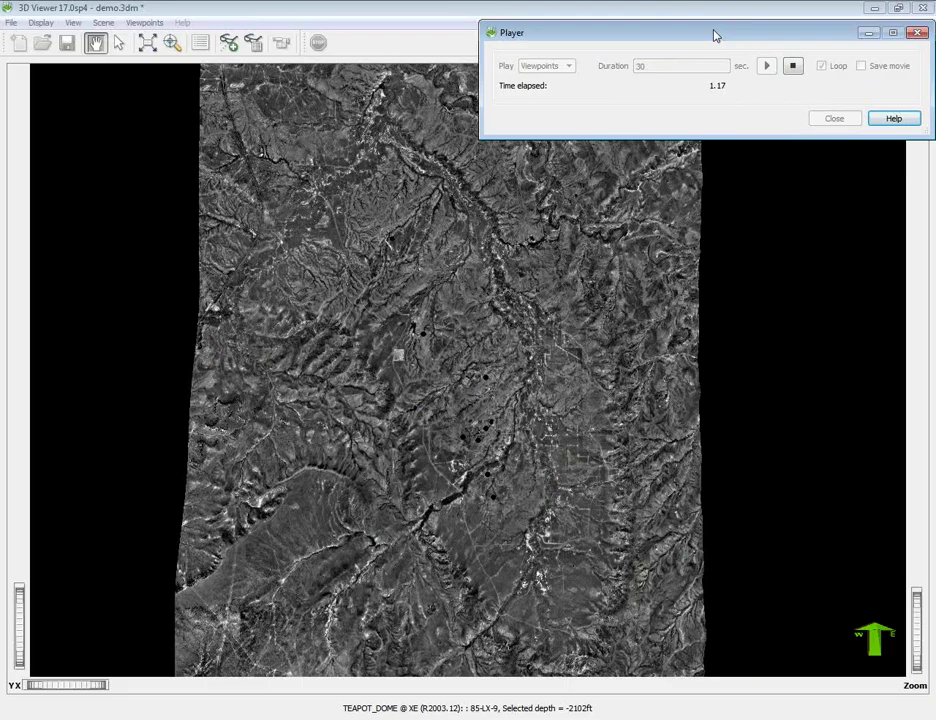
{"action": "left_click_drag", "start_coordinate": [715, 36], "coordinate": [554, 184]}
{"action": "left_click", "coordinate": [777, 182]}
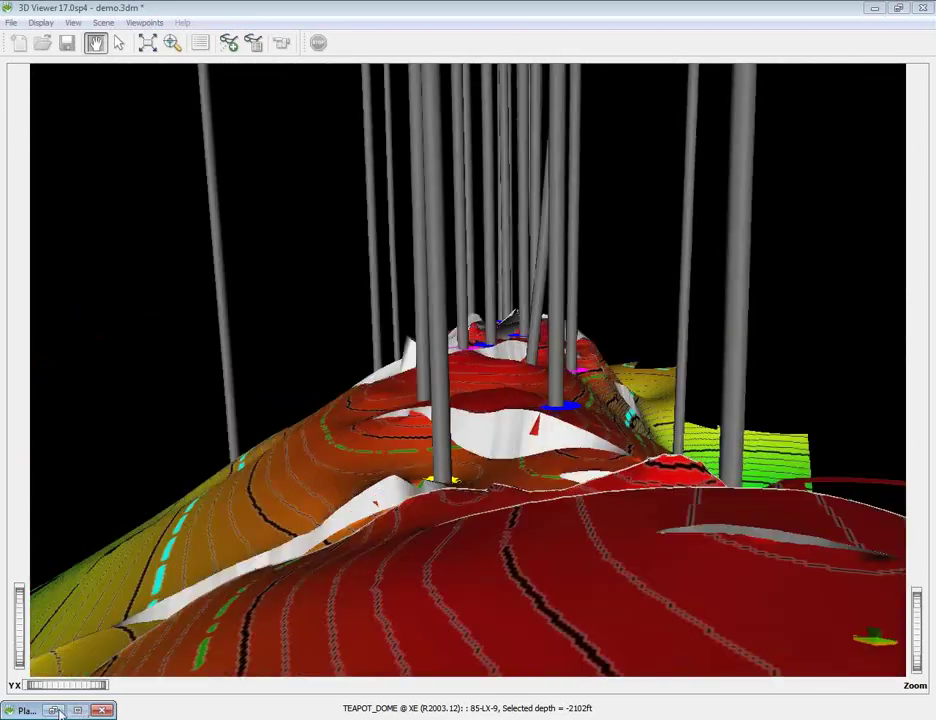
{"action": "left_click", "coordinate": [79, 710]}
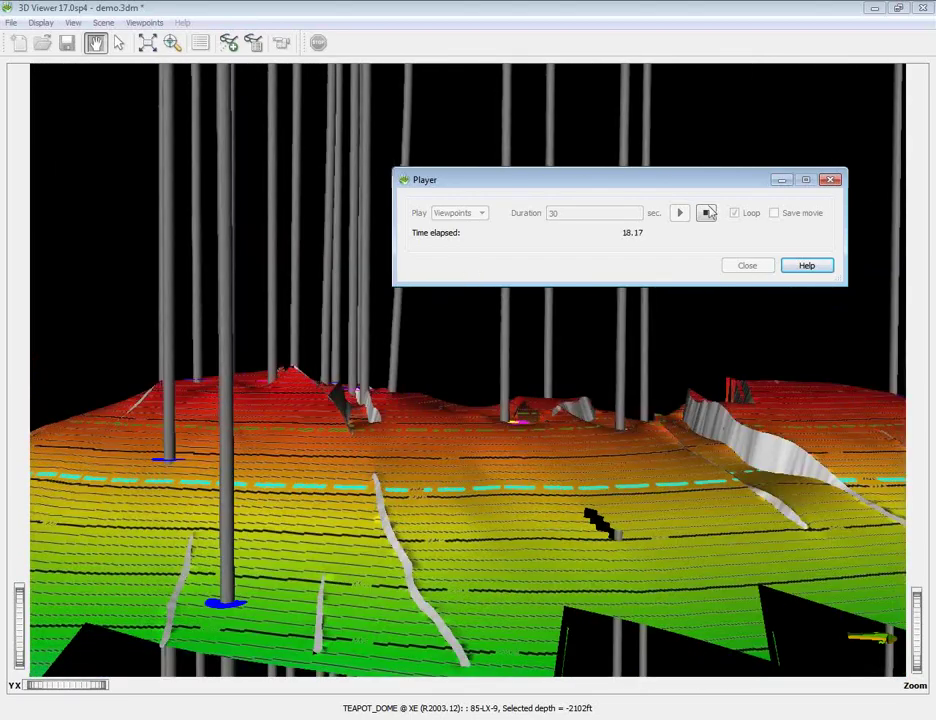
{"action": "left_click", "coordinate": [705, 212]}
- Turn looping off and movie saving on, view the MPEG output settings, cancel them, and close the animation player
{"action": "left_click", "coordinate": [771, 215]}
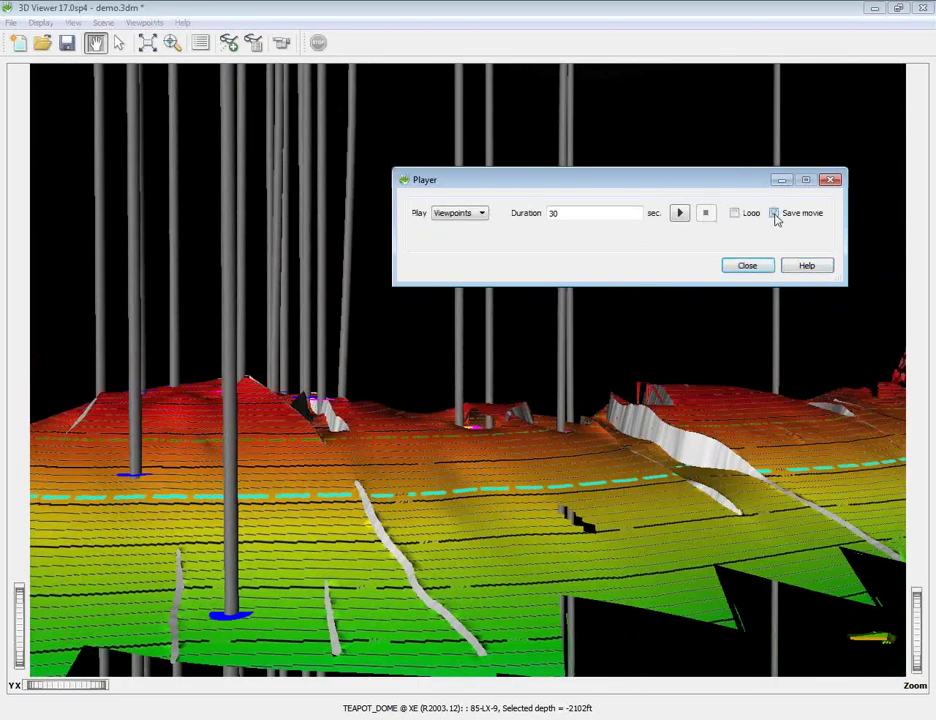
{"action": "left_click", "coordinate": [678, 214]}
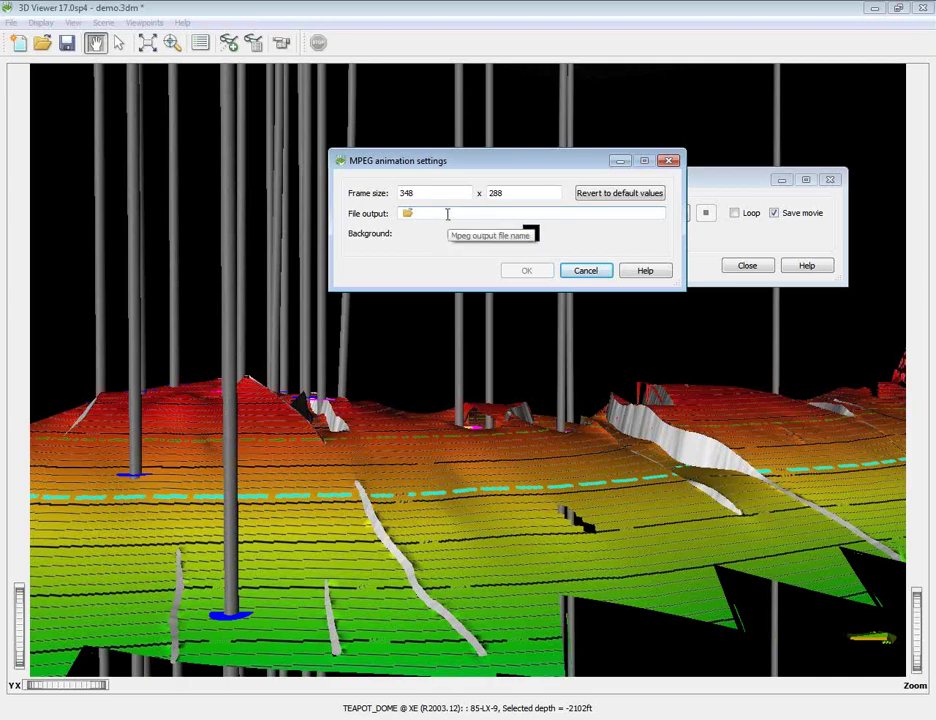
{"action": "left_click", "coordinate": [587, 271]}
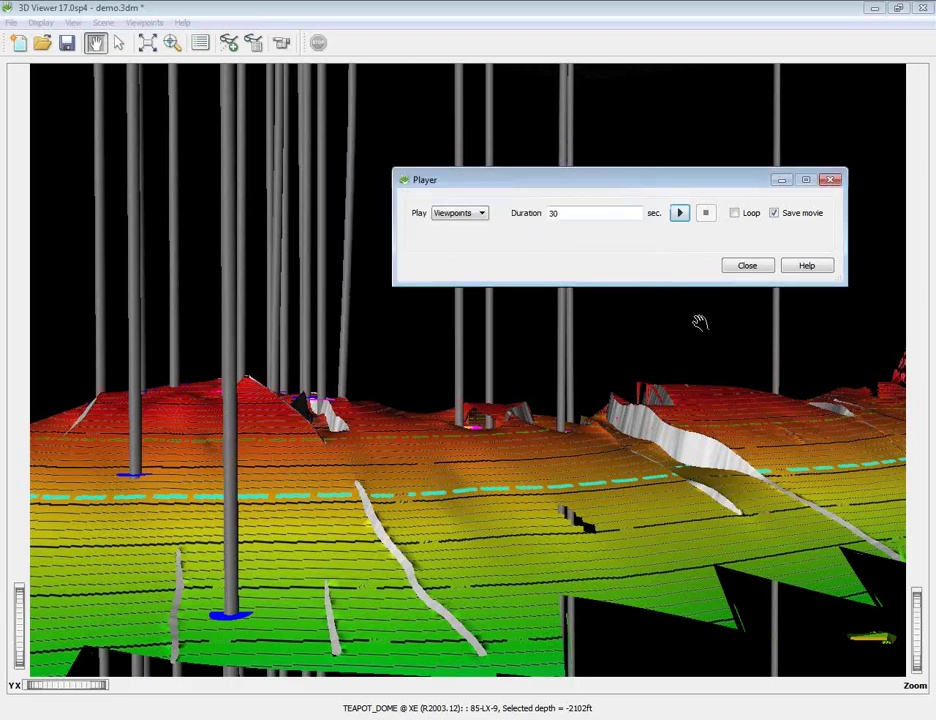
{"action": "left_click", "coordinate": [745, 266]}
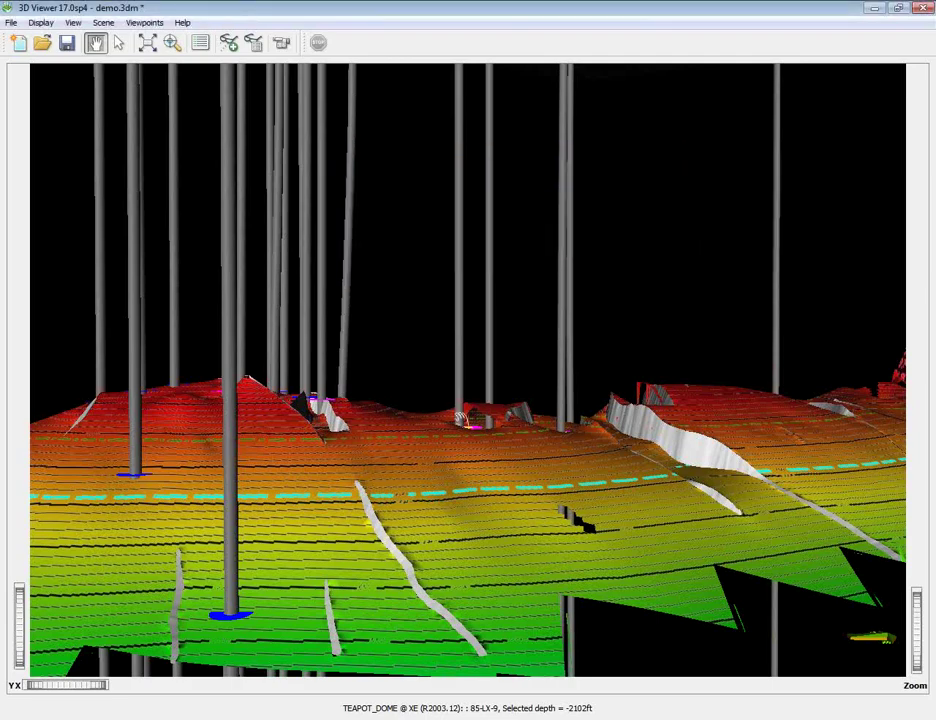
- Examine the whole scene from above and from the side, with the topography, wells and depth surface in view
{"action": "left_click_drag", "start_coordinate": [706, 250], "coordinate": [502, 362]}
{"action": "scroll", "coordinate": [533, 393], "scroll_direction": "down", "scroll_amount": 8}
{"action": "left_click_drag", "start_coordinate": [440, 322], "coordinate": [301, 114]}
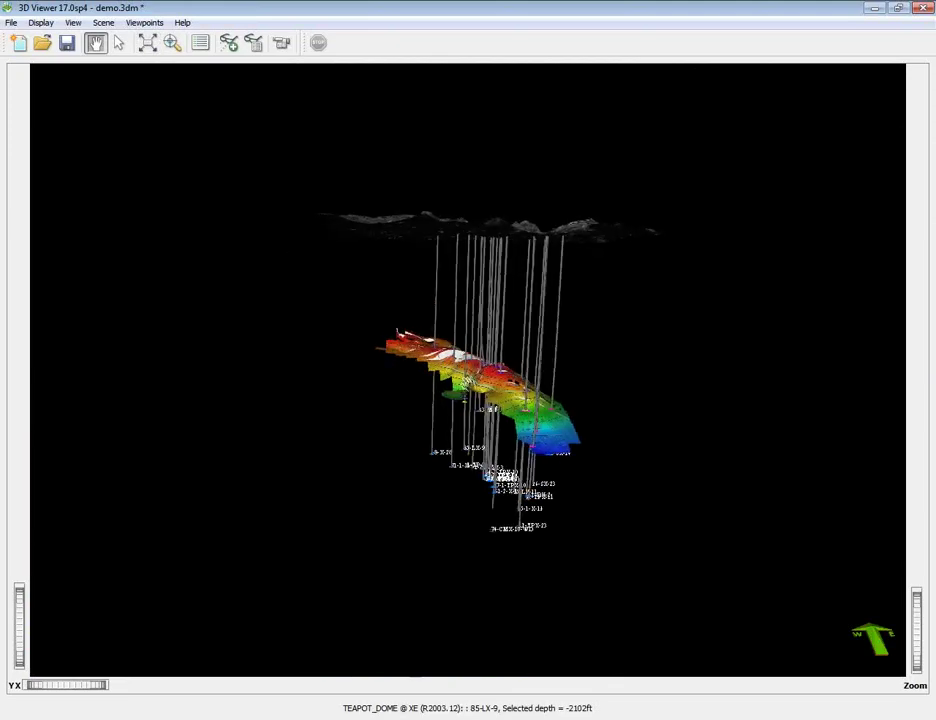
{"action": "left_click_drag", "start_coordinate": [654, 382], "coordinate": [374, 421]}
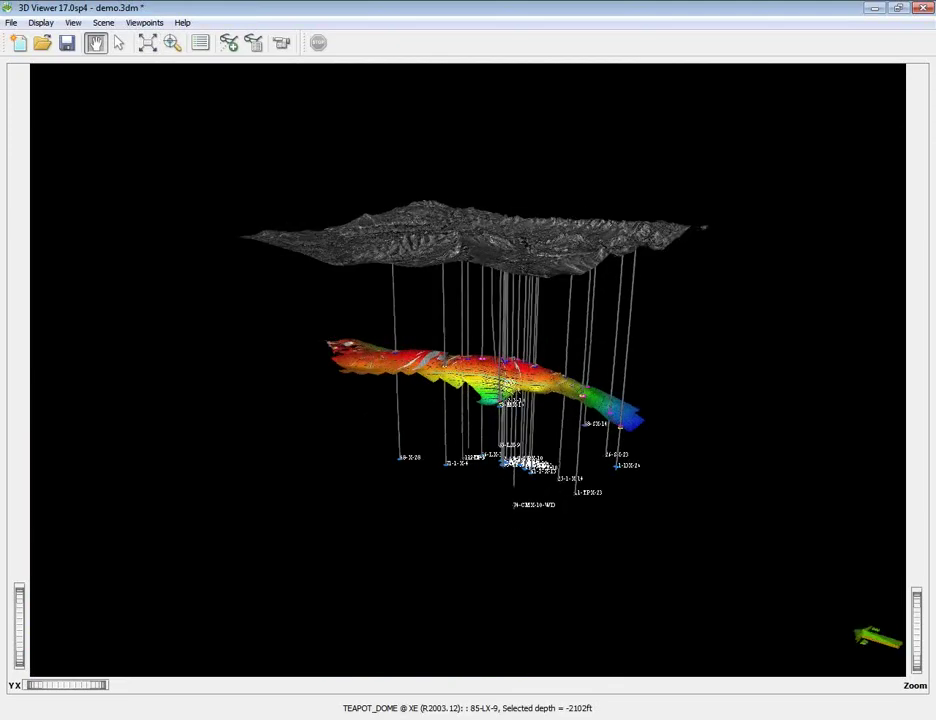
{"action": "scroll", "coordinate": [378, 286], "scroll_direction": "up", "scroll_amount": 5}
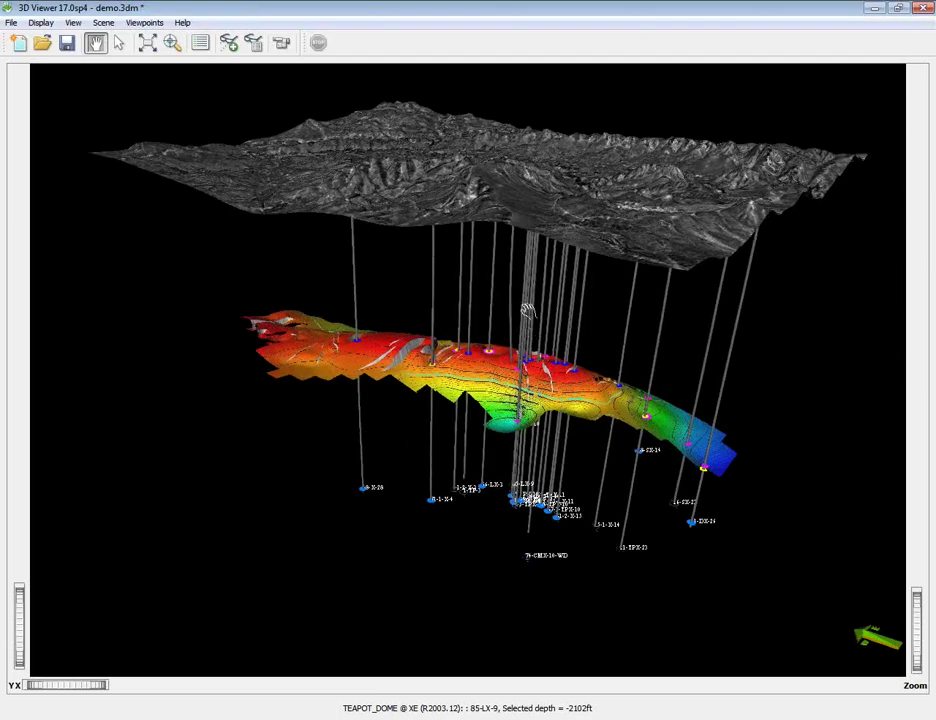
{"action": "left_click_drag", "start_coordinate": [391, 188], "coordinate": [600, 418]}
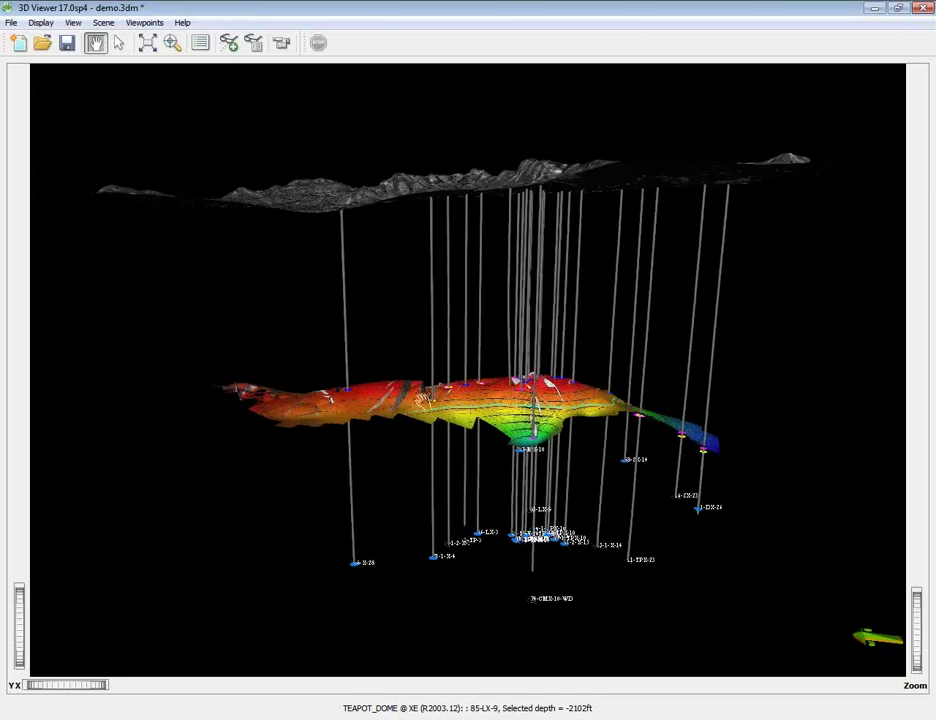
- Review the data source and color options for displaying a 3D seismic surface, and cancel without adding one
{"action": "left_click", "coordinate": [41, 22]}
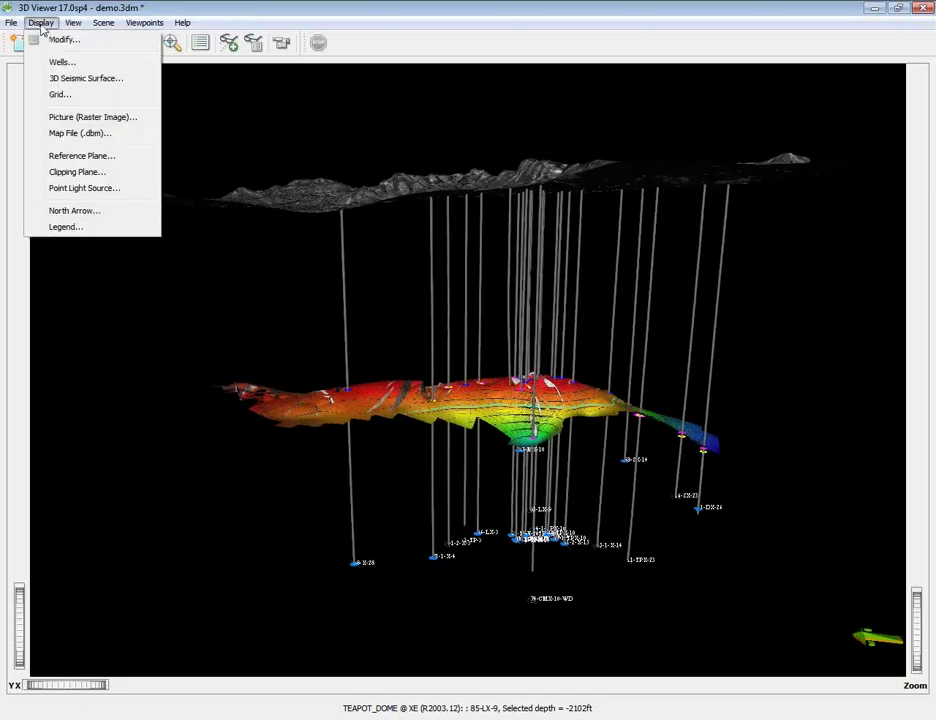
{"action": "left_click", "coordinate": [55, 79]}
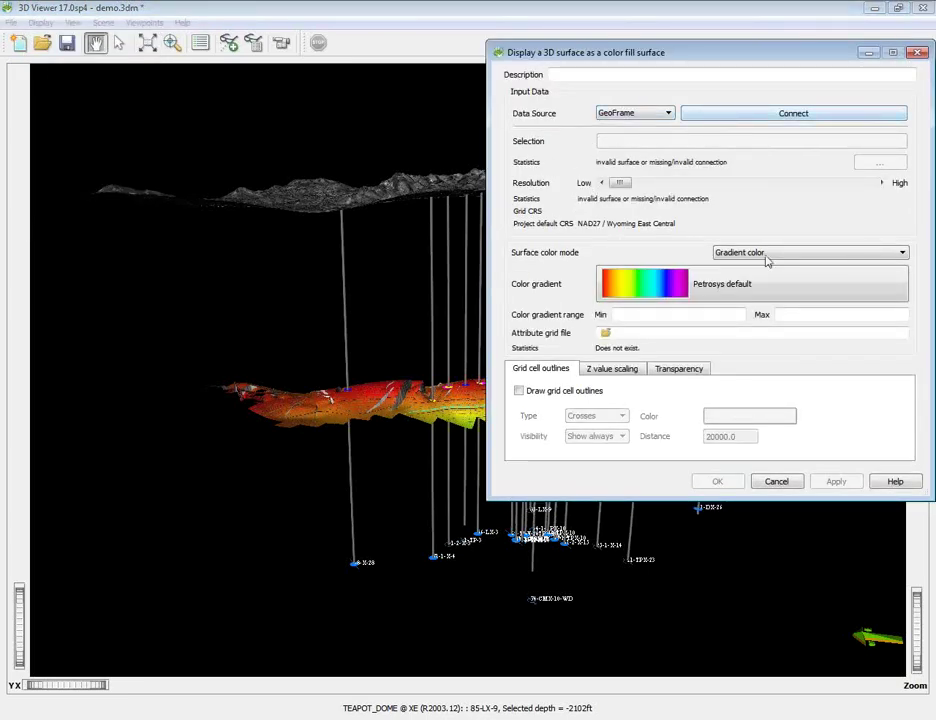
{"action": "left_click", "coordinate": [777, 482]}
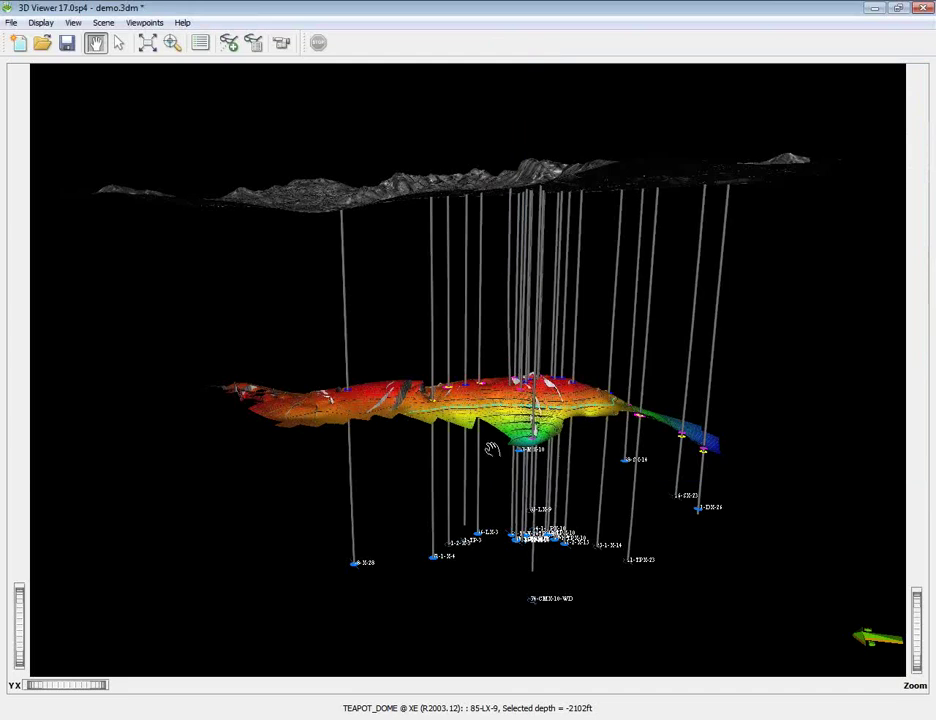
{"action": "left_click_drag", "start_coordinate": [476, 464], "coordinate": [577, 443]}
{"action": "left_click_drag", "start_coordinate": [487, 457], "coordinate": [677, 487]}
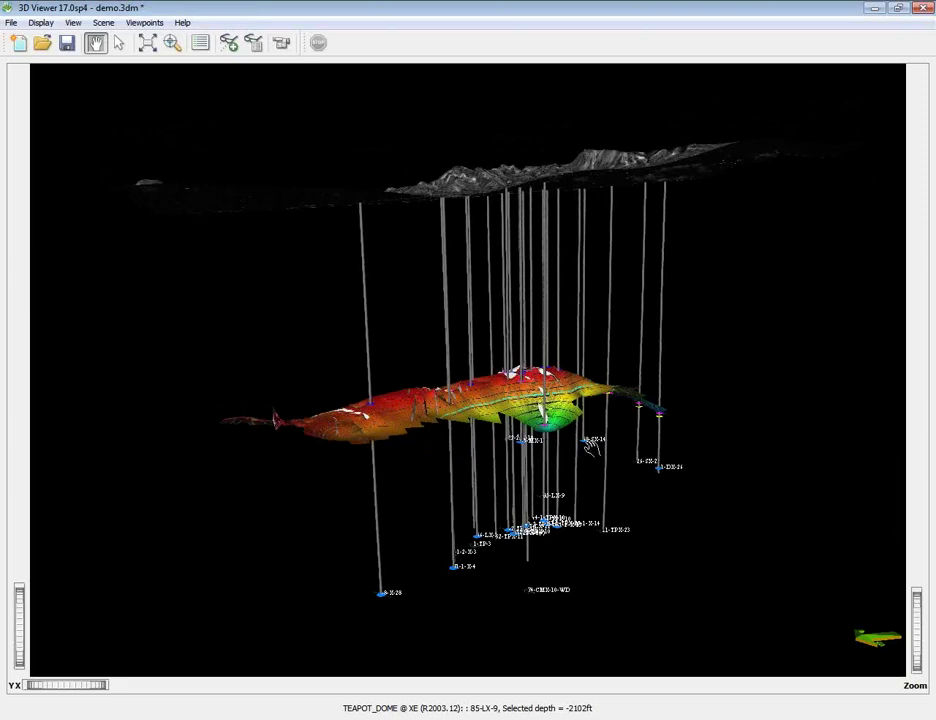
{"action": "left_click_drag", "start_coordinate": [562, 424], "coordinate": [543, 488]}
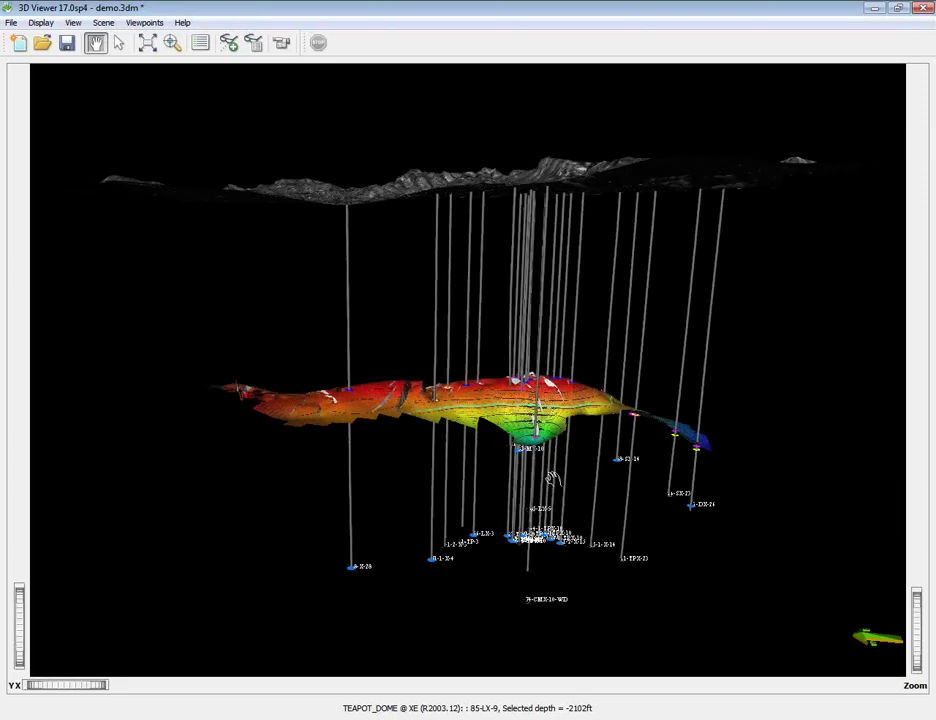
{"action": "left_click_drag", "start_coordinate": [572, 468], "coordinate": [393, 344]}
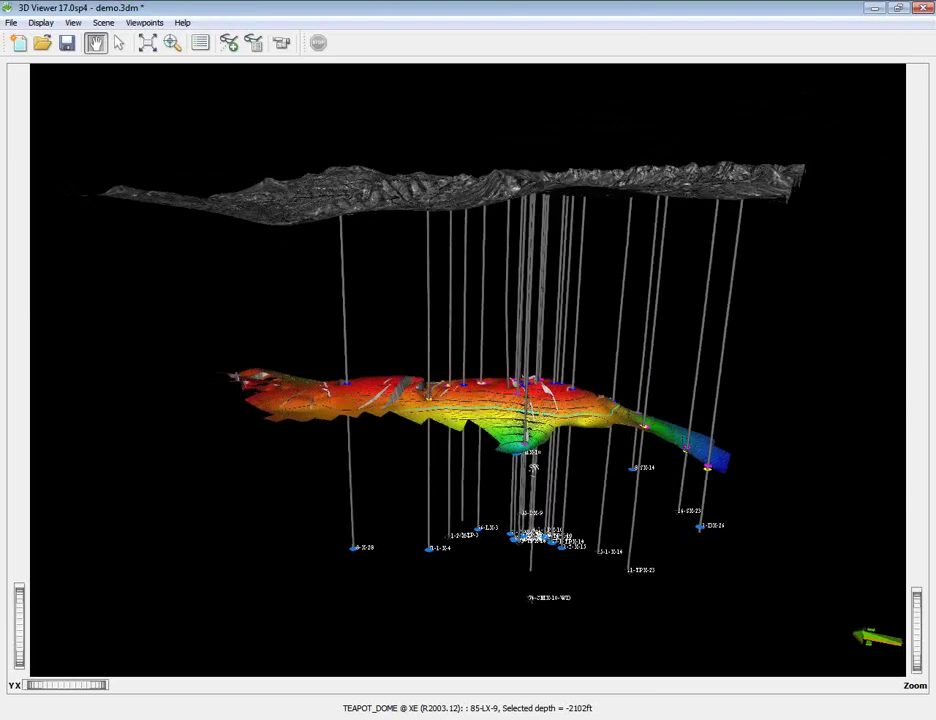
{"action": "left_click", "coordinate": [44, 23]}
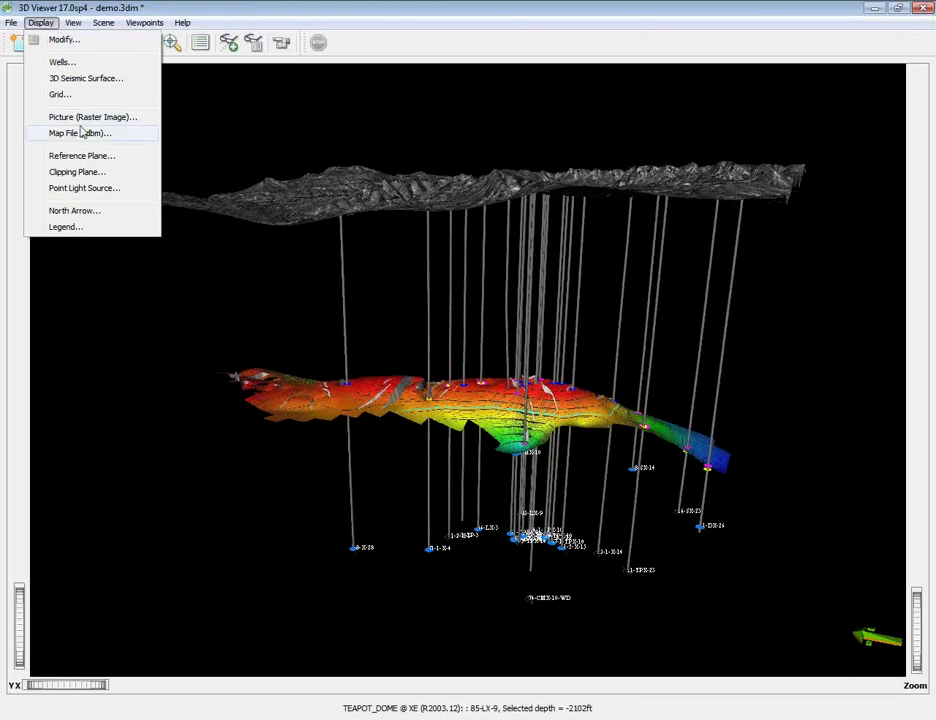
{"action": "left_click", "coordinate": [159, 355]}
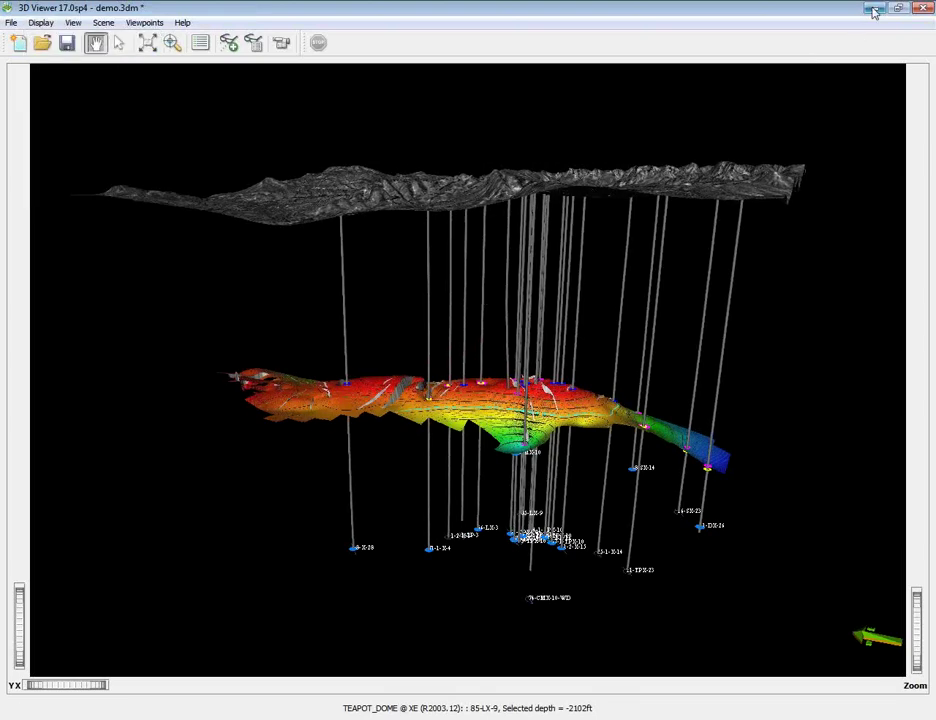